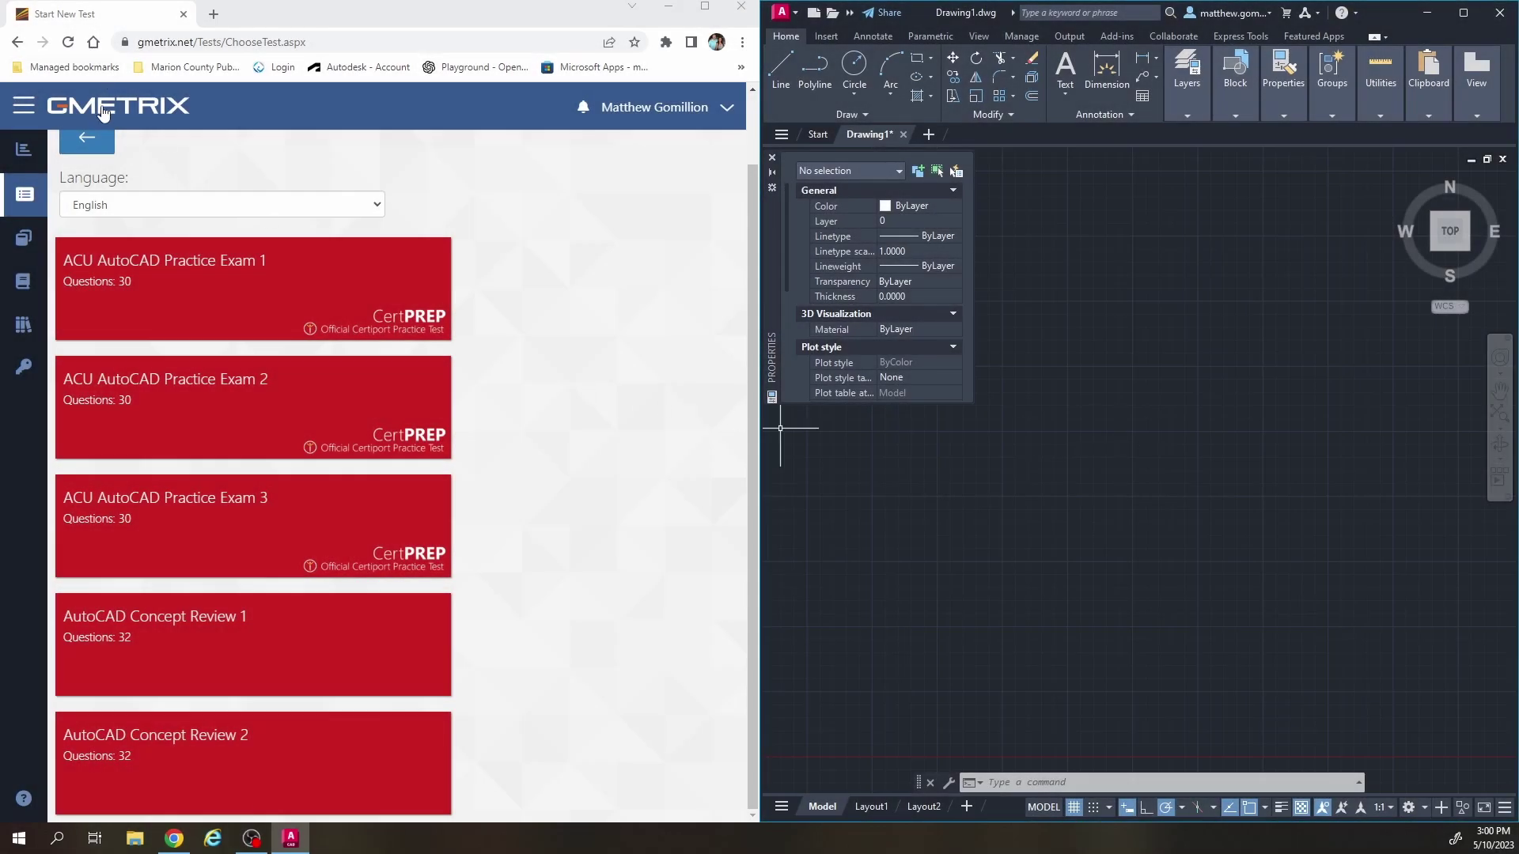
Start a new Training Mode attempt of ACU AutoCAD Practice Exam 2, discarding the earlier one.
mouse_move(136, 410)
mouse_move(284, 418)
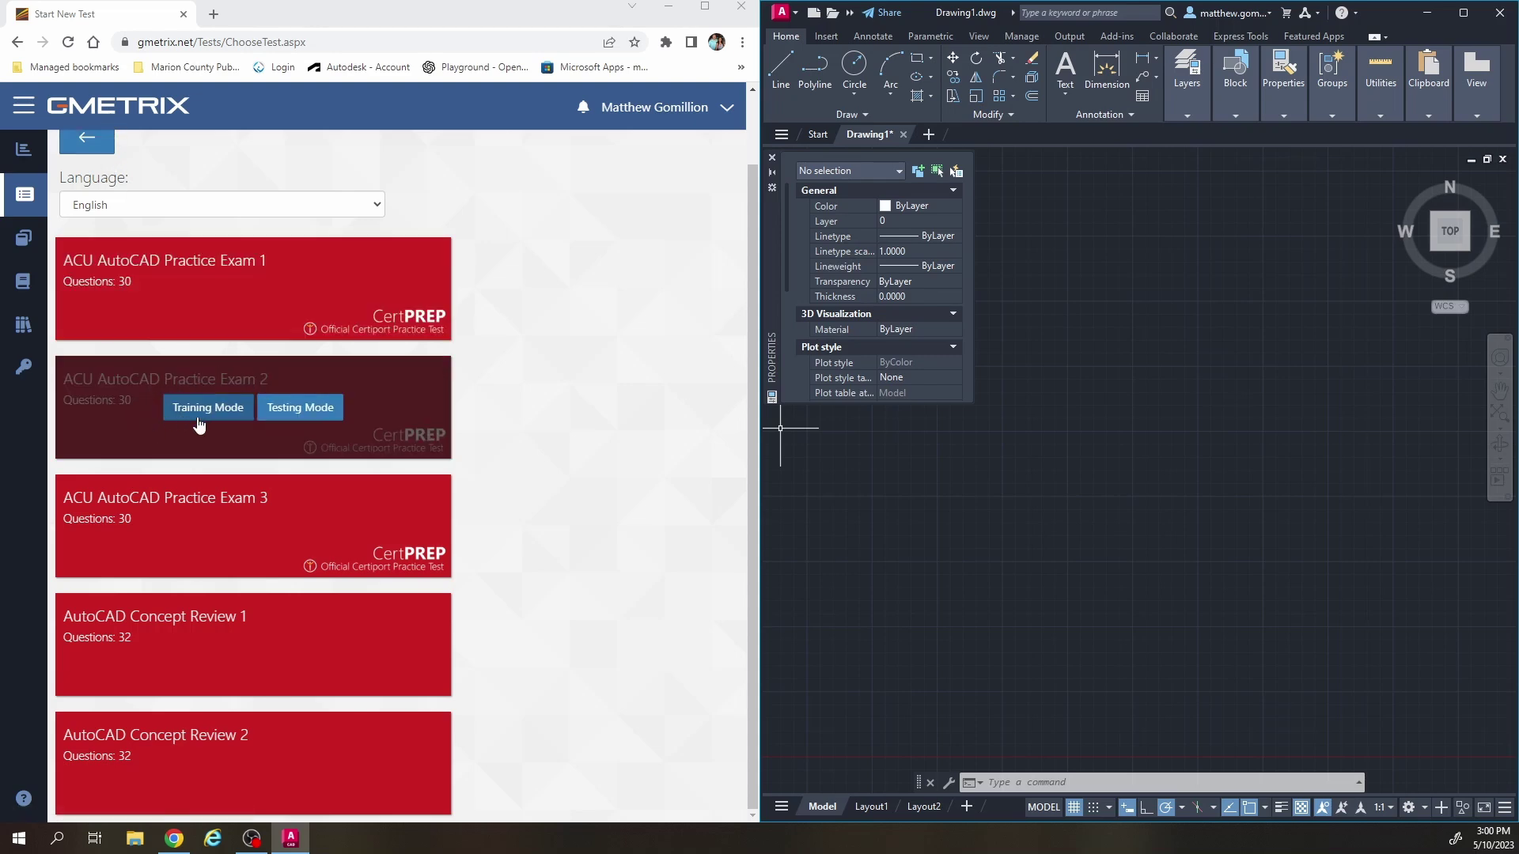
left_click(202, 408)
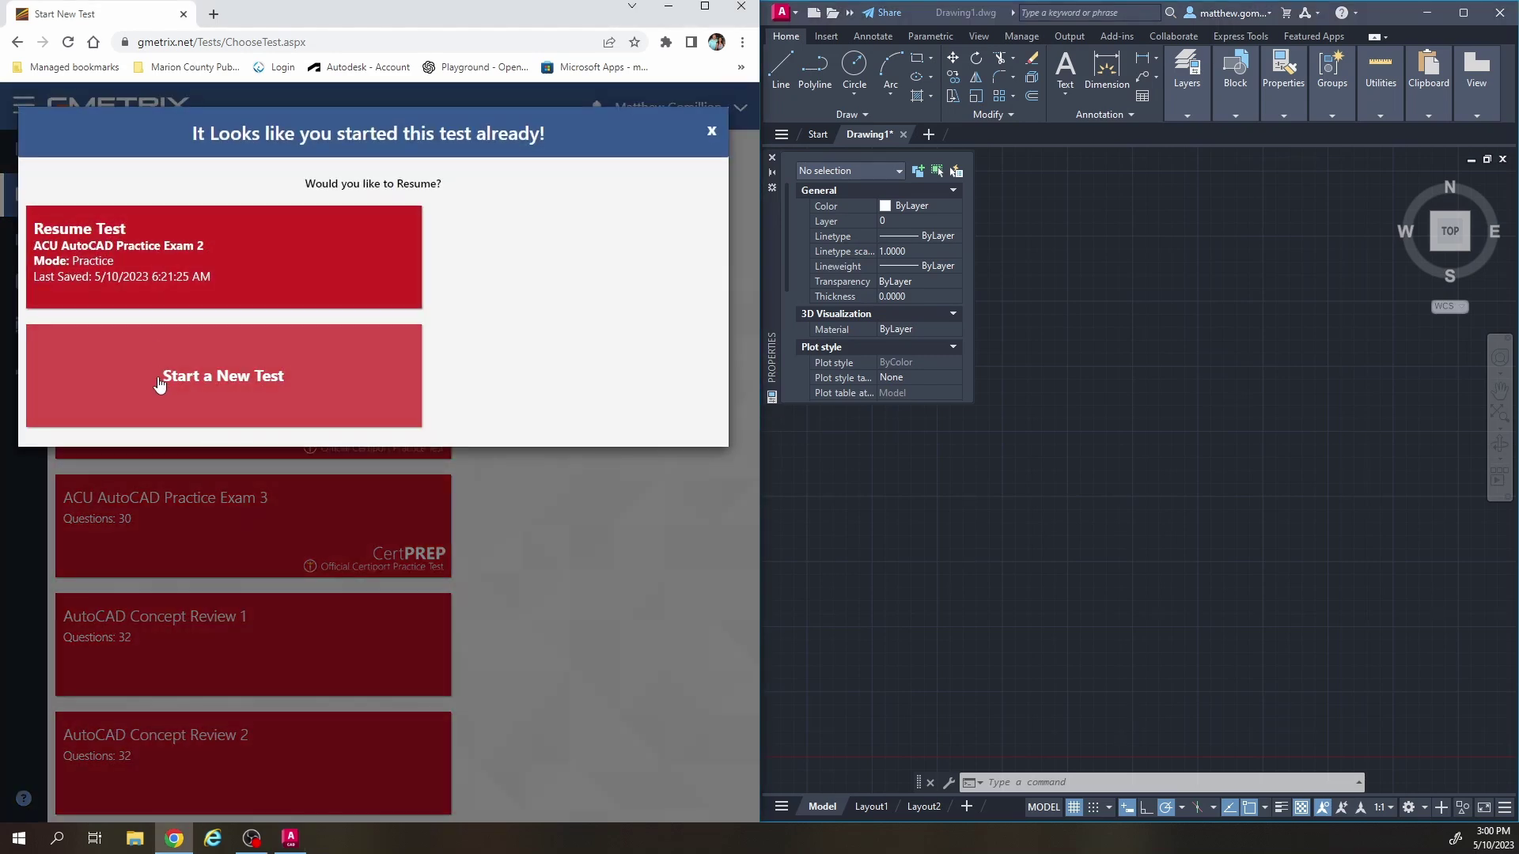
left_click(164, 383)
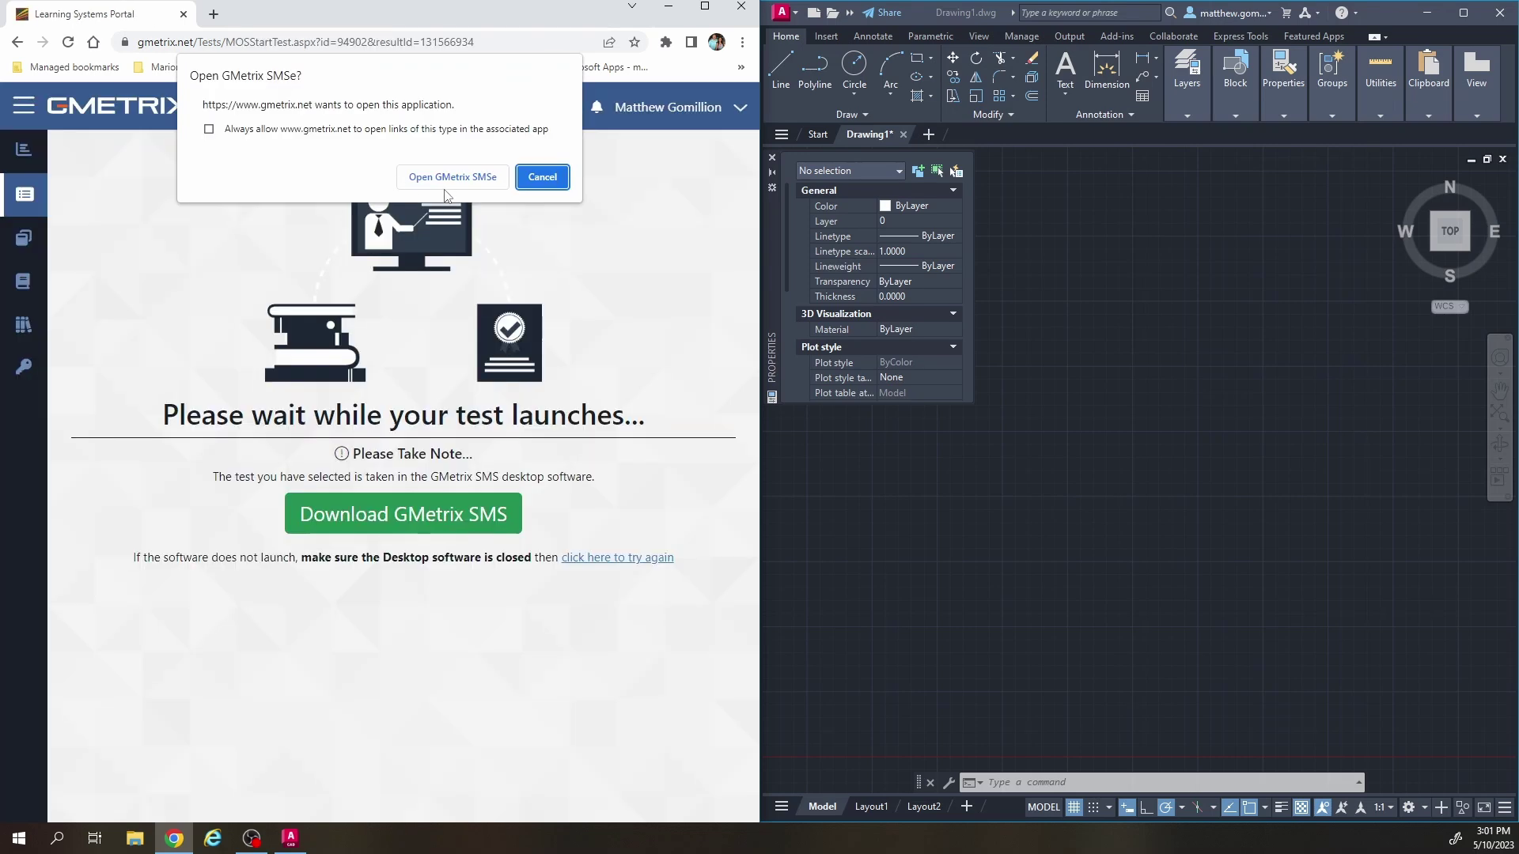
Launch the exam in GMetrix SMSe with AutoCAD 22 as the chosen version.
left_click(448, 184)
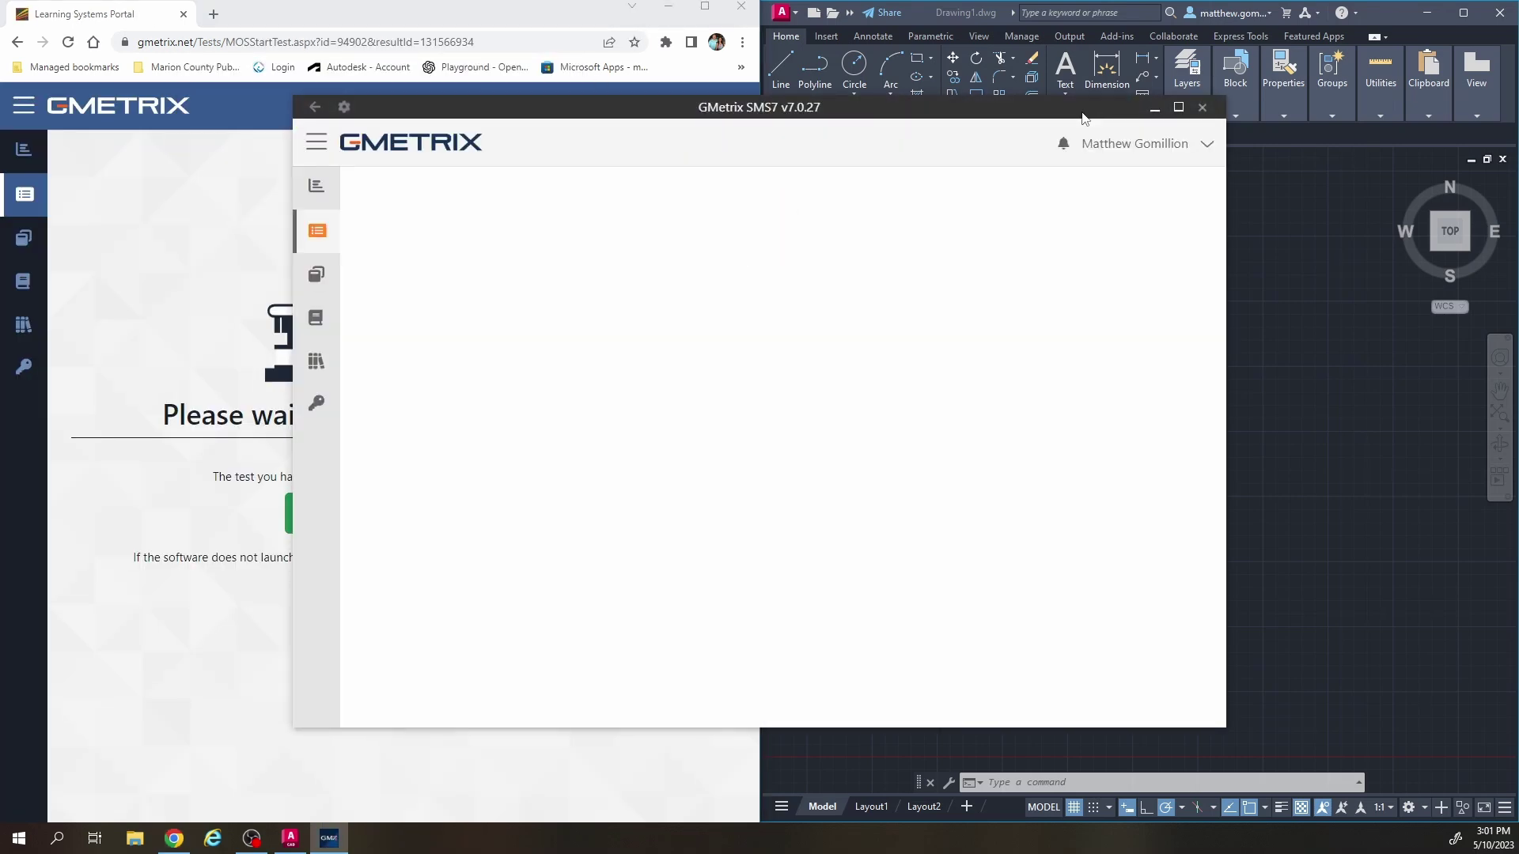
left_click(700, 345)
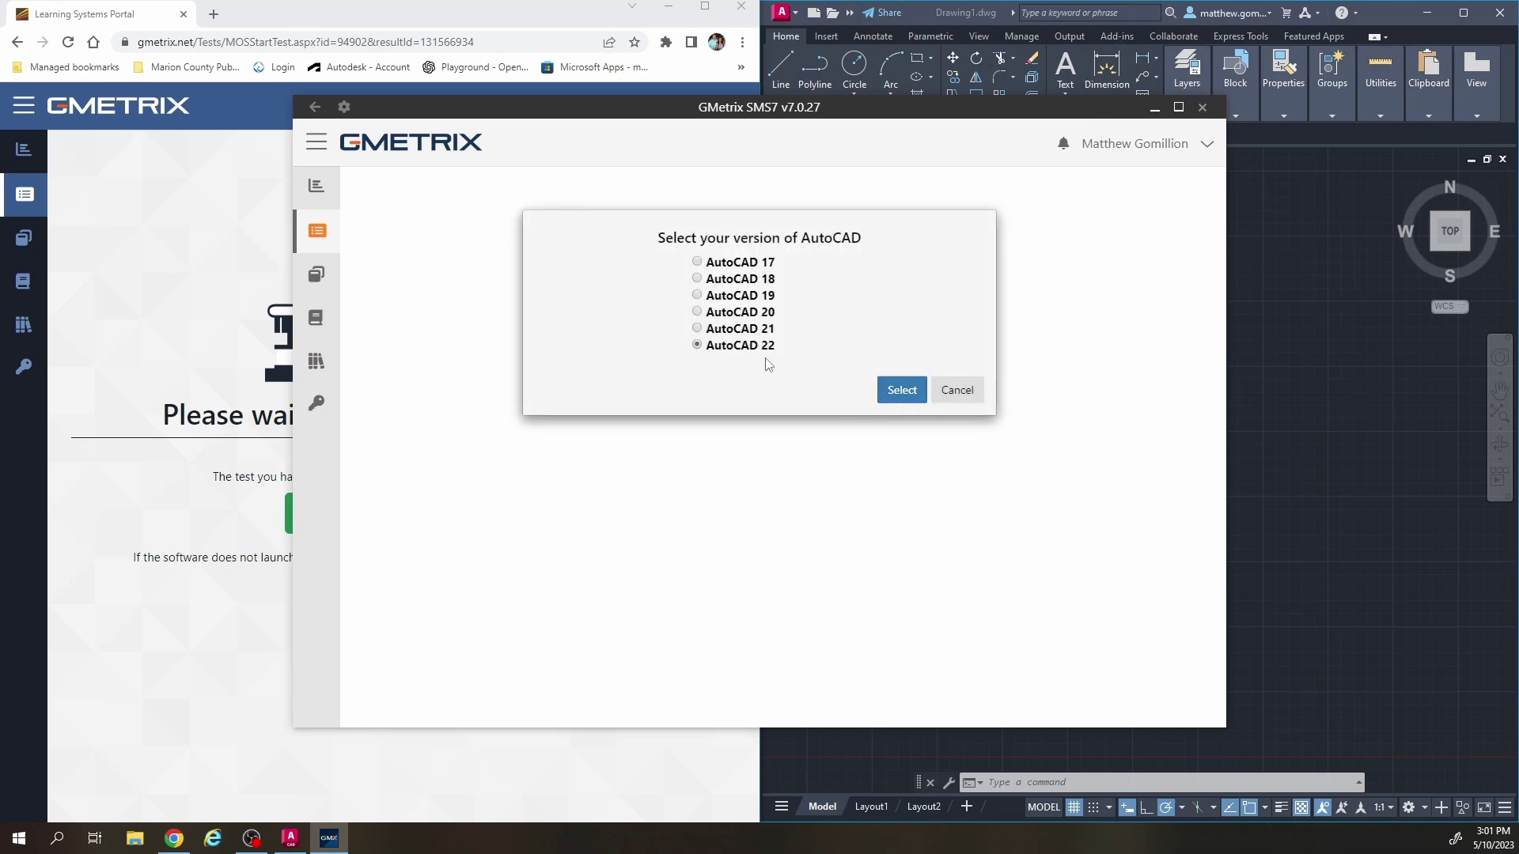
left_click(890, 393)
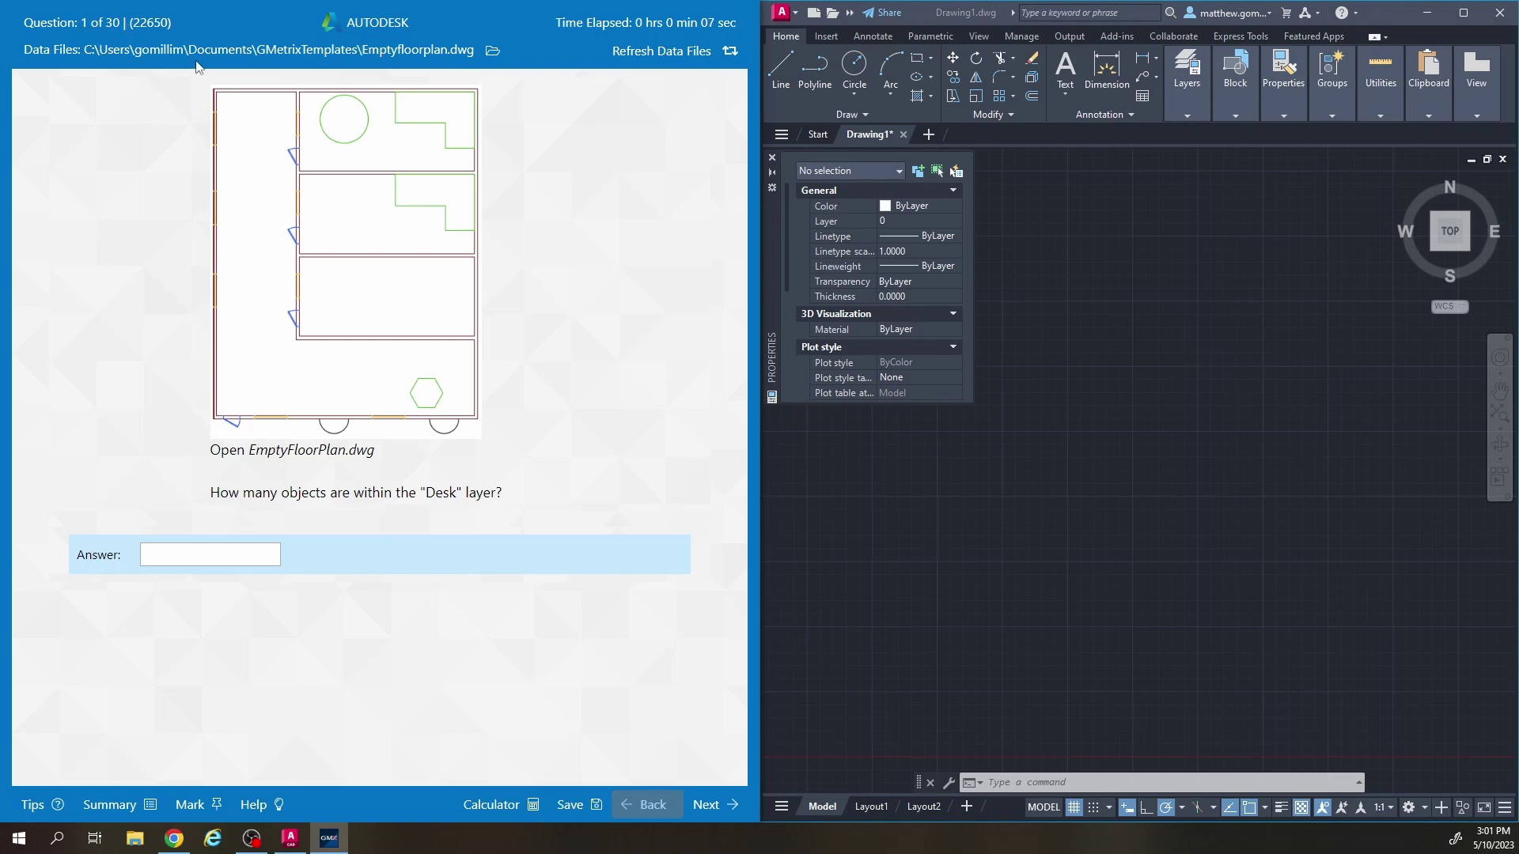
Open Emptyfloorplan.dwg from the Data Files folder in AutoCAD and minimize the folder window.
left_click(492, 53)
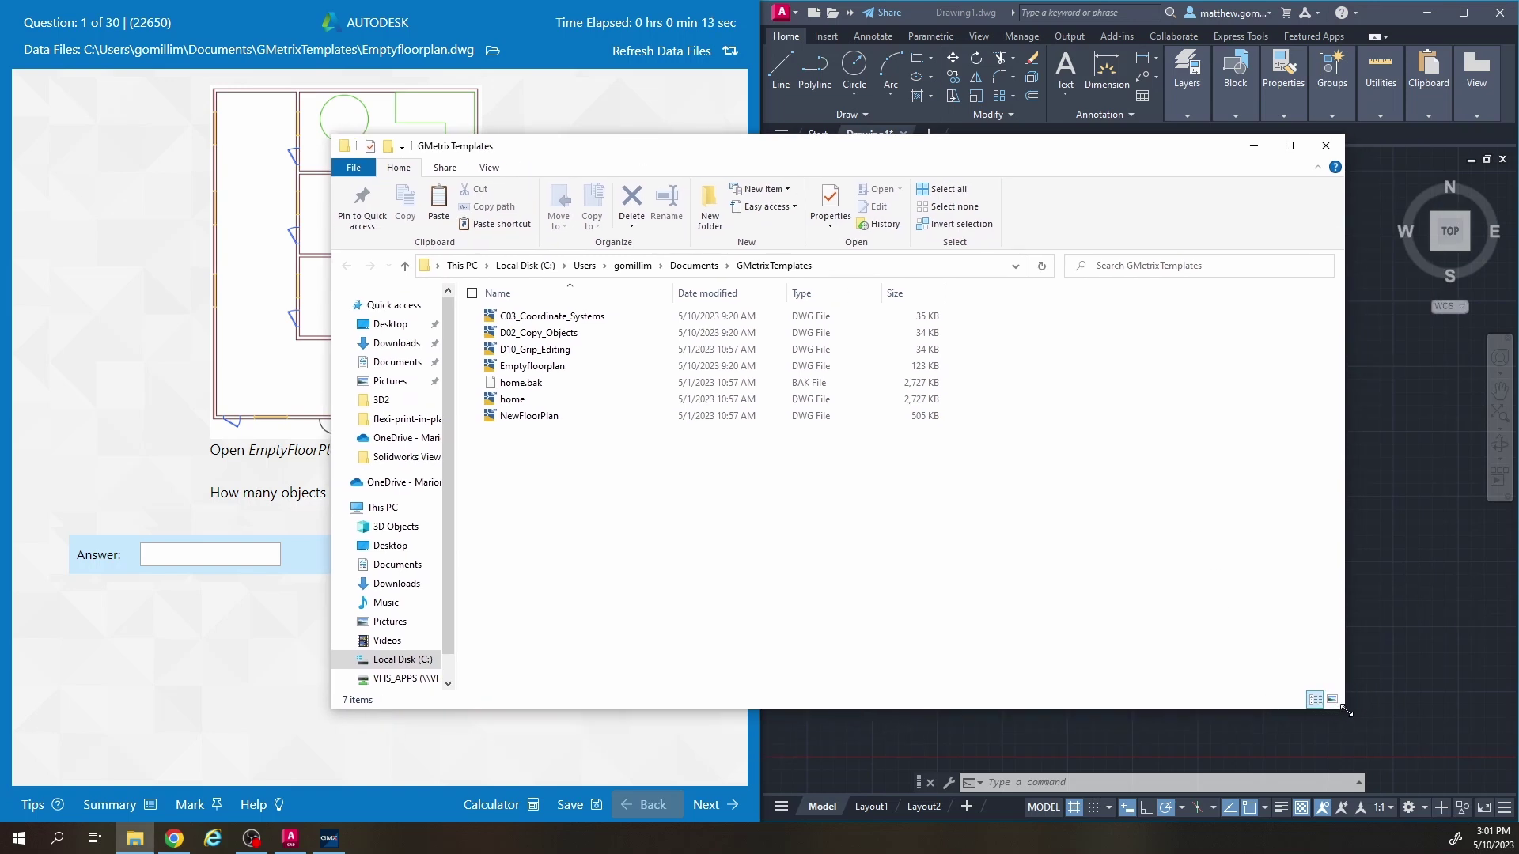
left_click_drag(1345, 711, 1195, 689)
left_click_drag(625, 155, 878, 131)
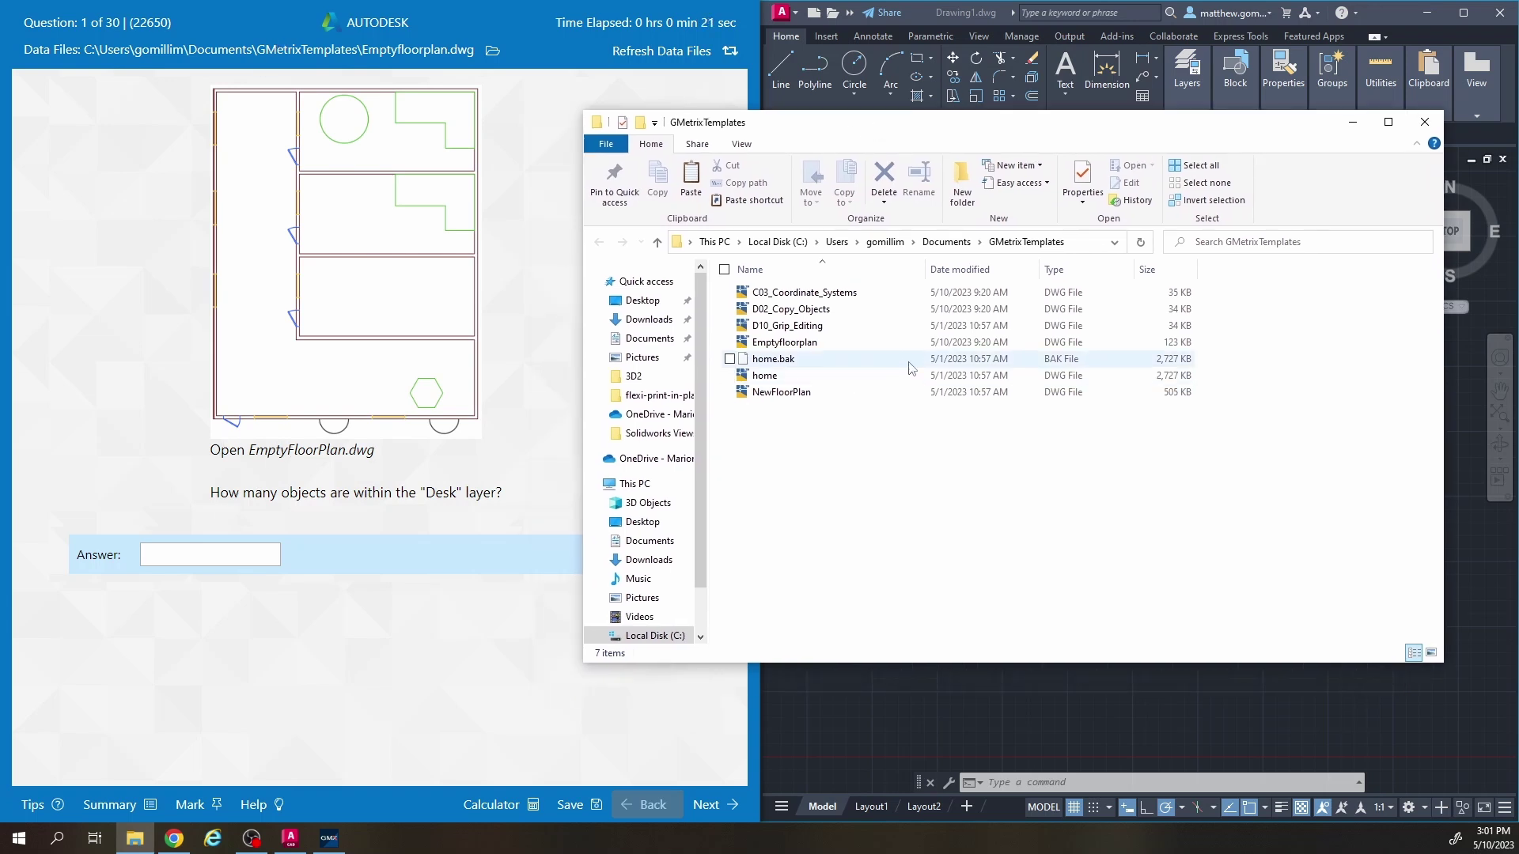
double_click(783, 345)
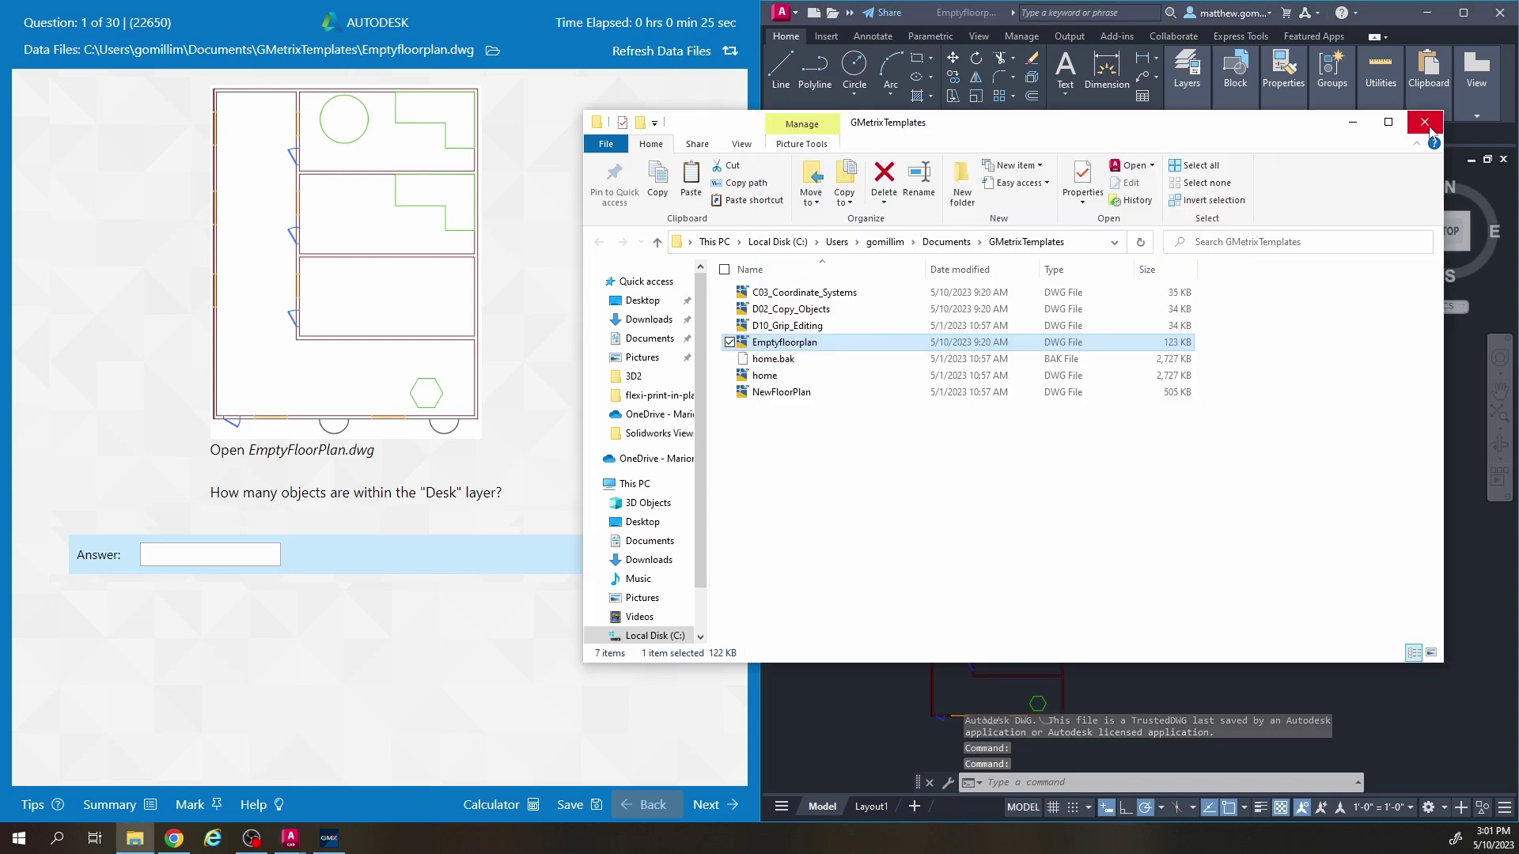
left_click(1352, 122)
middle_click_drag(1158, 508, 1084, 407)
scroll(1139, 443, "up", 2)
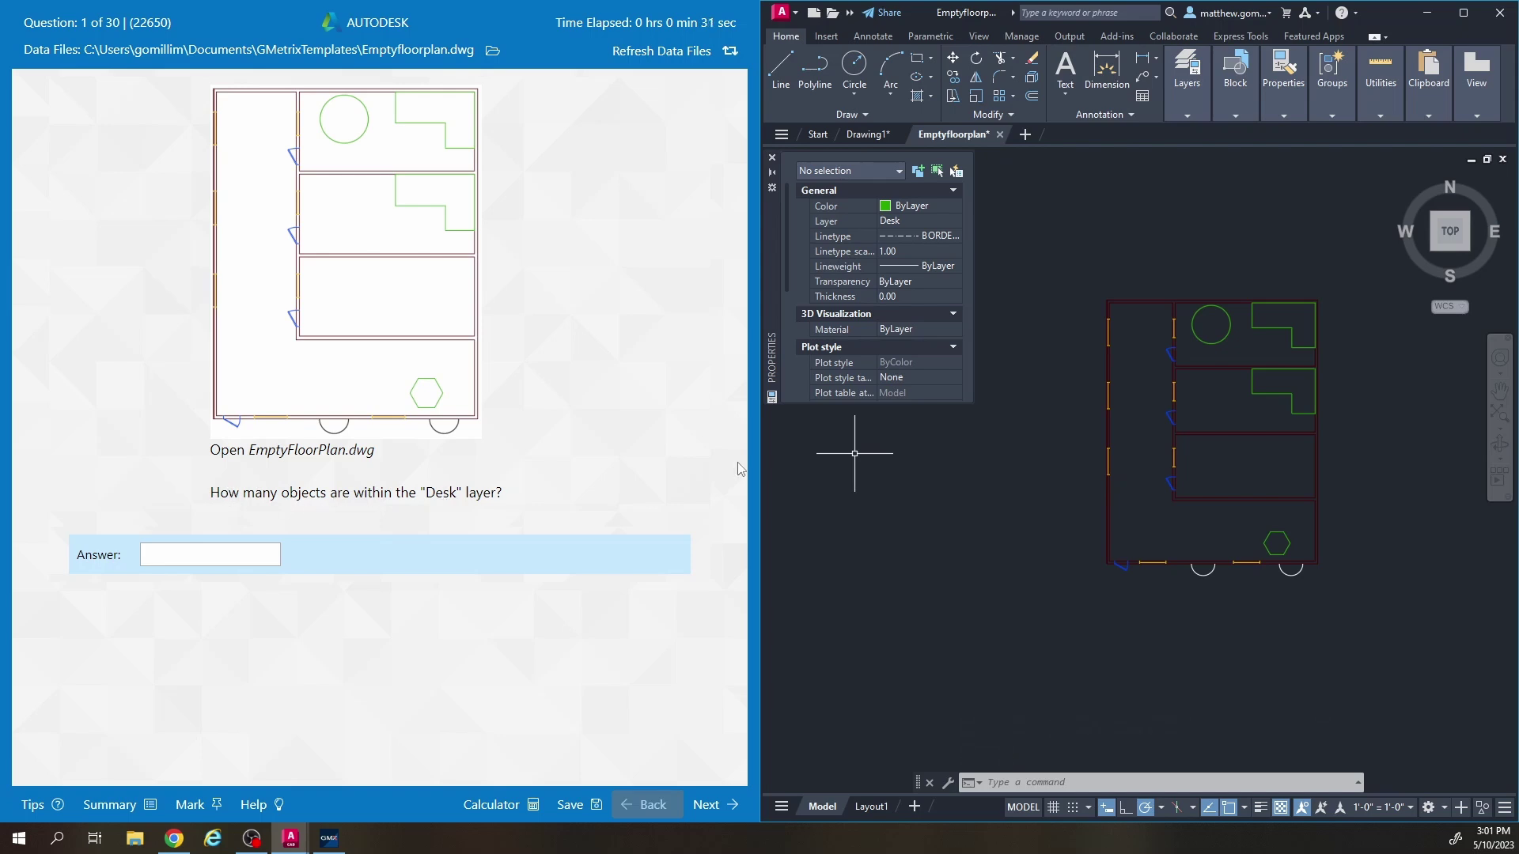
Use QSELECT with Properties set to Layer and Value Desk, selecting all 4 Desk objects.
mouse_move(1223, 384)
middle_mouse_down()
mouse_move(1177, 388)
mouse_move(1197, 393)
middle_mouse_up()
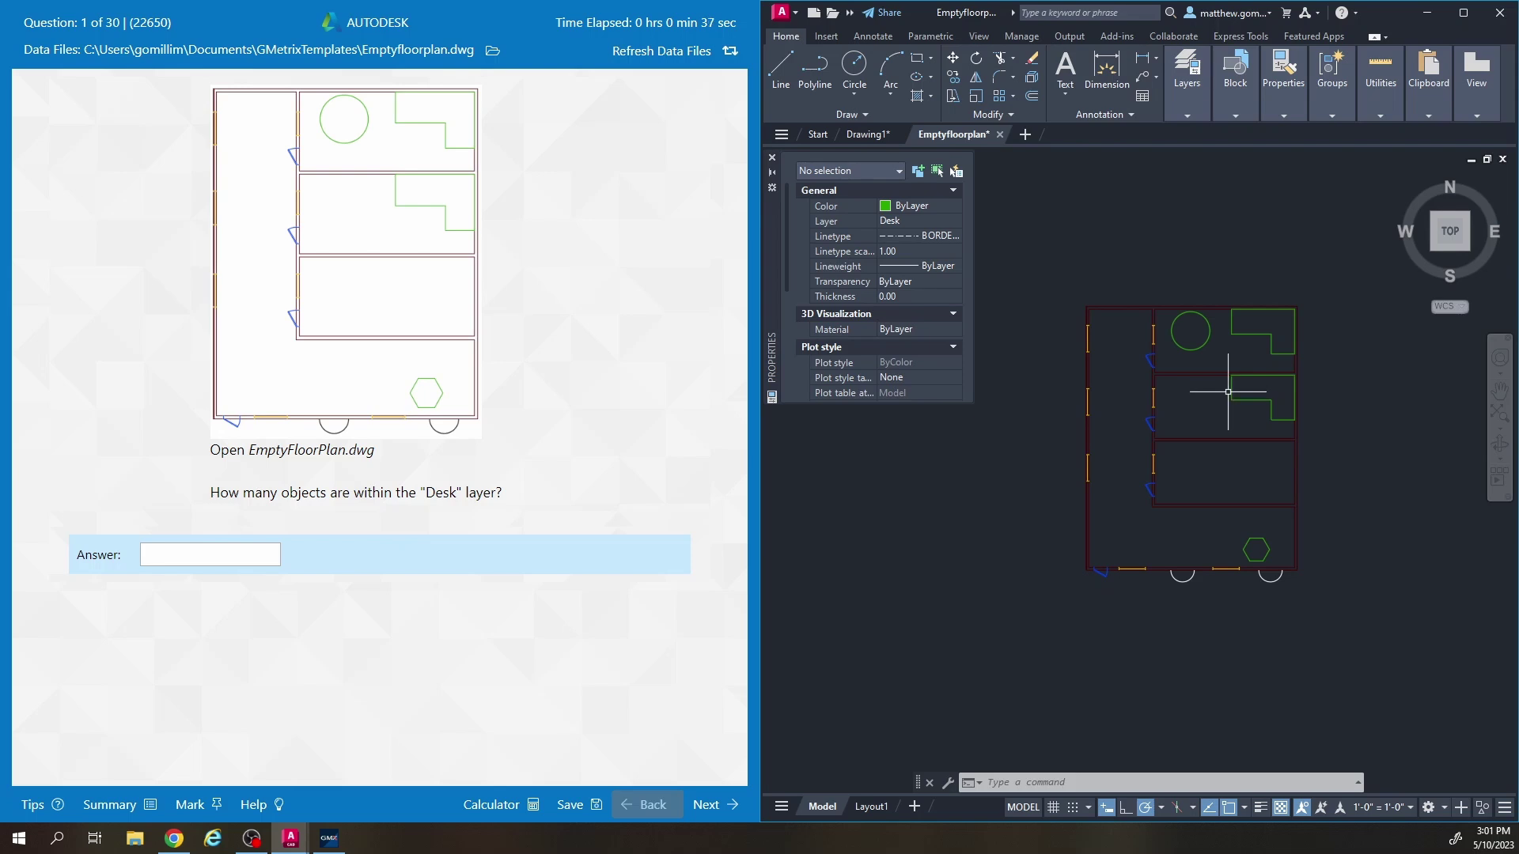
type("QSELECT")
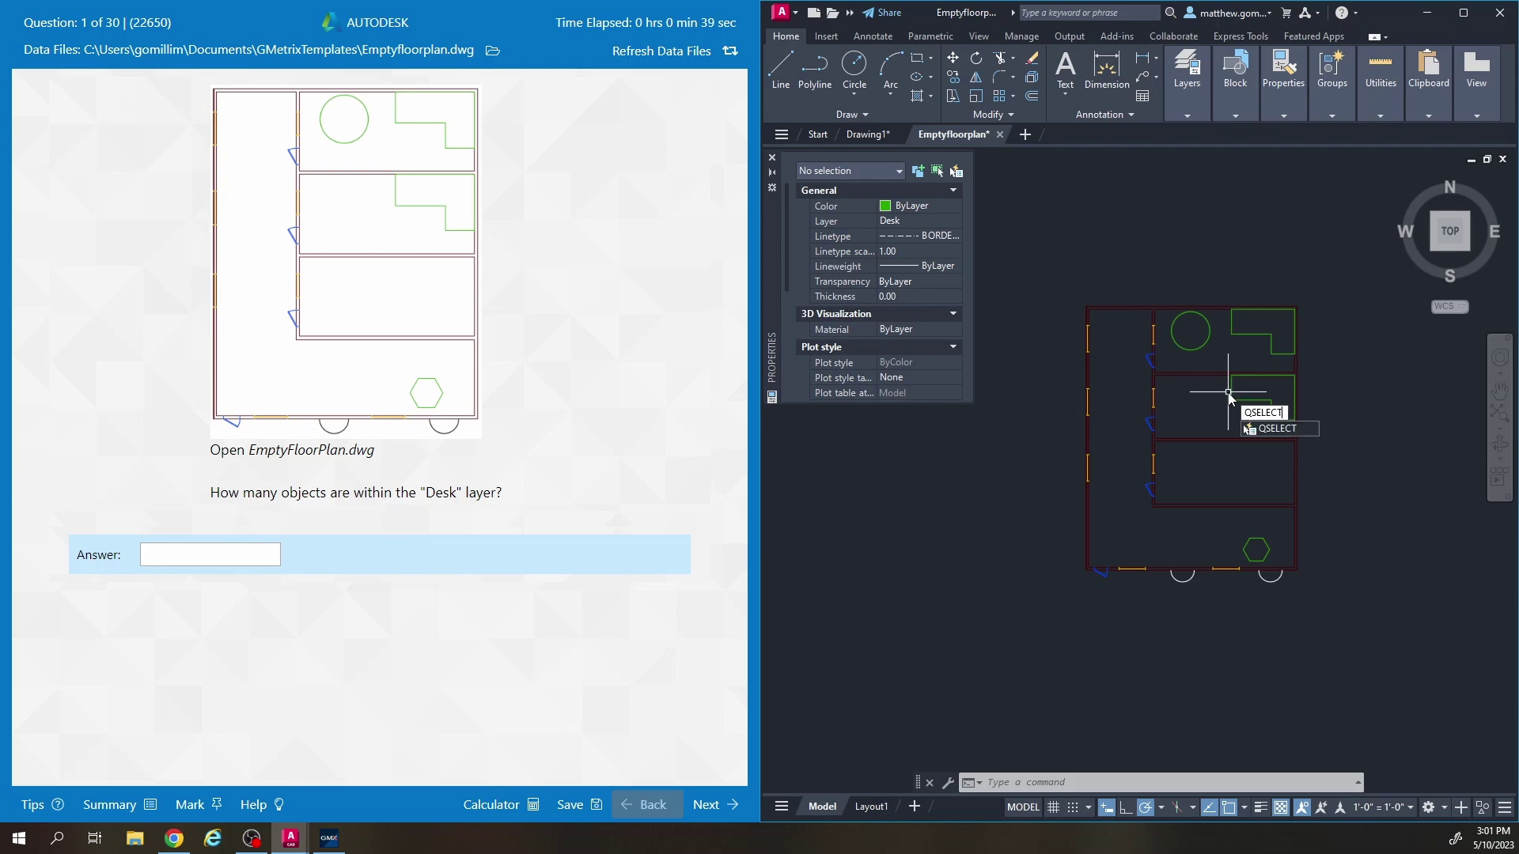
key("Return")
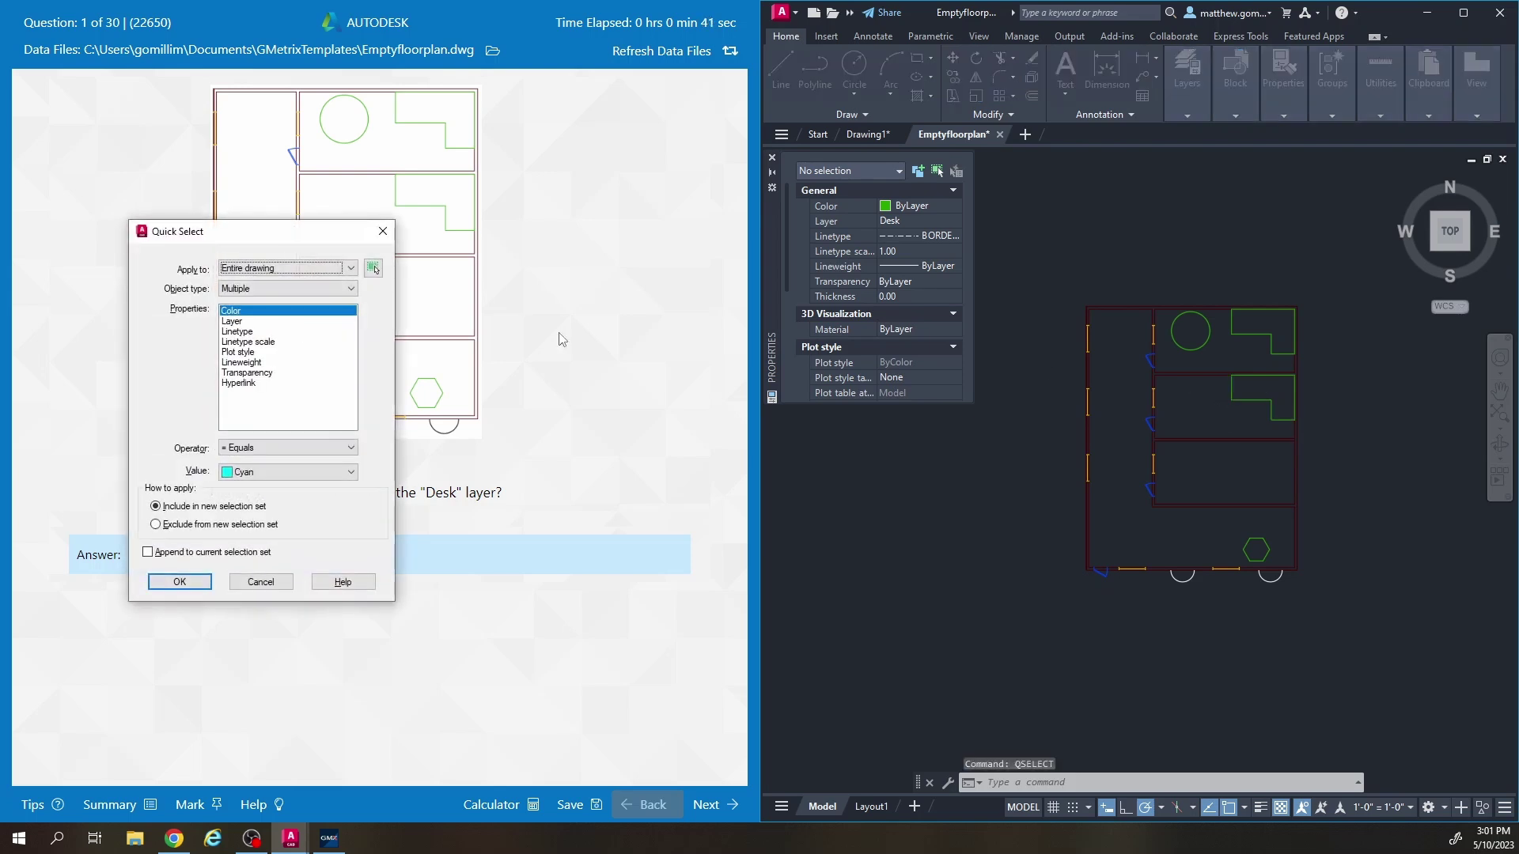
mouse_move(277, 235)
left_mouse_down()
mouse_move(1120, 266)
mouse_move(1191, 236)
left_mouse_up()
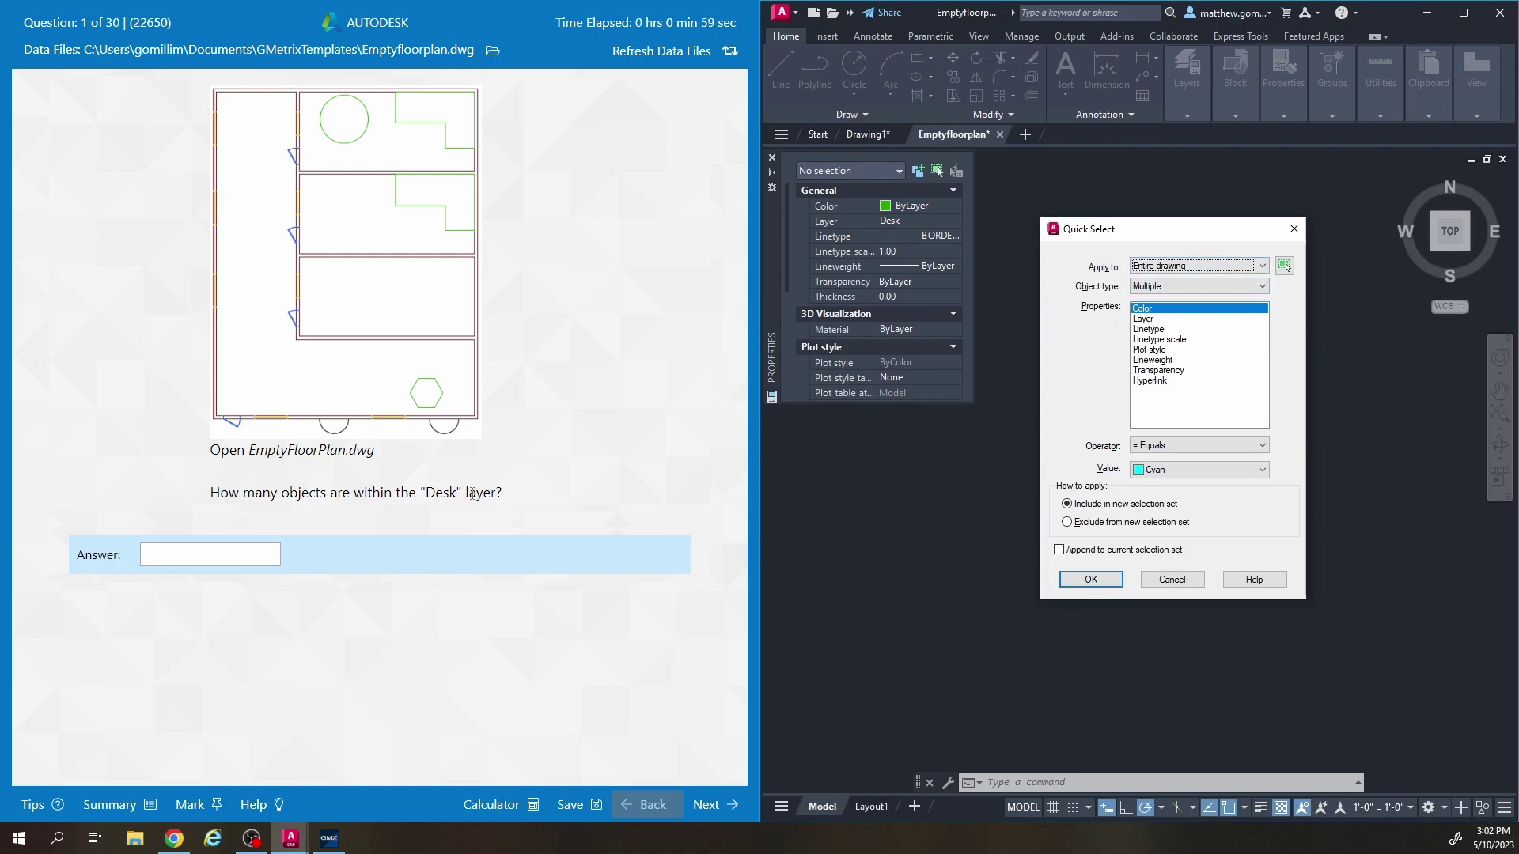
left_click(1147, 320)
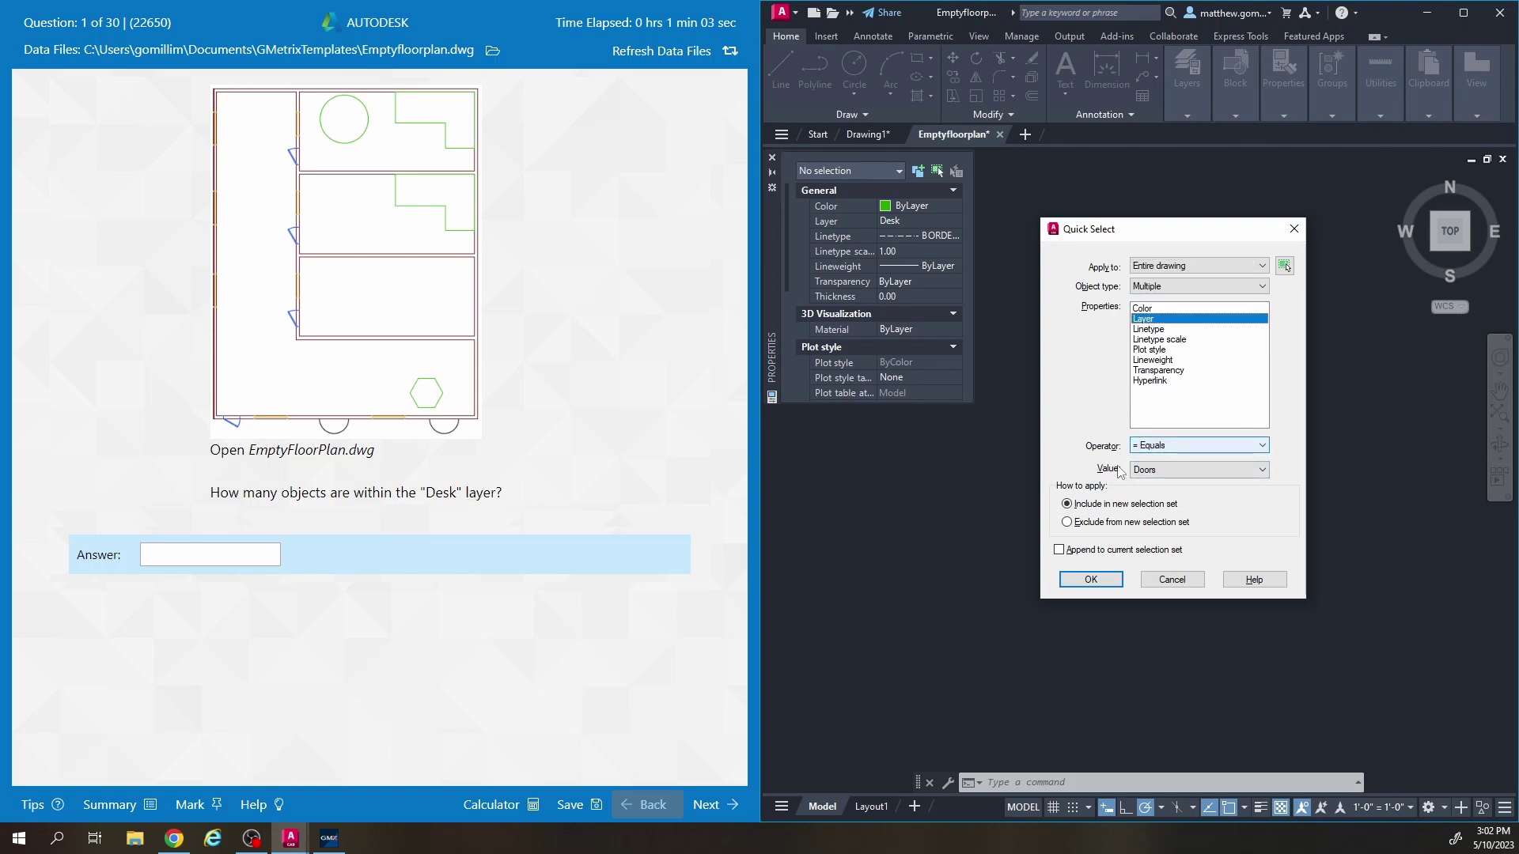
left_click(1157, 473)
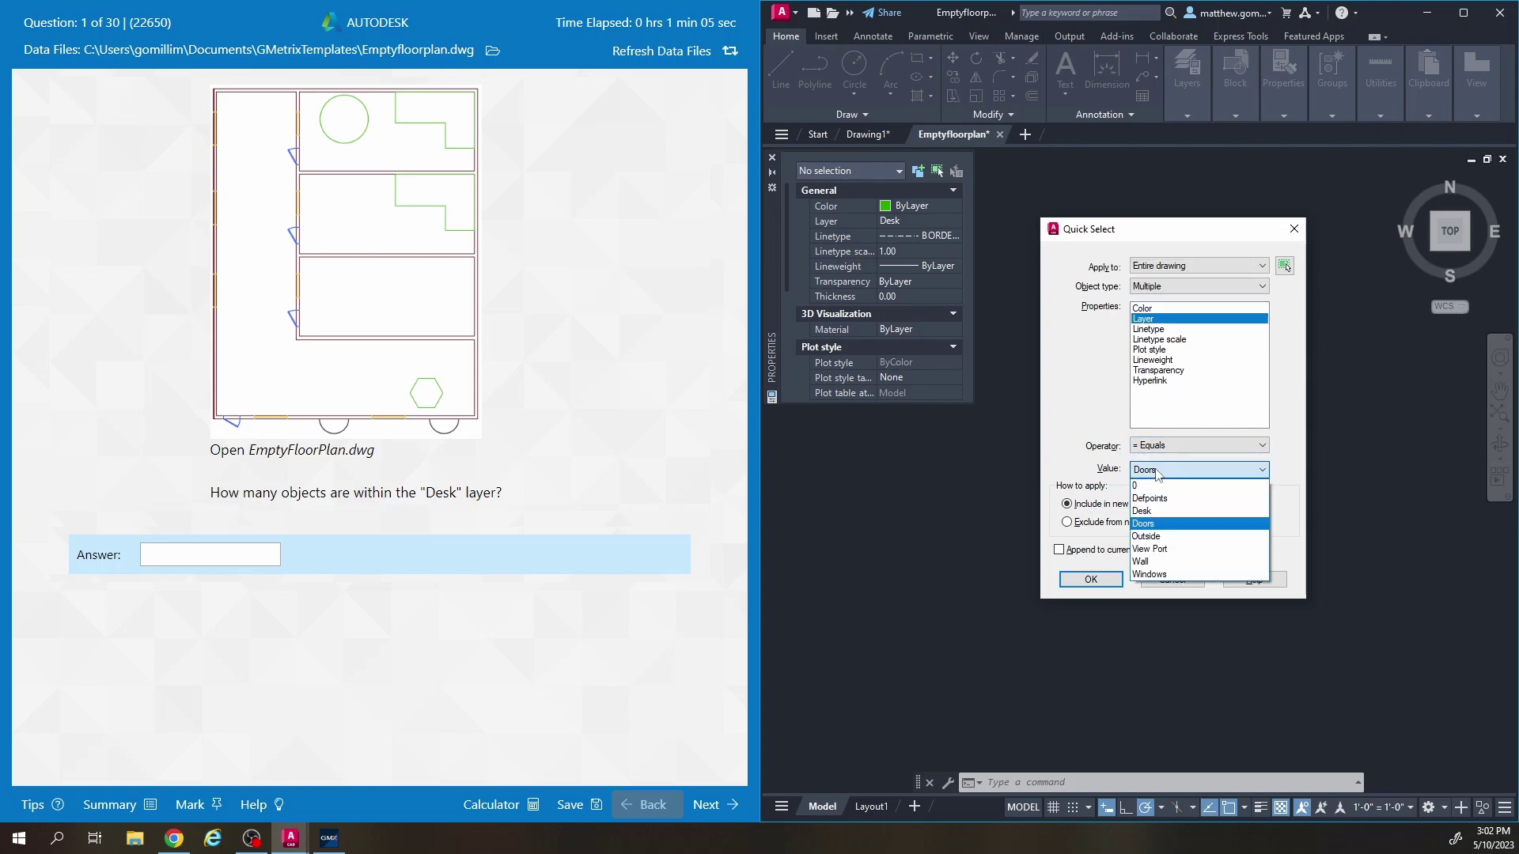
left_click(1160, 512)
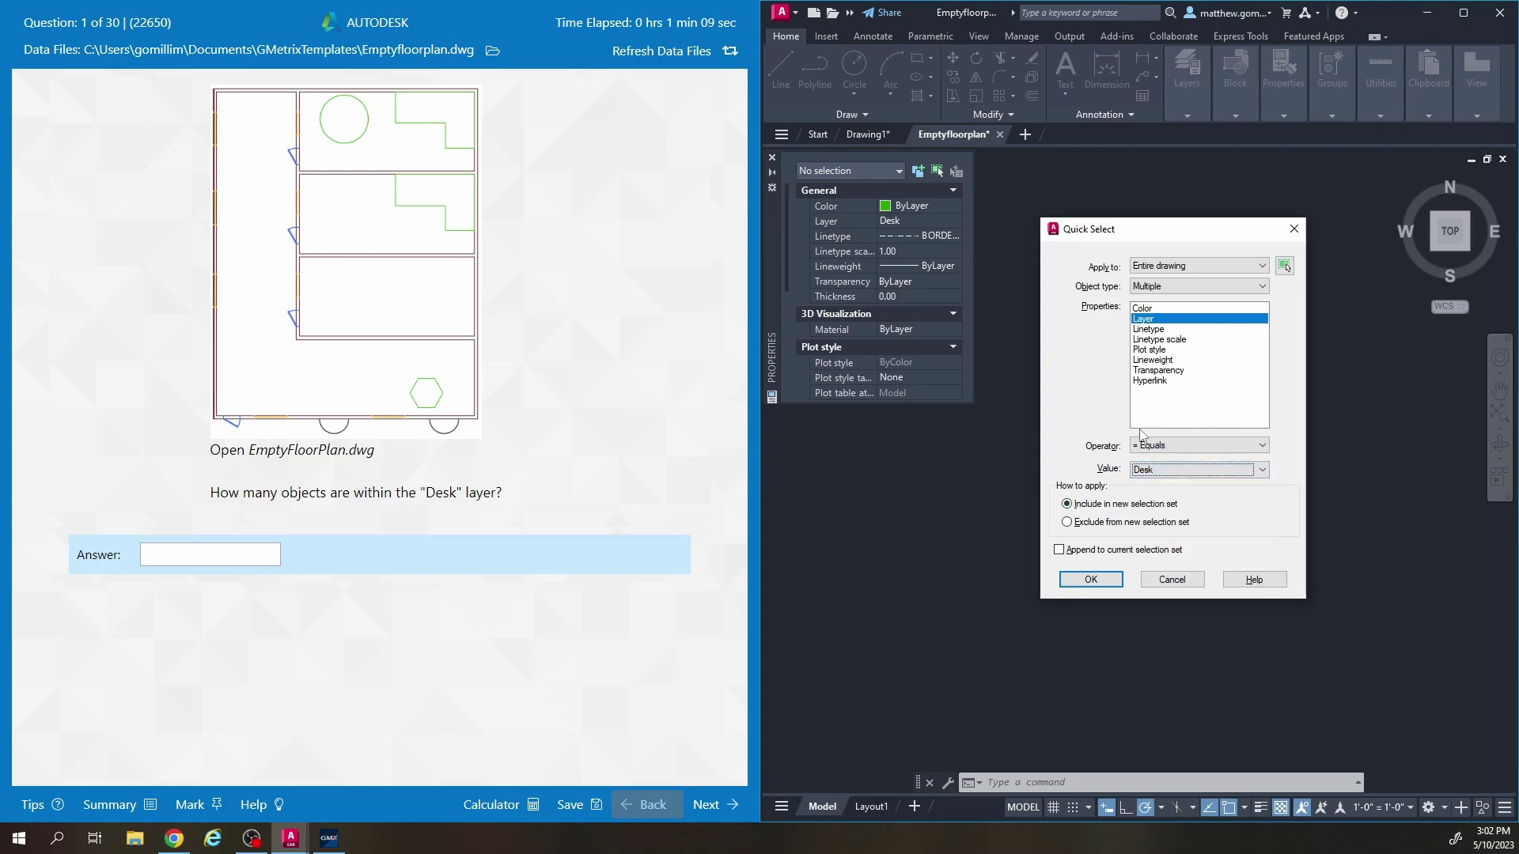
left_click(1091, 580)
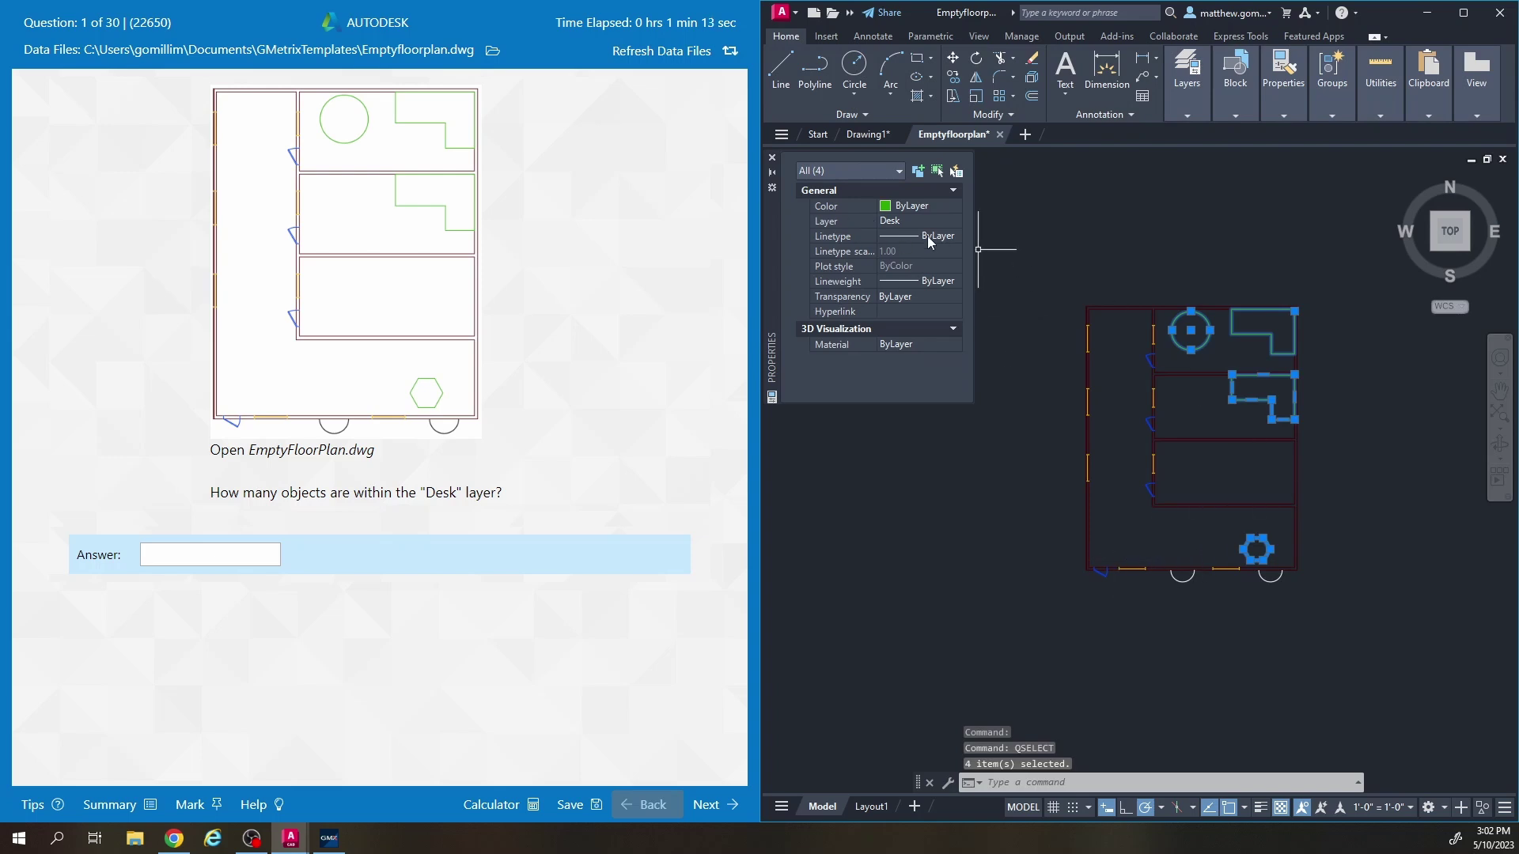
Enter 4 as Question 1's answer, submit it for grading, and continue to Question 2.
left_click(839, 171)
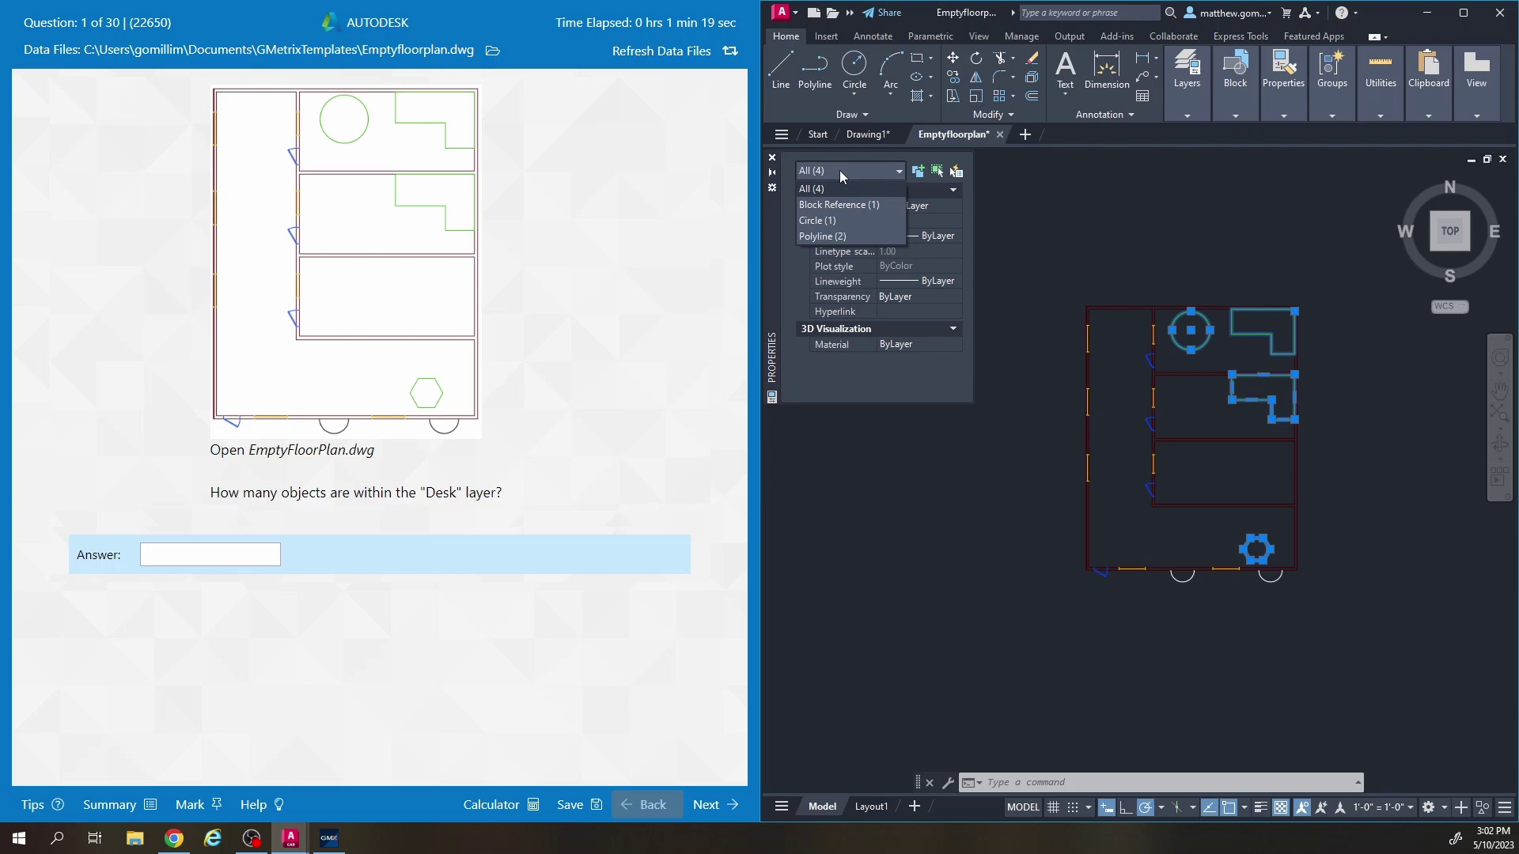
left_click(838, 170)
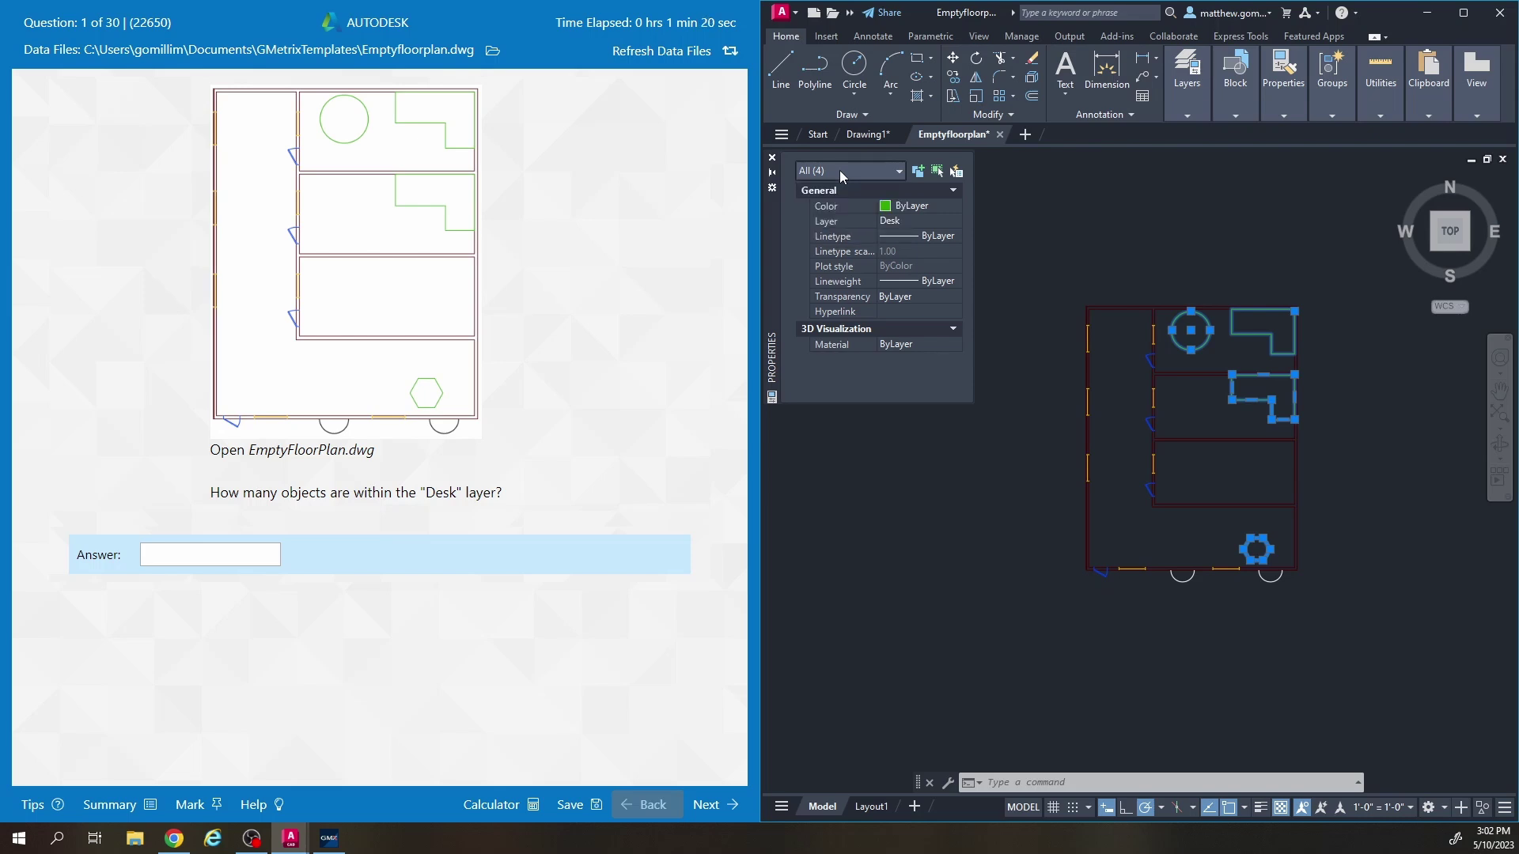
left_click(232, 546)
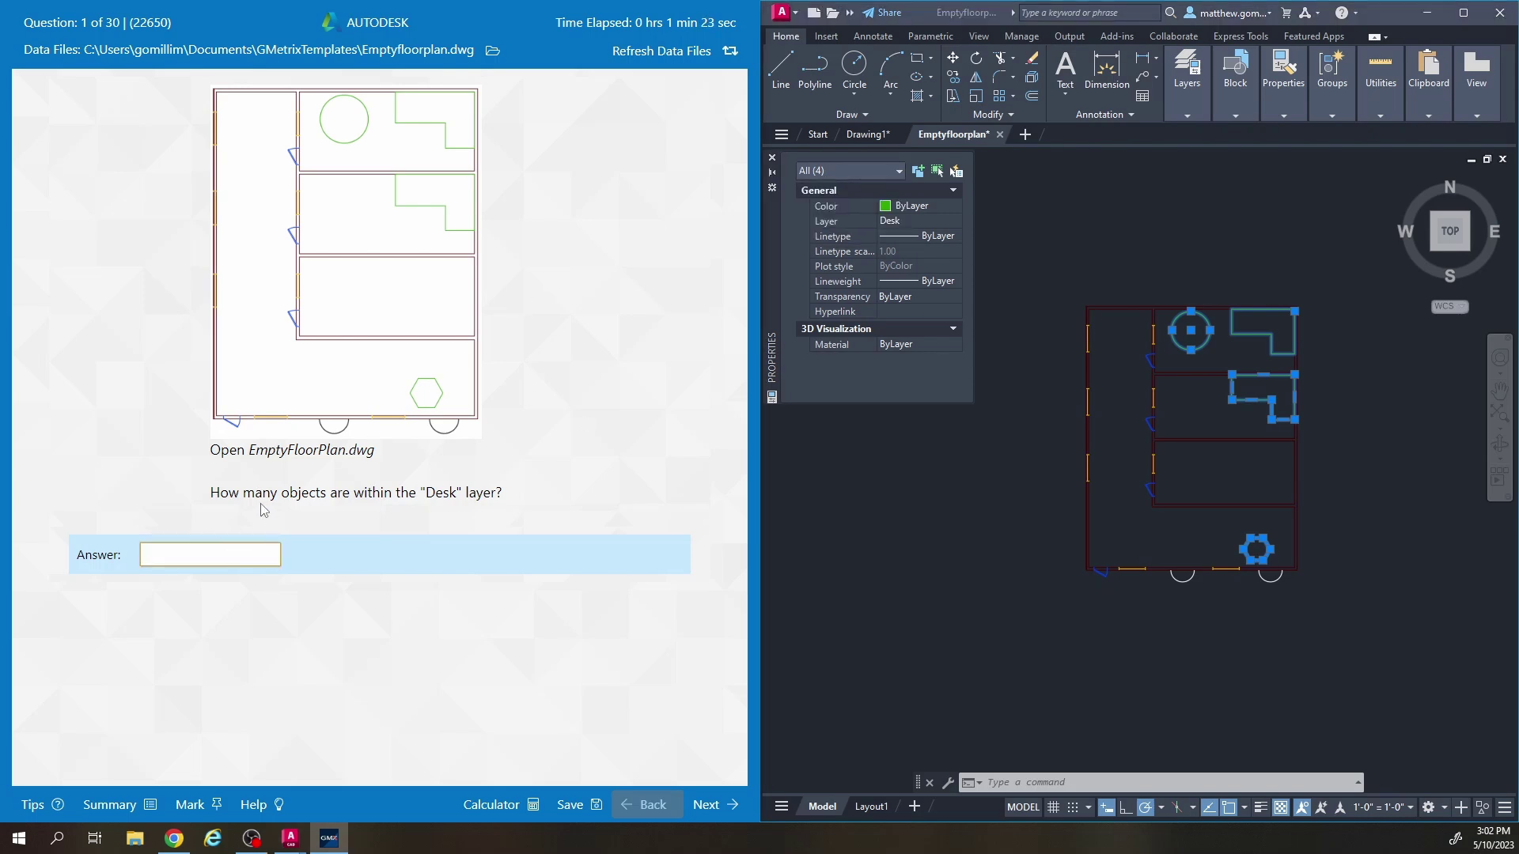
type("4")
left_click(712, 804)
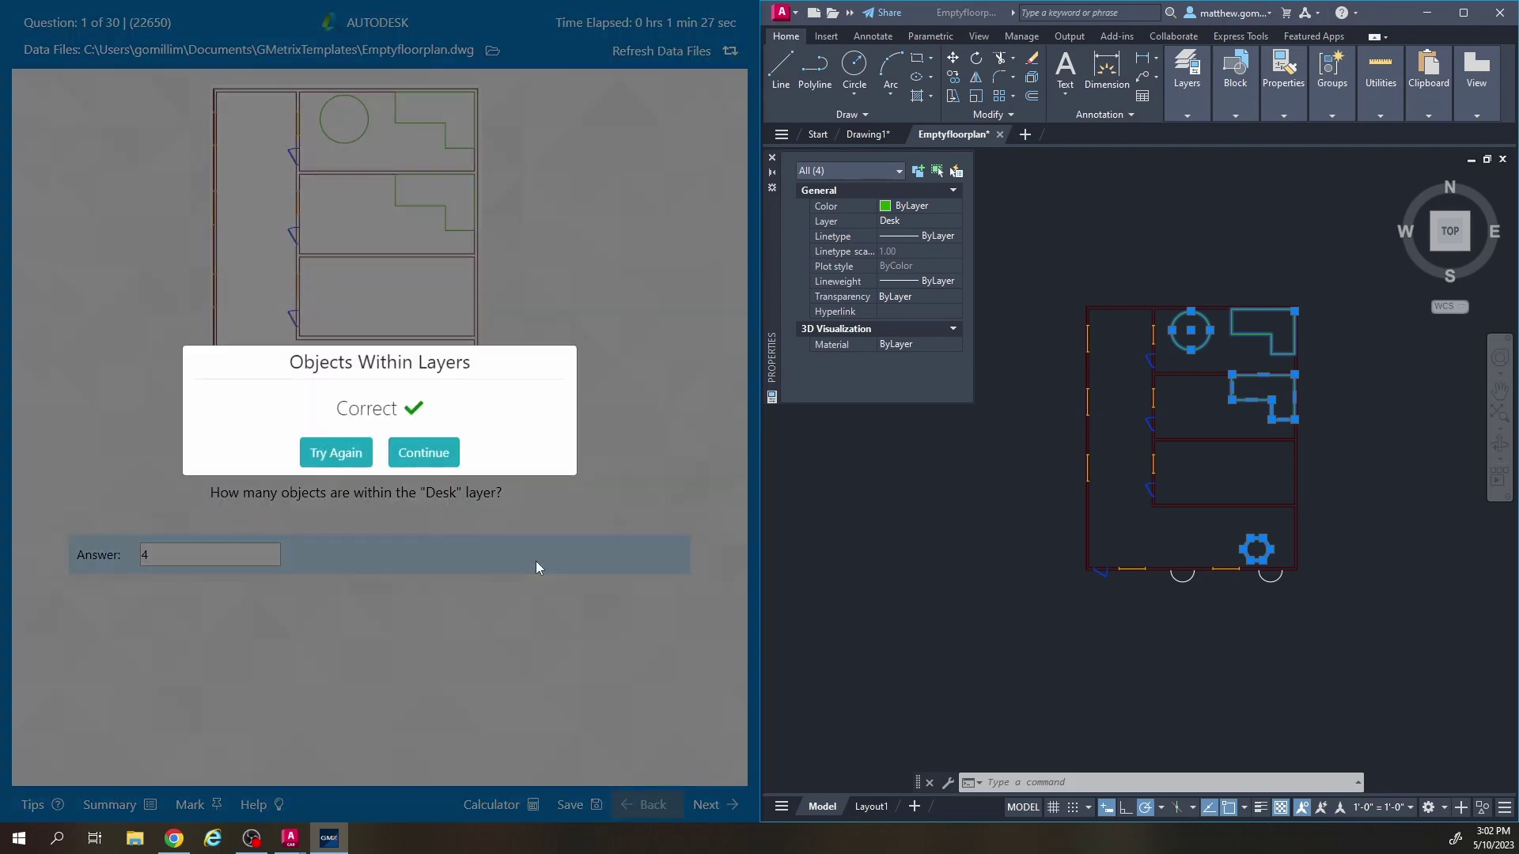
left_click(424, 454)
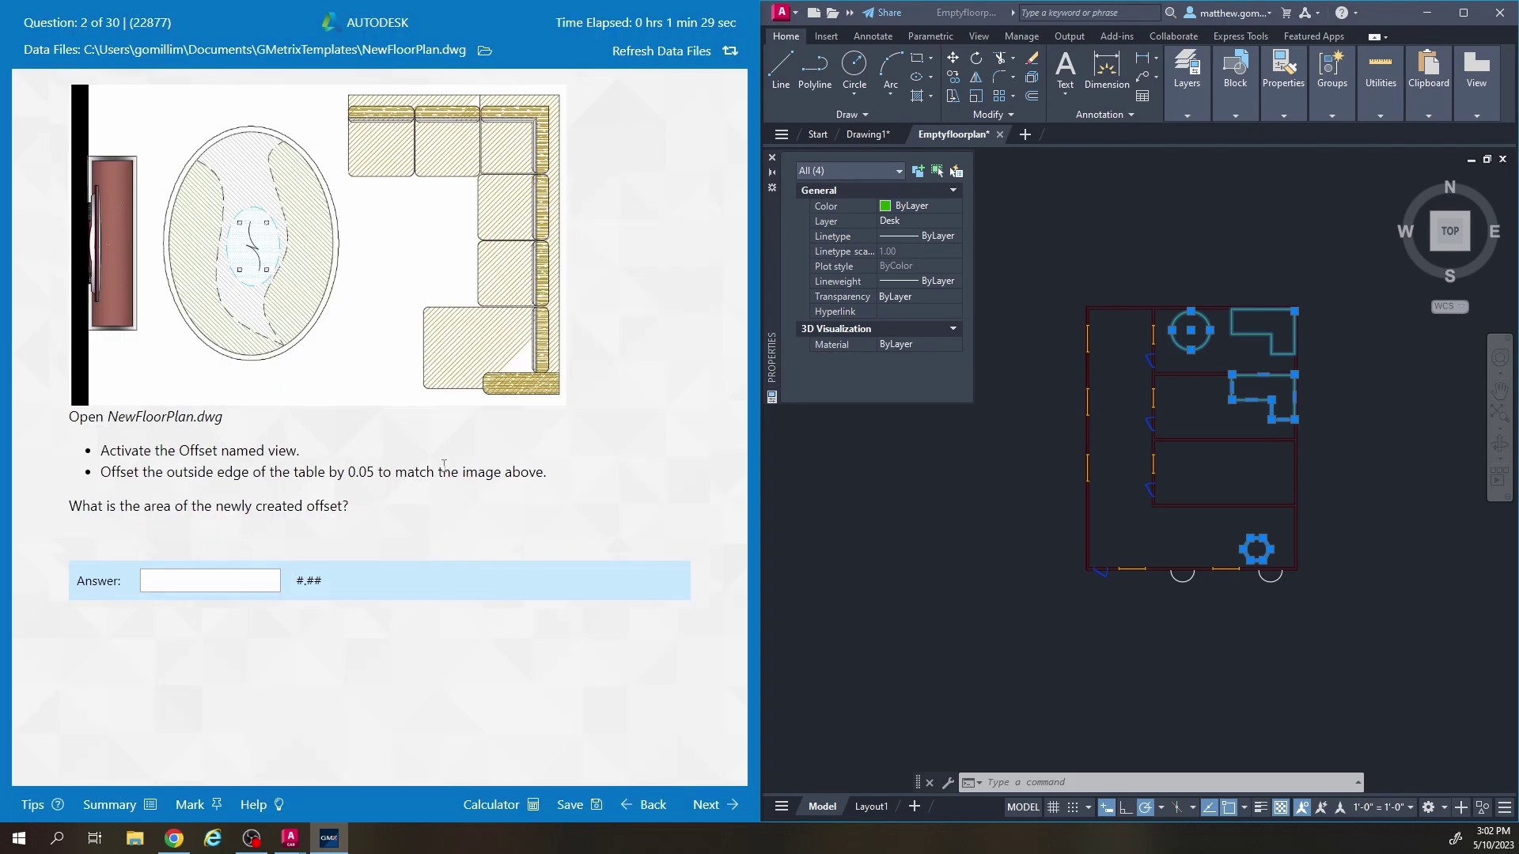
Open NewFloorPlan.dwg from the Data Files folder in AutoCAD.
left_click(941, 572)
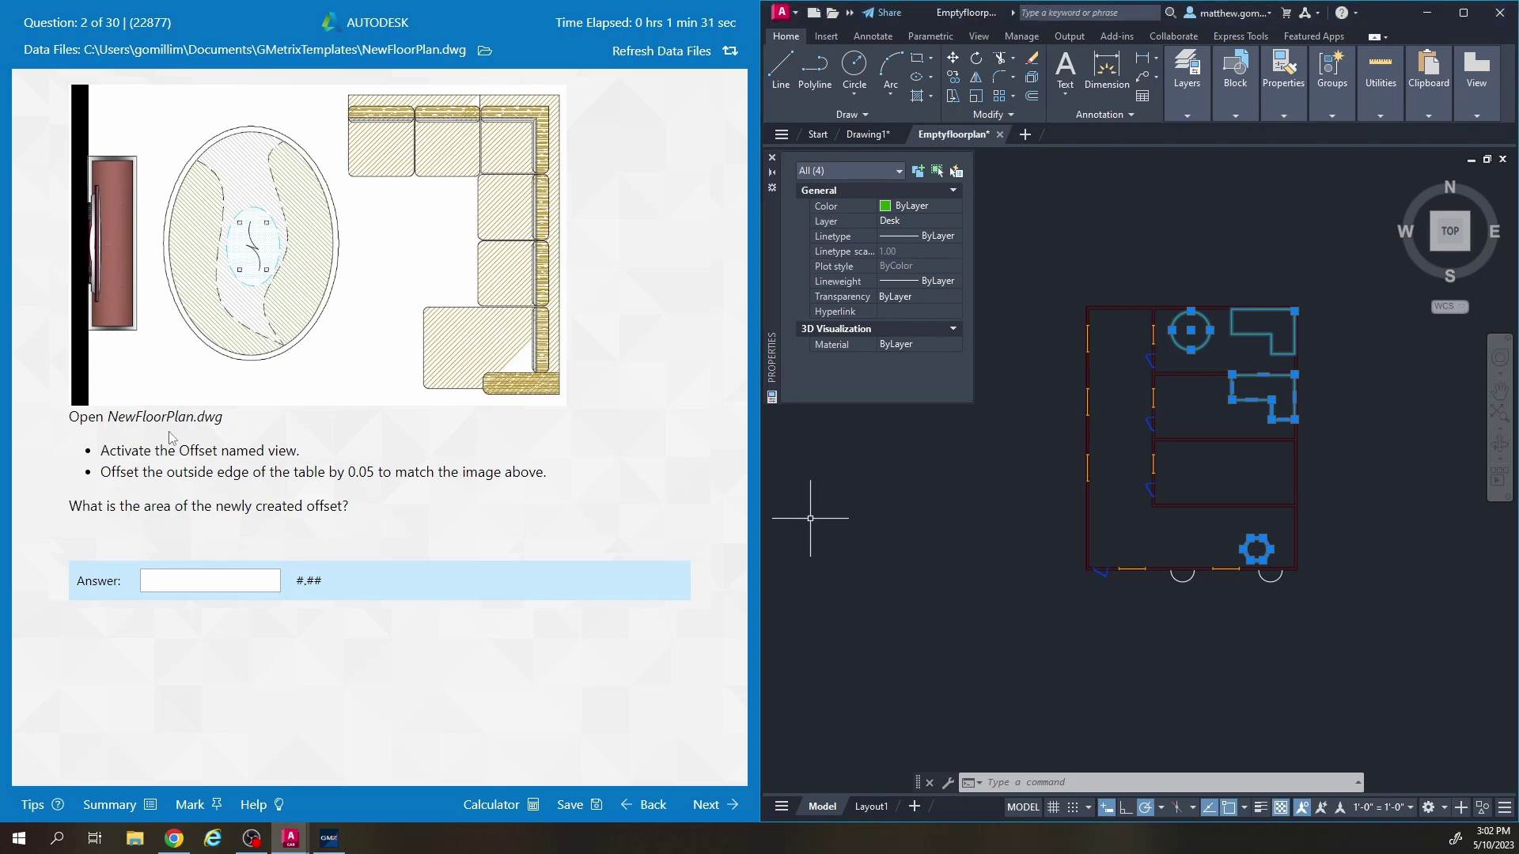
left_click(485, 50)
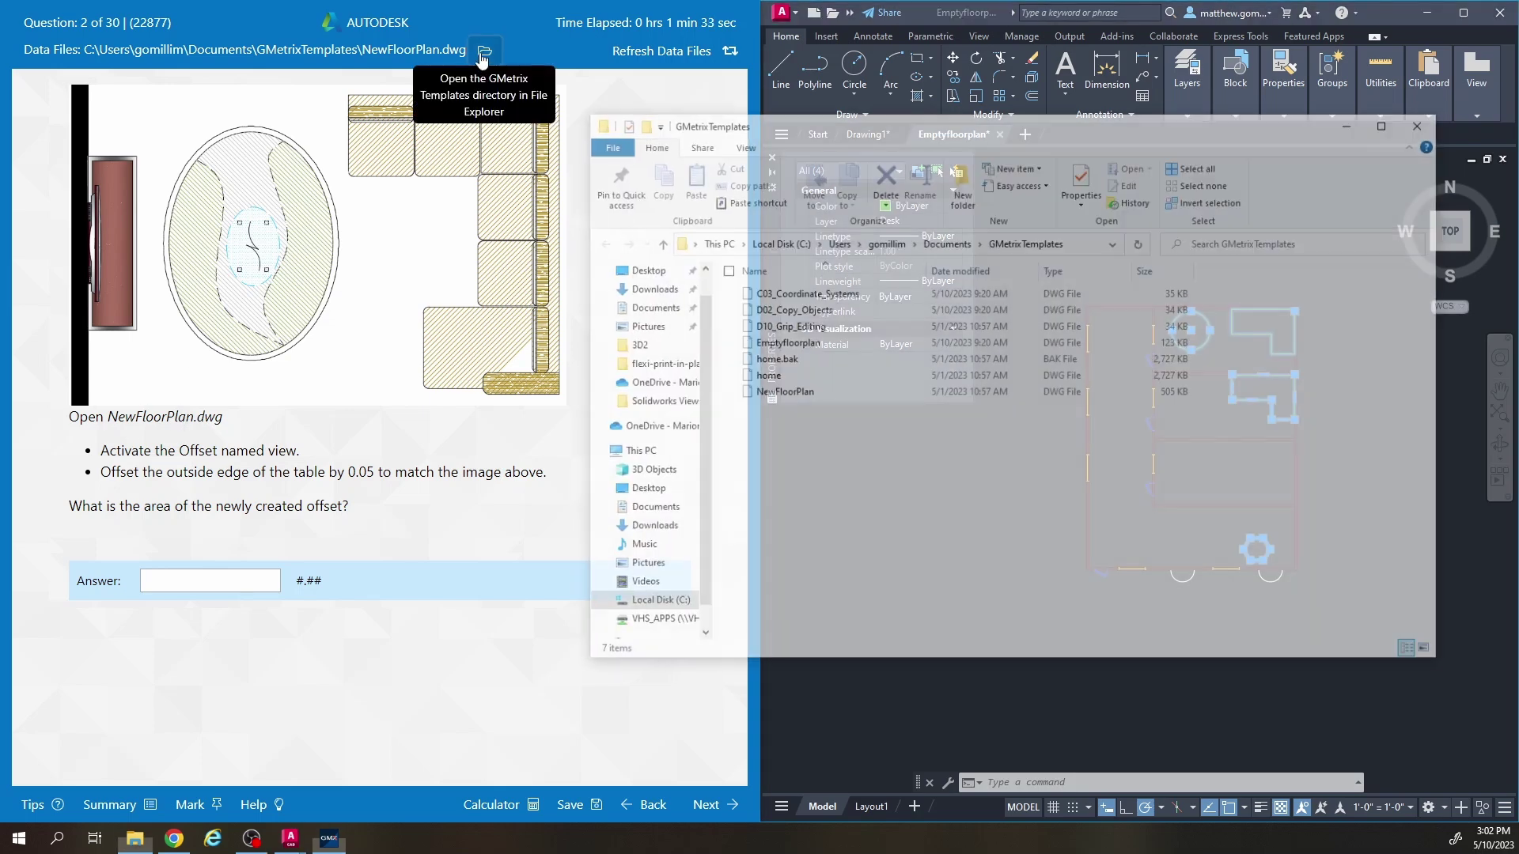
double_click(781, 392)
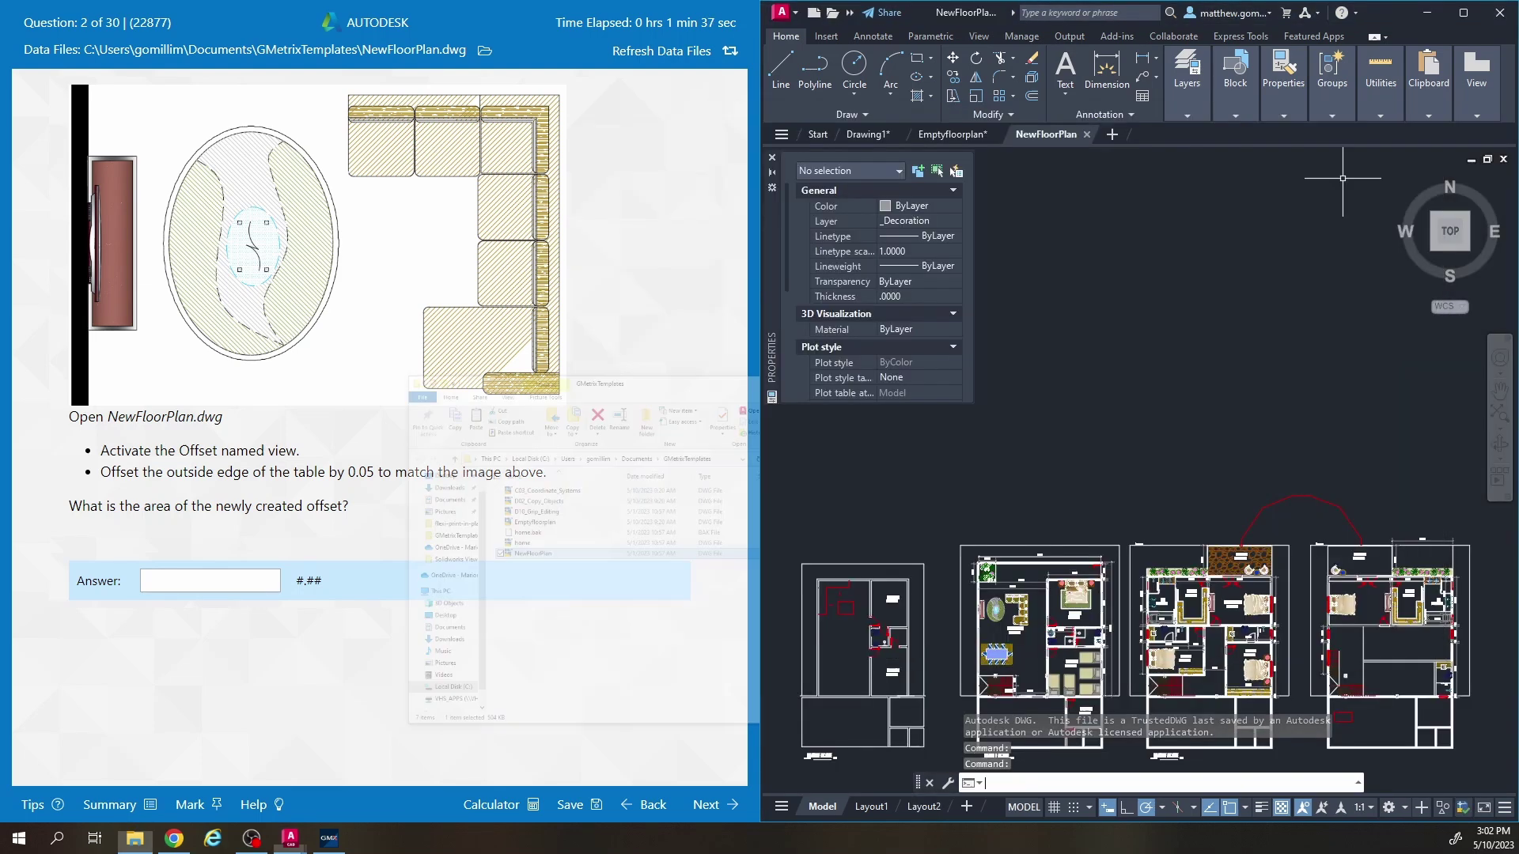
mouse_move(1086, 576)
middle_mouse_down()
mouse_move(1112, 454)
mouse_move(1127, 469)
middle_mouse_up()
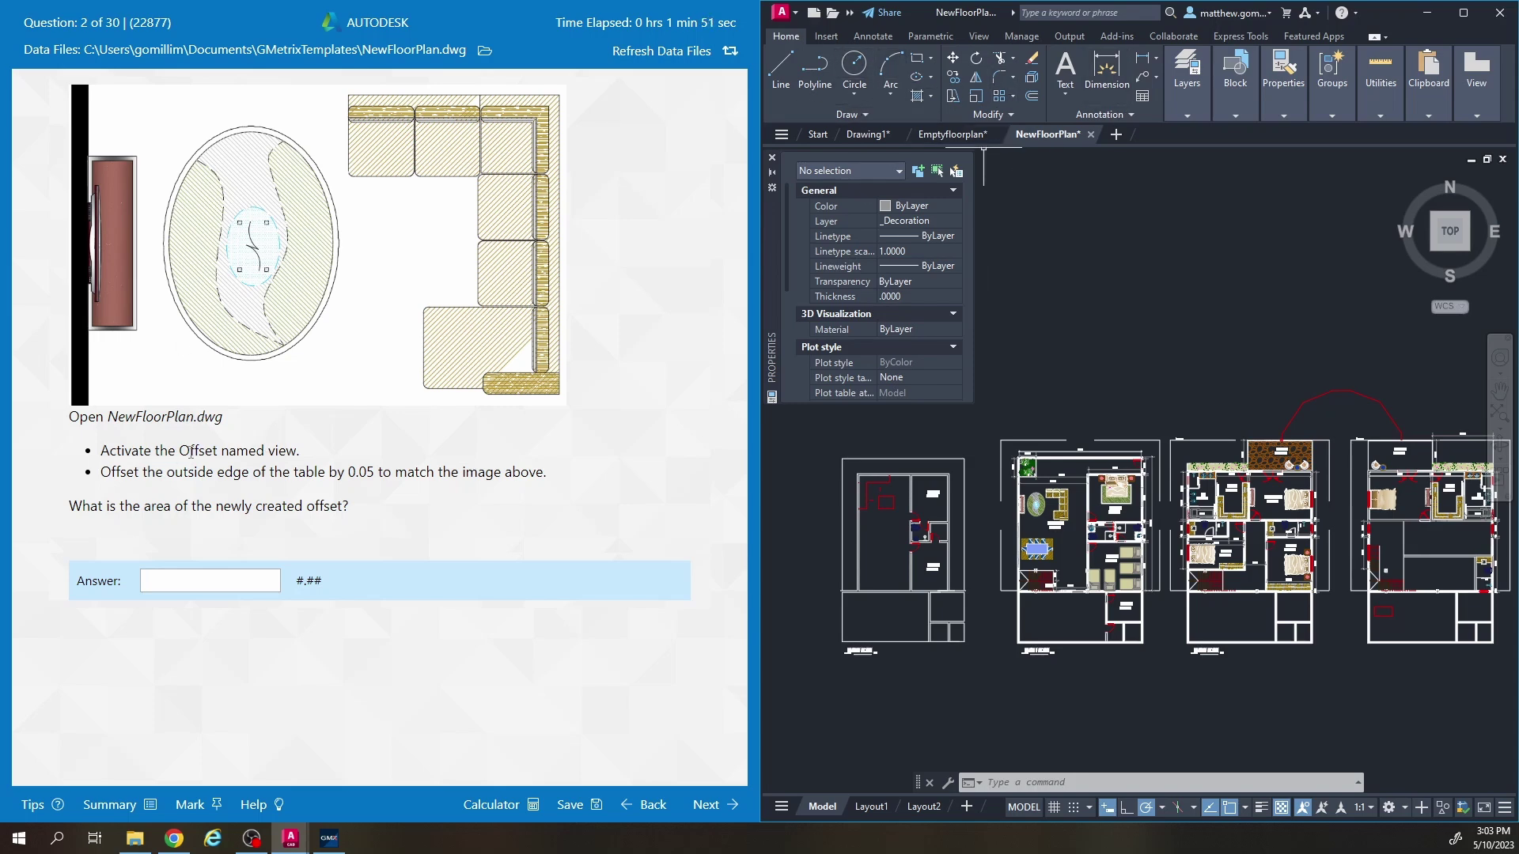
Restore the Offset named view showing the oval table and living-room furniture.
left_click(982, 37)
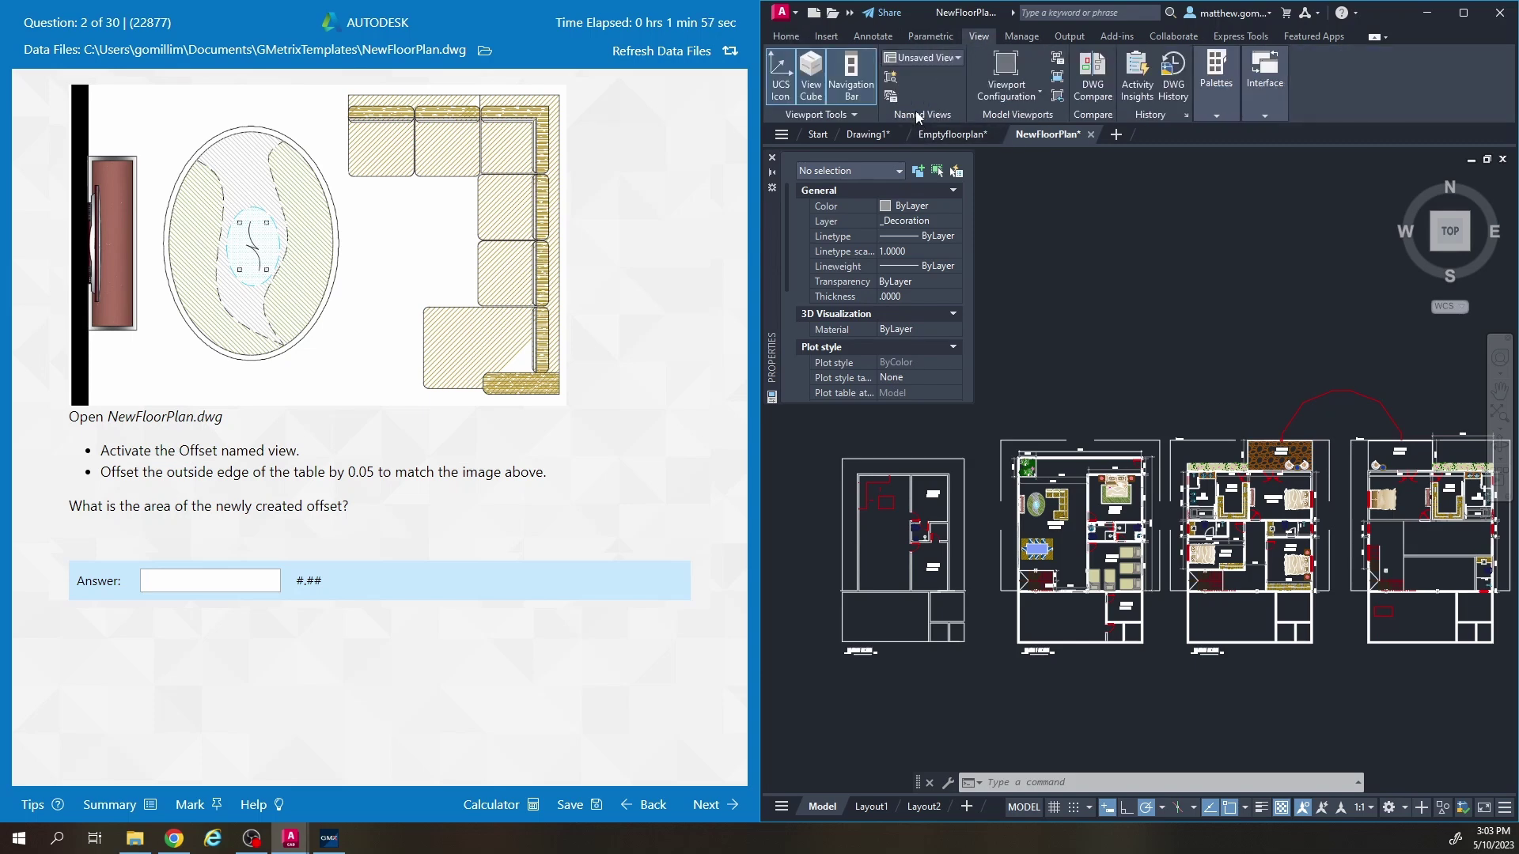
left_click(929, 60)
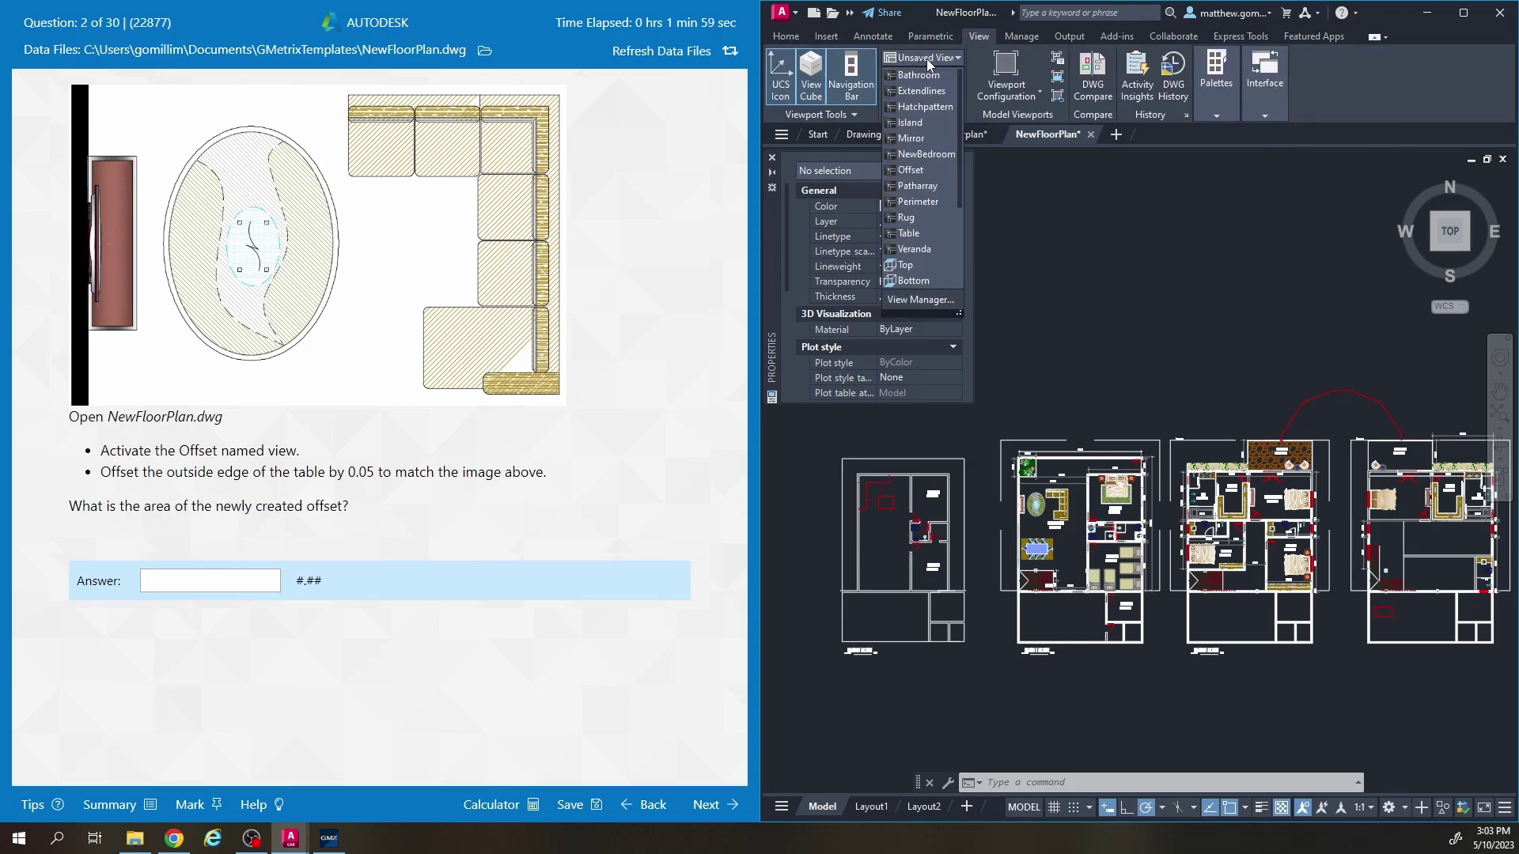
left_click(920, 174)
mouse_move(772, 226)
left_mouse_down()
mouse_move(858, 328)
mouse_move(793, 356)
mouse_move(808, 379)
left_mouse_up()
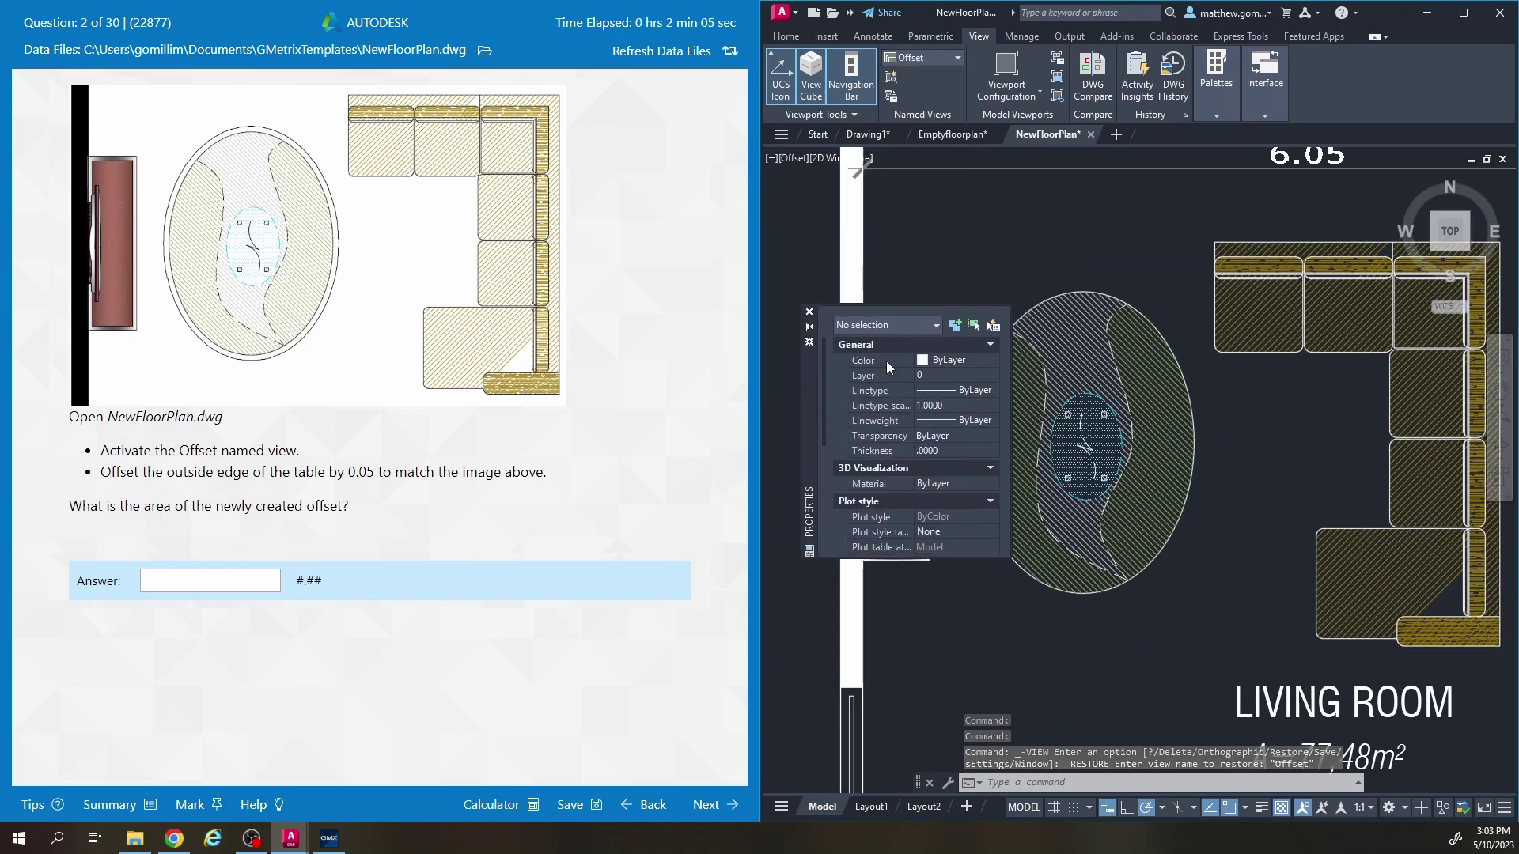
scroll(1061, 332, "down", 2)
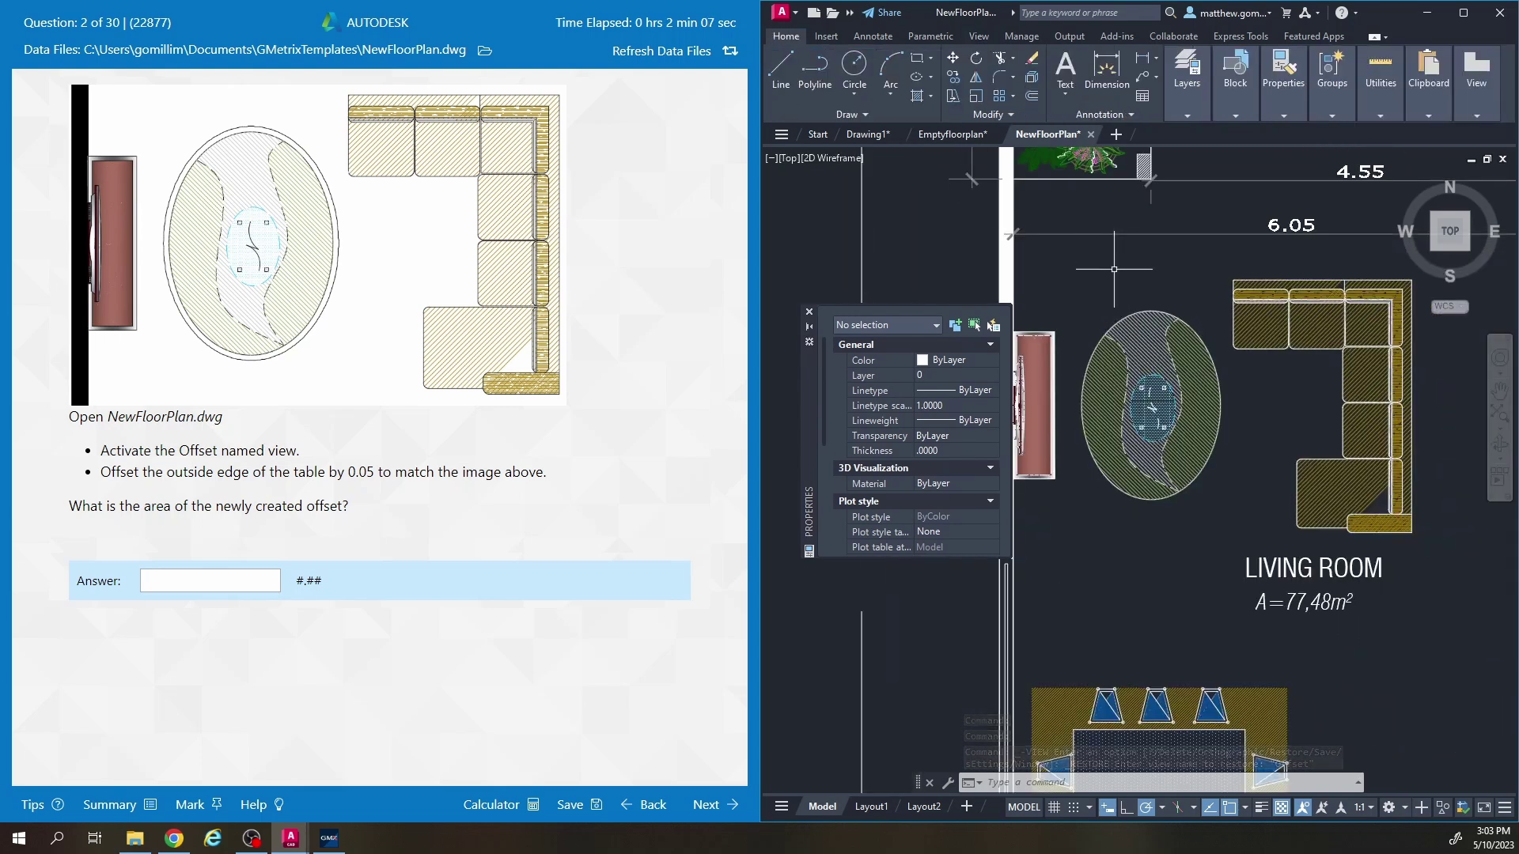
scroll(1187, 245, "down", 3)
key("Escape")
key("Escape")
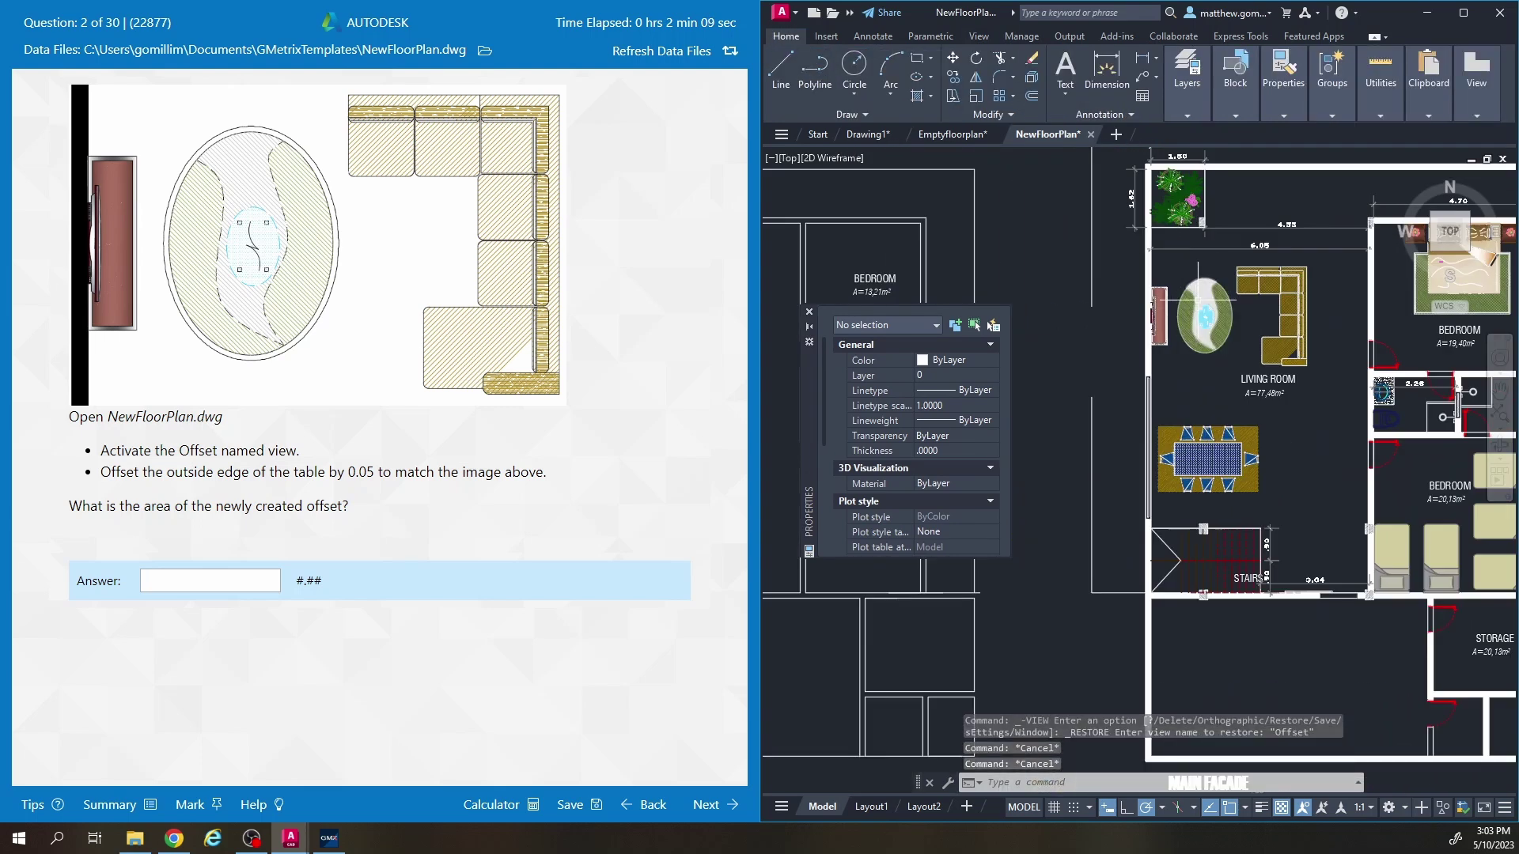
scroll(1179, 269, "down", 5)
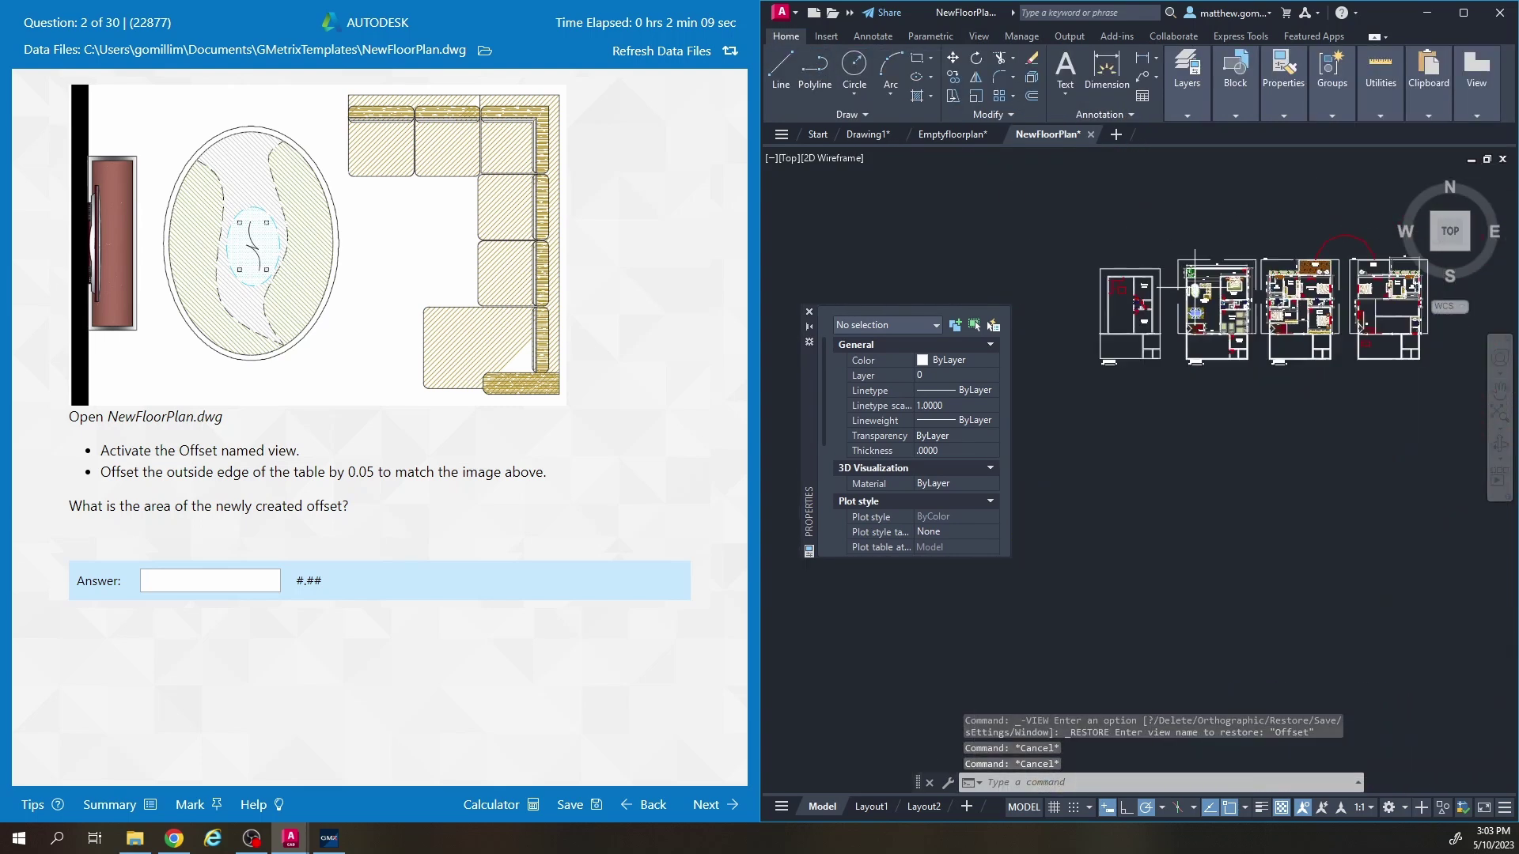
left_click(788, 157)
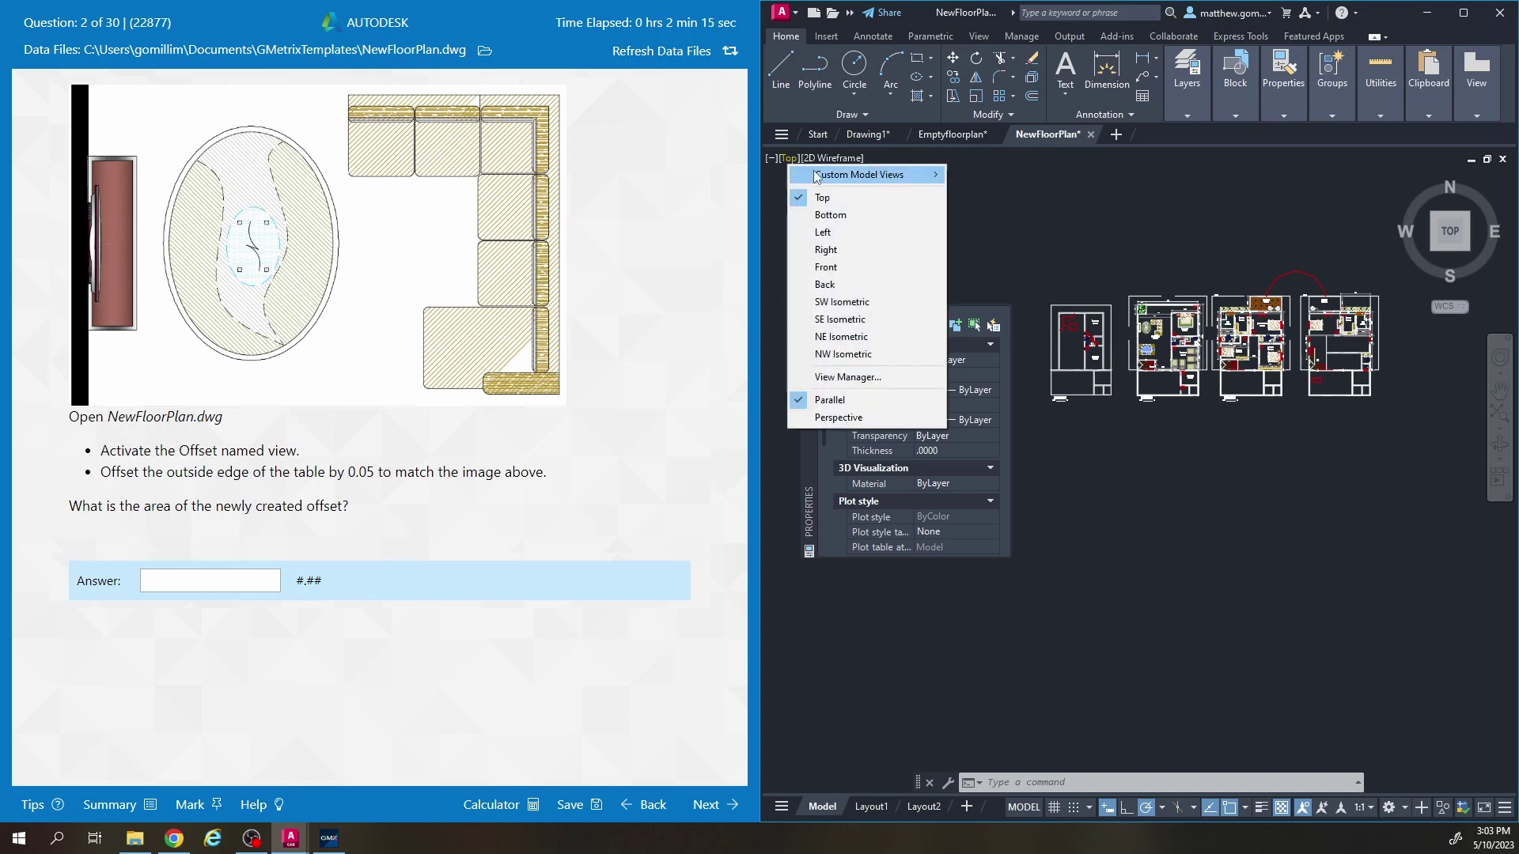
mouse_move(820, 180)
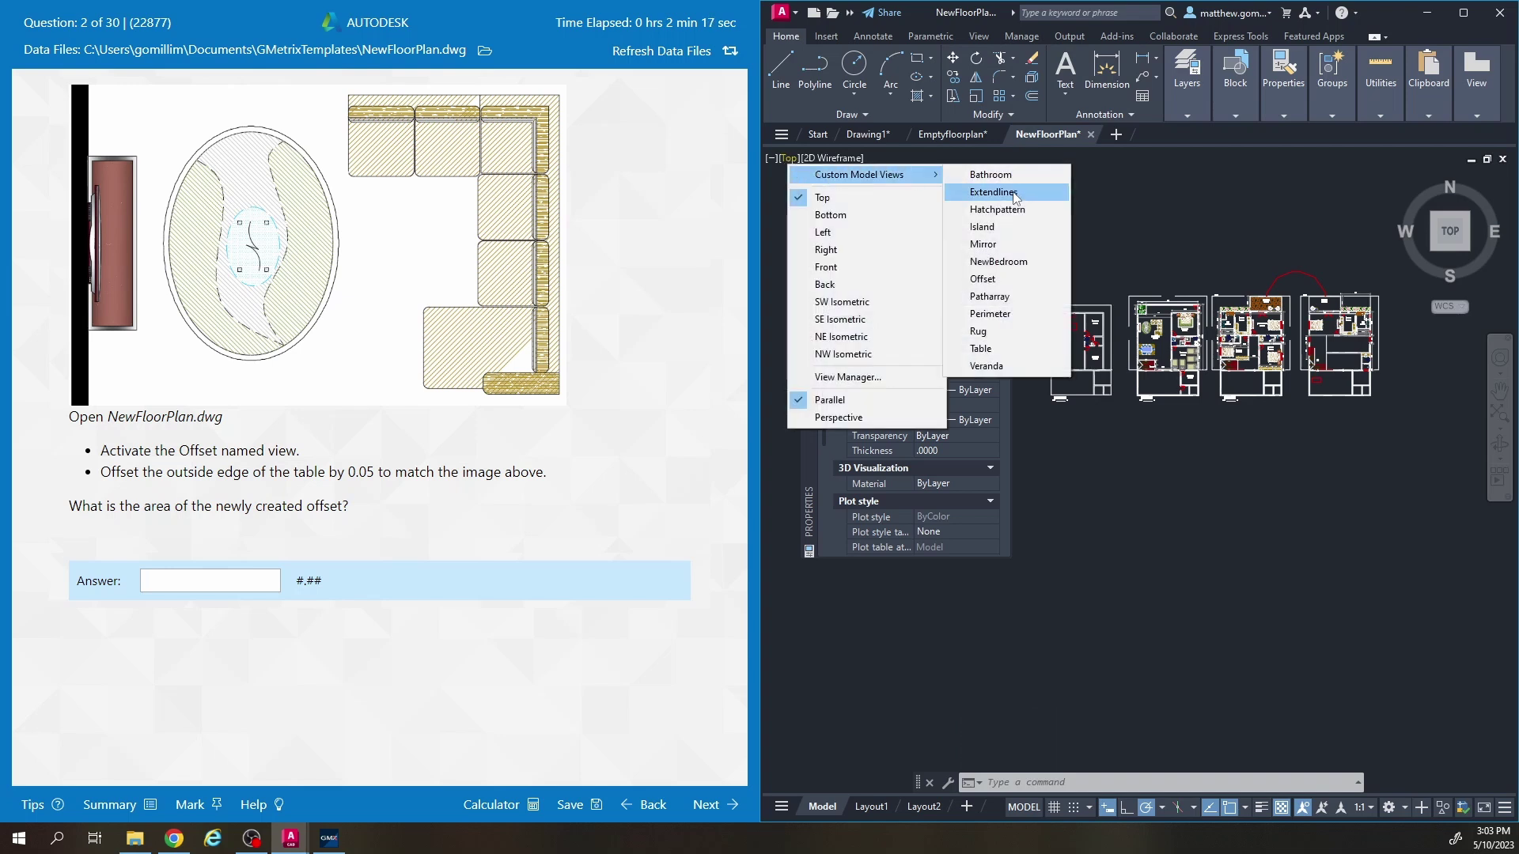
left_click(992, 280)
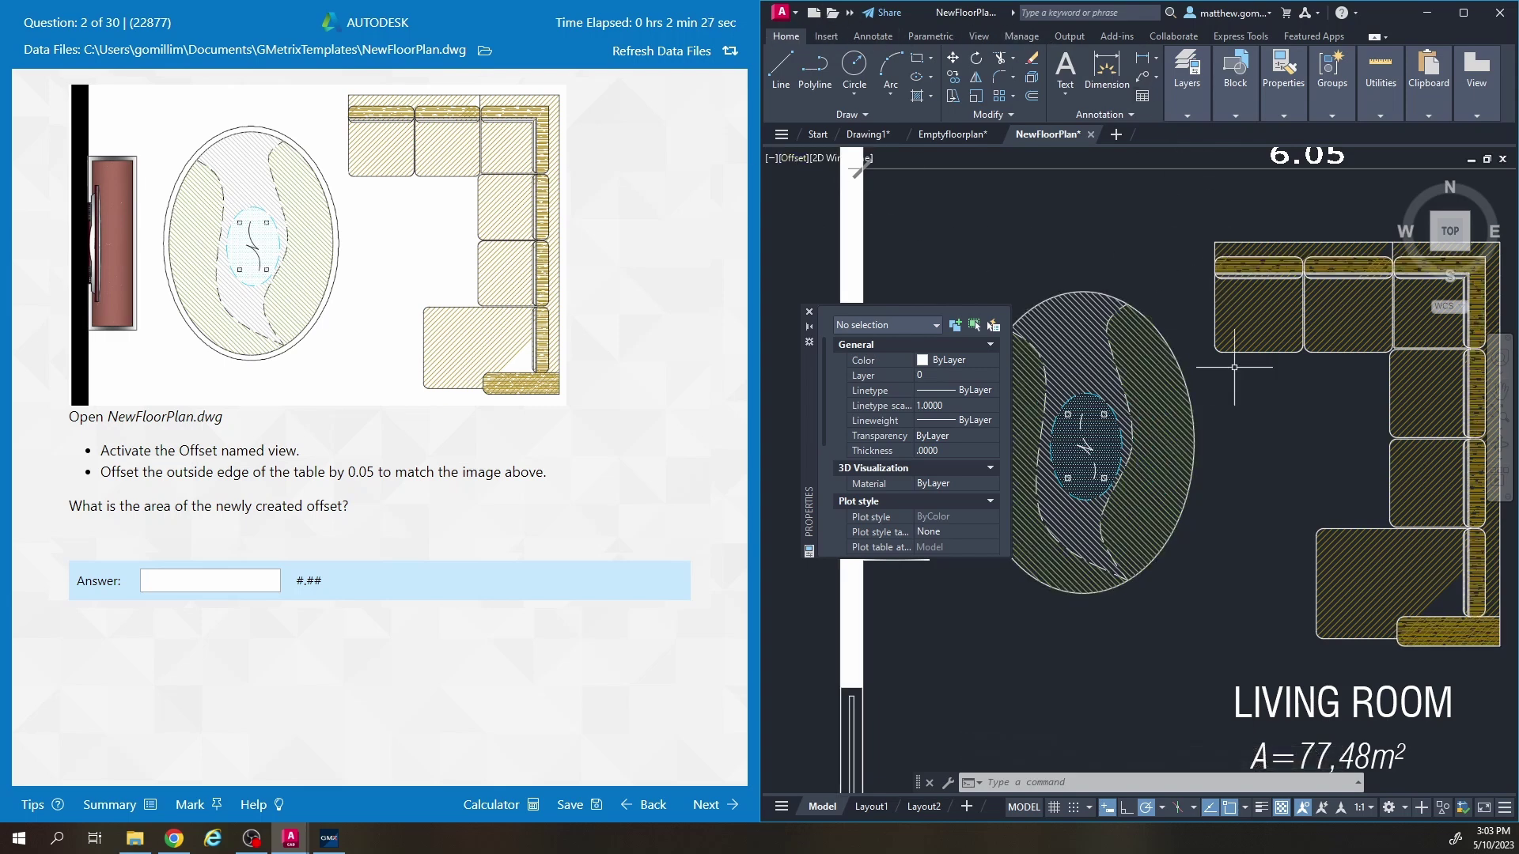
Select the table's outer ellipse and inspect its properties.
scroll(1176, 381, "down", 3)
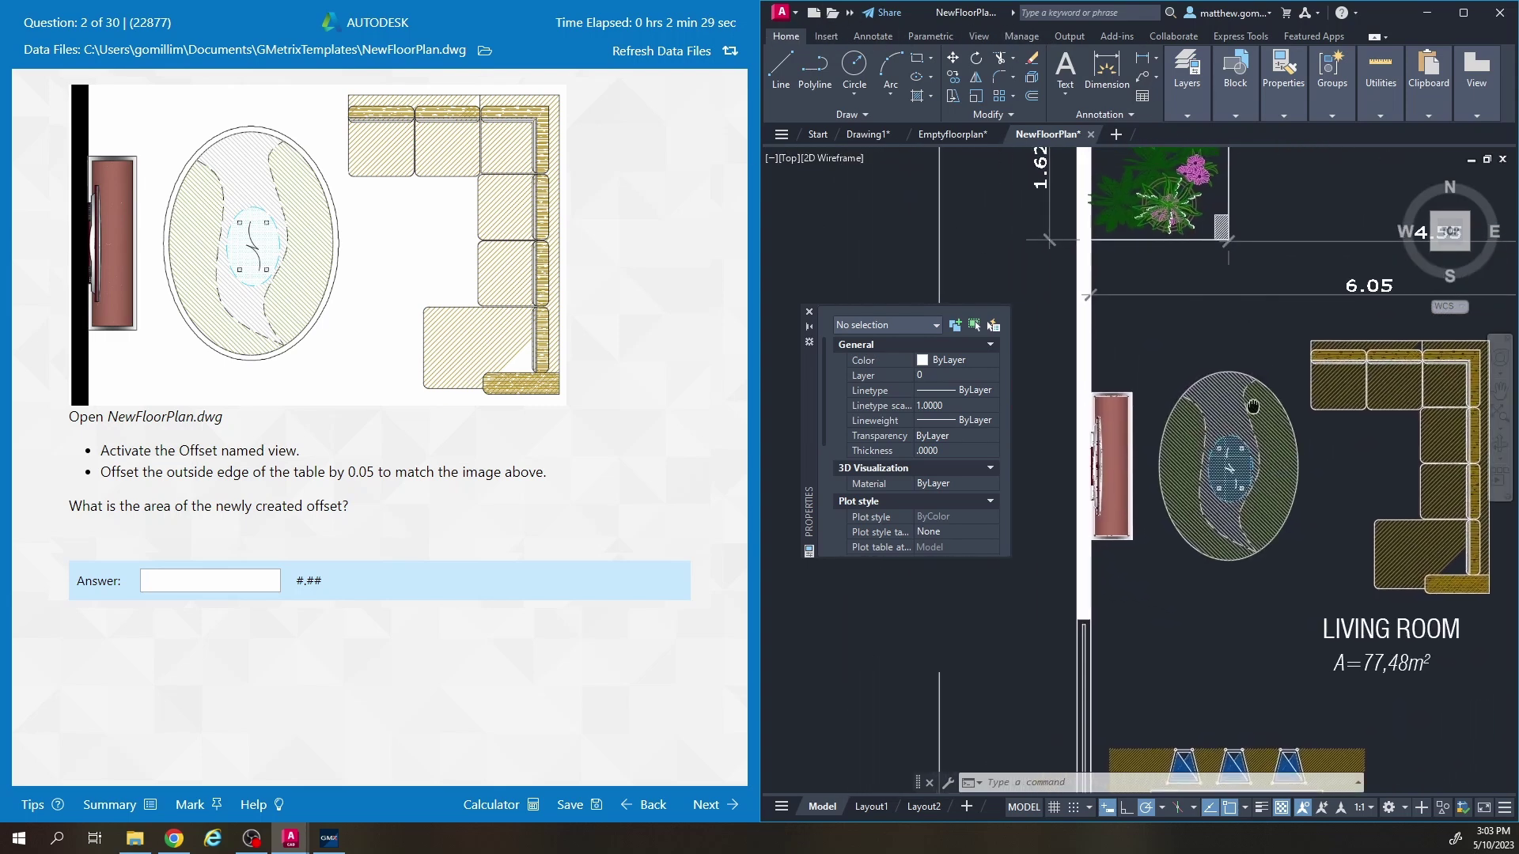
left_click(809, 313)
scroll(959, 383, "up", 3)
mouse_move(1148, 411)
middle_mouse_down()
mouse_move(1235, 452)
mouse_move(1256, 437)
middle_mouse_up()
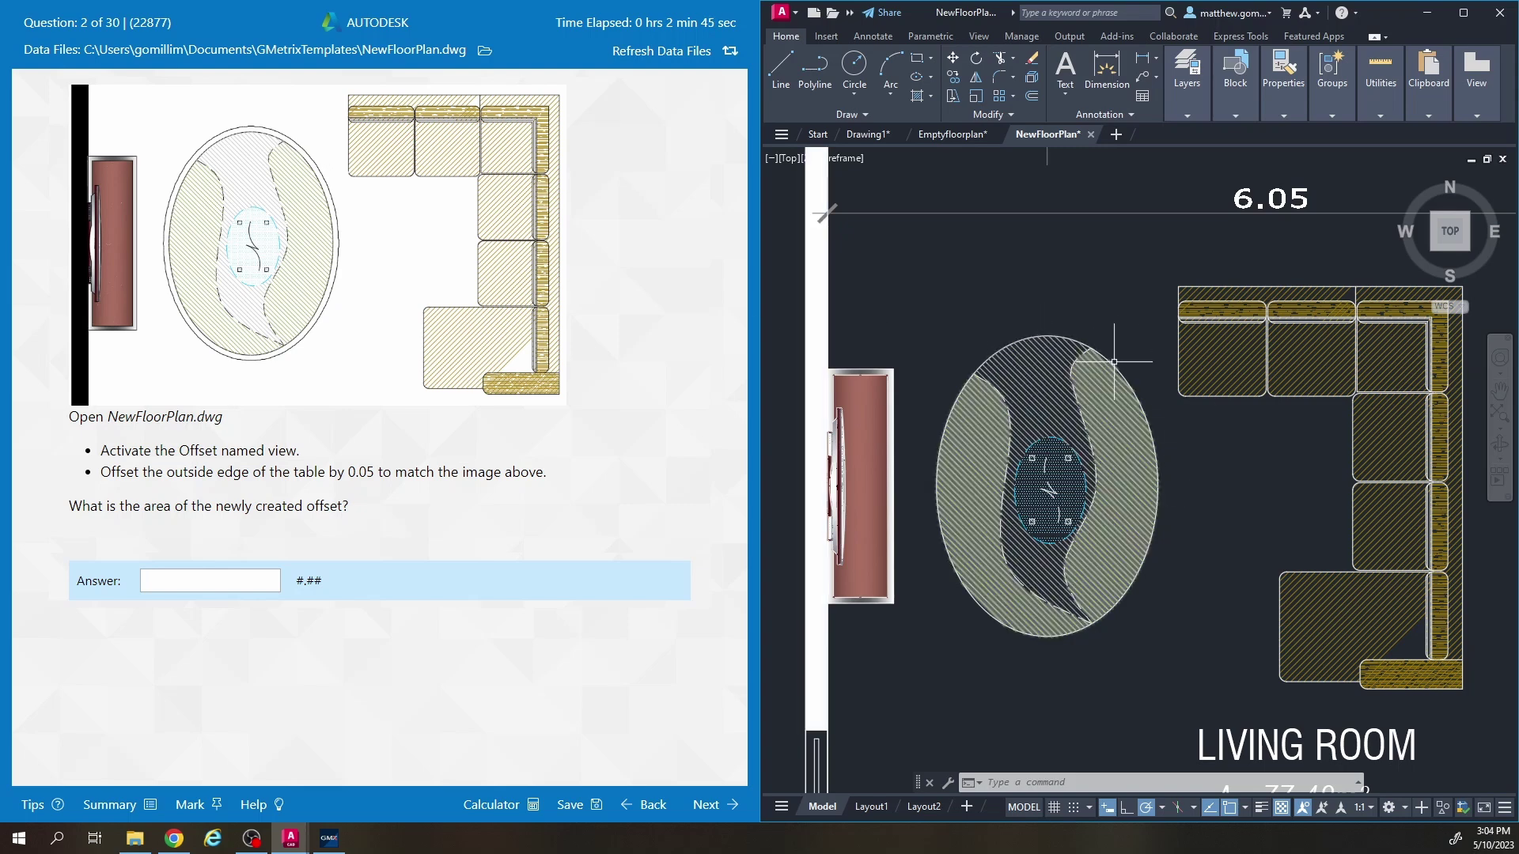
scroll(1096, 348, "up", 5)
left_click(1075, 336)
scroll(1108, 332, "down", 4)
right_click(1127, 328)
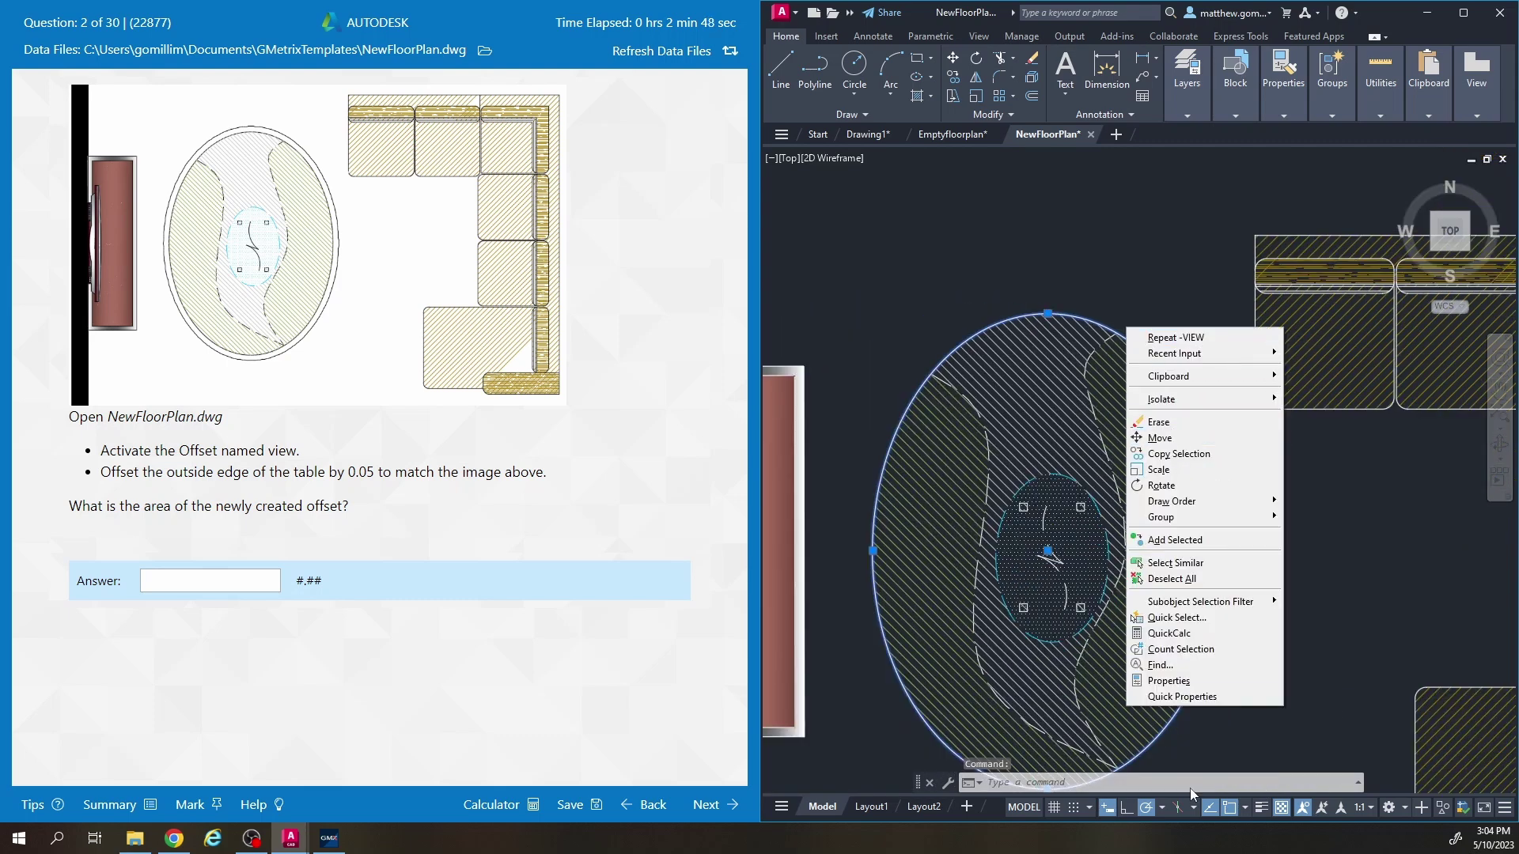
left_click(1170, 685)
middle_click_drag(1123, 292, 1248, 256)
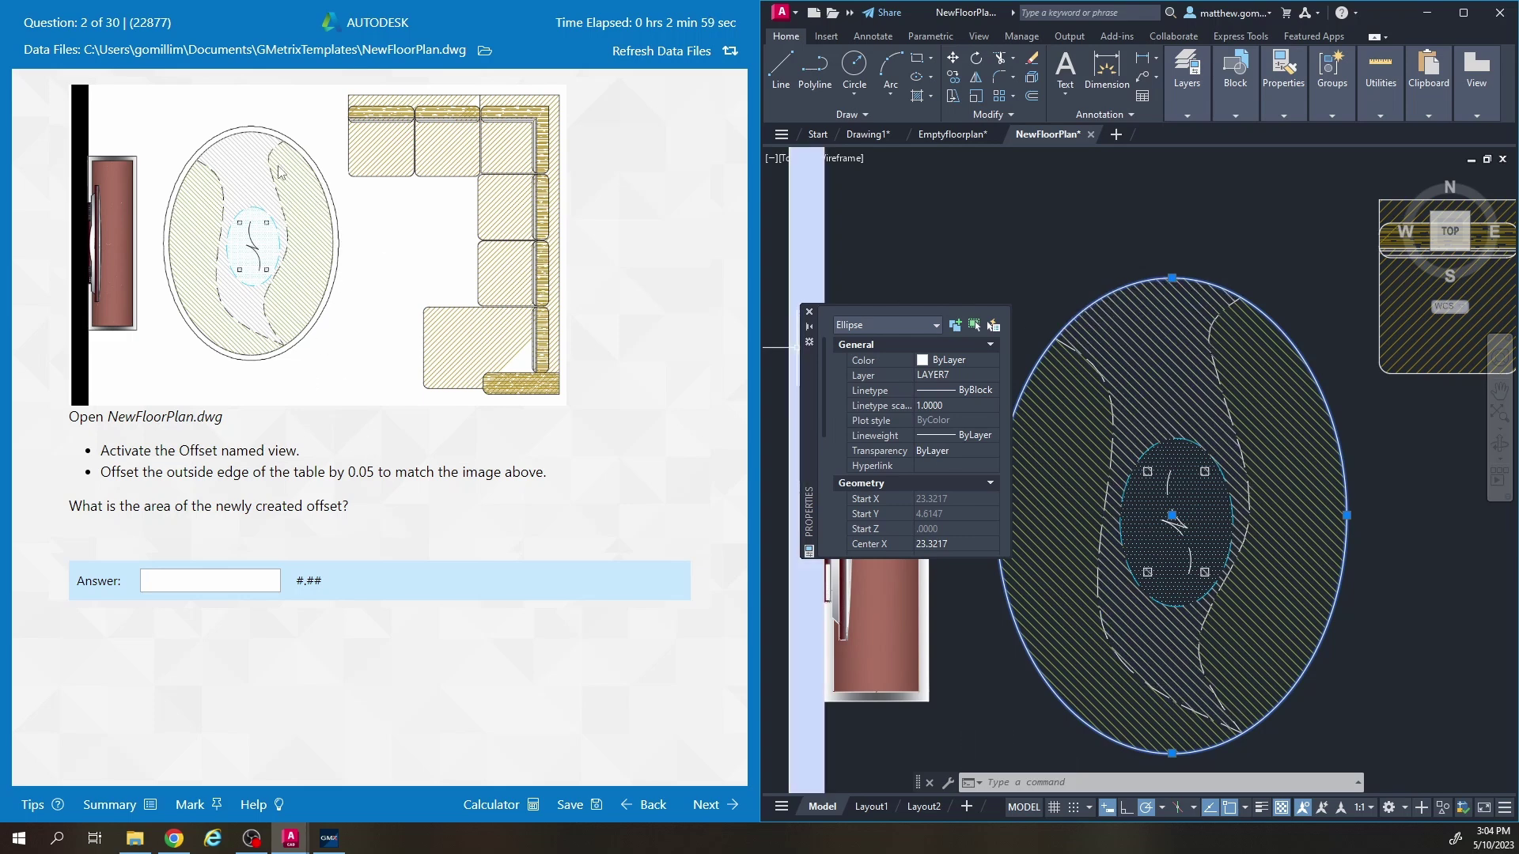
scroll(1108, 261, "down", 2)
key("Escape")
key("Escape")
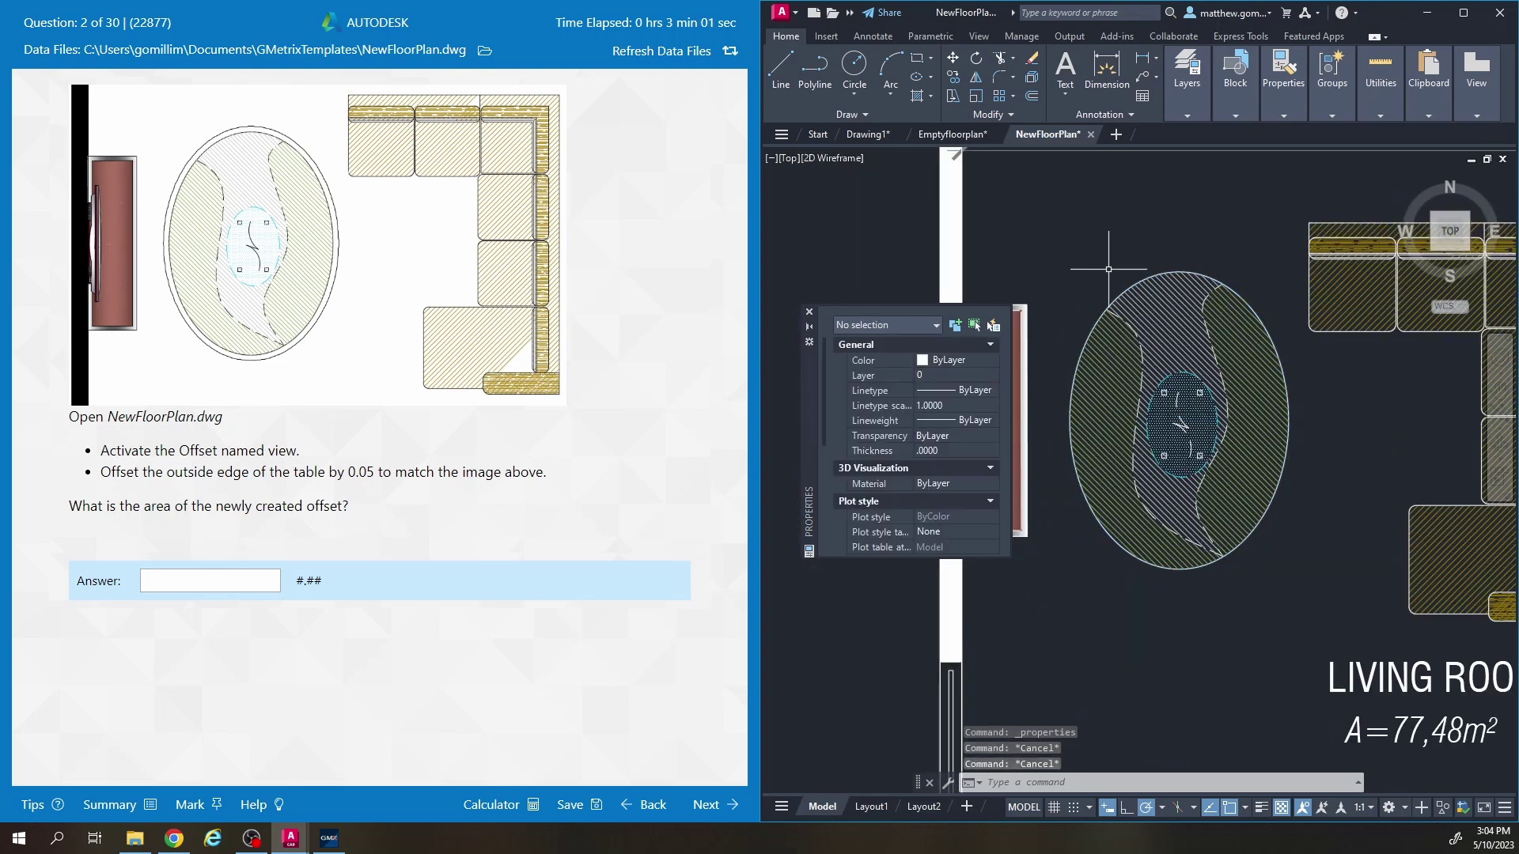
key("Escape")
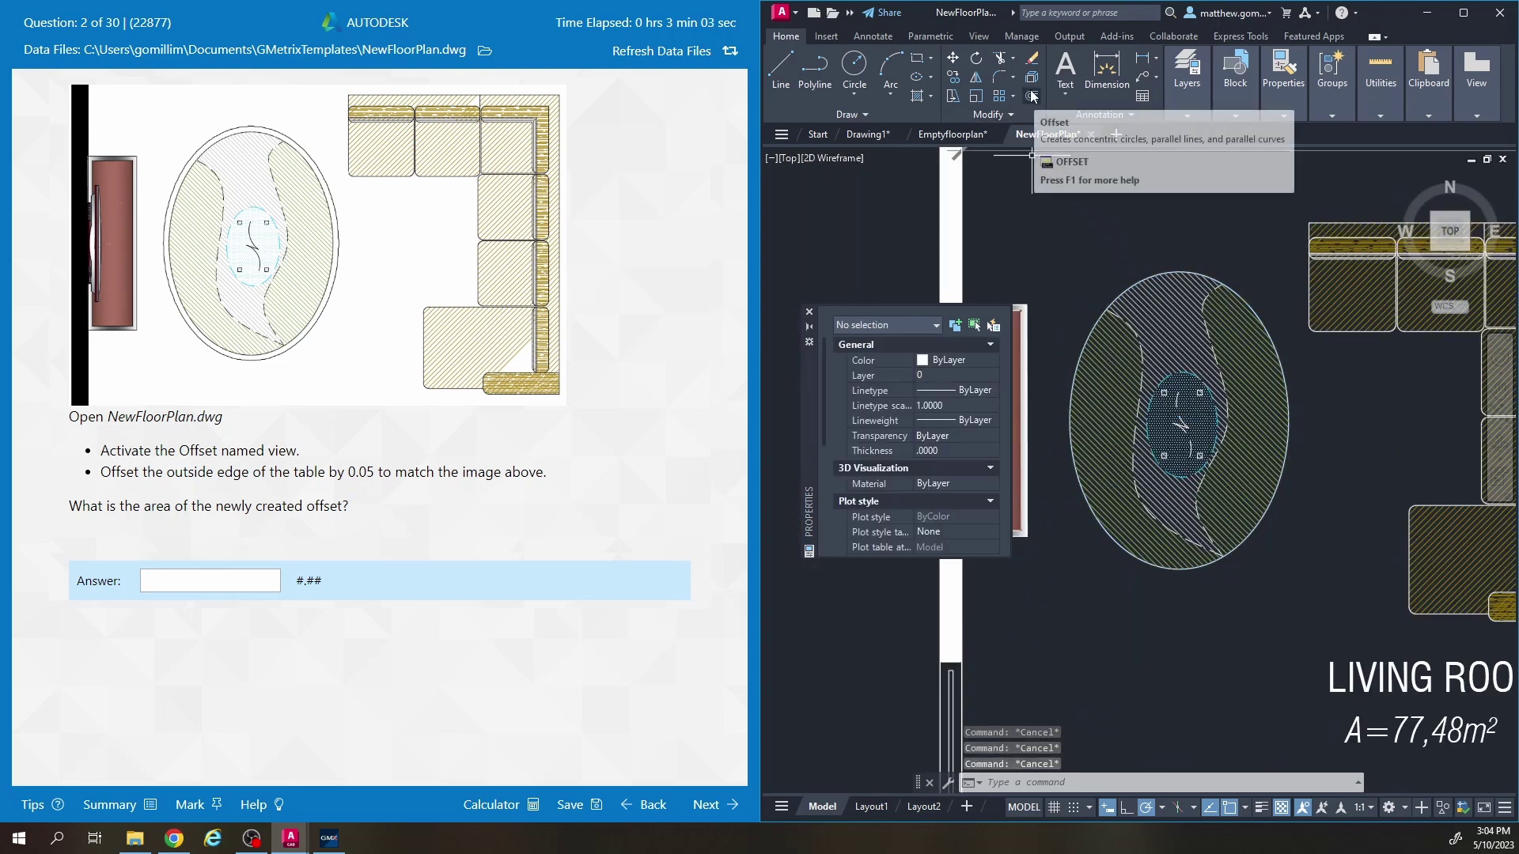
Offset the table's outer edge 0.05 outward and select the new outline.
left_click(1033, 95)
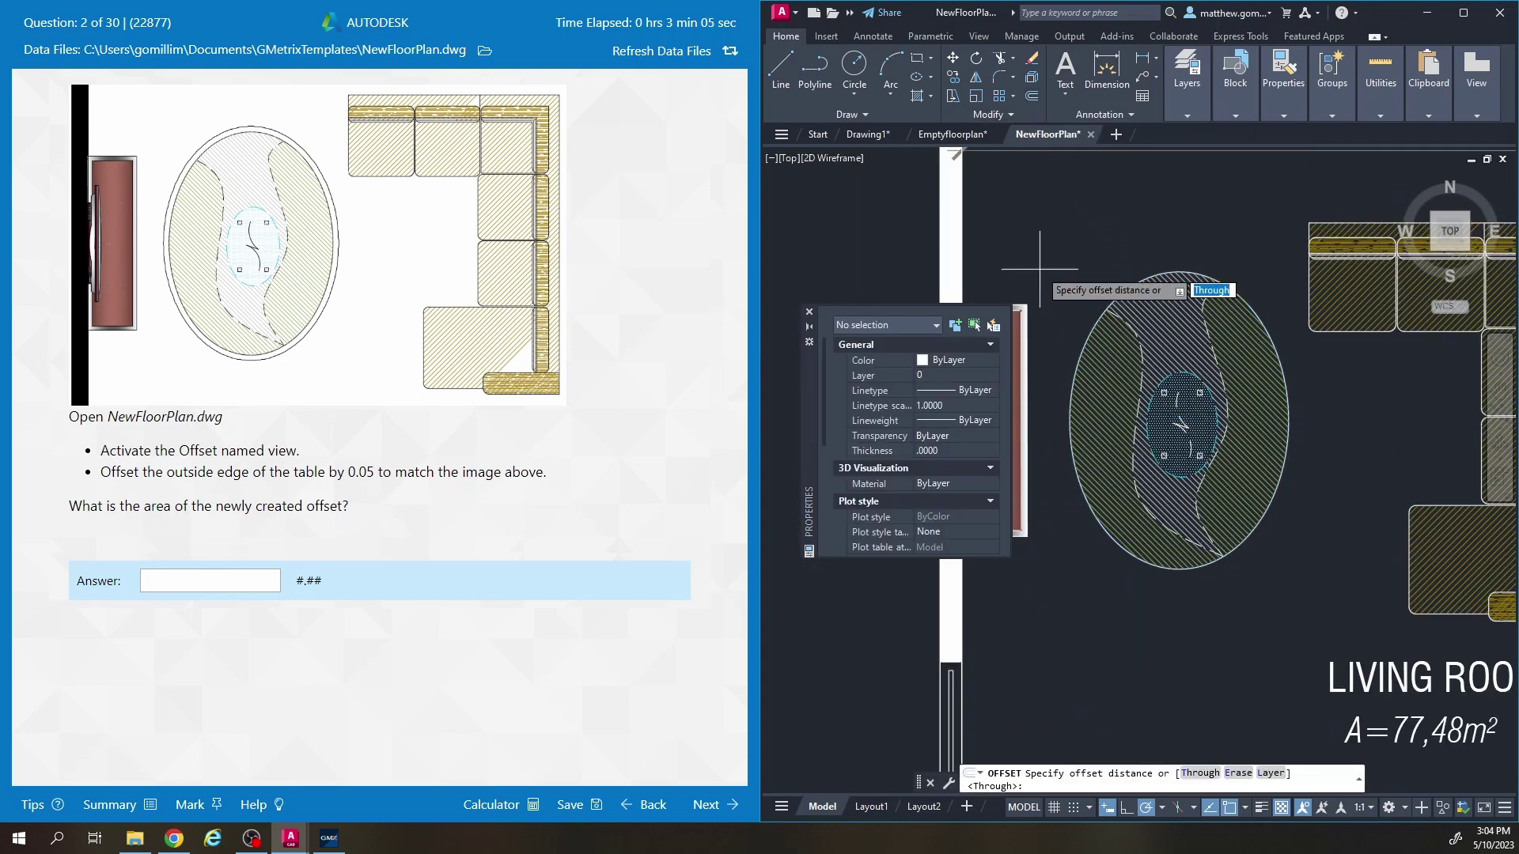
type("0.0")
key("Return")
scroll(1194, 282, "up", 5)
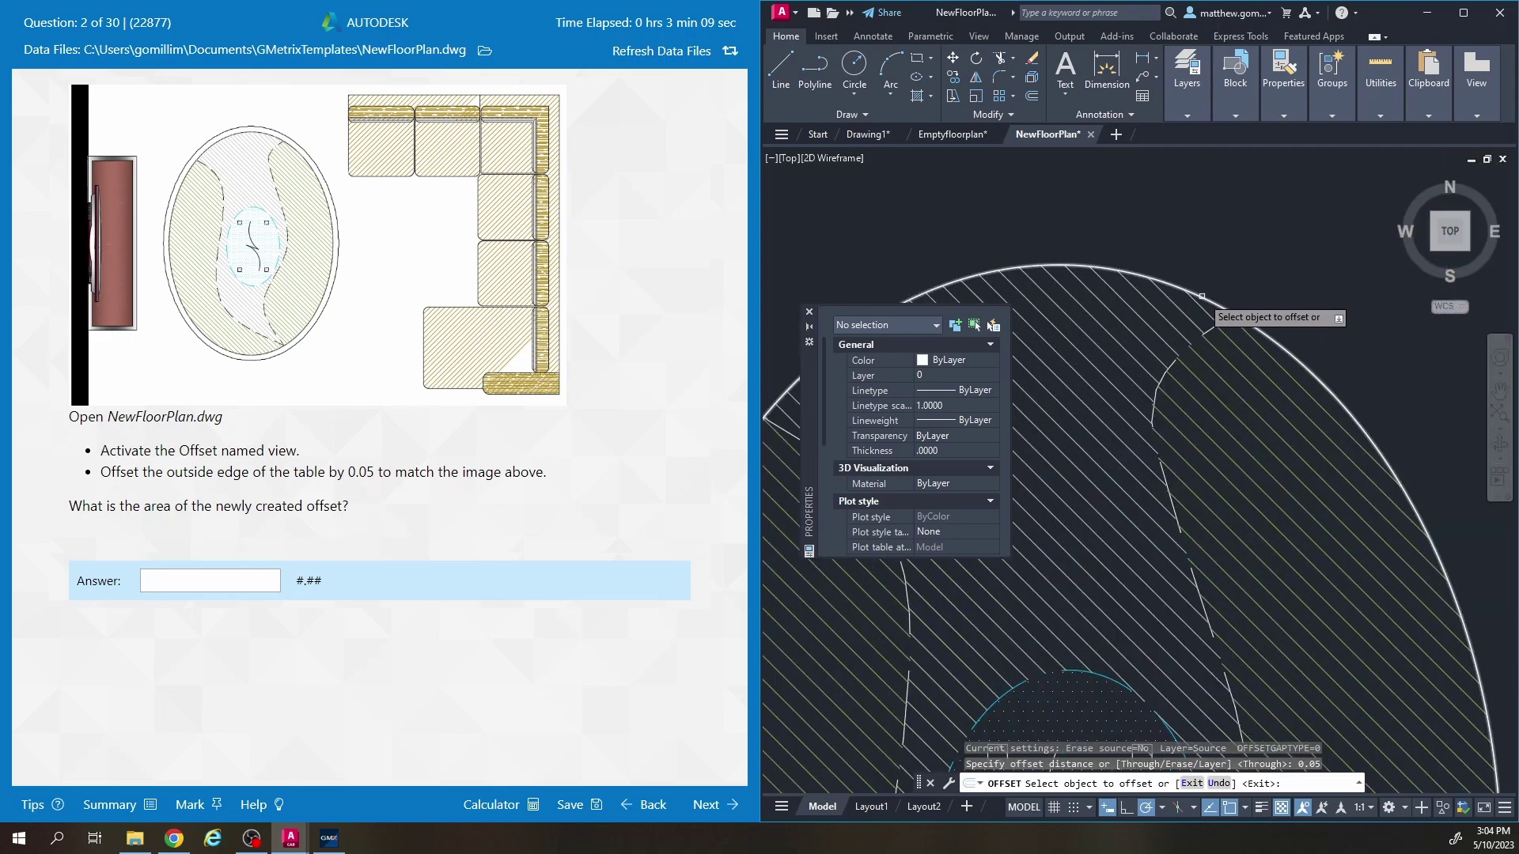
left_click(1202, 296)
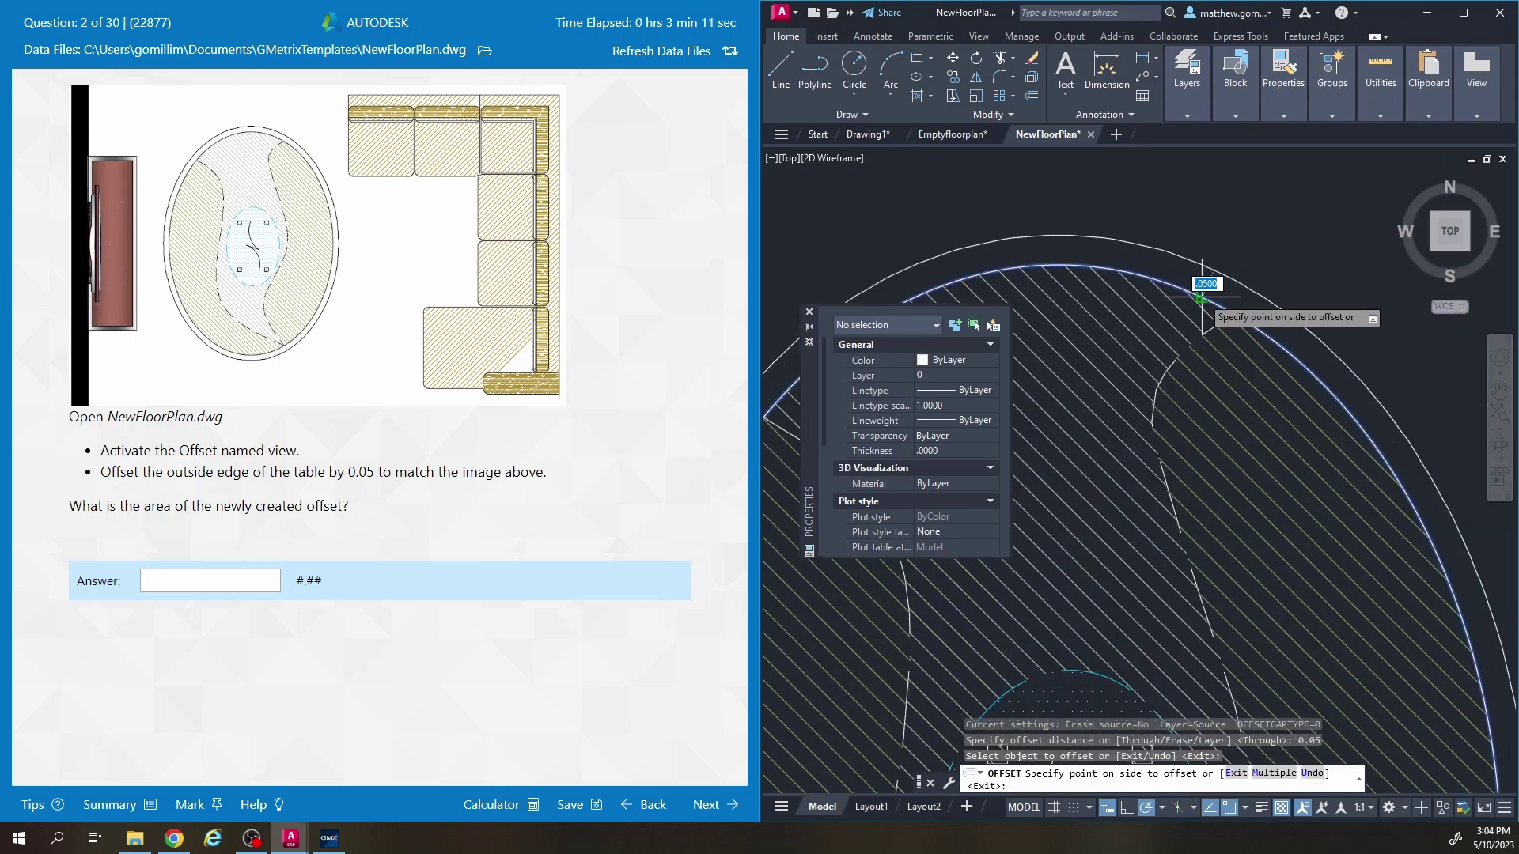
left_click(1270, 182)
scroll(1266, 206, "down", 4)
key("Escape")
key("Escape")
left_click(1254, 236)
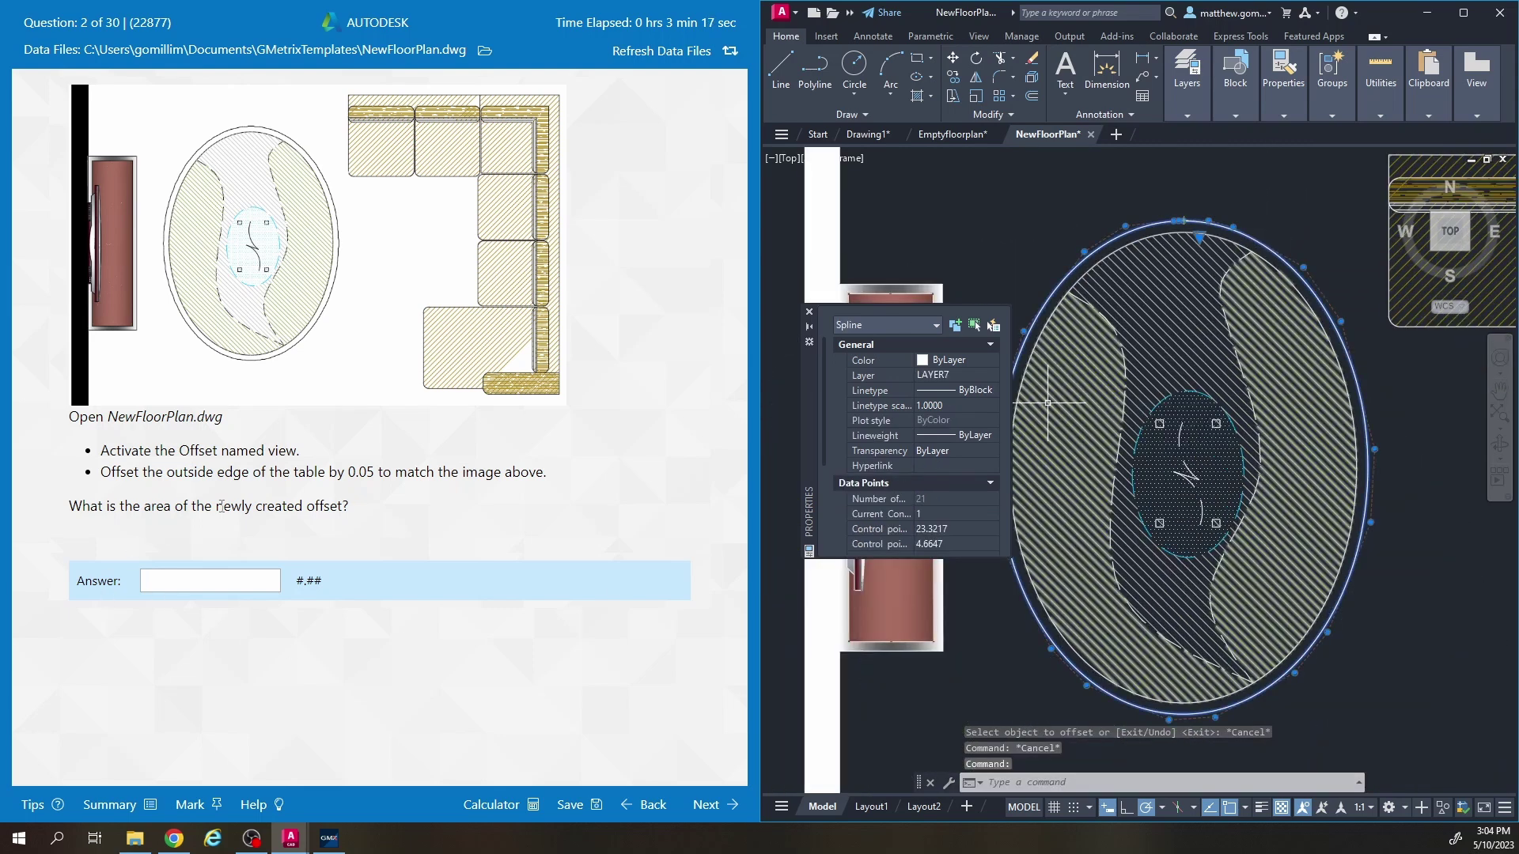
Read the offset outline's area of 2.7247 and enter 2.72 as Question 2's answer.
middle_click_drag(1048, 403, 1109, 379)
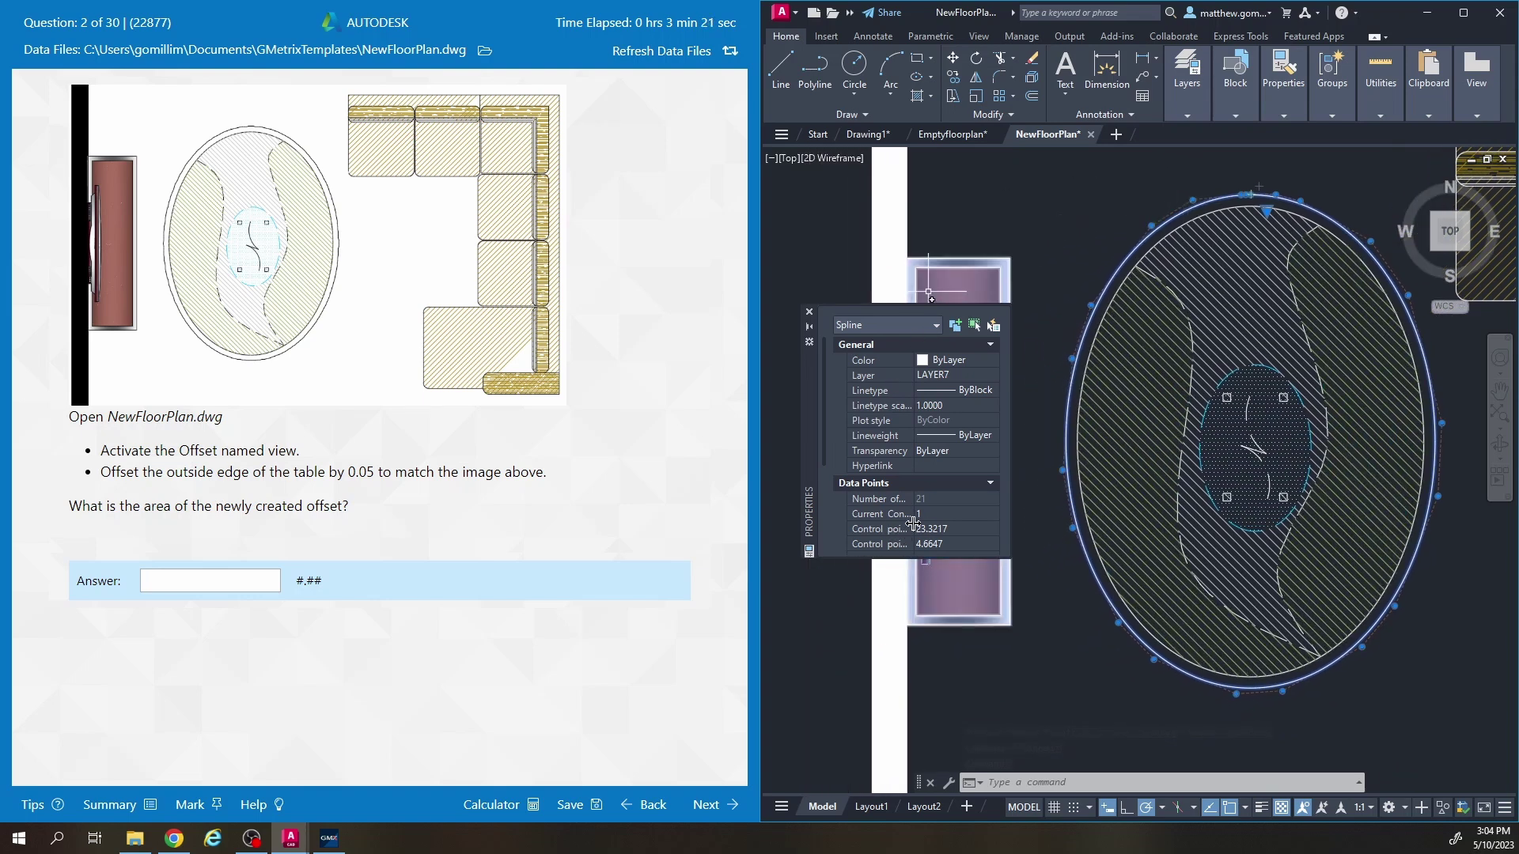
scroll(938, 522, "down", 3)
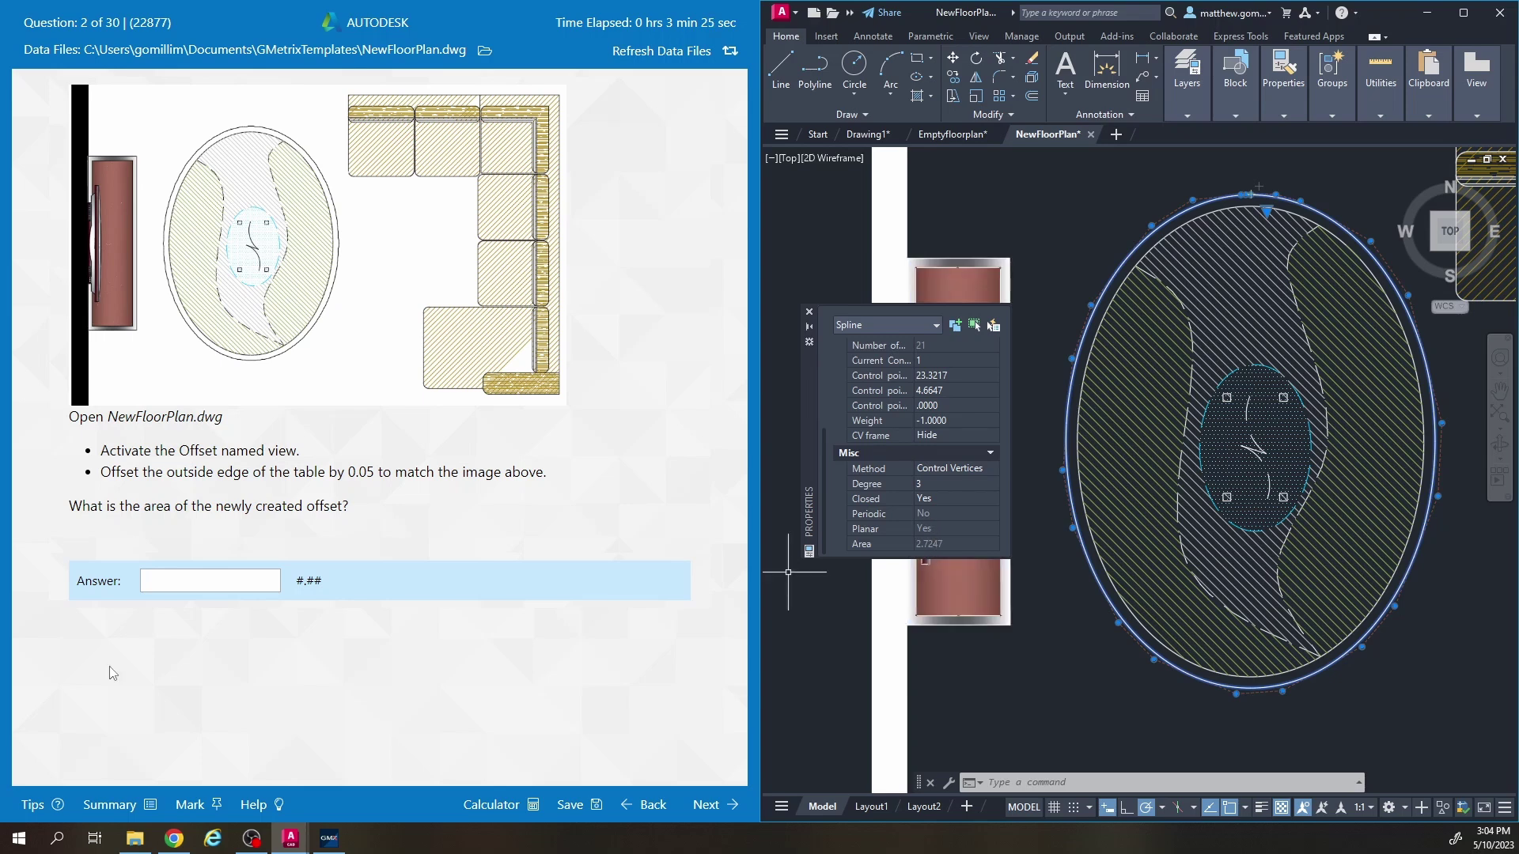
left_click(183, 599)
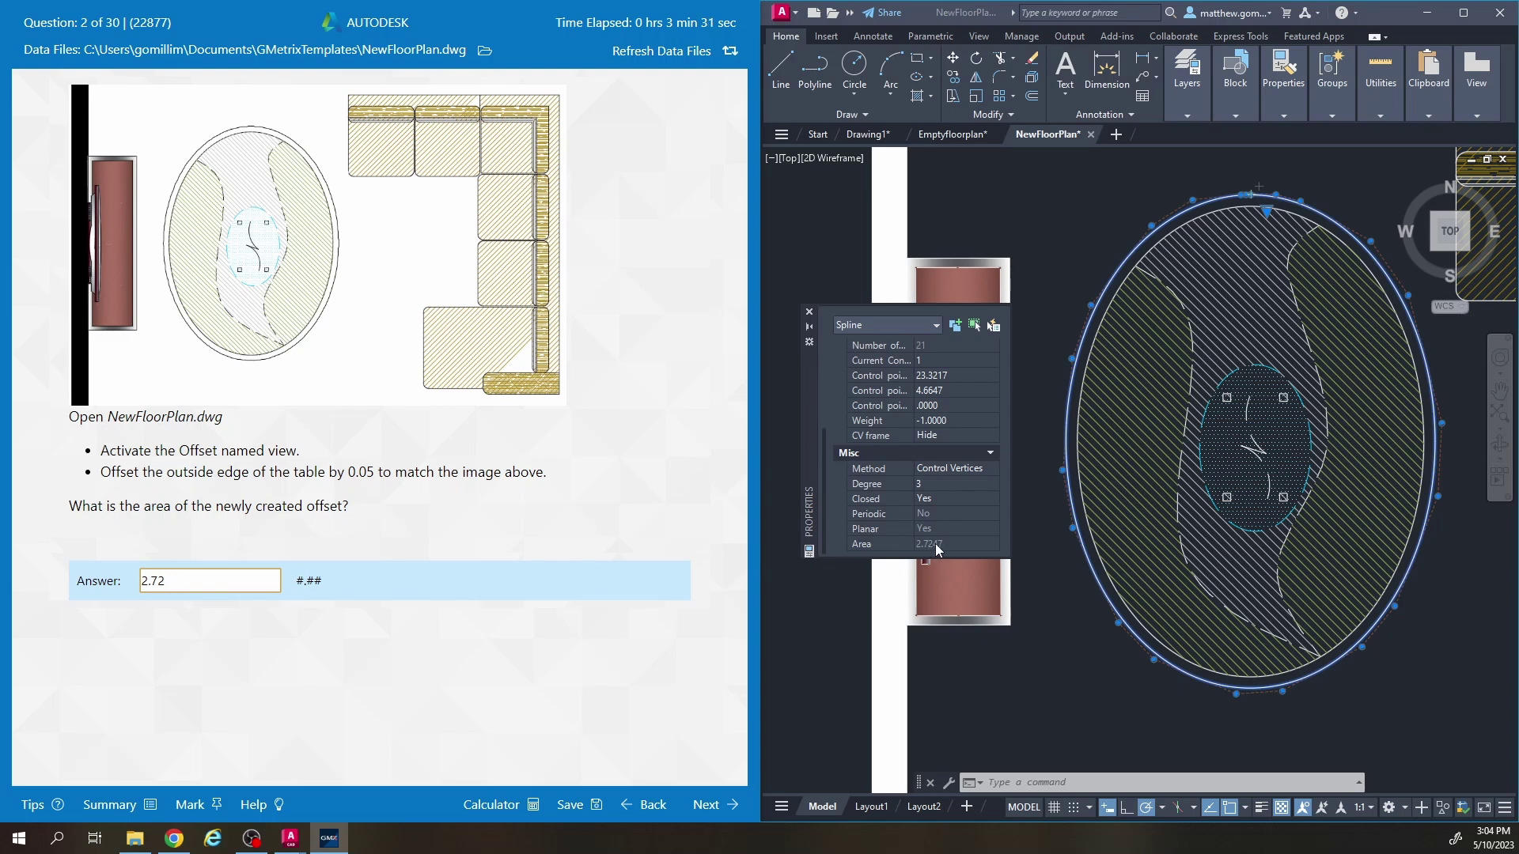
double_click(299, 580)
left_click(192, 590)
Grade Question 2, continue to Question 3, and close the Properties palette.
left_click(702, 805)
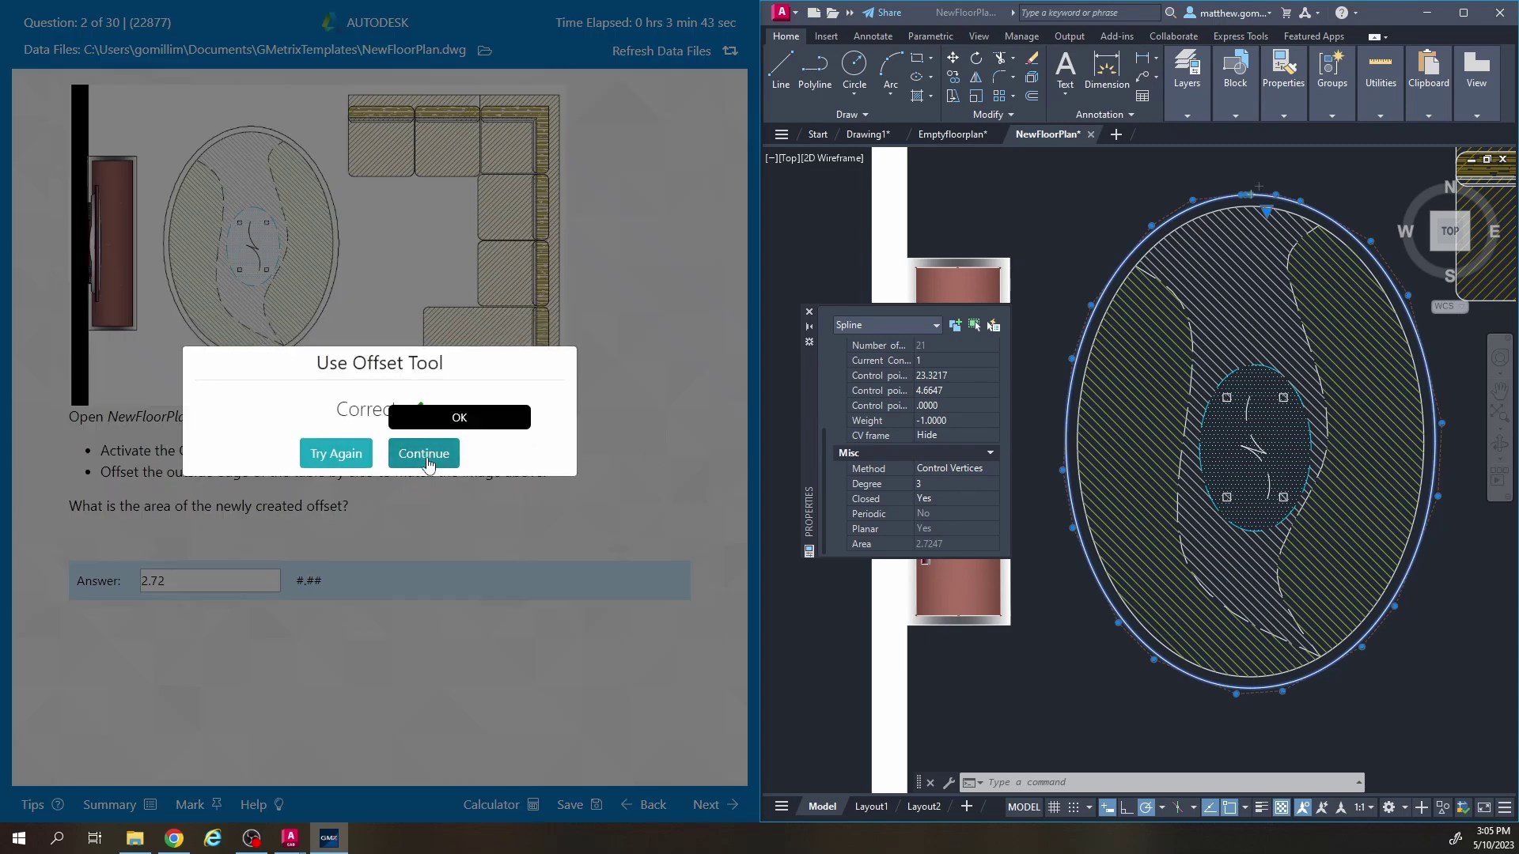
left_click(423, 454)
left_click(809, 311)
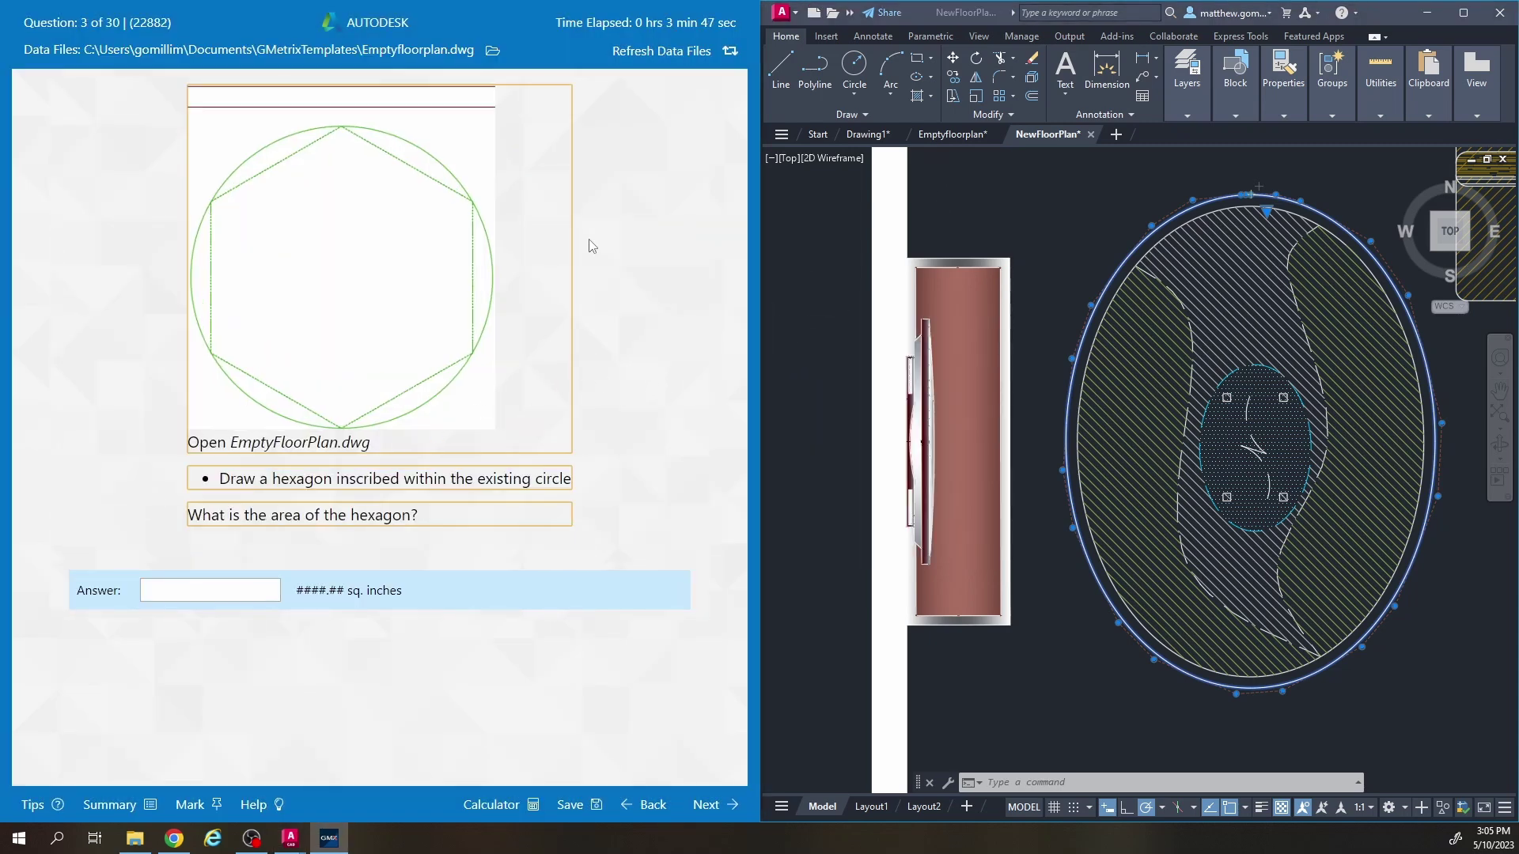
Switch to the Emptyfloorplan drawing and window-zoom in on its existing circle.
left_click(948, 136)
middle_click_drag(1120, 434, 1087, 432)
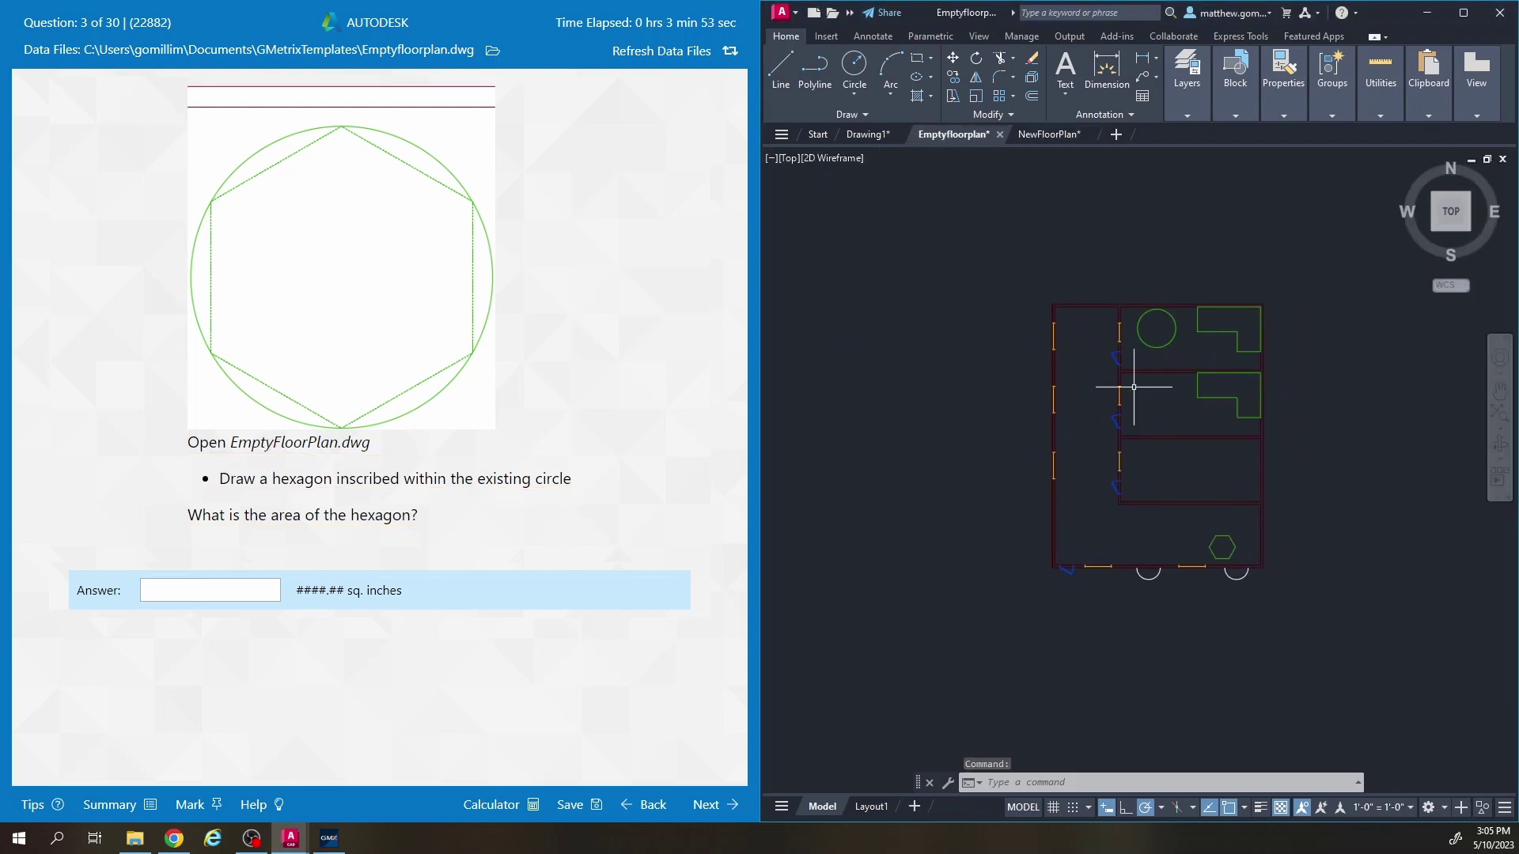
mouse_move(996, 136)
mouse_move(1020, 265)
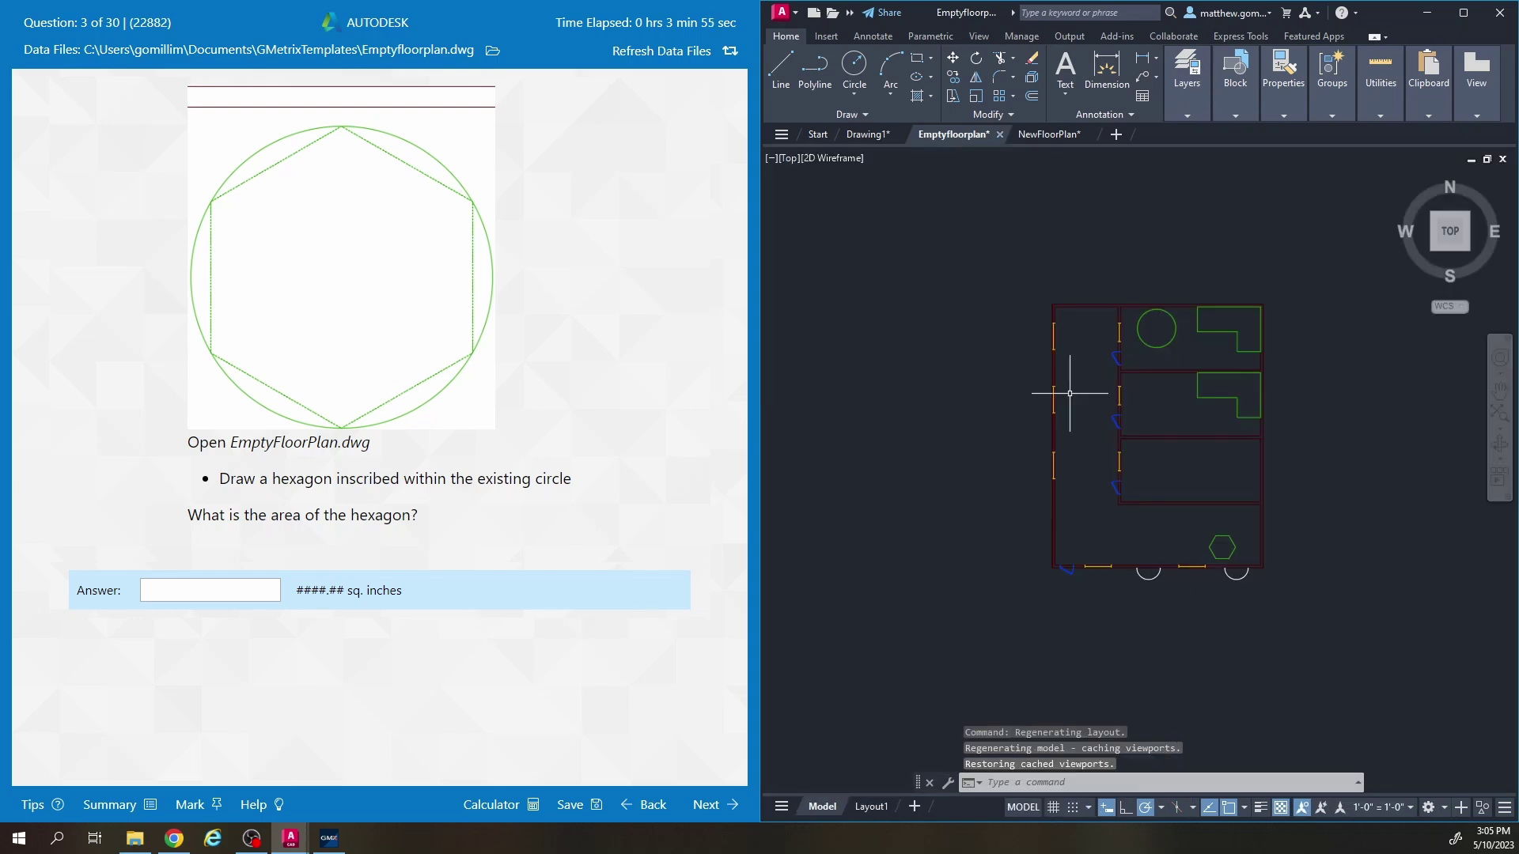
middle_click_drag(1071, 393, 984, 349)
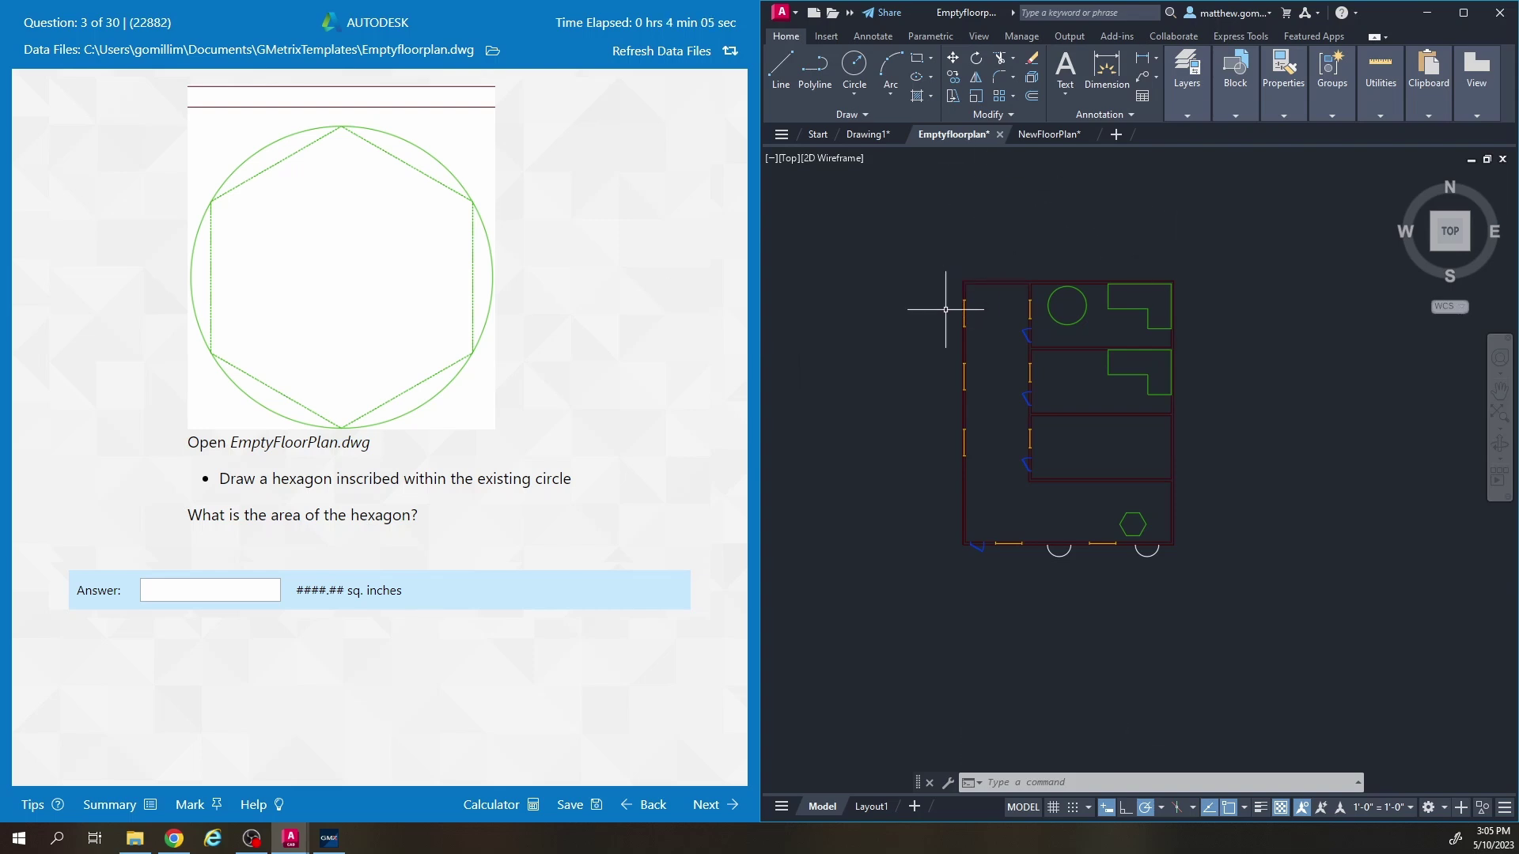
middle_click_drag(938, 260, 948, 267)
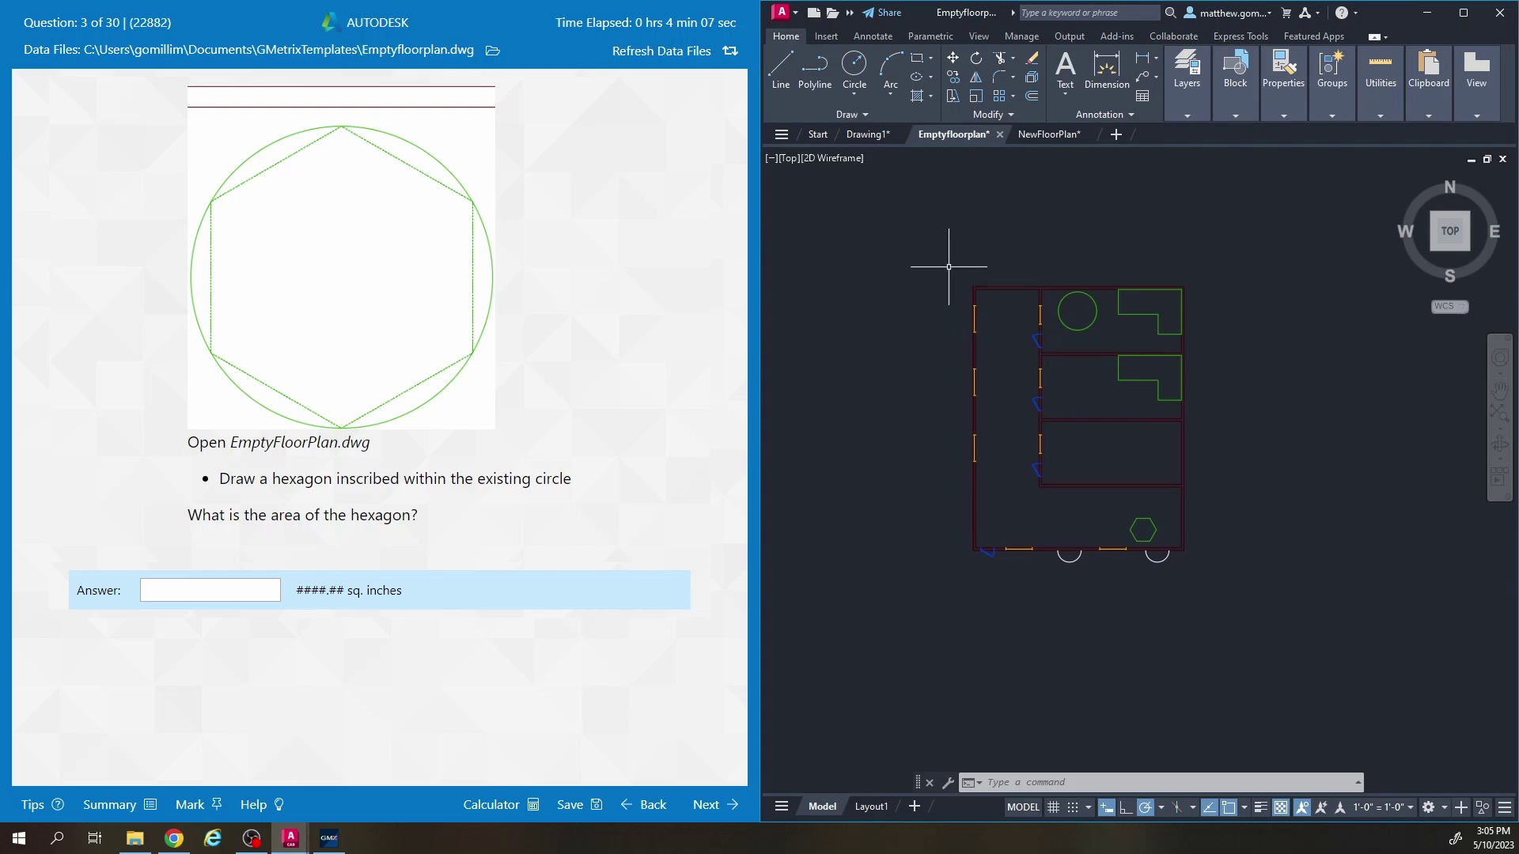
type("z")
key("Return")
left_click(911, 237)
left_click(1238, 621)
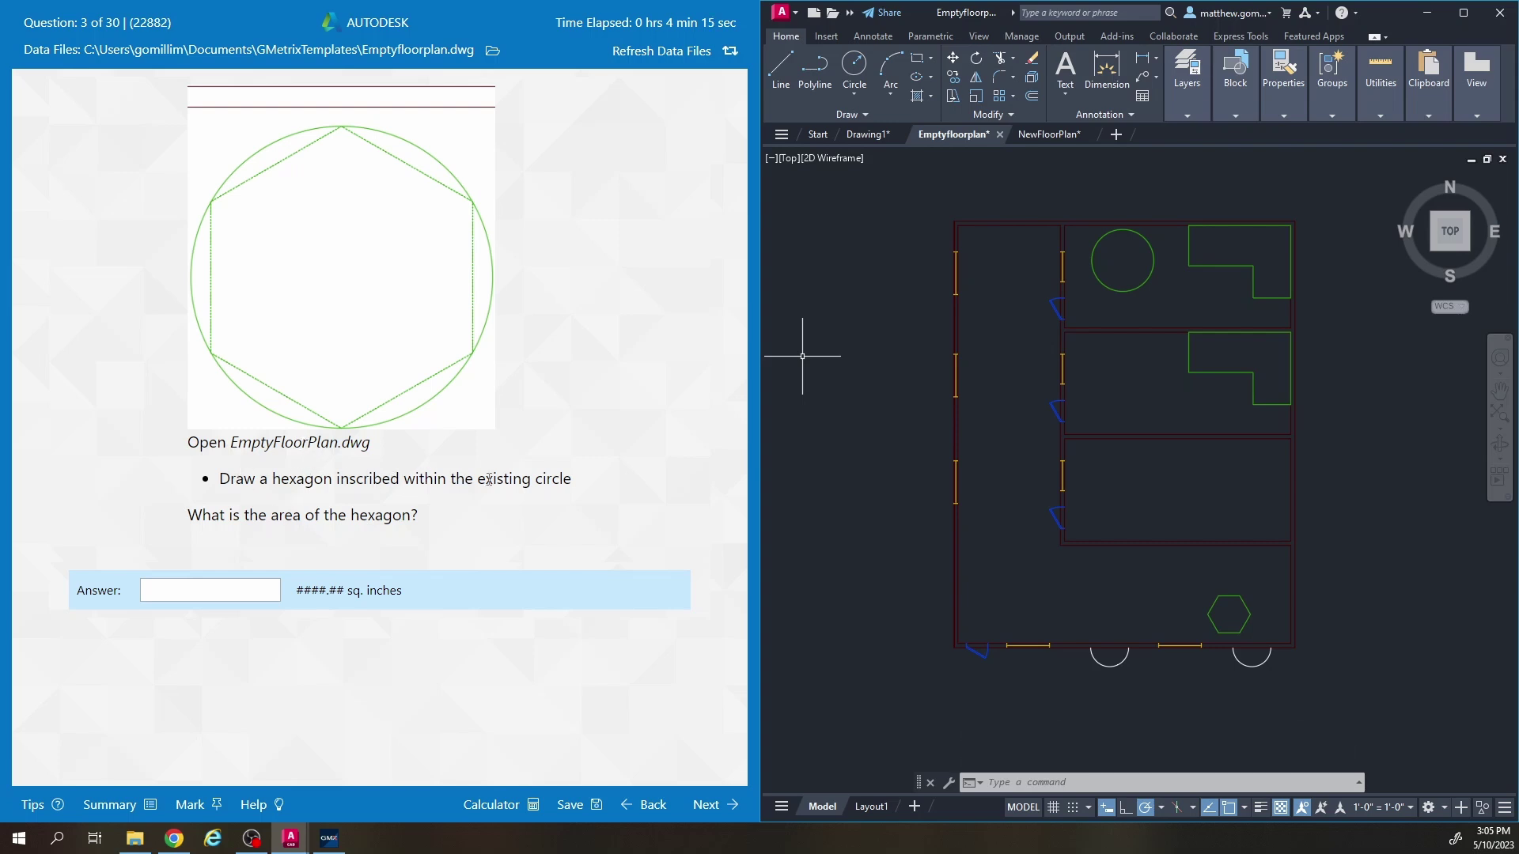
left_click(1140, 286)
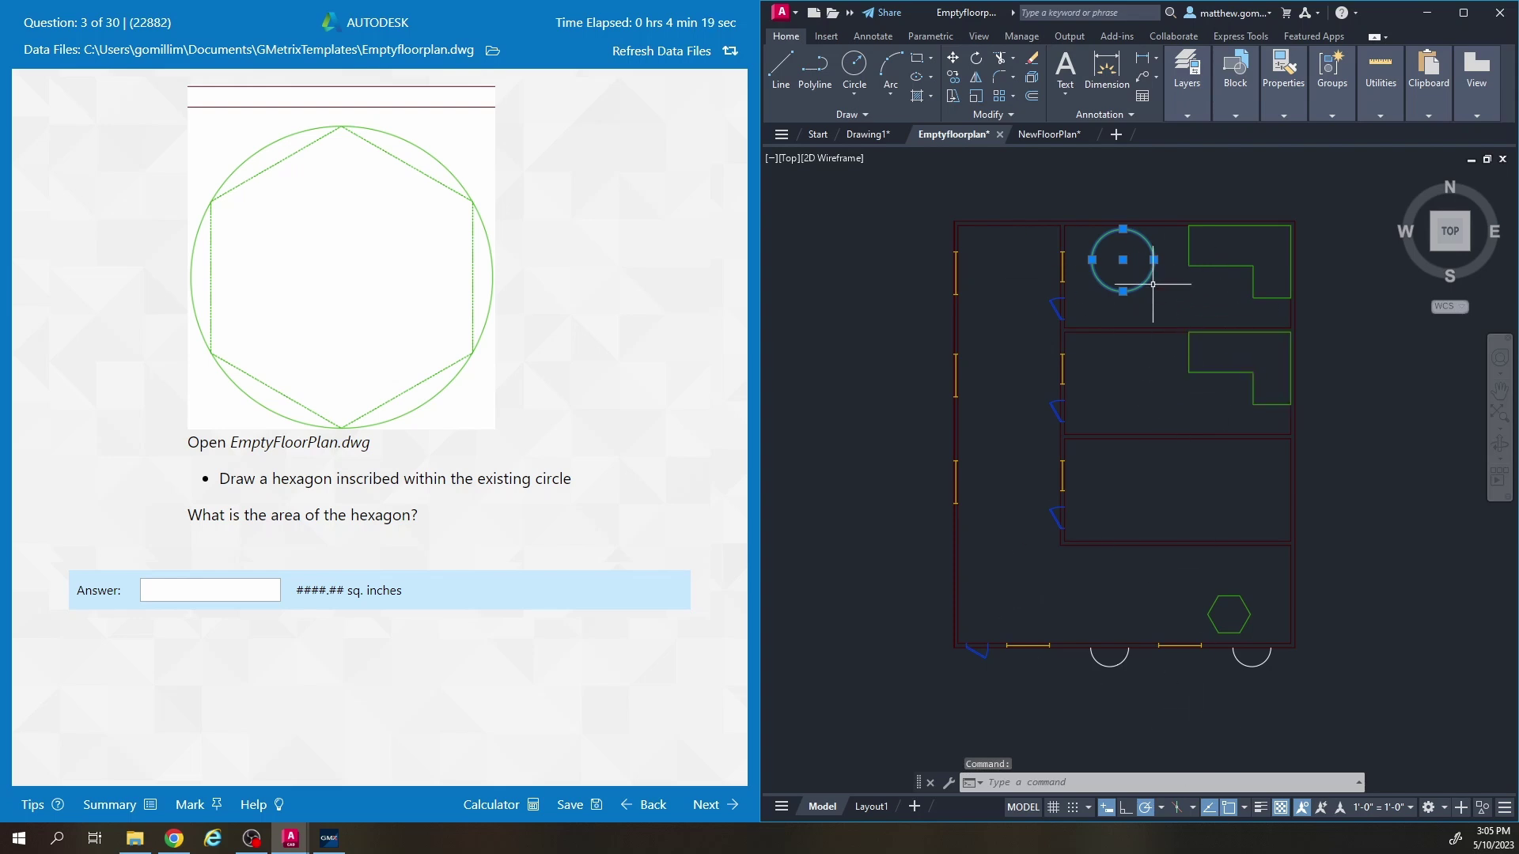
scroll(1150, 276, "up", 6)
key("Escape")
key("Escape")
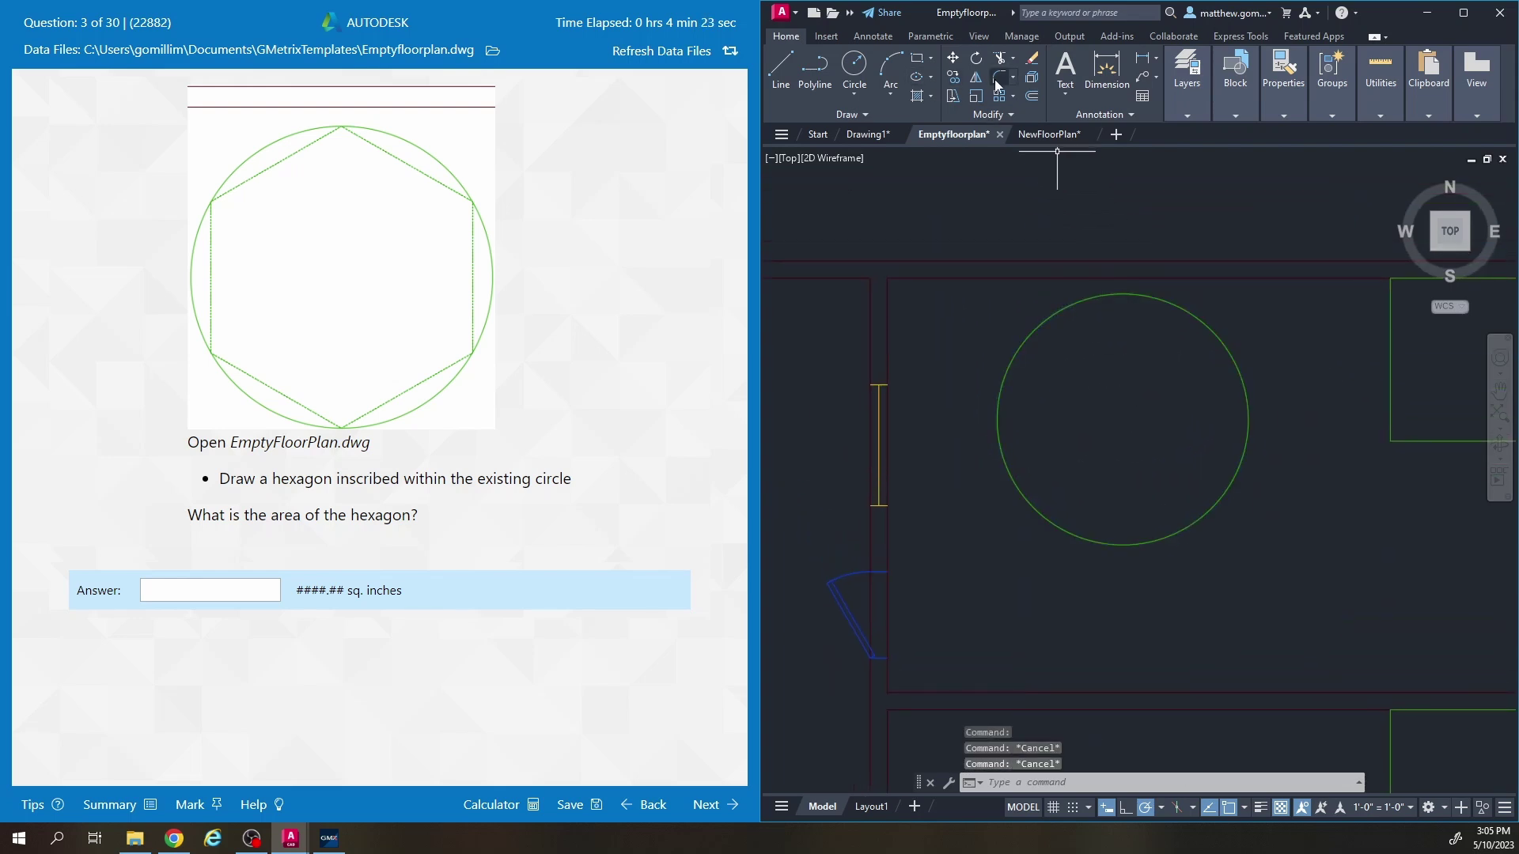
Draw a 6-sided polygon inscribed in the green circle, centred on it, top vertex at its top quadrant.
left_click(932, 59)
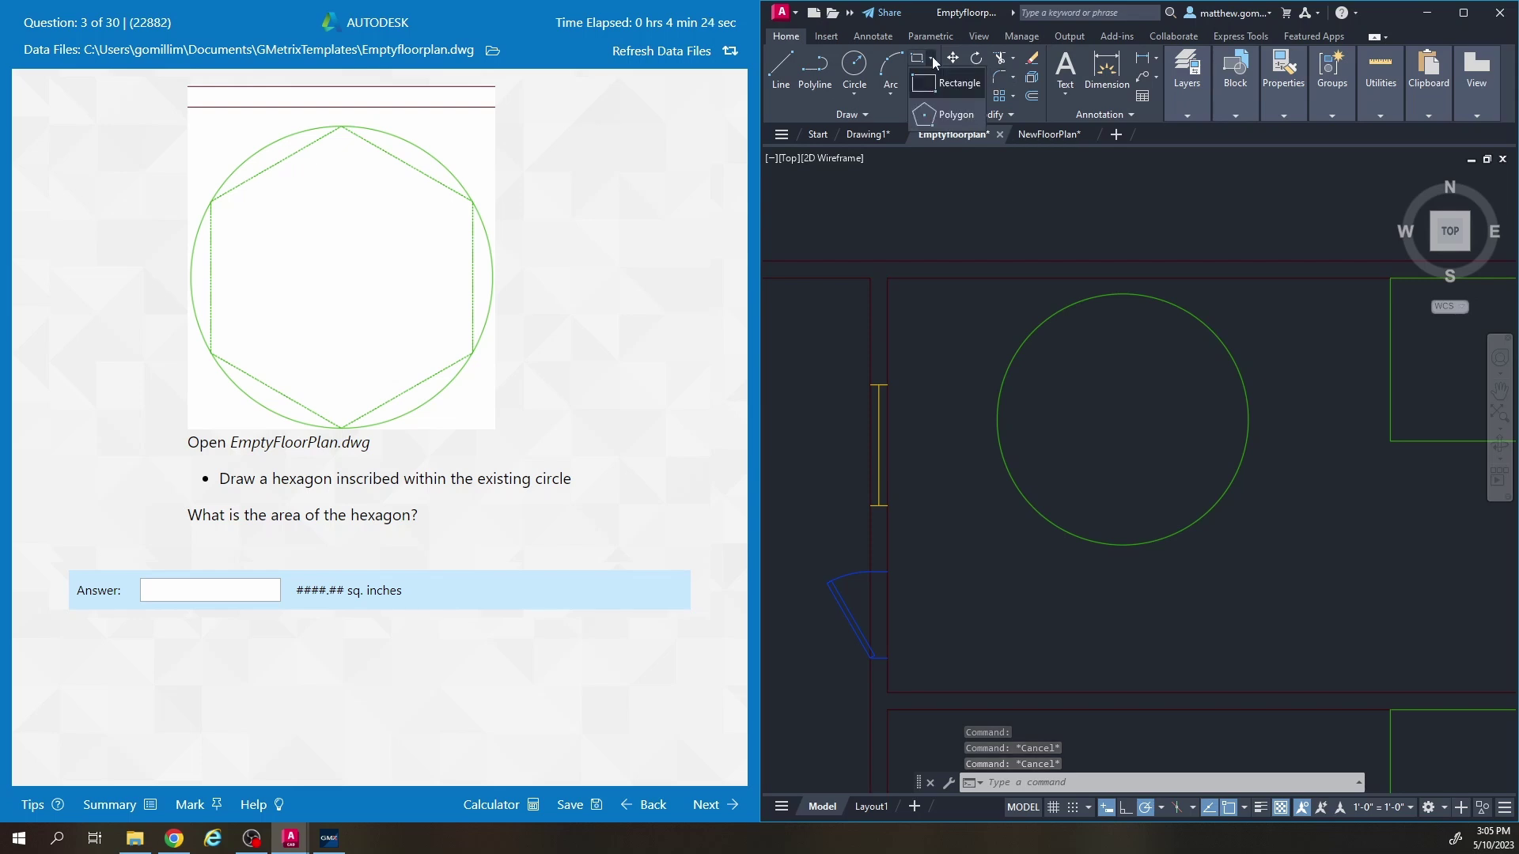
left_click(944, 117)
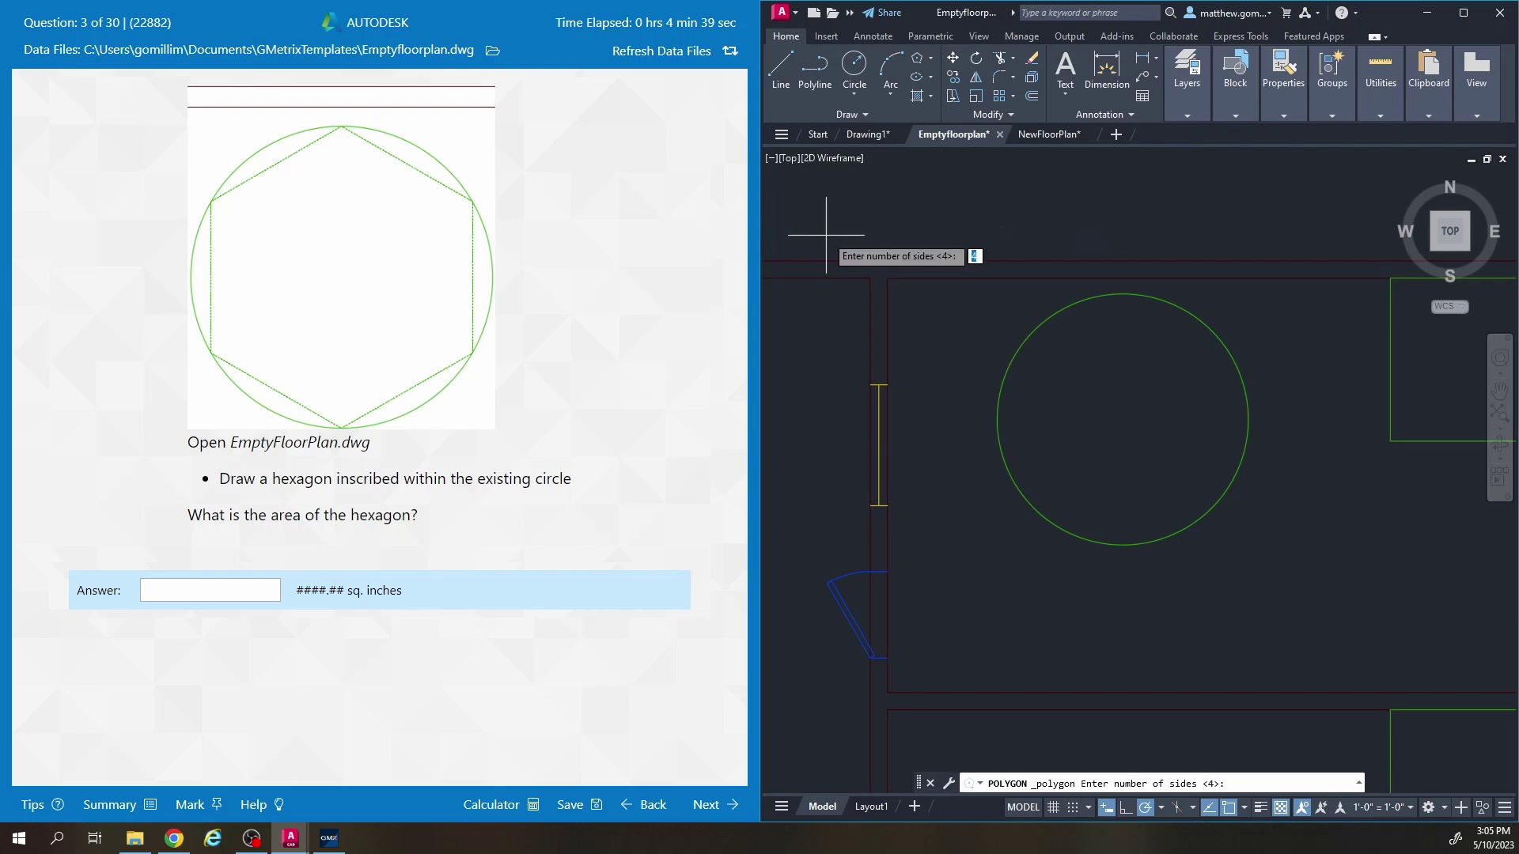
key("Return")
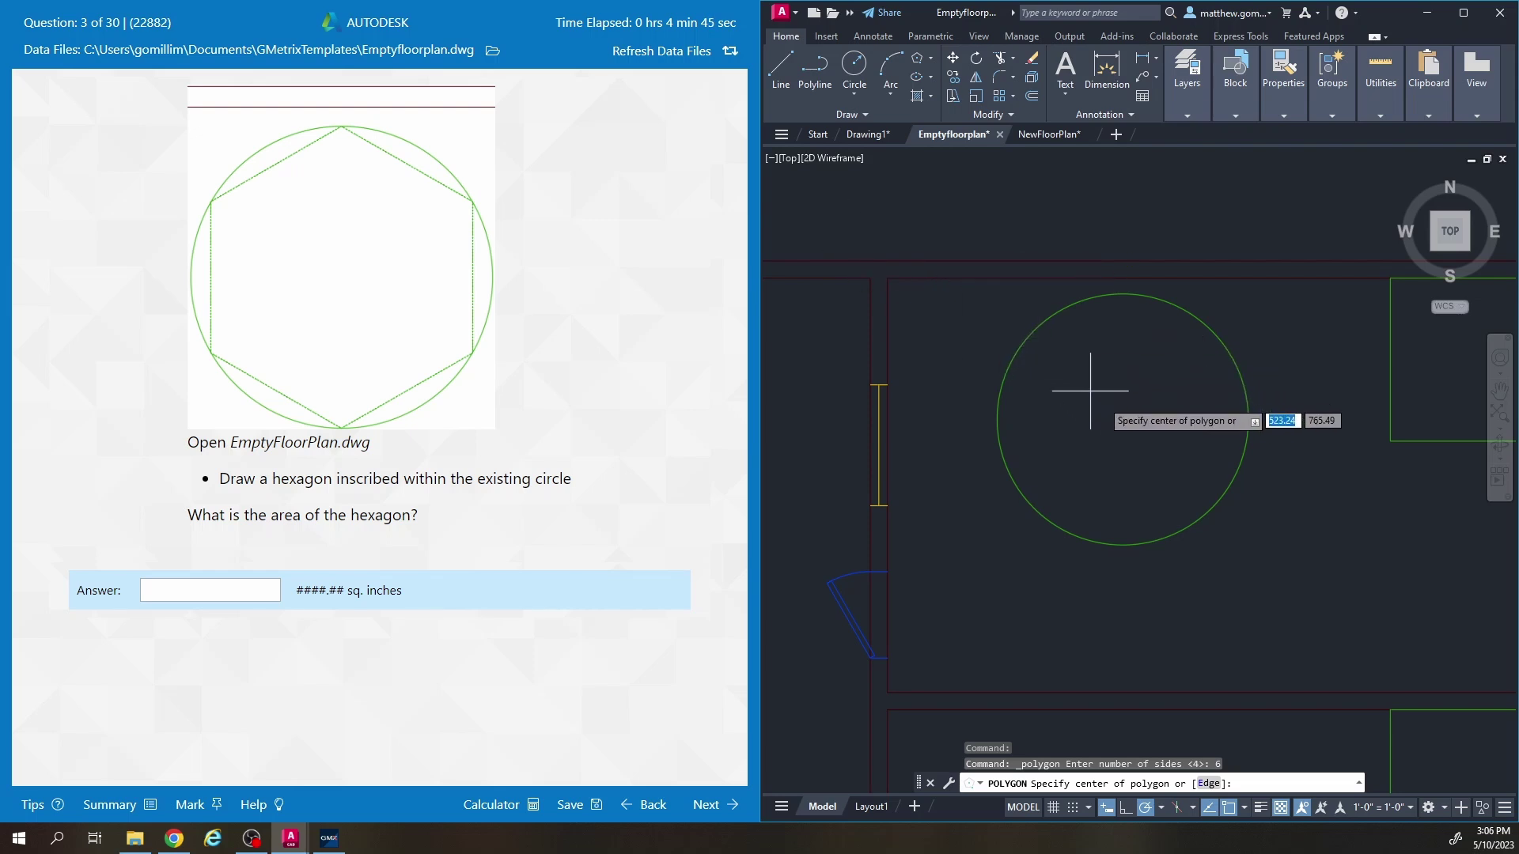
left_click(1123, 419)
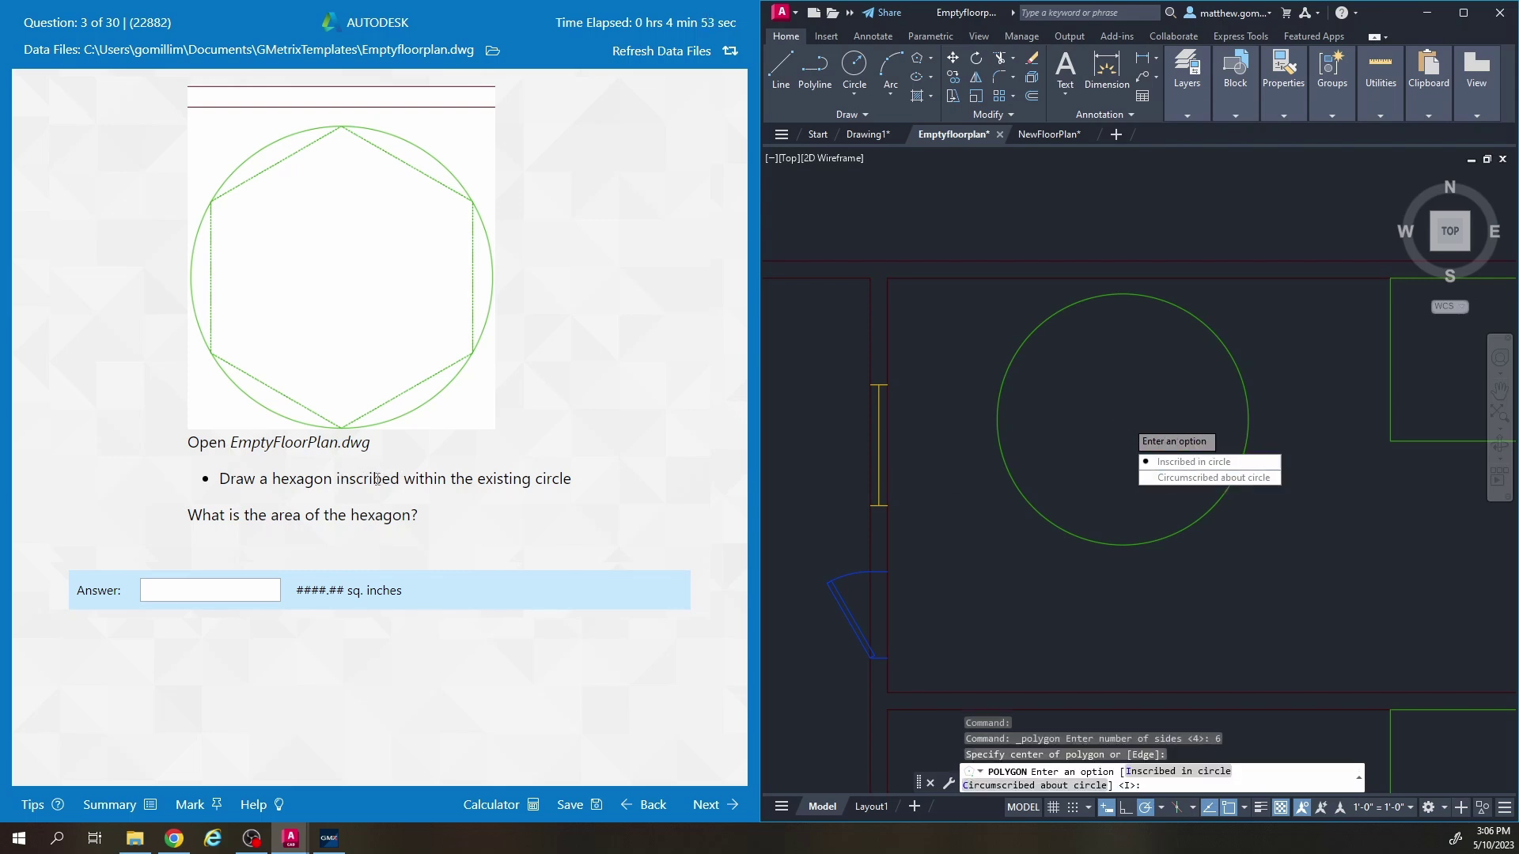
left_click(1176, 464)
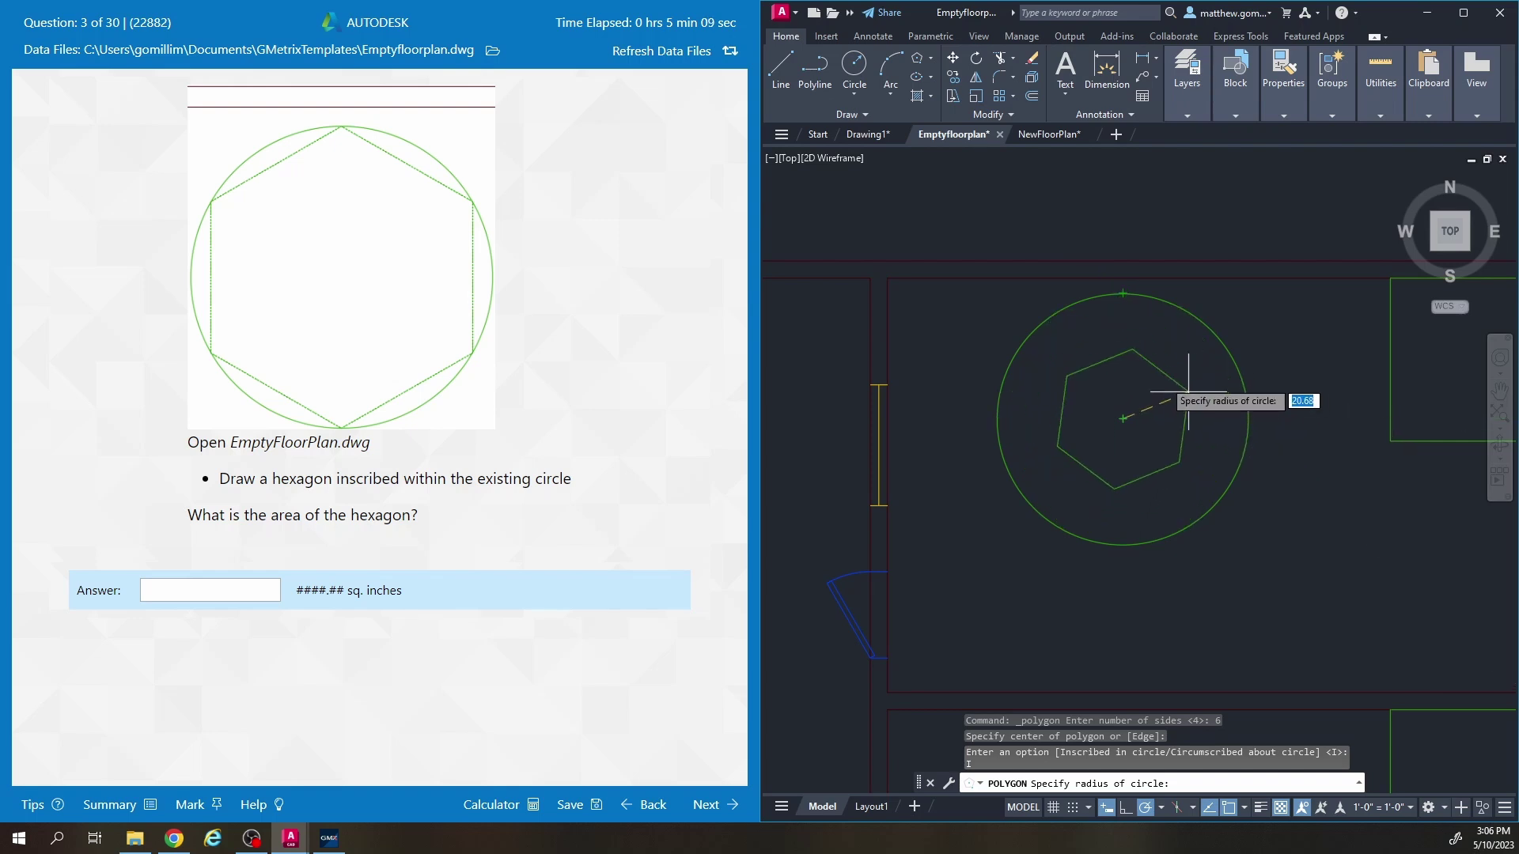
left_click(1122, 293)
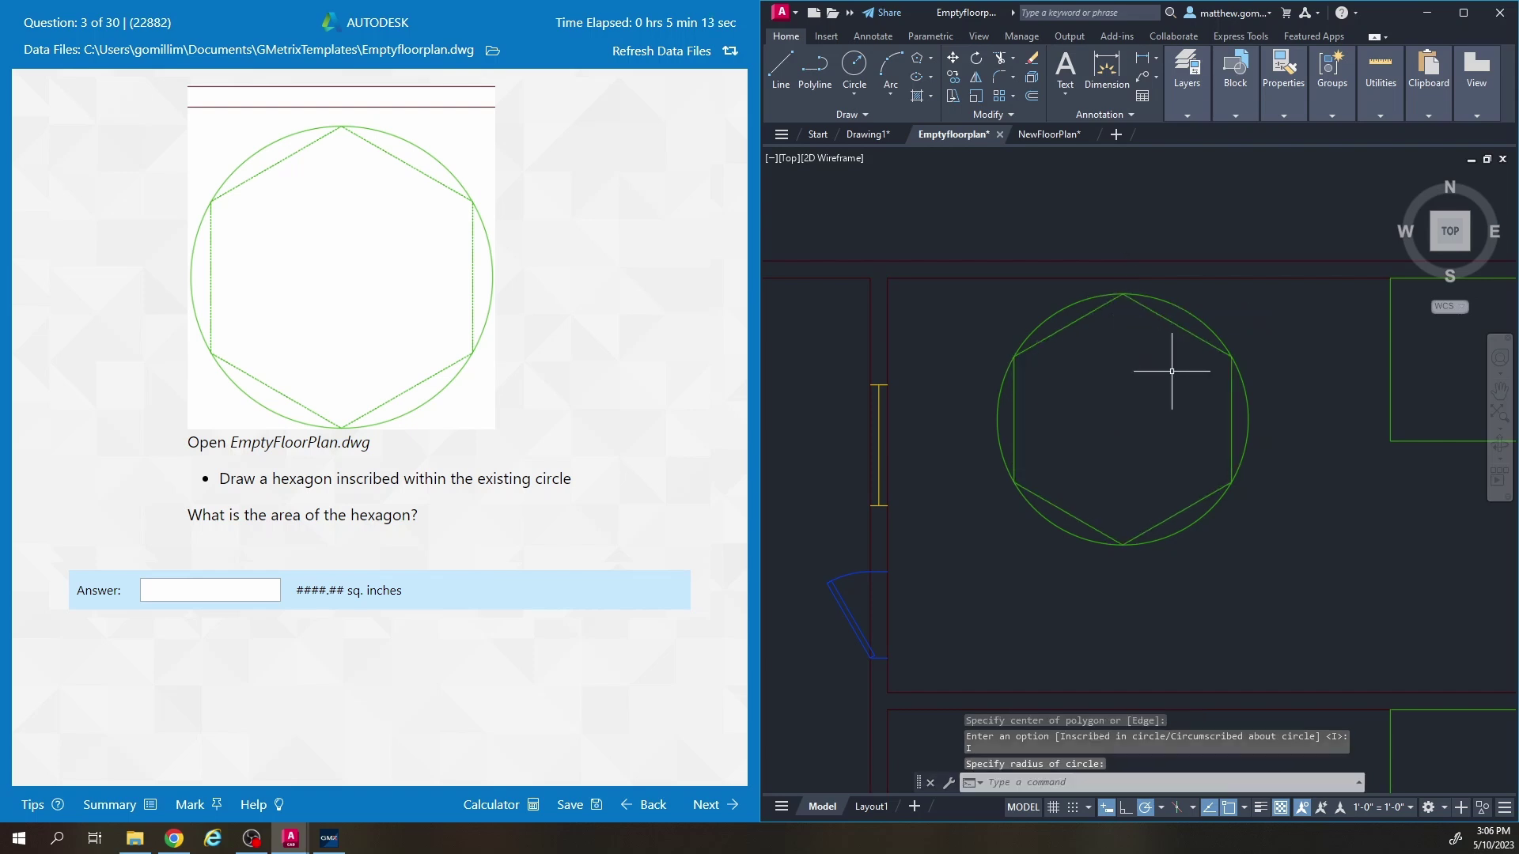
Show the hexagon's Properties to read its area of 4943.99.
left_click(1187, 326)
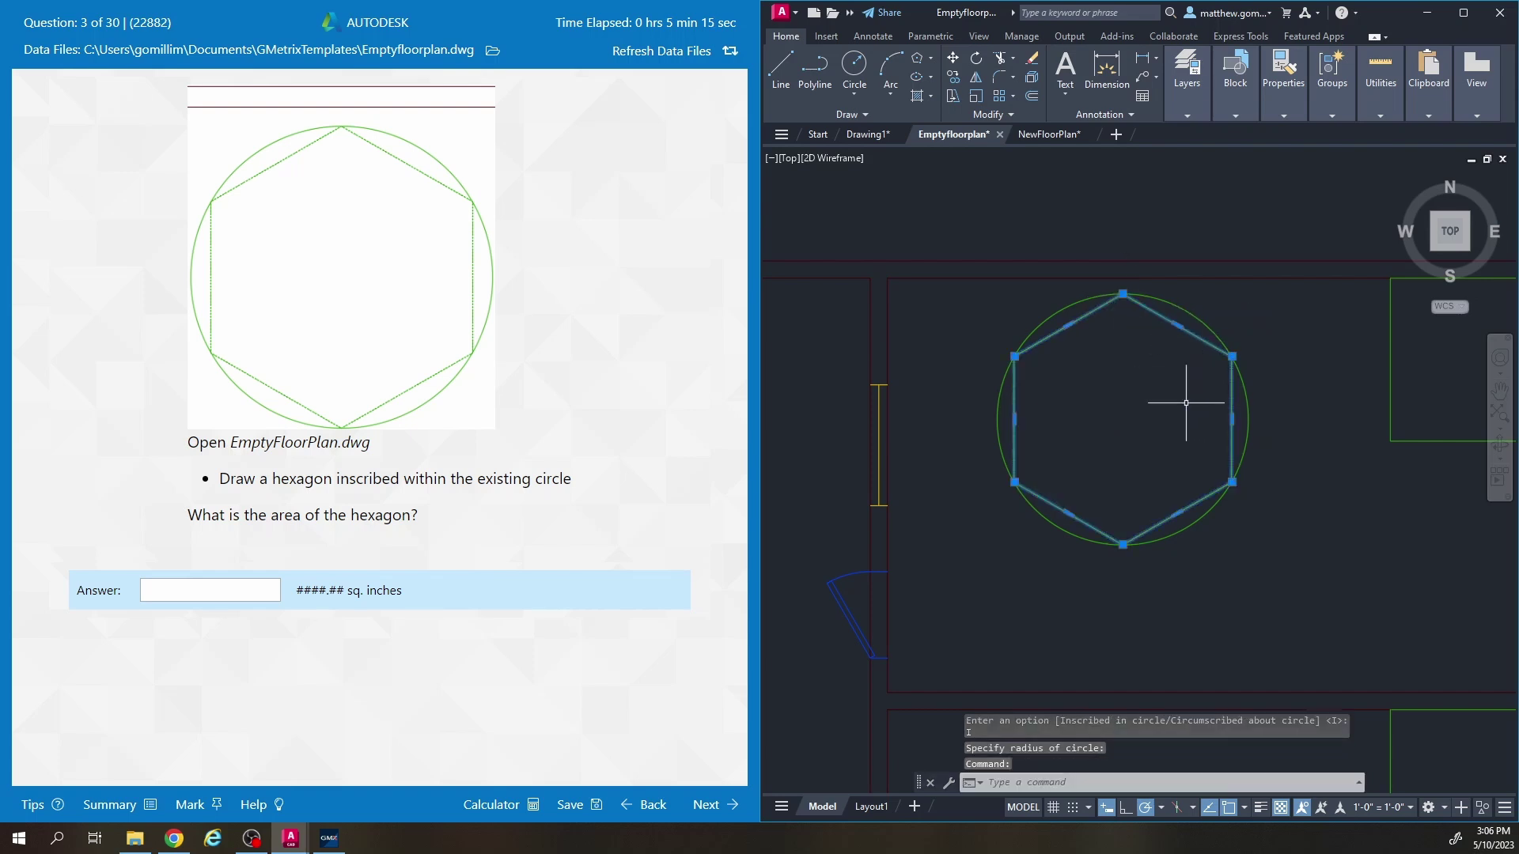
right_click(1195, 366)
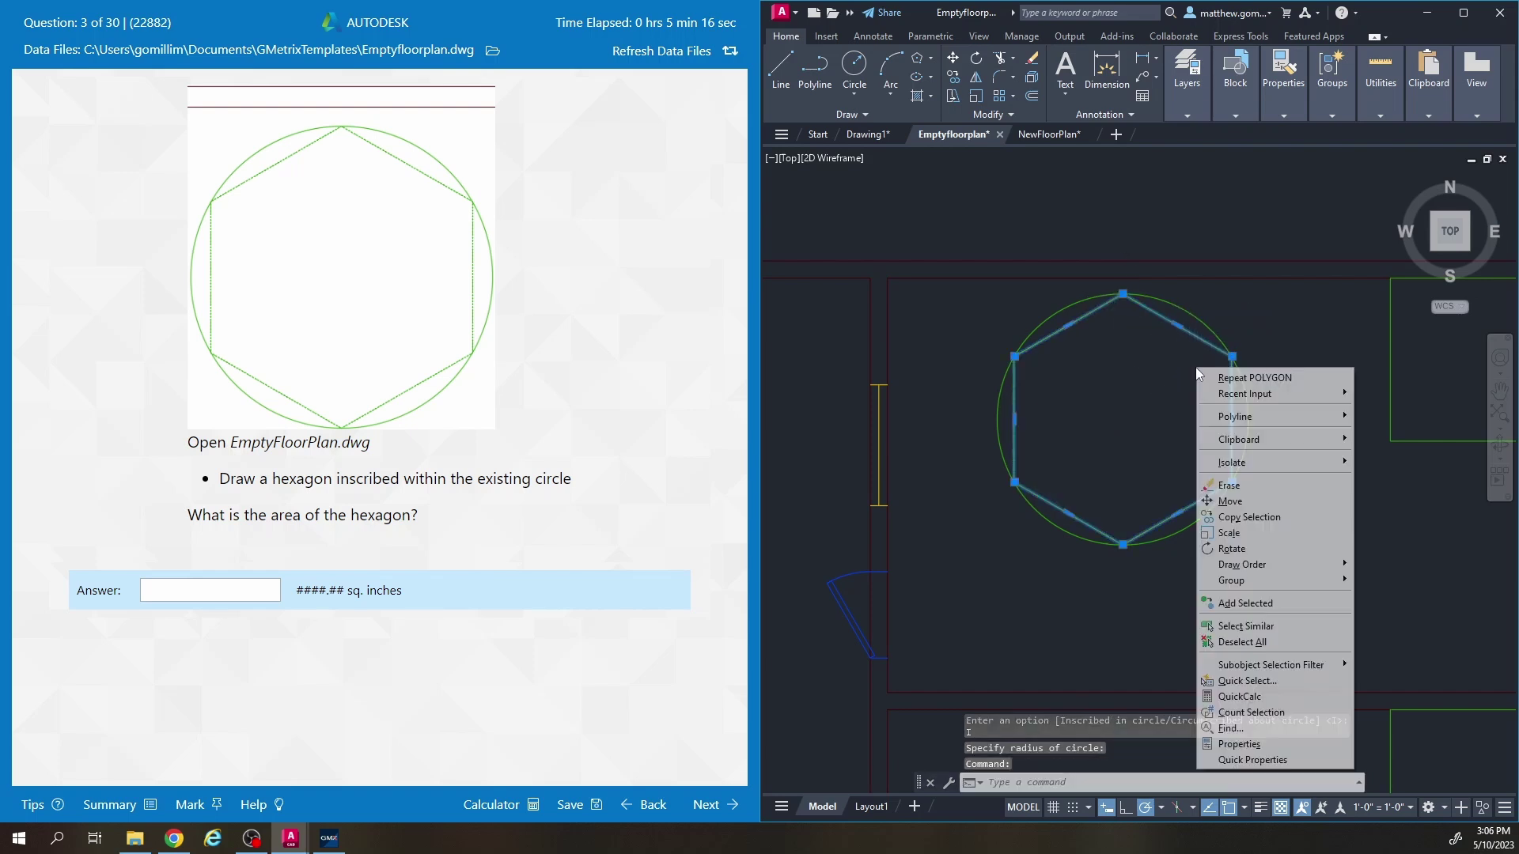
left_click(1252, 747)
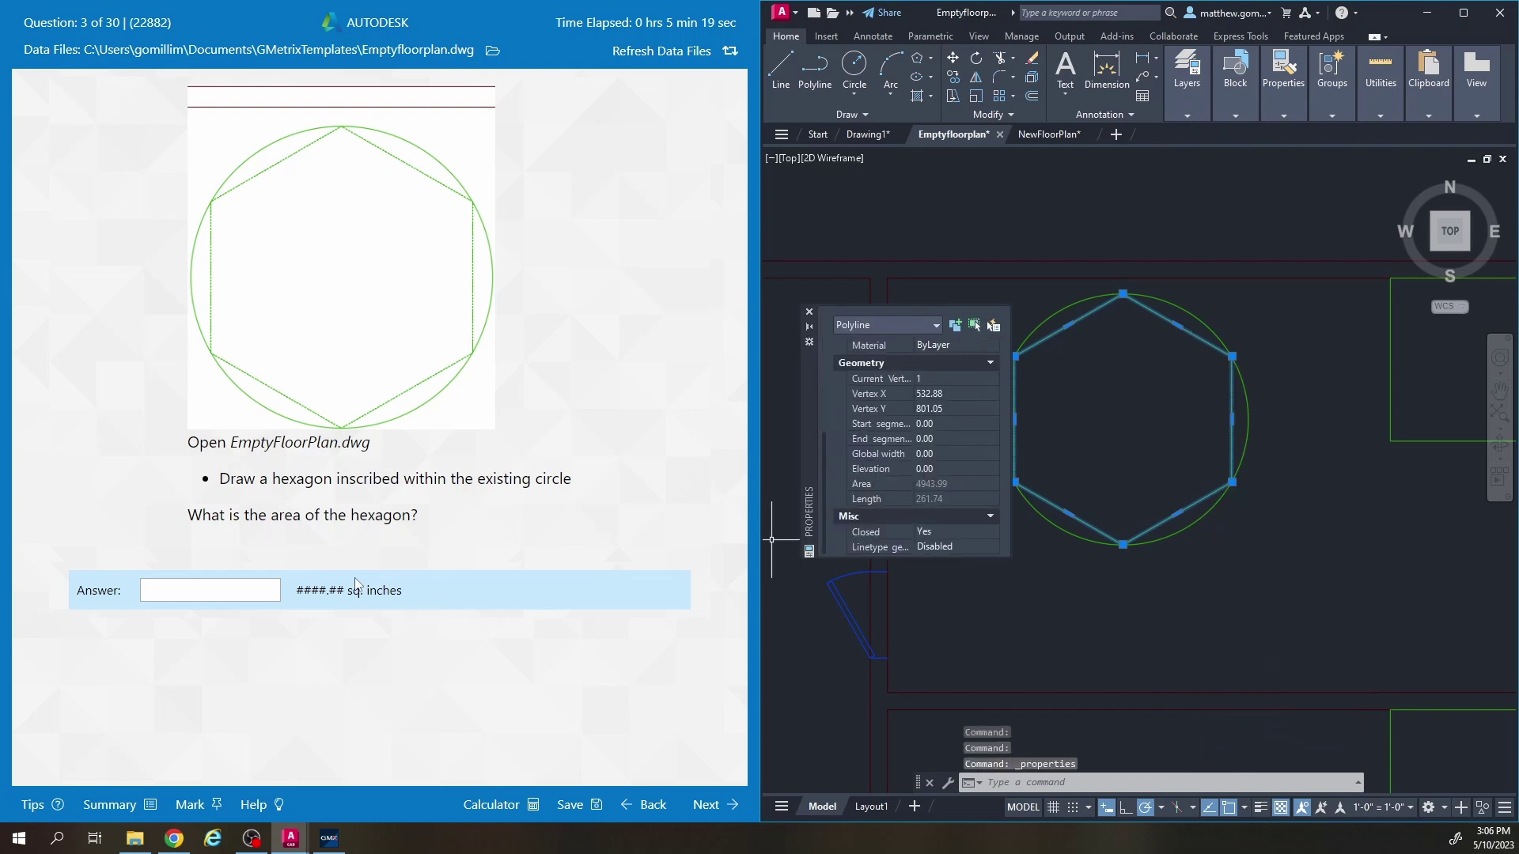
Enter 4943.99 as the answer, submit it, and continue to question 4.
left_click(245, 590)
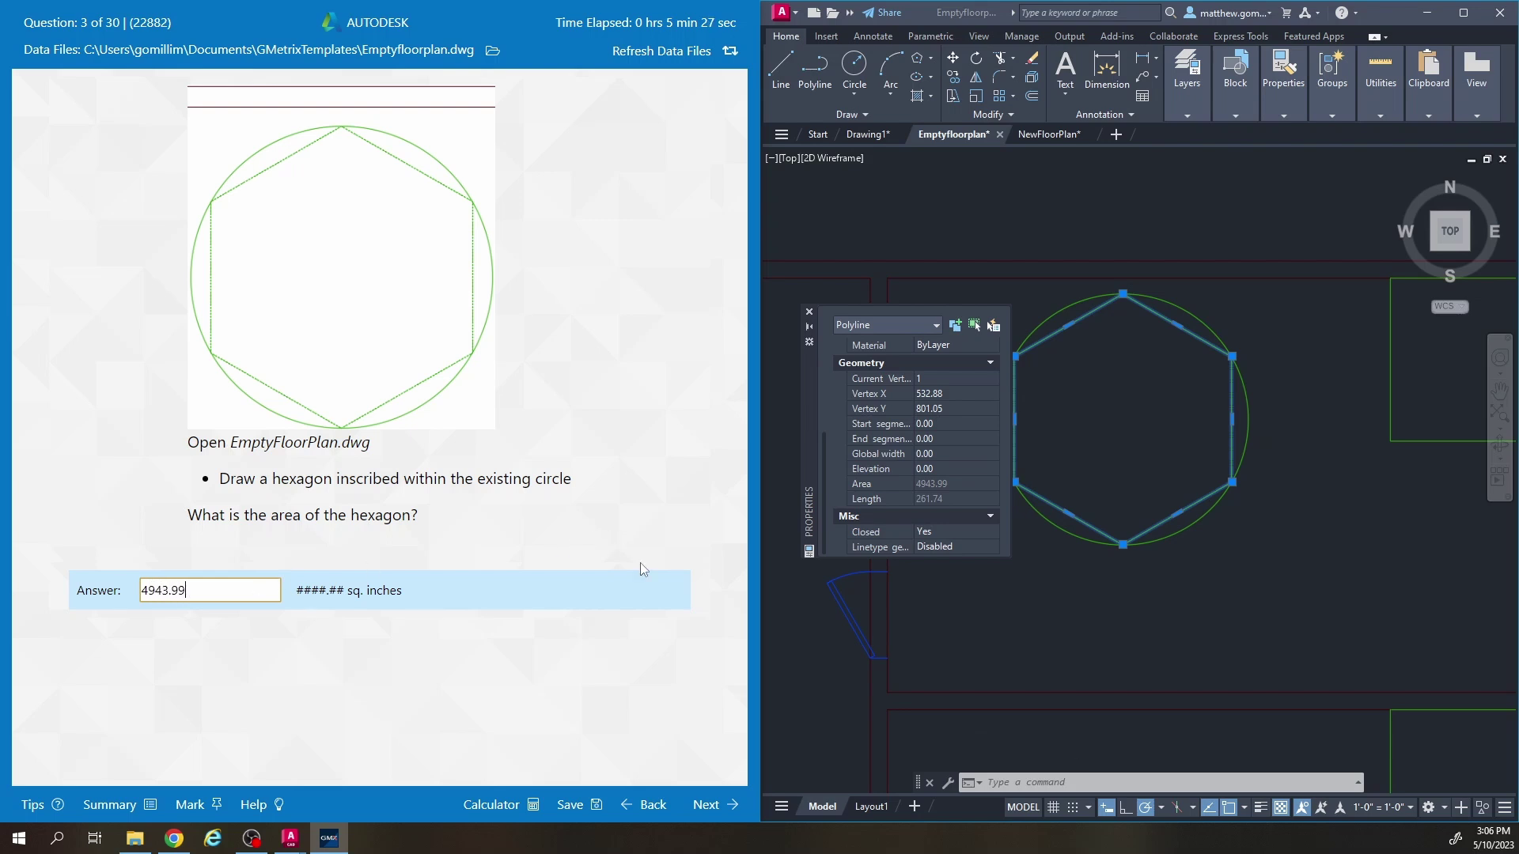
left_click(708, 805)
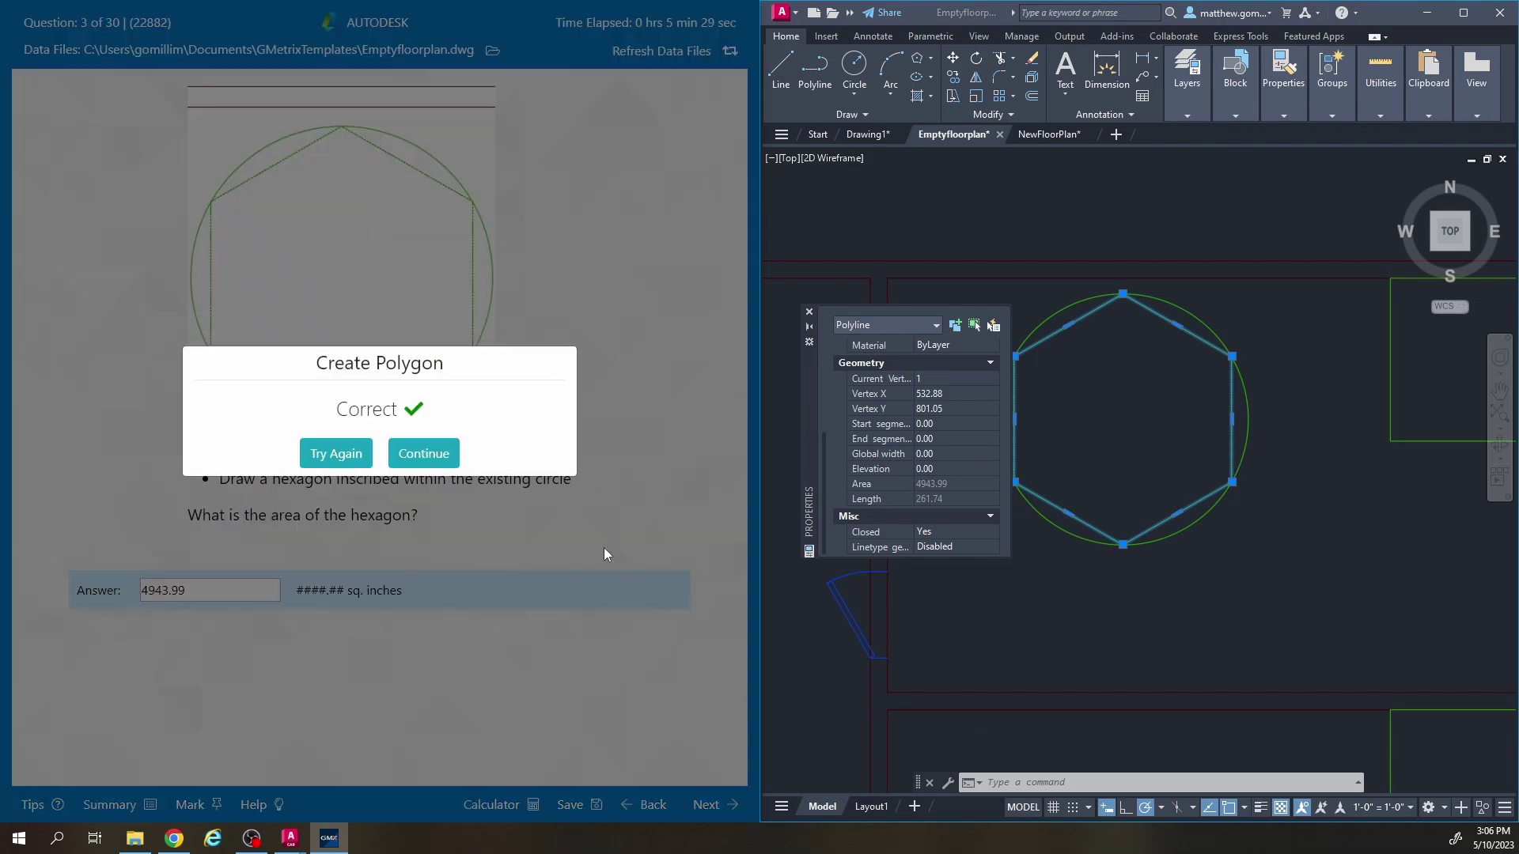
left_click(420, 457)
Clear the hexagon selection, close NewFloorPlan without saving, and reopen NewFloorPlan.dwg from recent files.
left_click(808, 312)
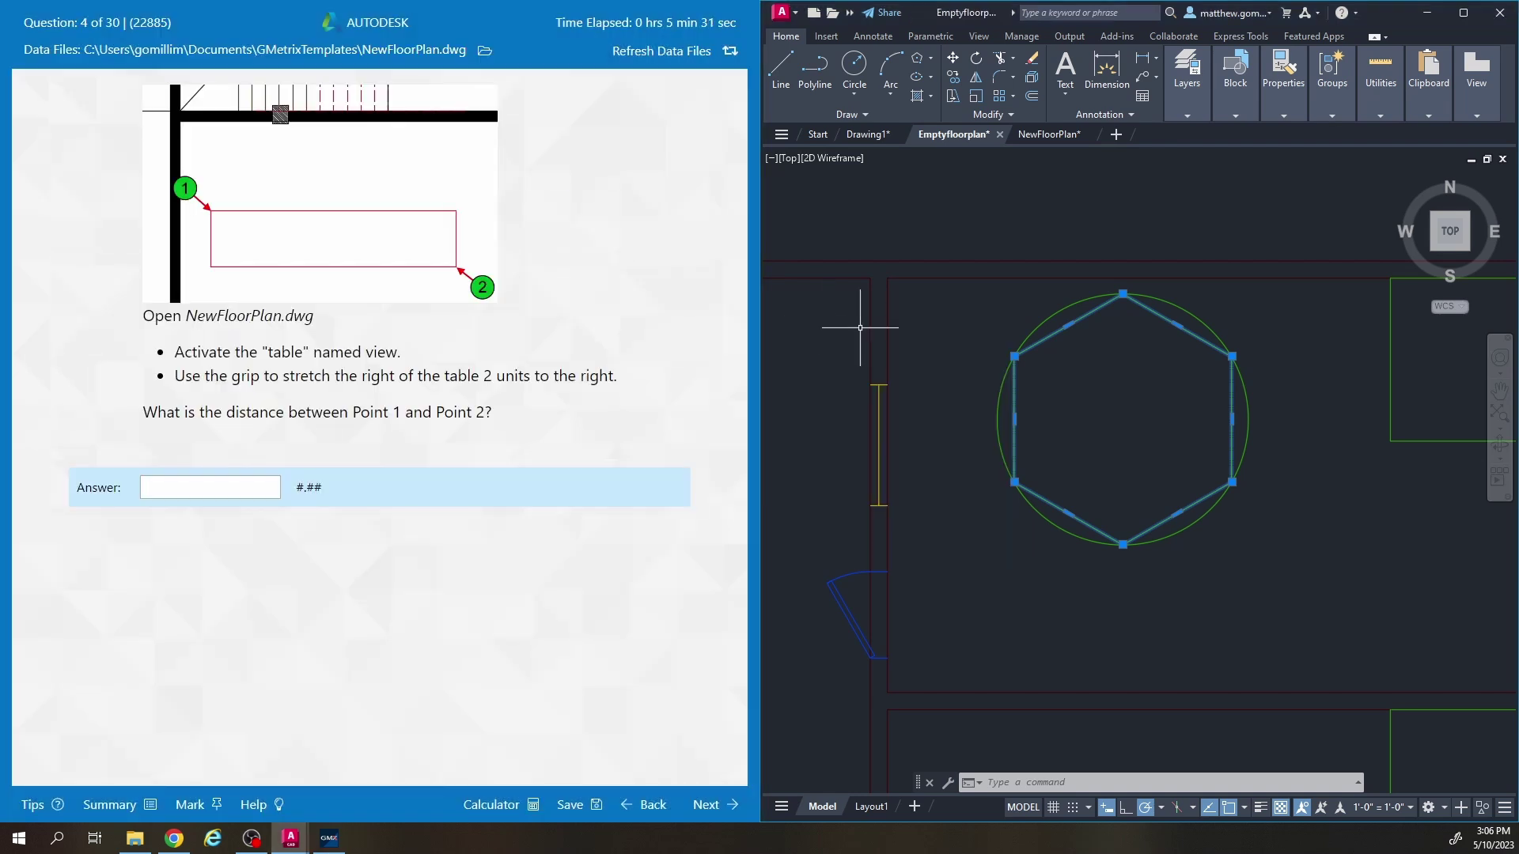
key("Escape")
key("Escape")
key("Escape")
mouse_move(1051, 137)
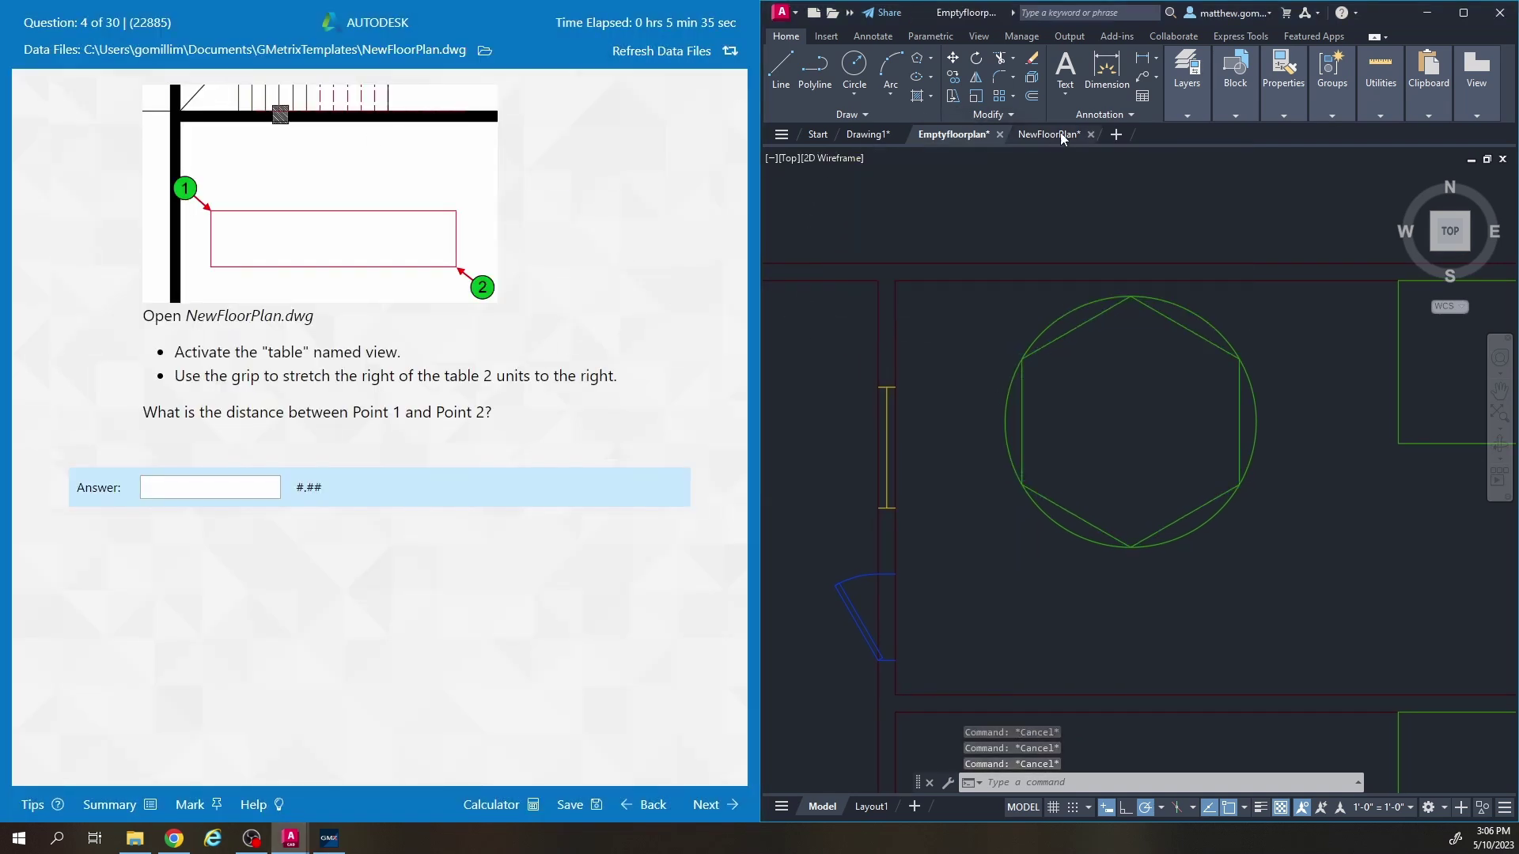
left_click(1048, 135)
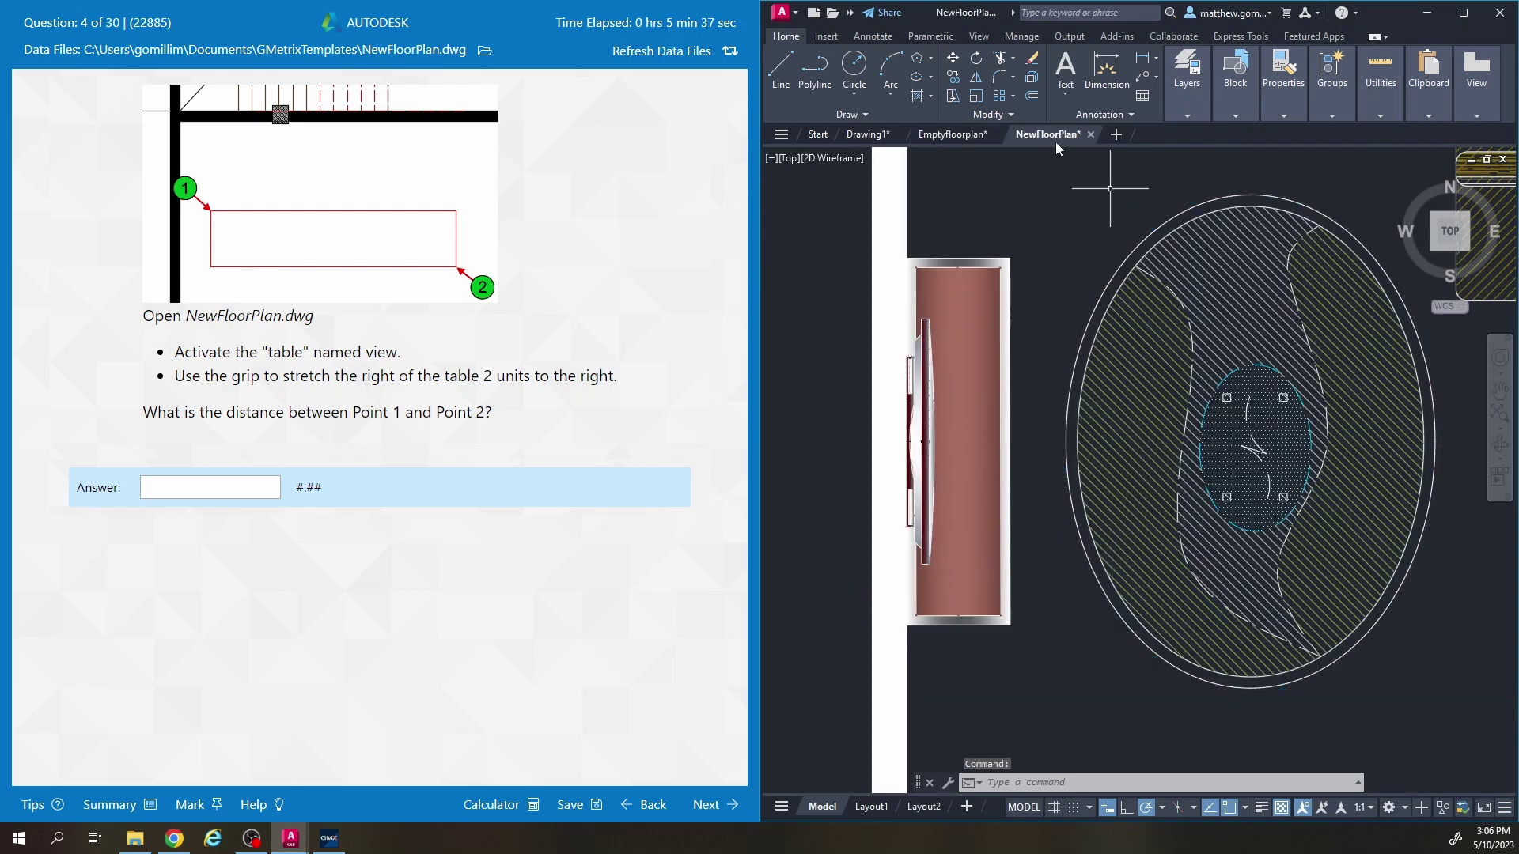
left_click(1091, 138)
left_click(1194, 451)
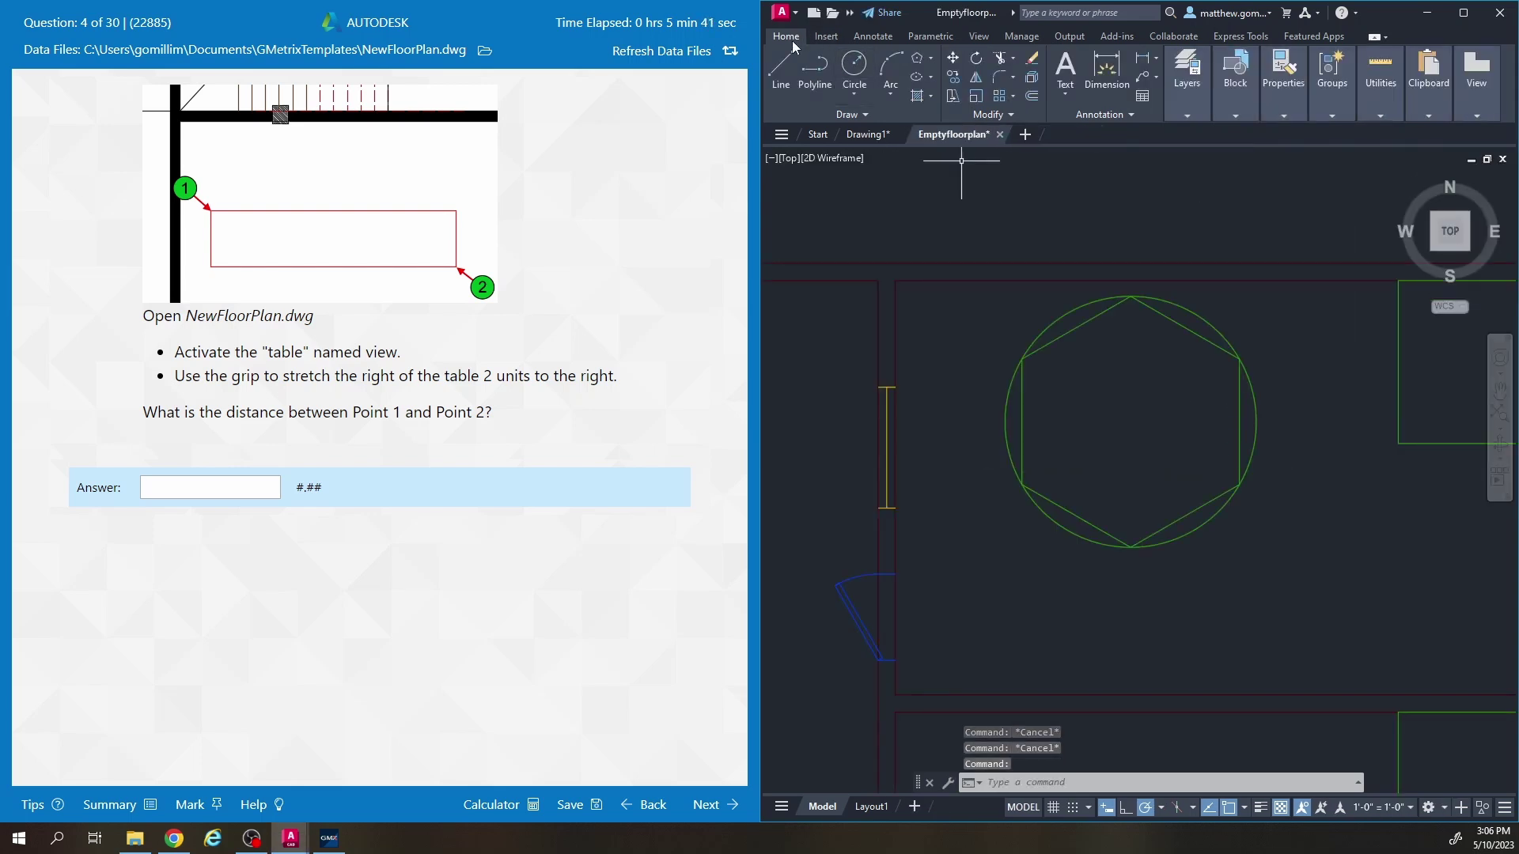
left_click(780, 17)
left_click(989, 118)
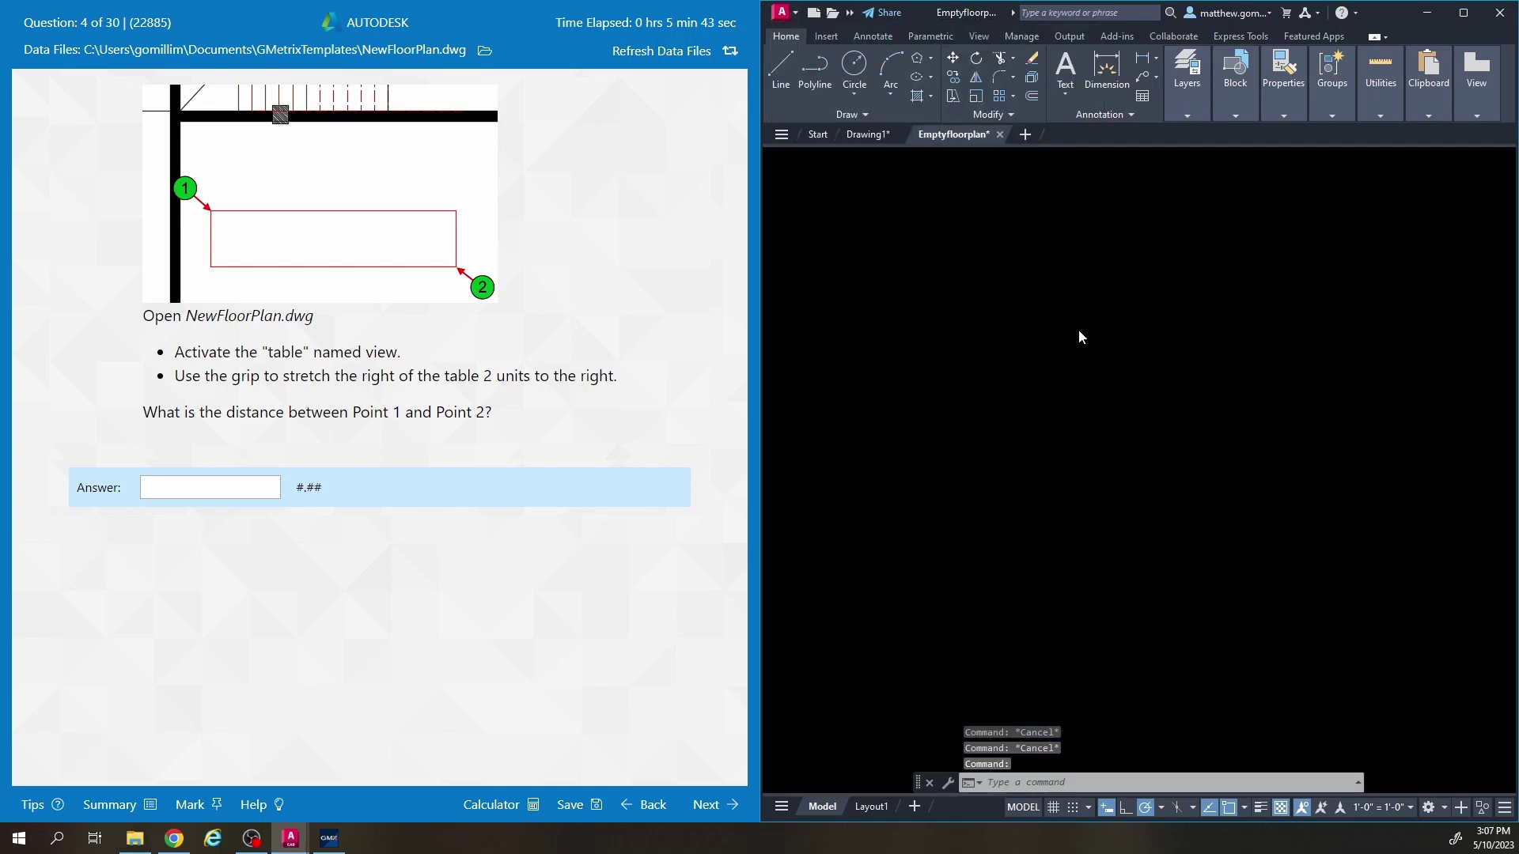
Restore the Table named view from Custom Model Views.
middle_click_drag(1071, 451, 1121, 337)
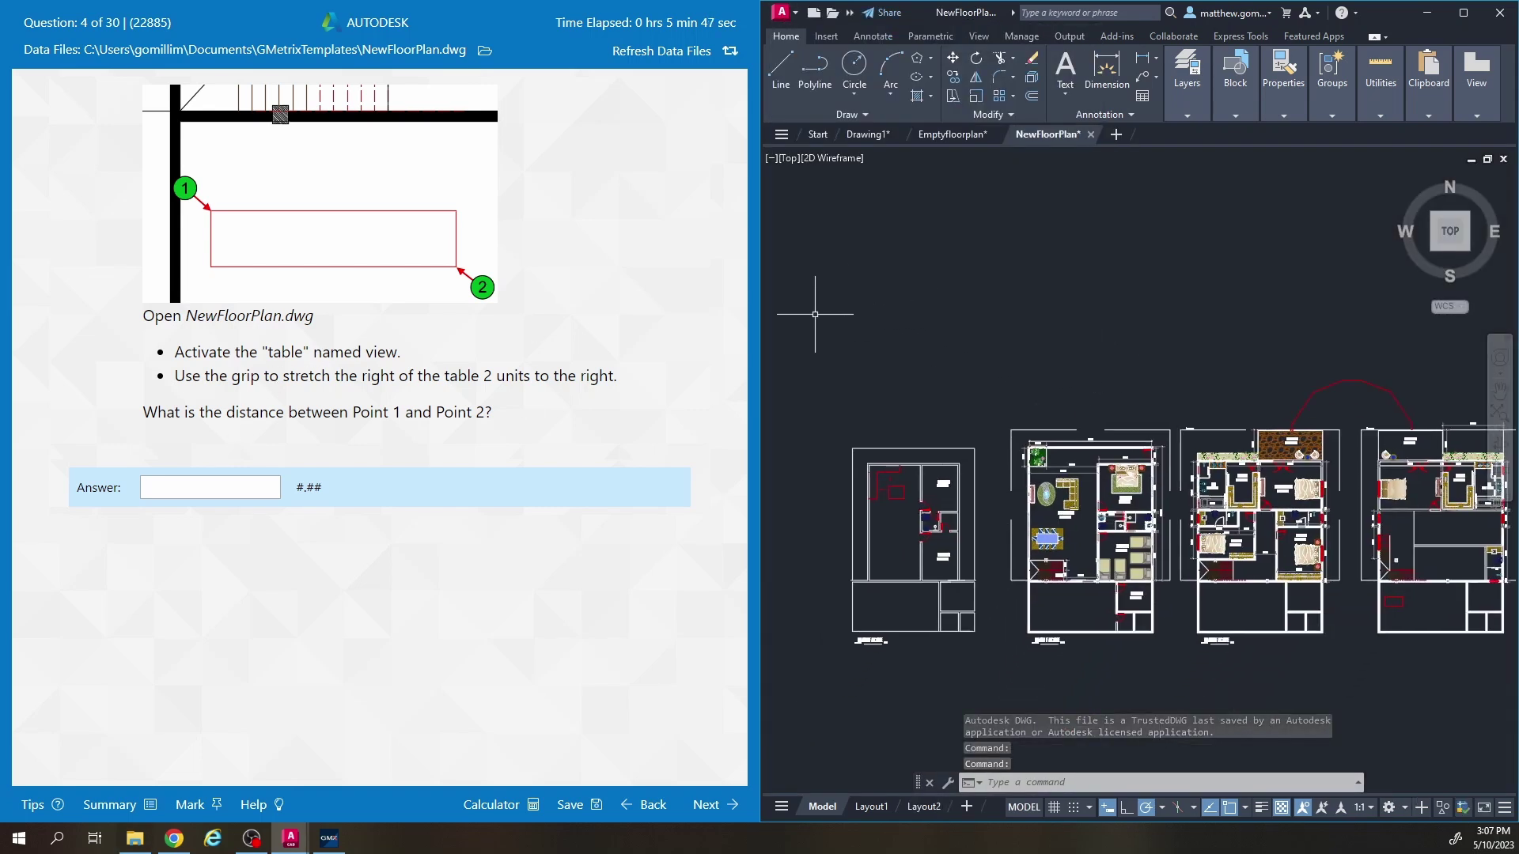
left_click(787, 158)
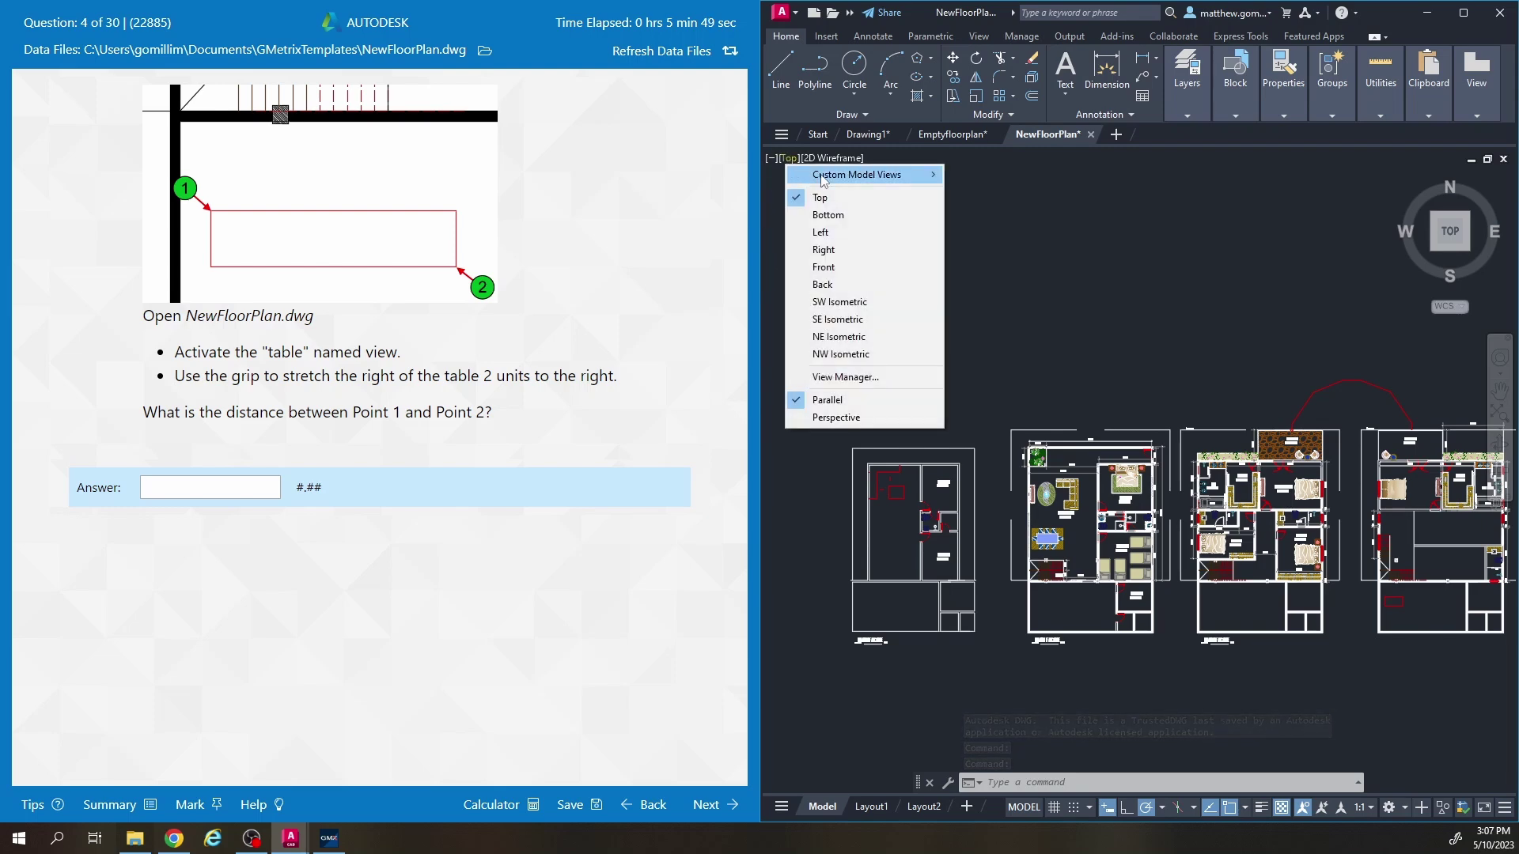
mouse_move(823, 176)
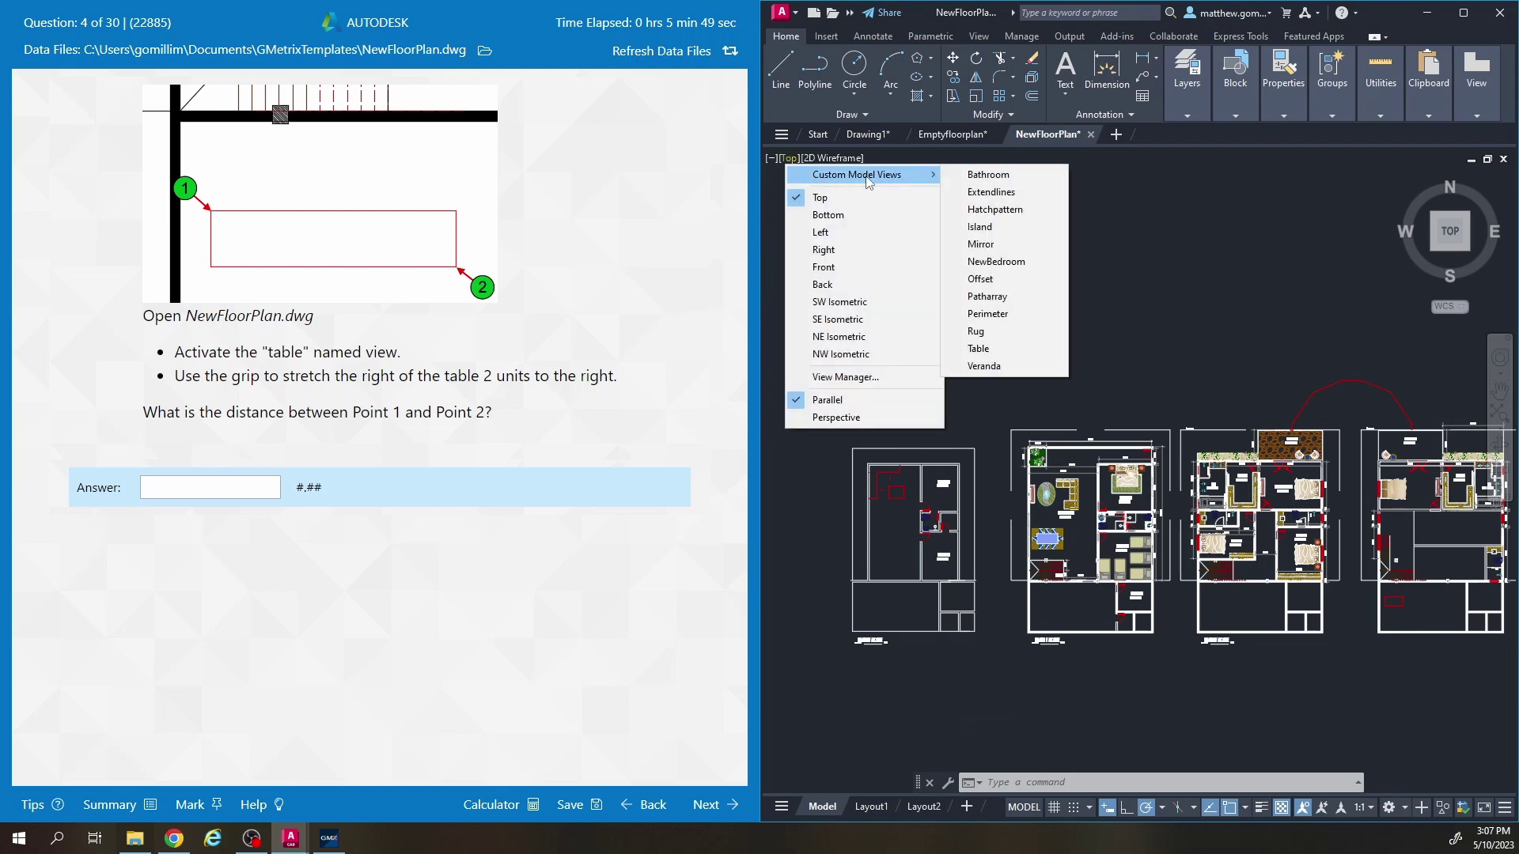
left_click(1005, 348)
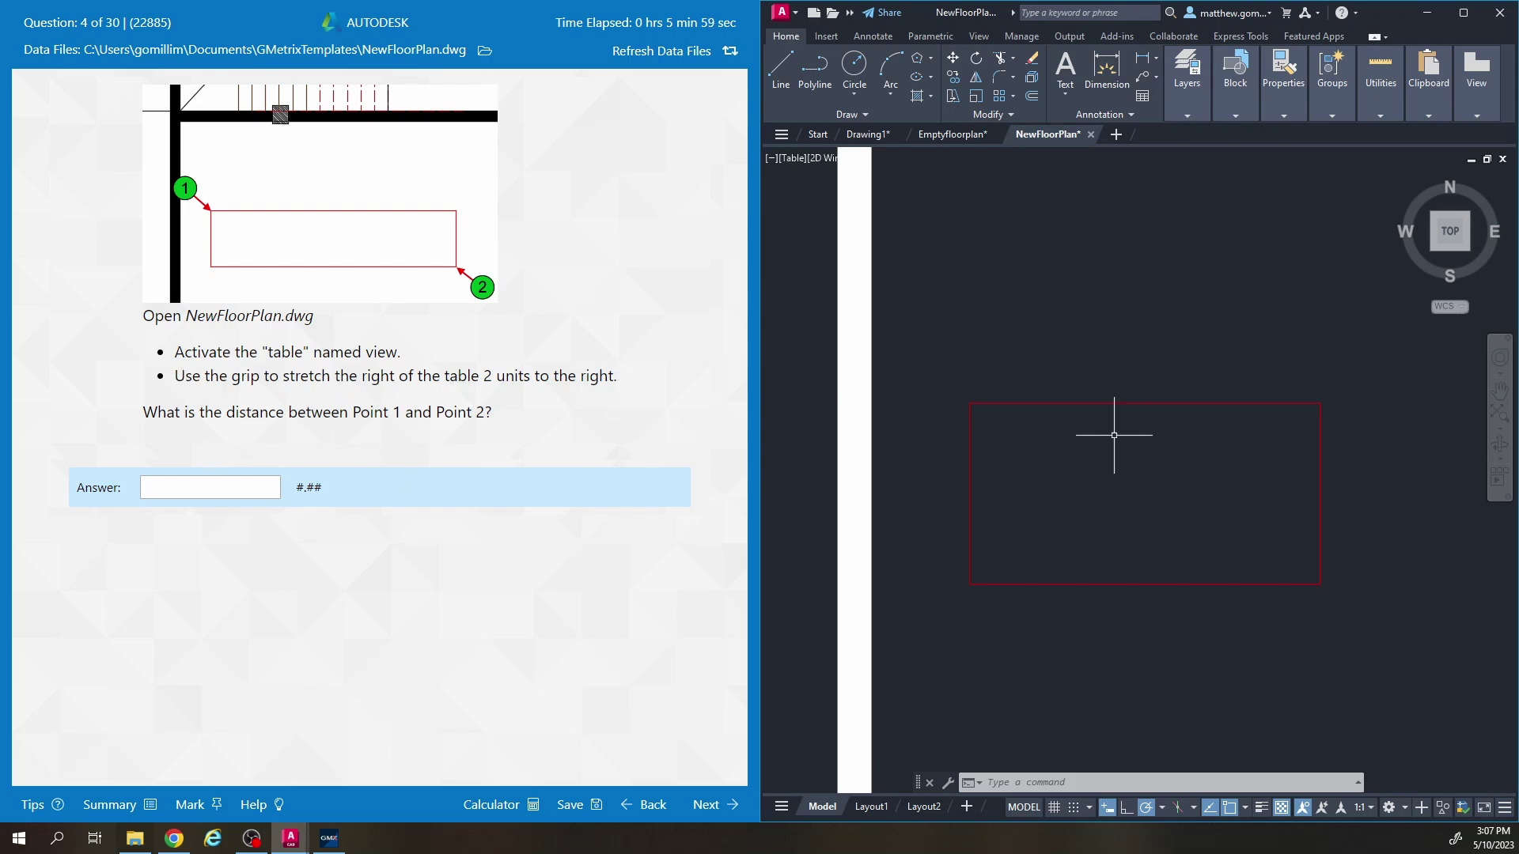
Stretch the table's top-right corner 2 units, then undo the corner-only stretch.
scroll(1222, 431, "down", 2)
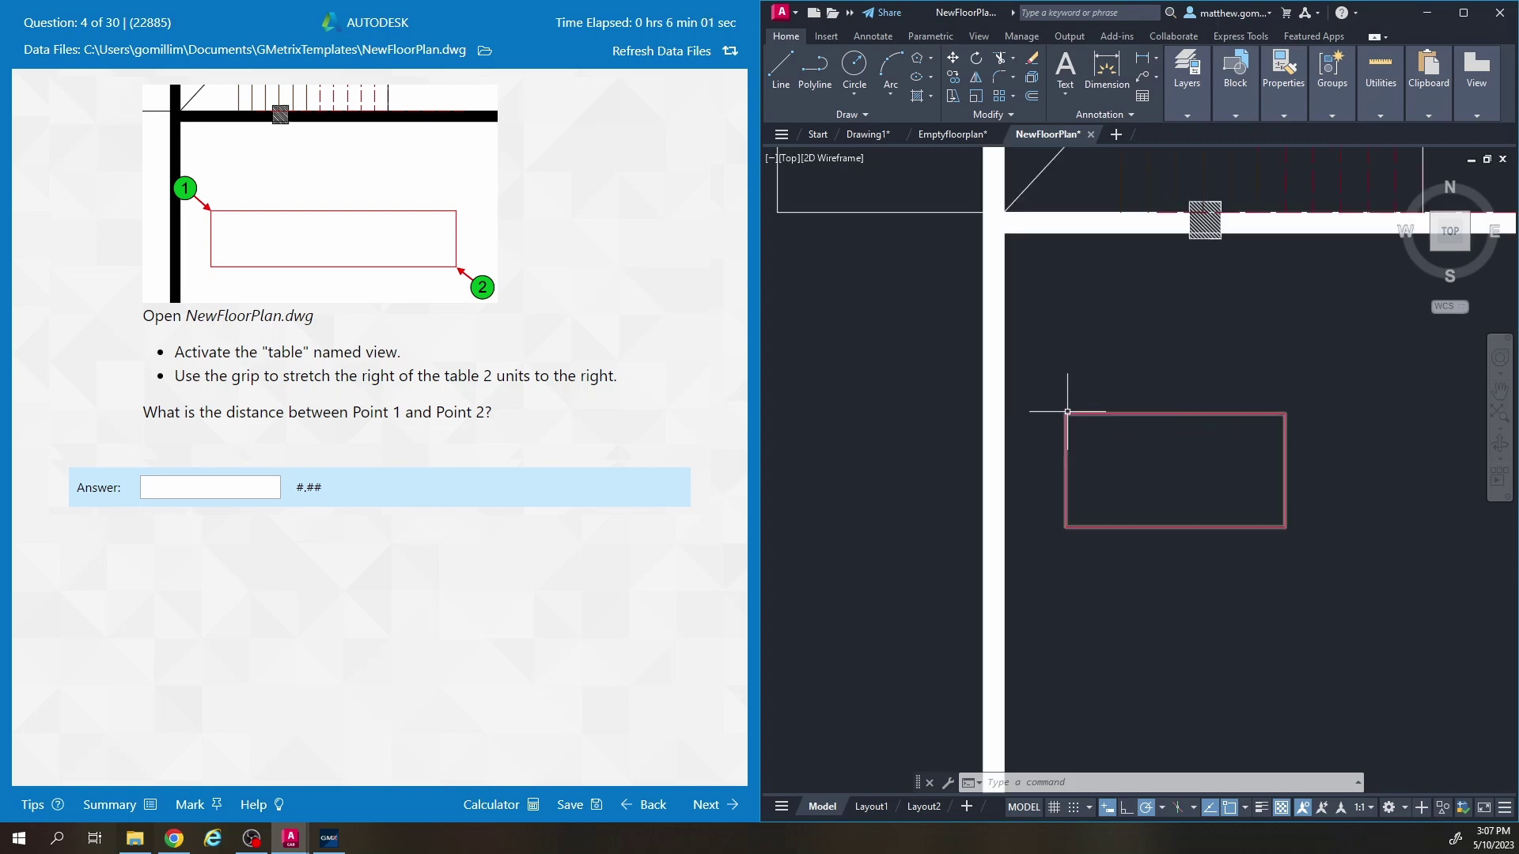
left_click(1282, 451)
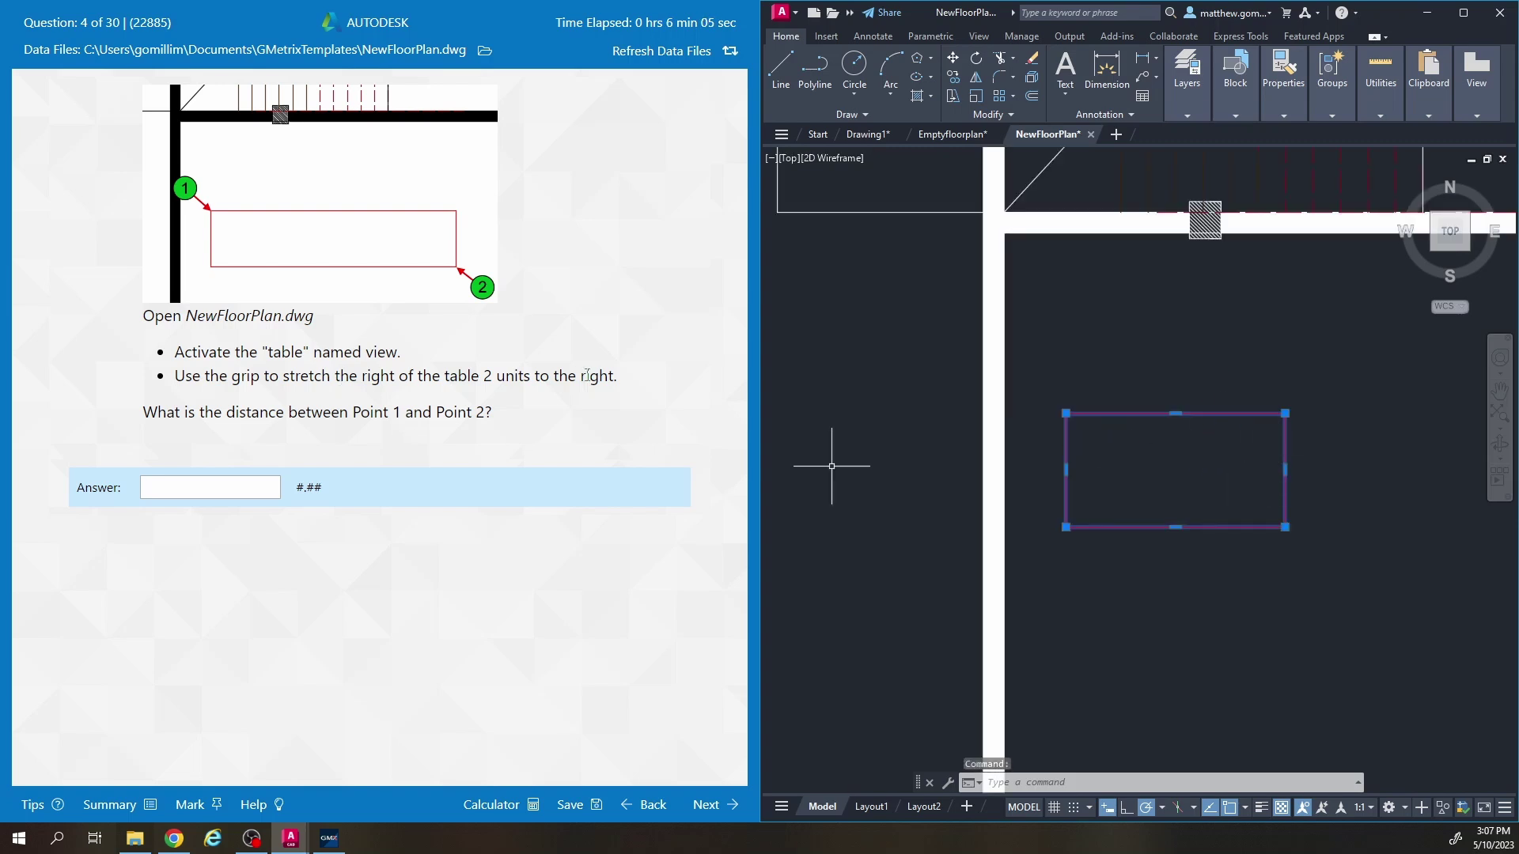
mouse_move(1285, 470)
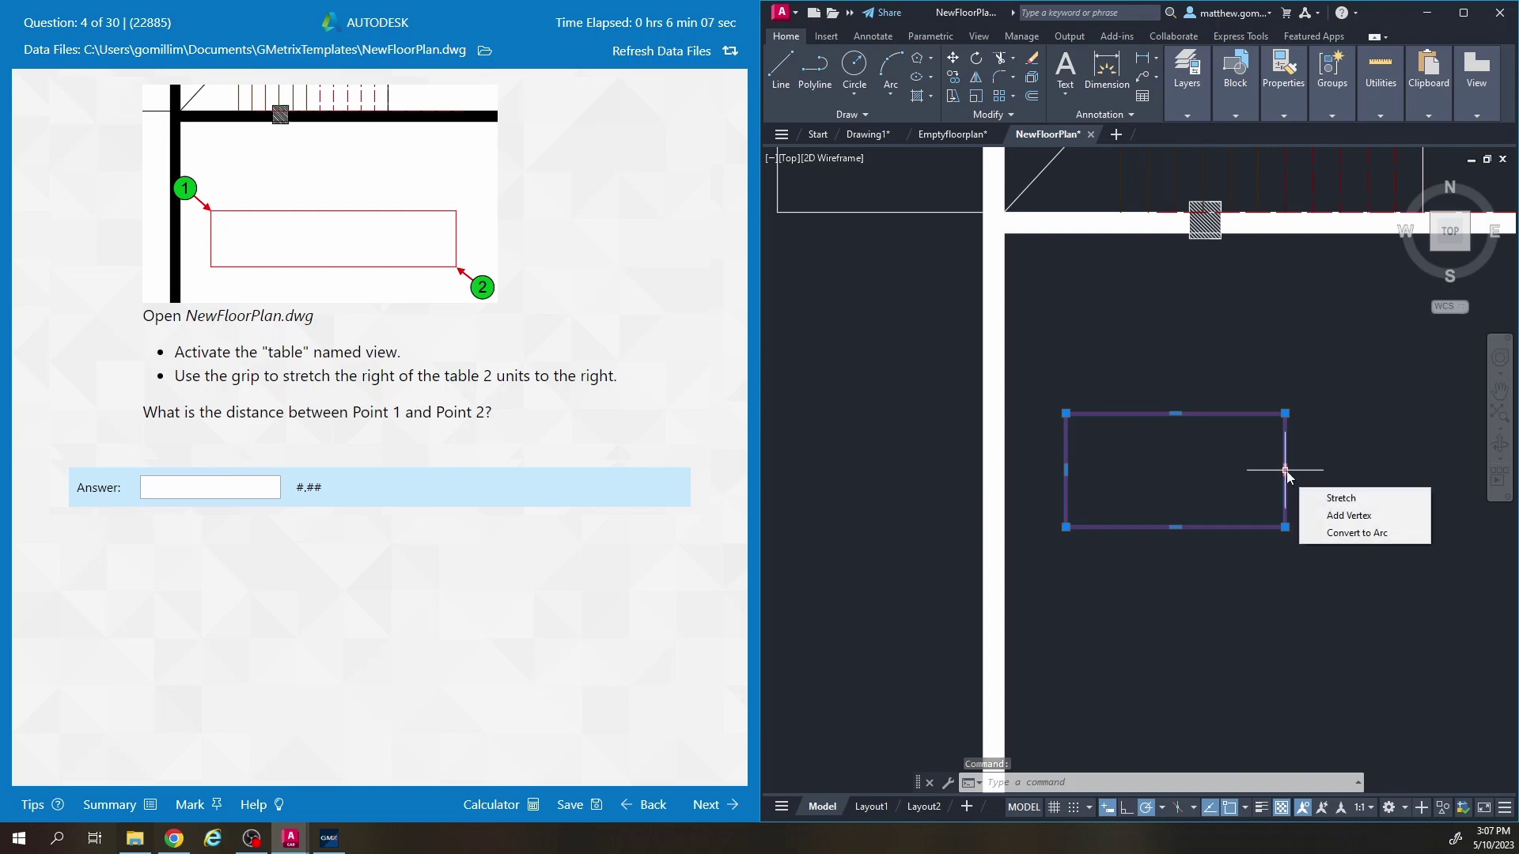
left_click(1285, 412)
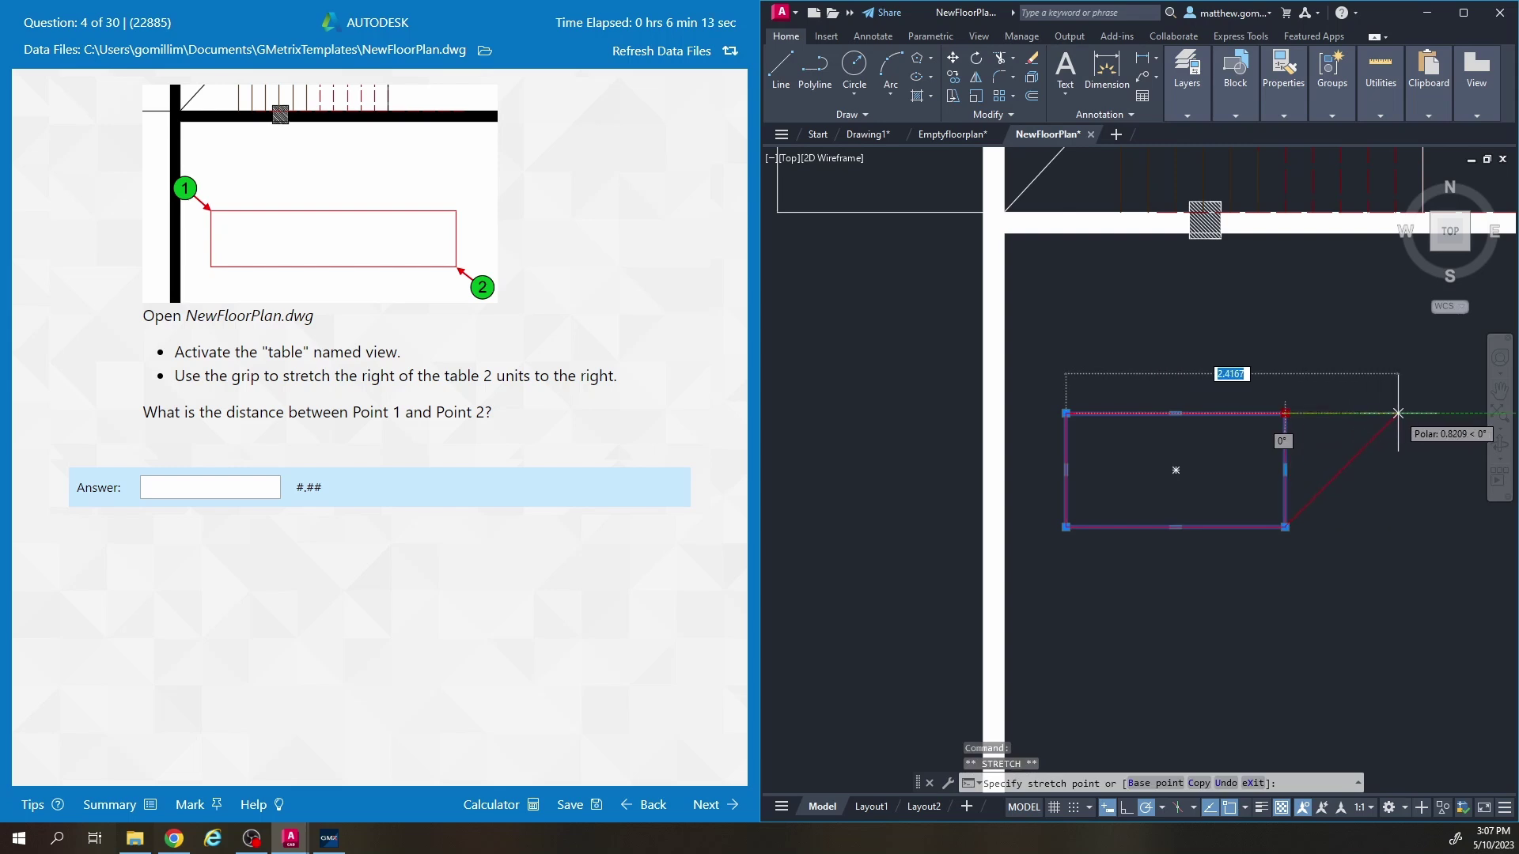
type("2")
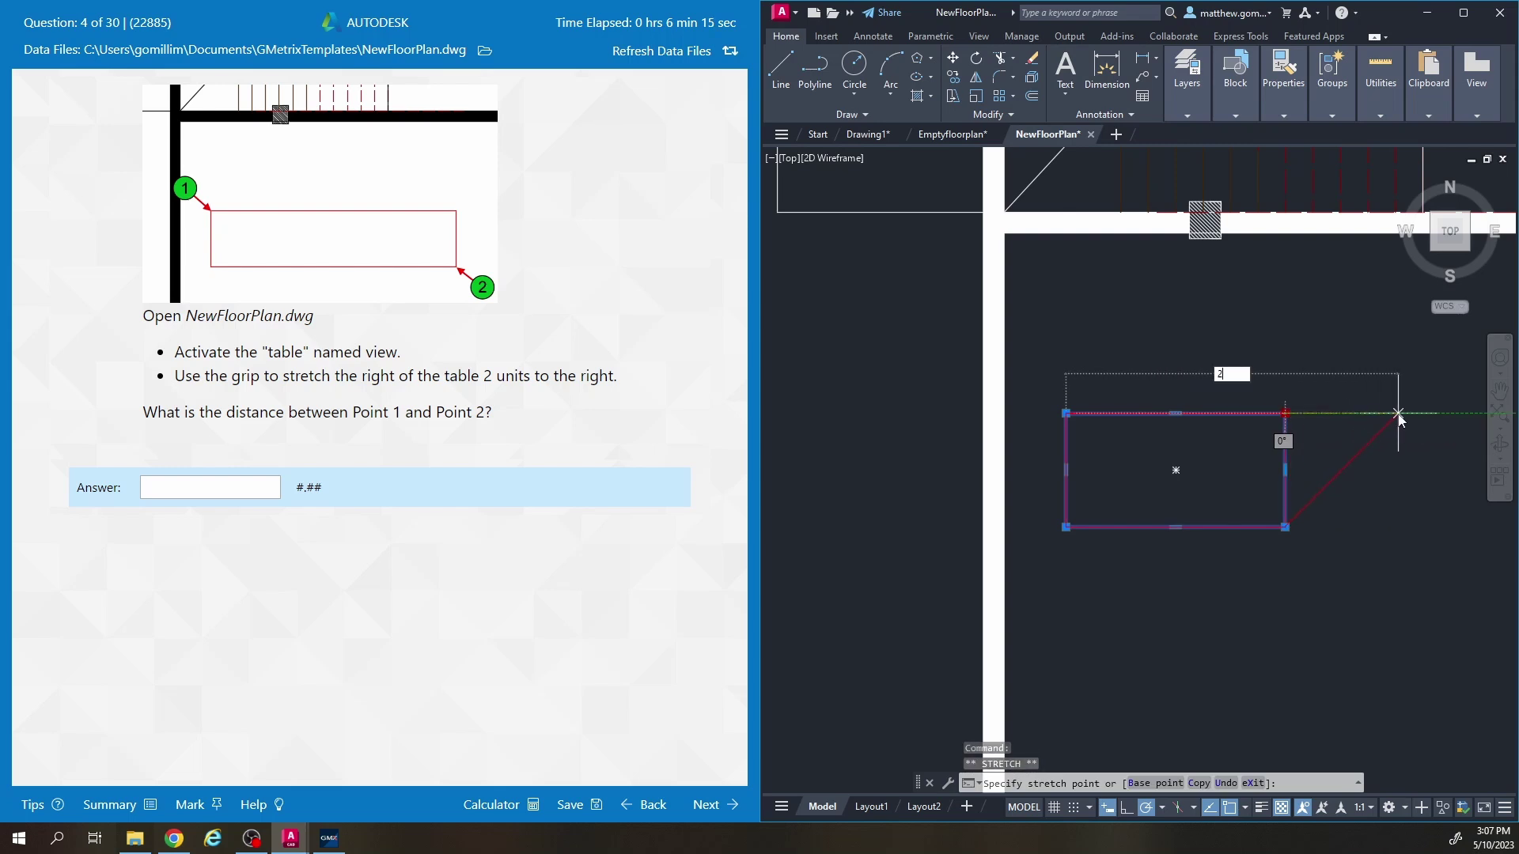
key("Return")
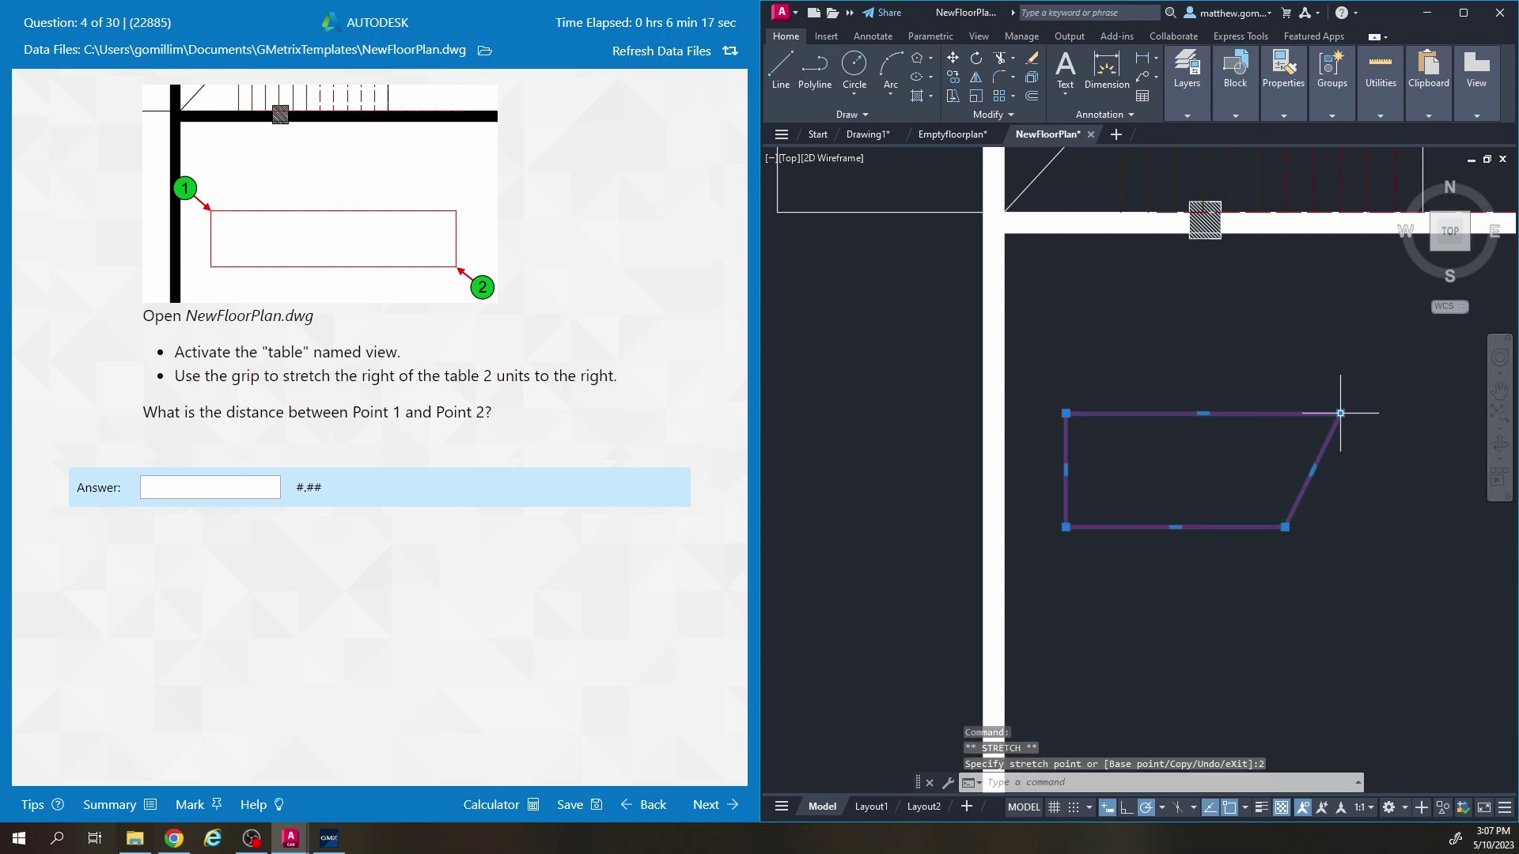
key("ctrl+z")
Retry 2-unit stretches of the top-right and bottom-right corners, then undo back to the original rectangle.
left_click(1303, 462)
left_click(1243, 461)
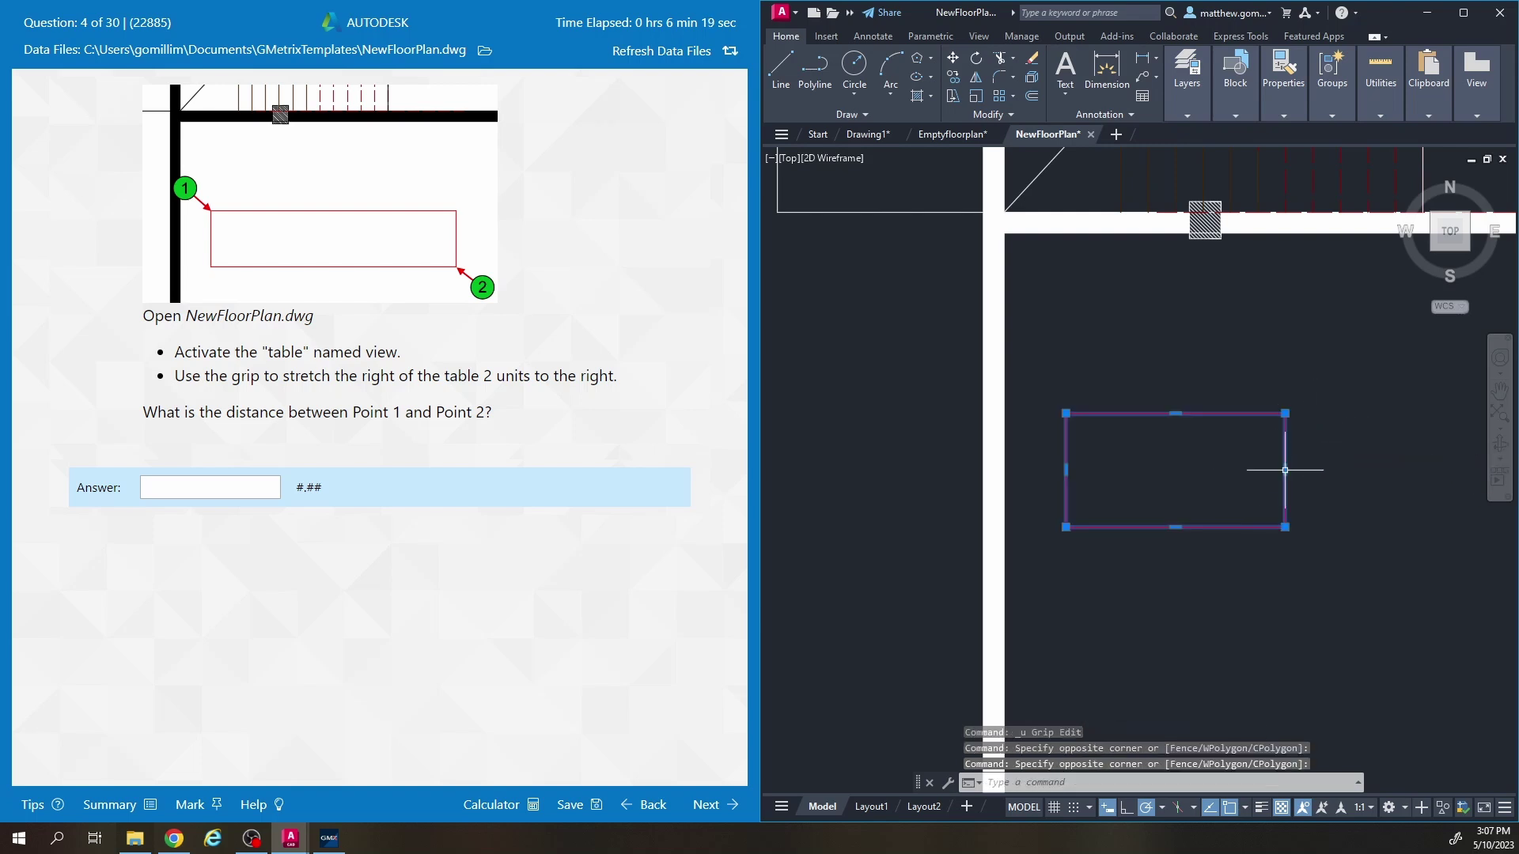
left_click(1286, 414)
type("2")
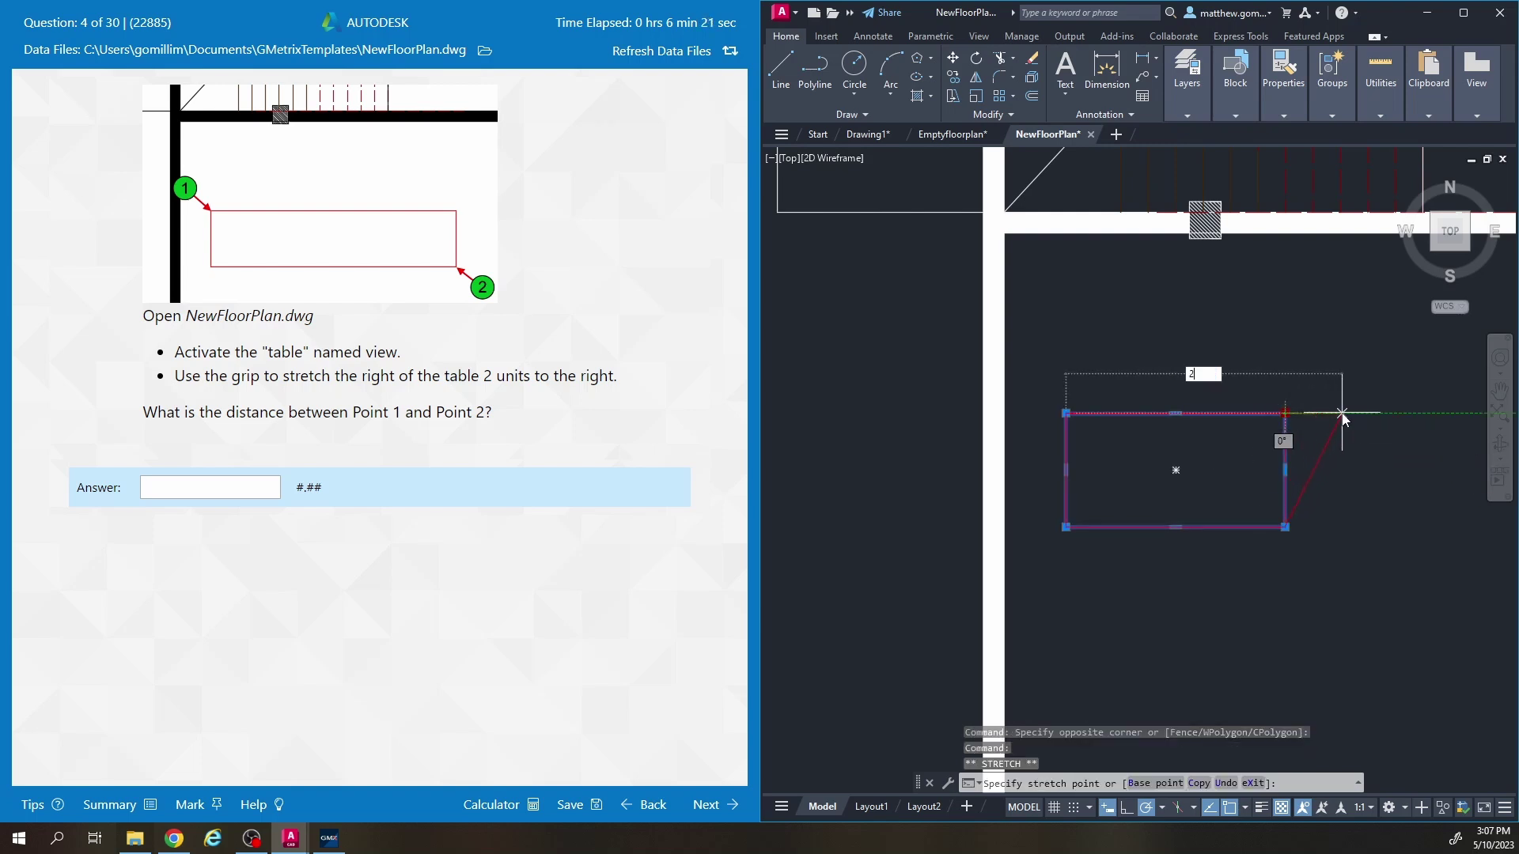
key("Return")
left_click(1286, 527)
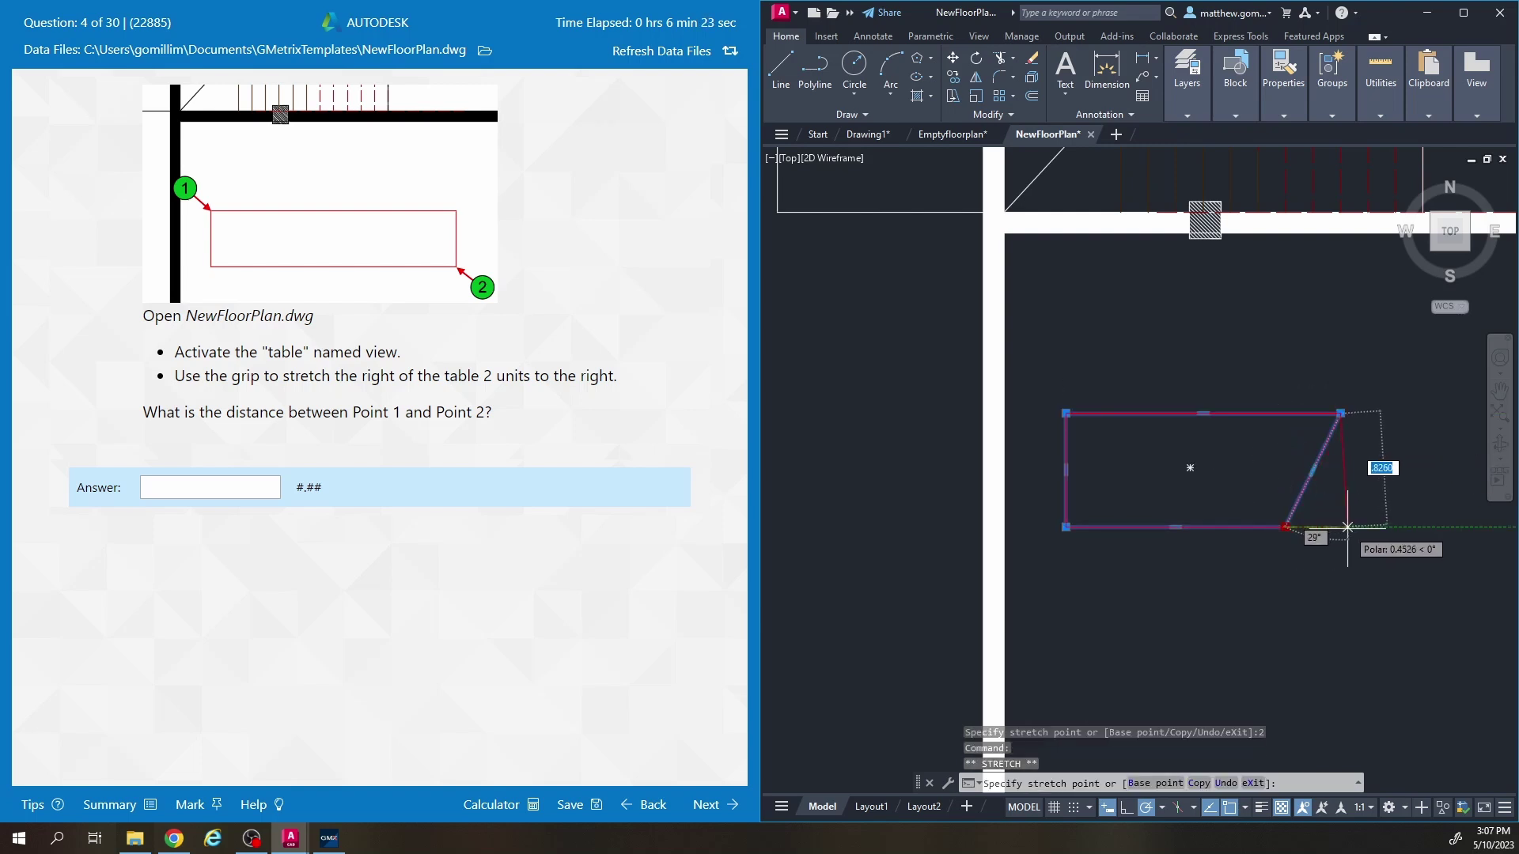
type("2")
key("Return")
key("ctrl+z")
left_click(1271, 523)
left_click(1251, 533)
left_click(1288, 527)
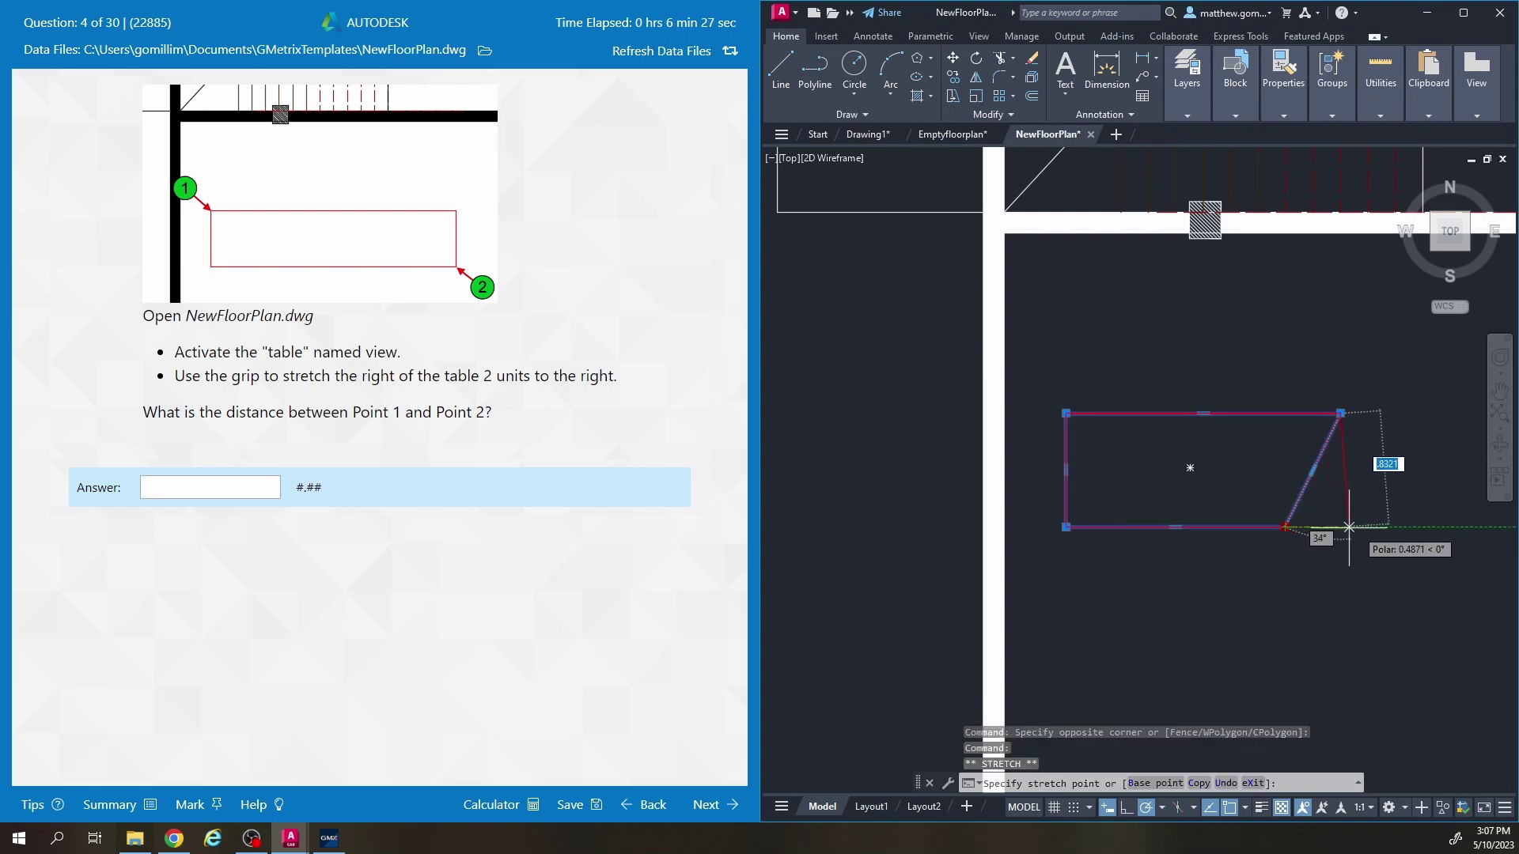
key("Escape")
key("ctrl+z")
key("ctrl+z")
Stretch the table's right edge 2 units to the right using its midpoint grip, then deselect it.
left_click(1313, 489)
left_click(1247, 487)
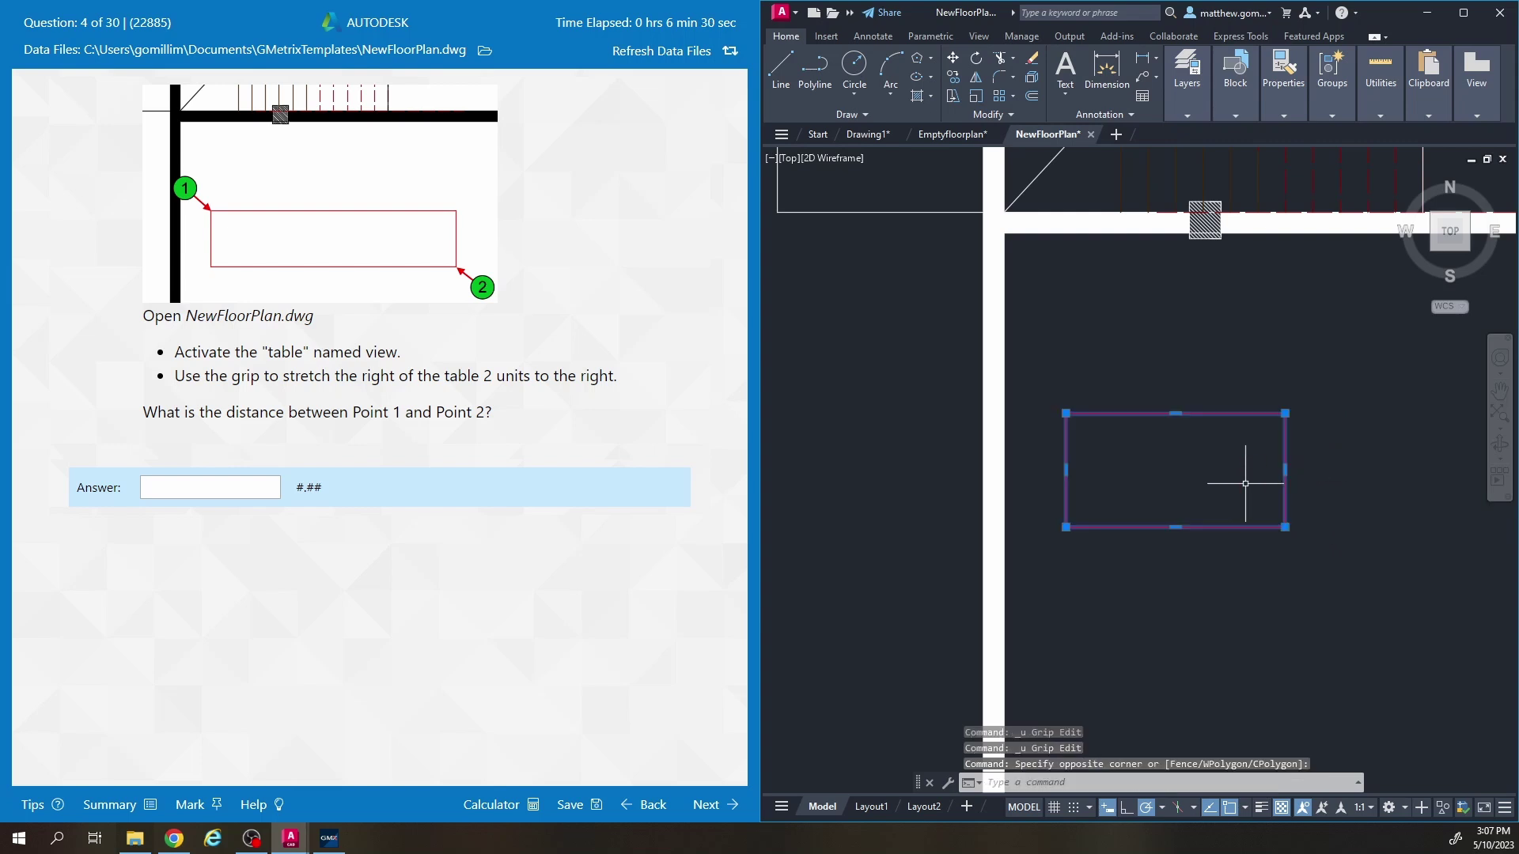
left_click(1285, 470)
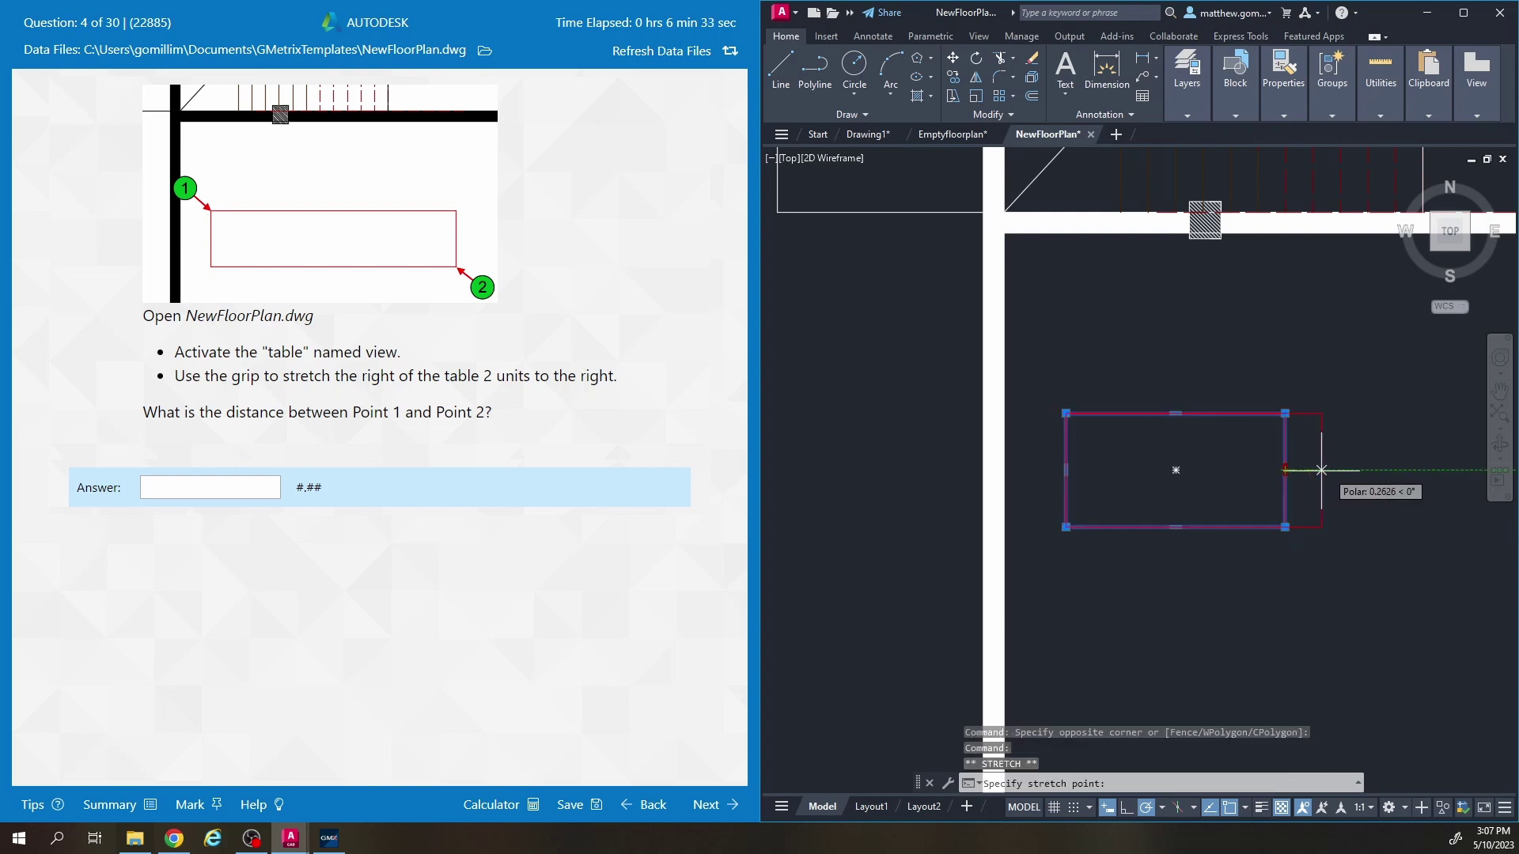
type("12")
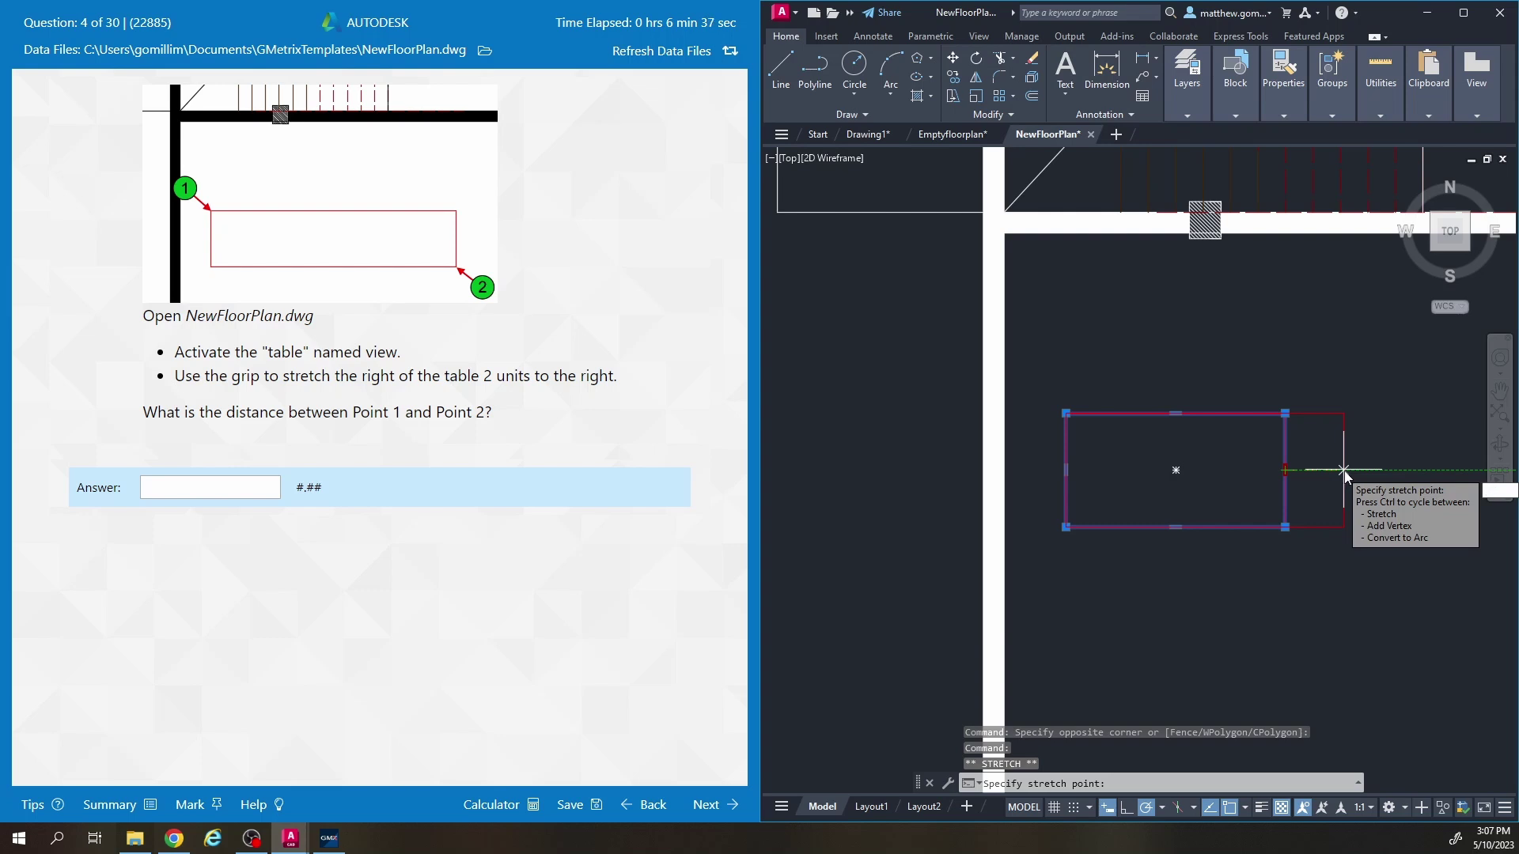
key("Return")
scroll(1315, 491, "down", 2)
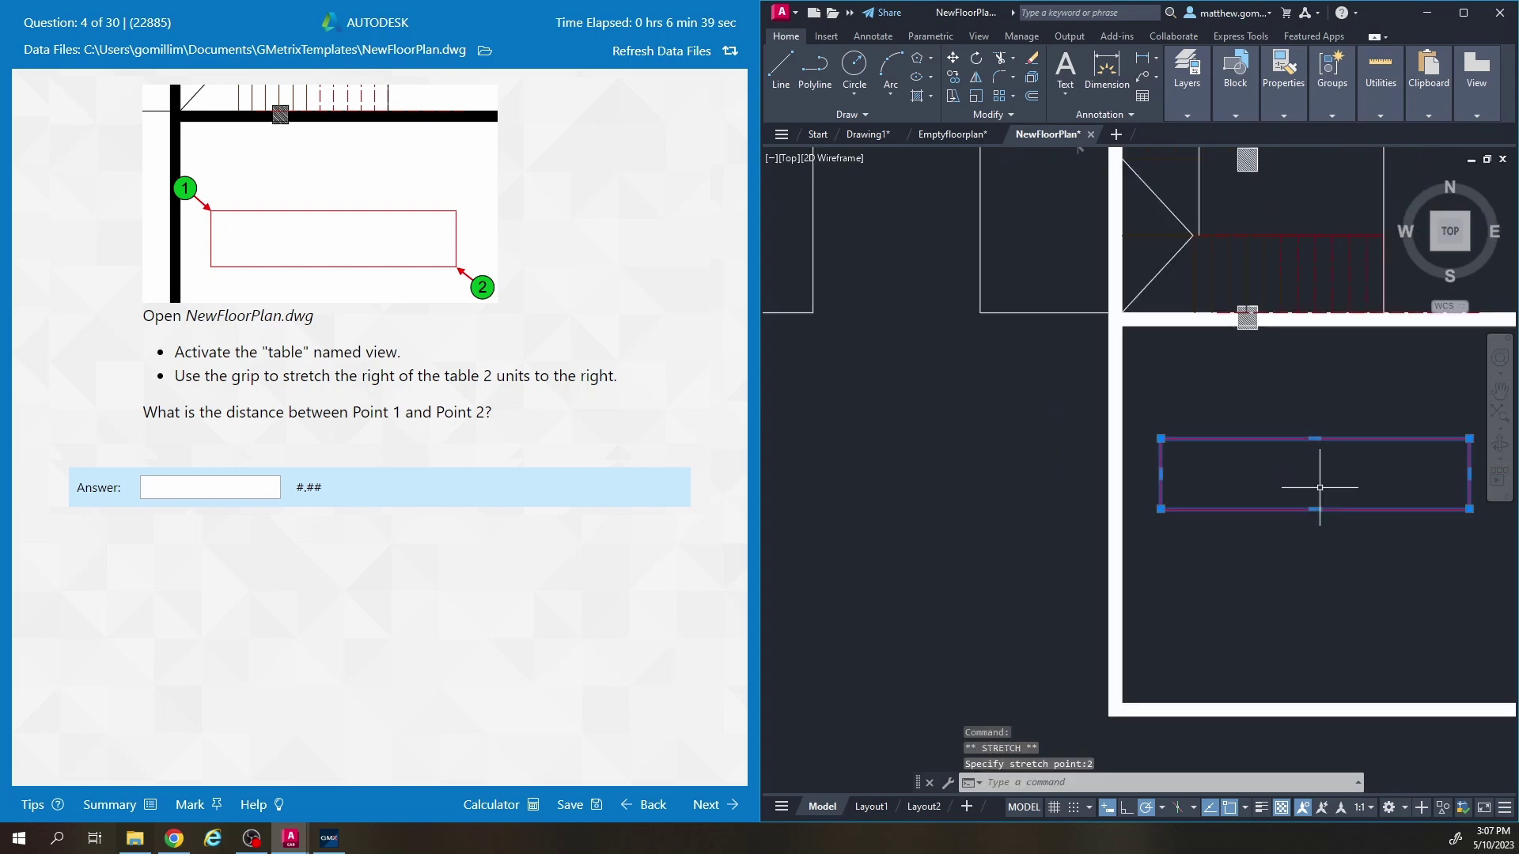
middle_click_drag(1316, 498, 1086, 444)
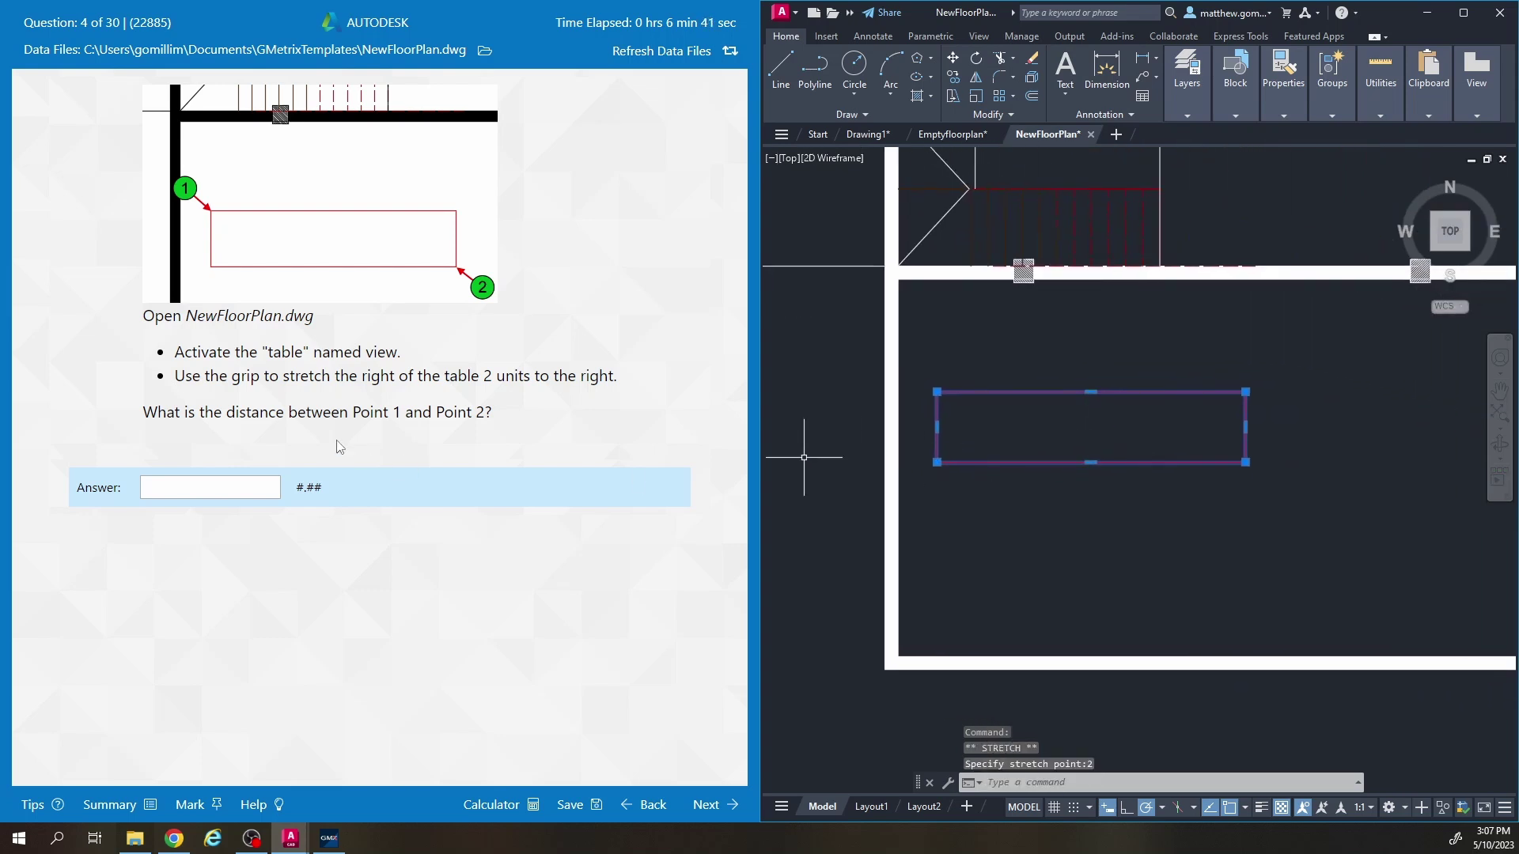
key("Escape")
key("Escape")
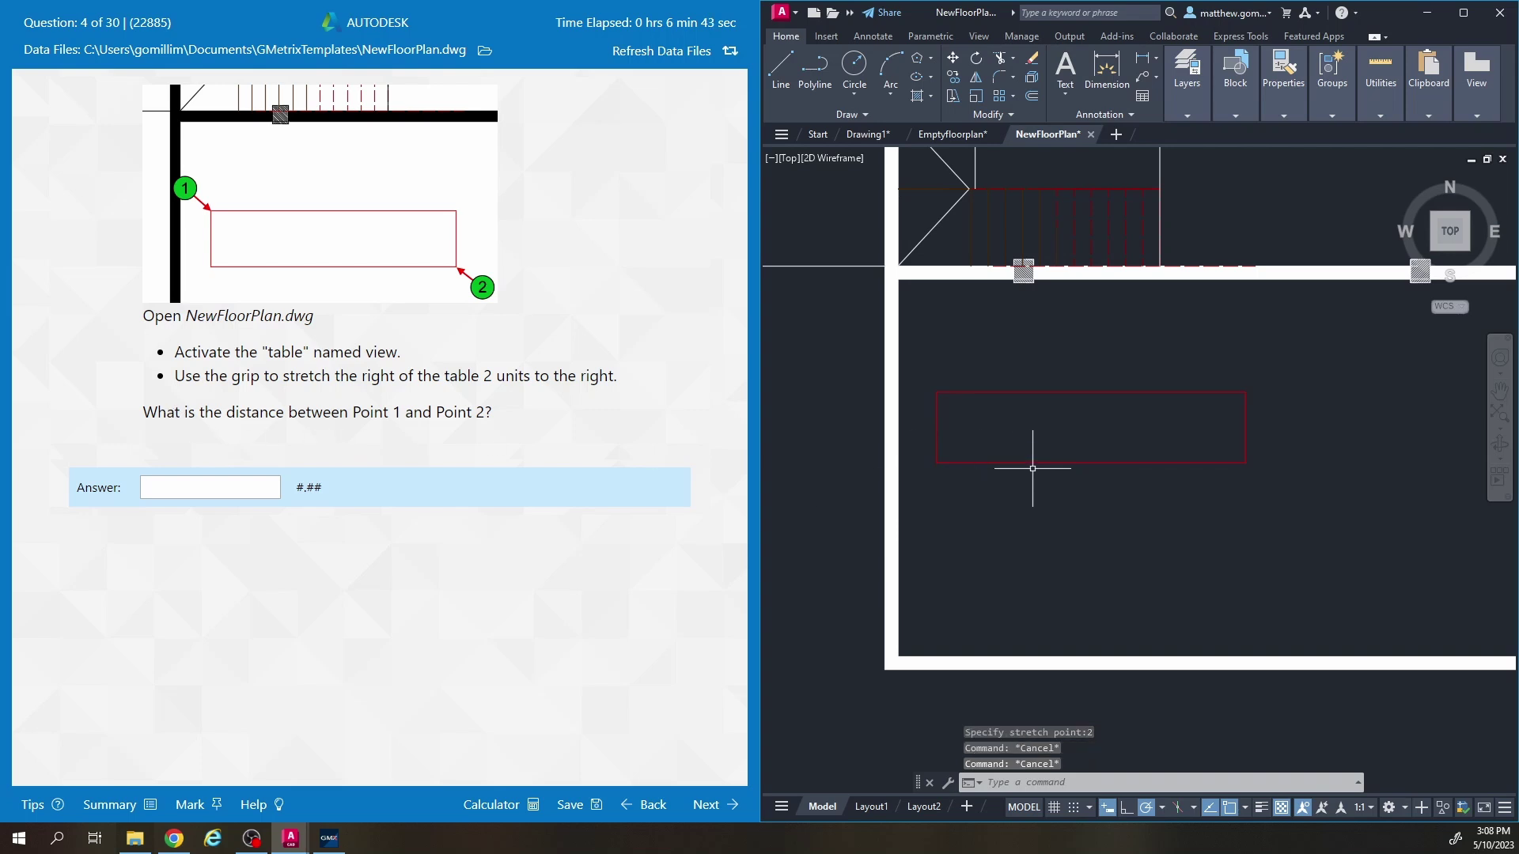
middle_click_drag(1124, 456, 1173, 441)
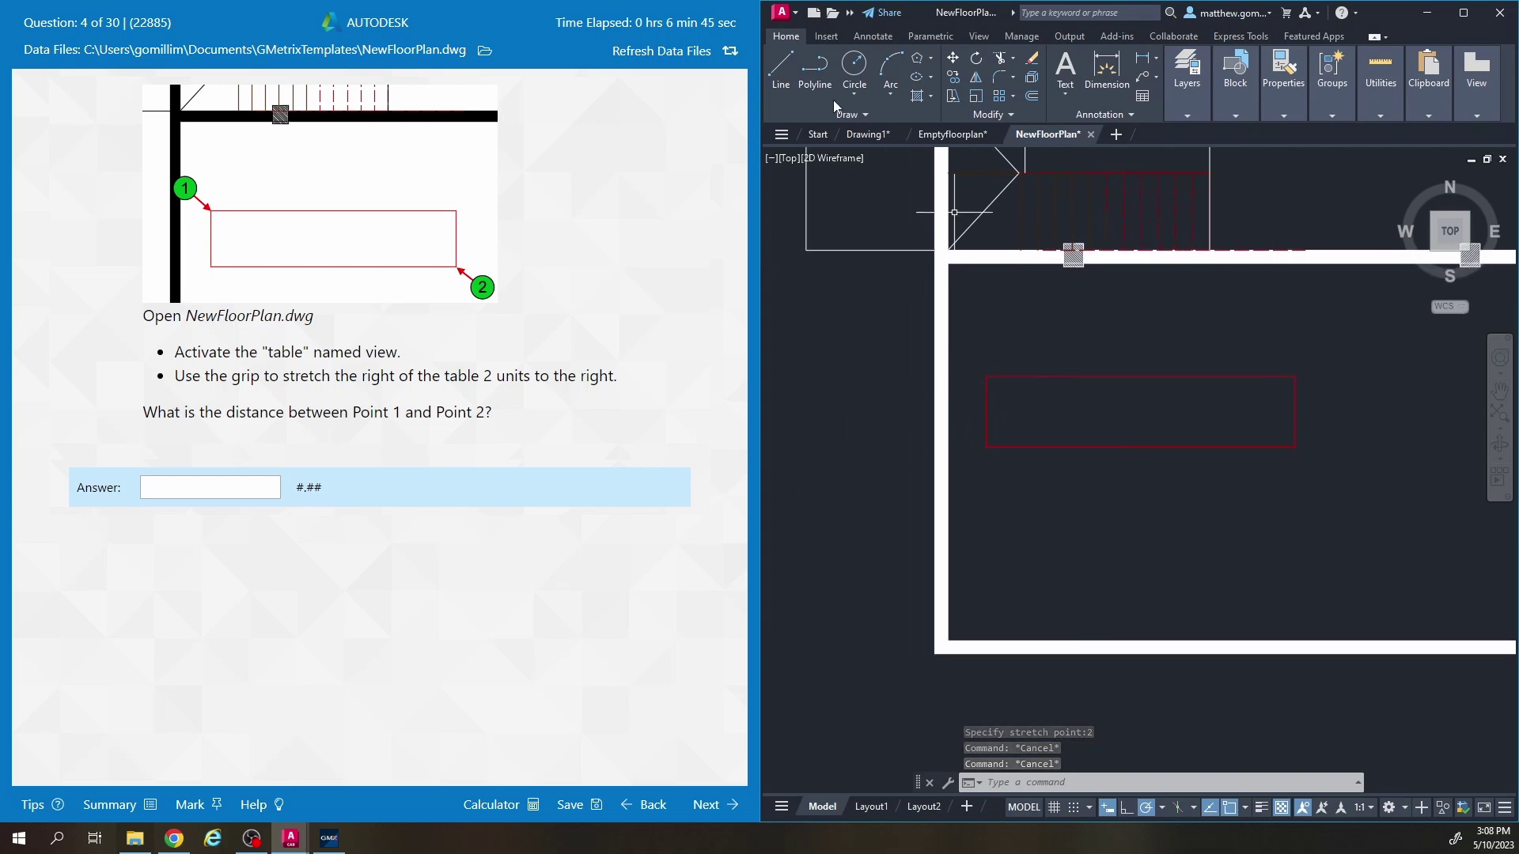
Measure the table's corner-to-corner distance (3.6892) and enter 3.69 in the answer box.
left_click(781, 68)
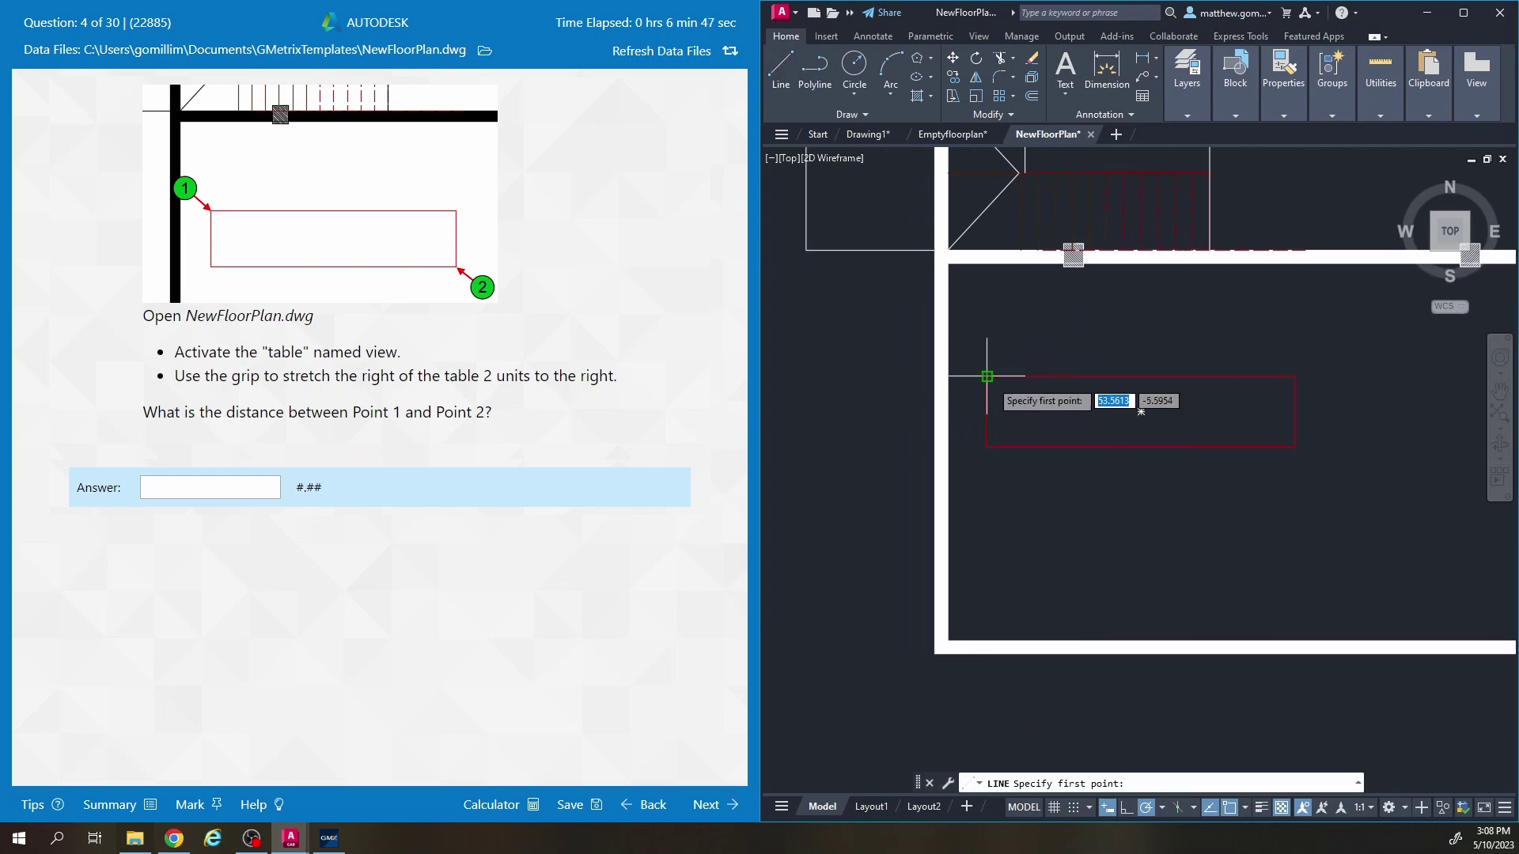
key("Escape")
left_click(1383, 87)
left_click(1383, 168)
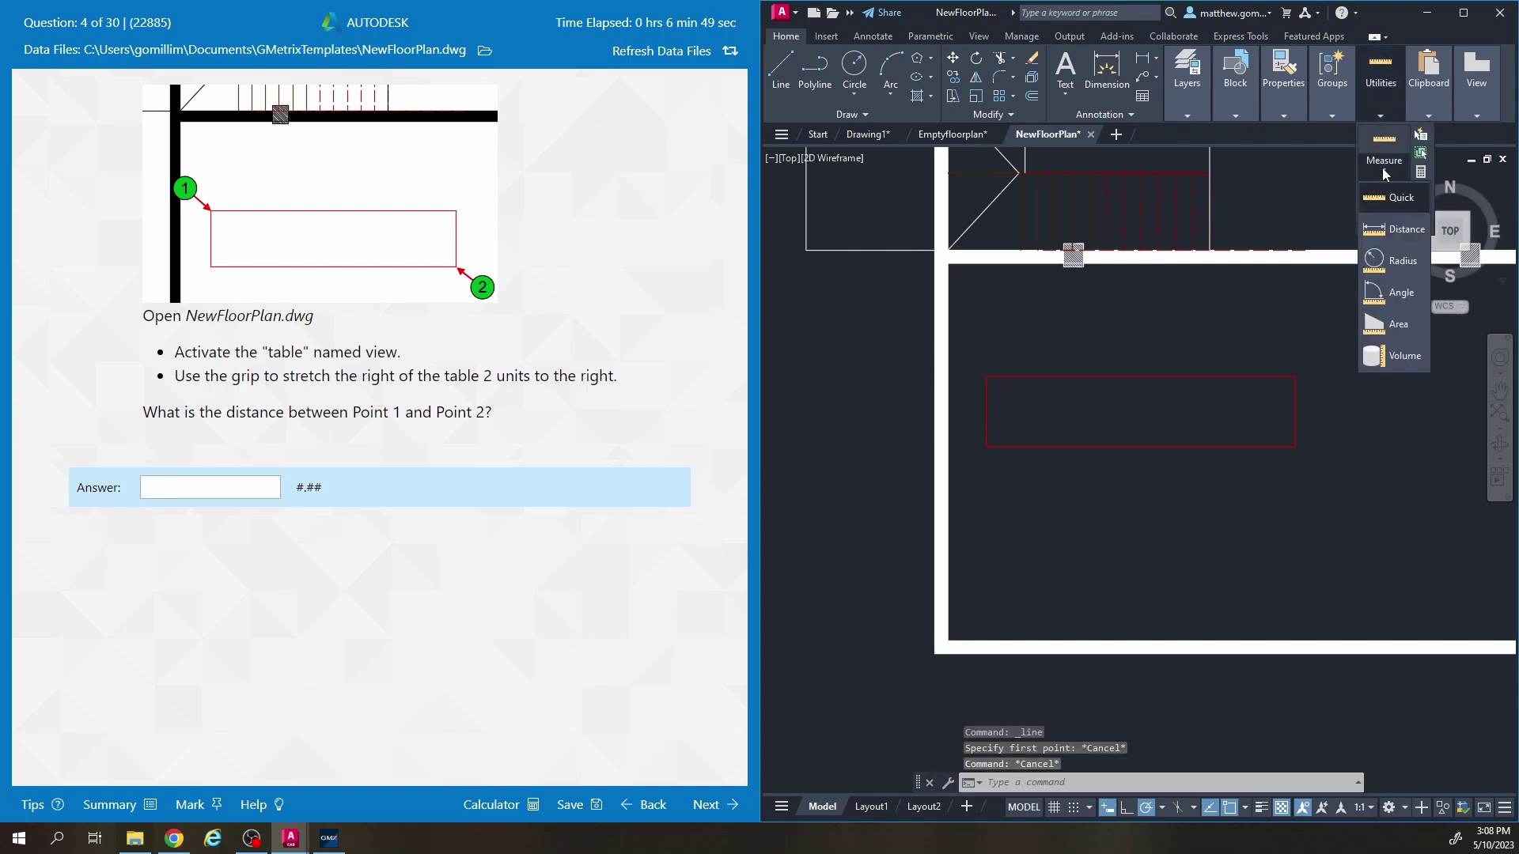
left_click(1395, 231)
left_click(987, 377)
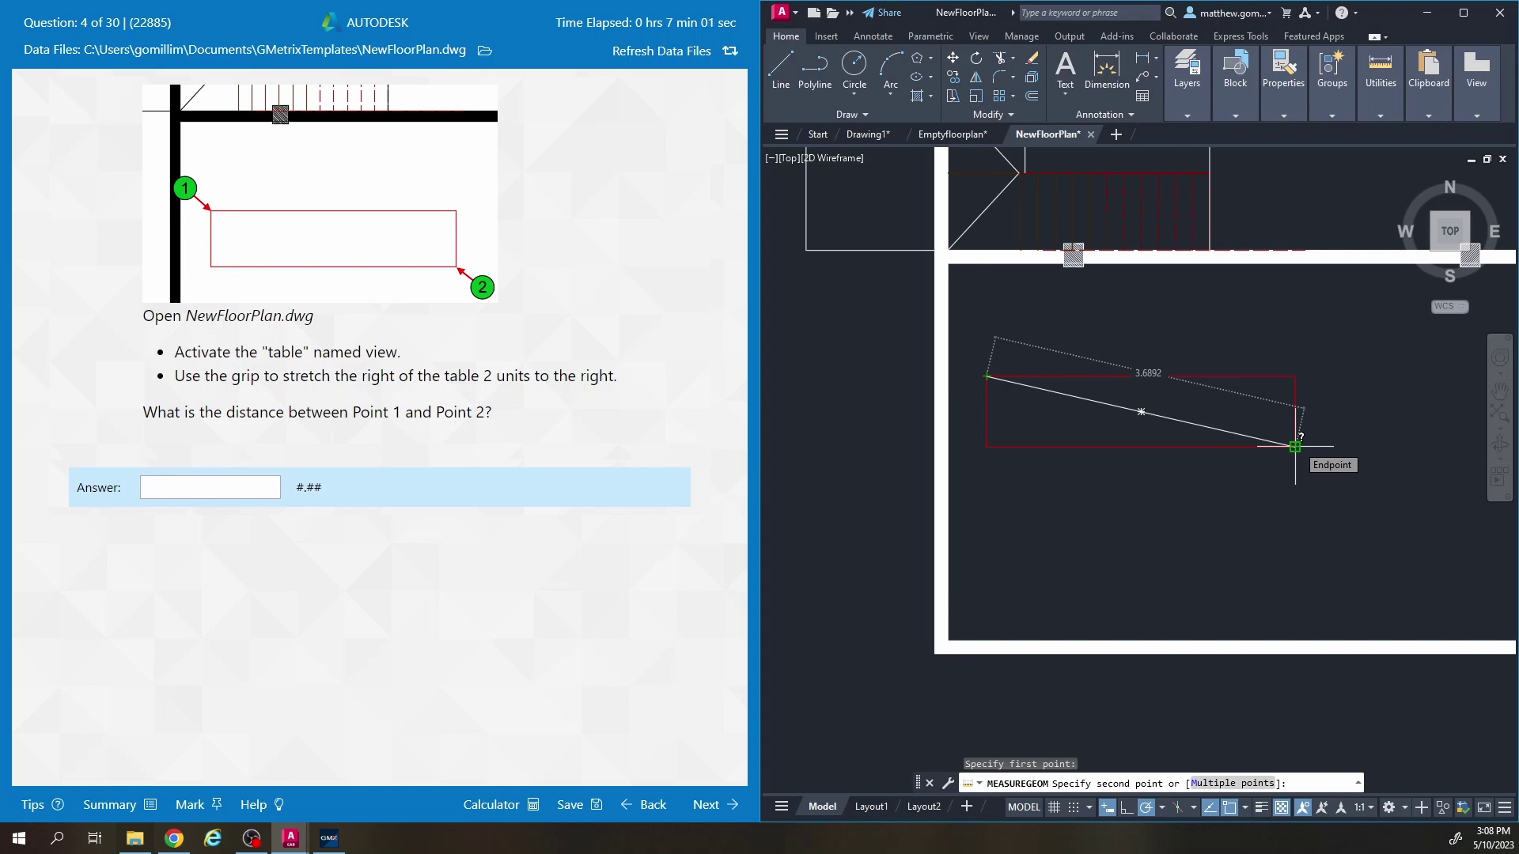
key("Escape")
left_click(181, 485)
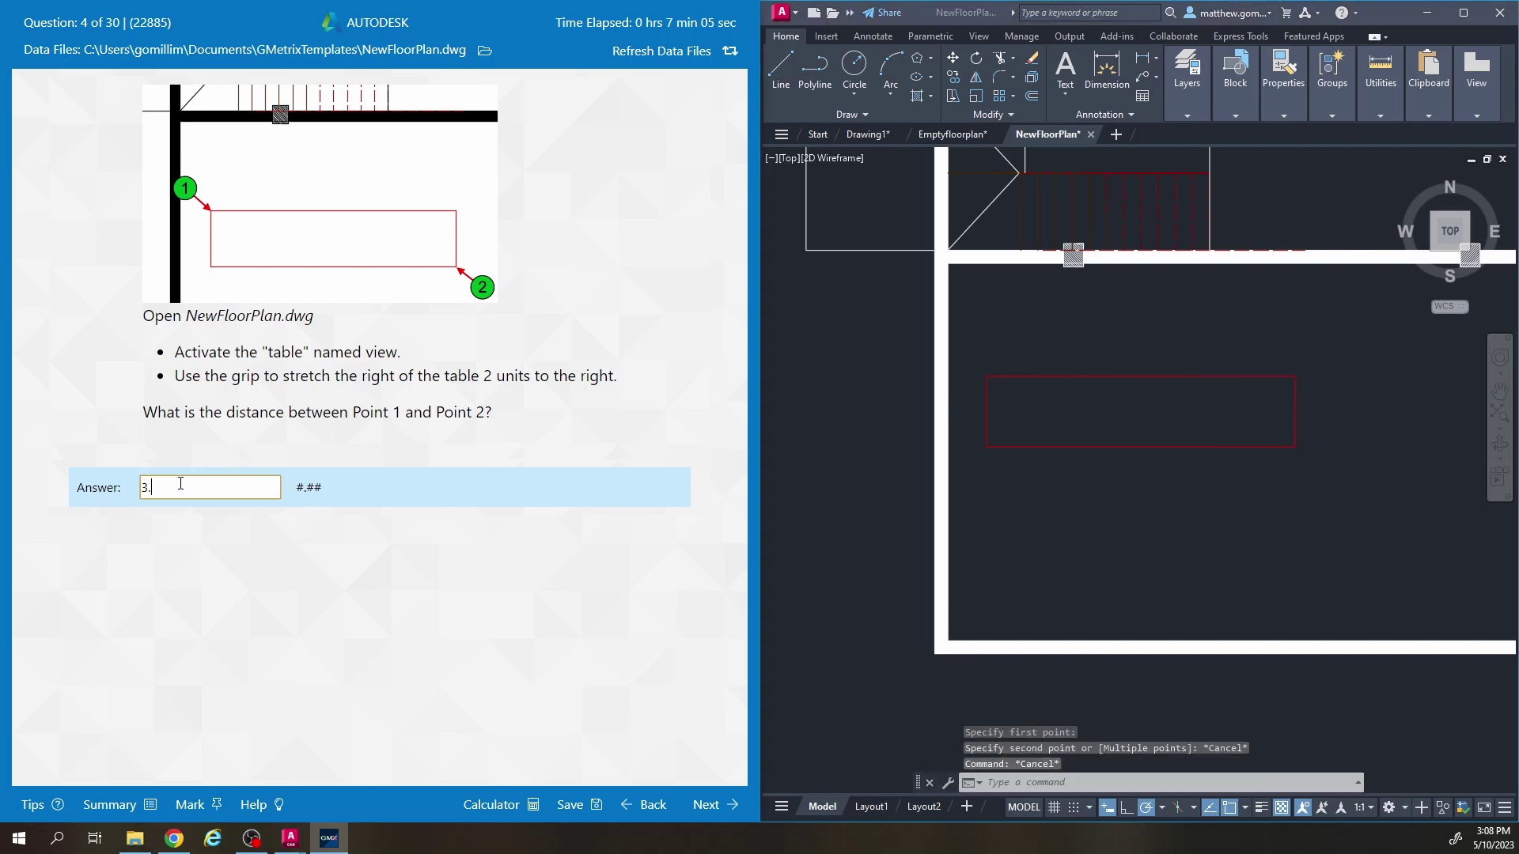
Submit question 4, continue to question 5, and reopen NewFloorPlan.dwg after discarding changes.
left_click(708, 805)
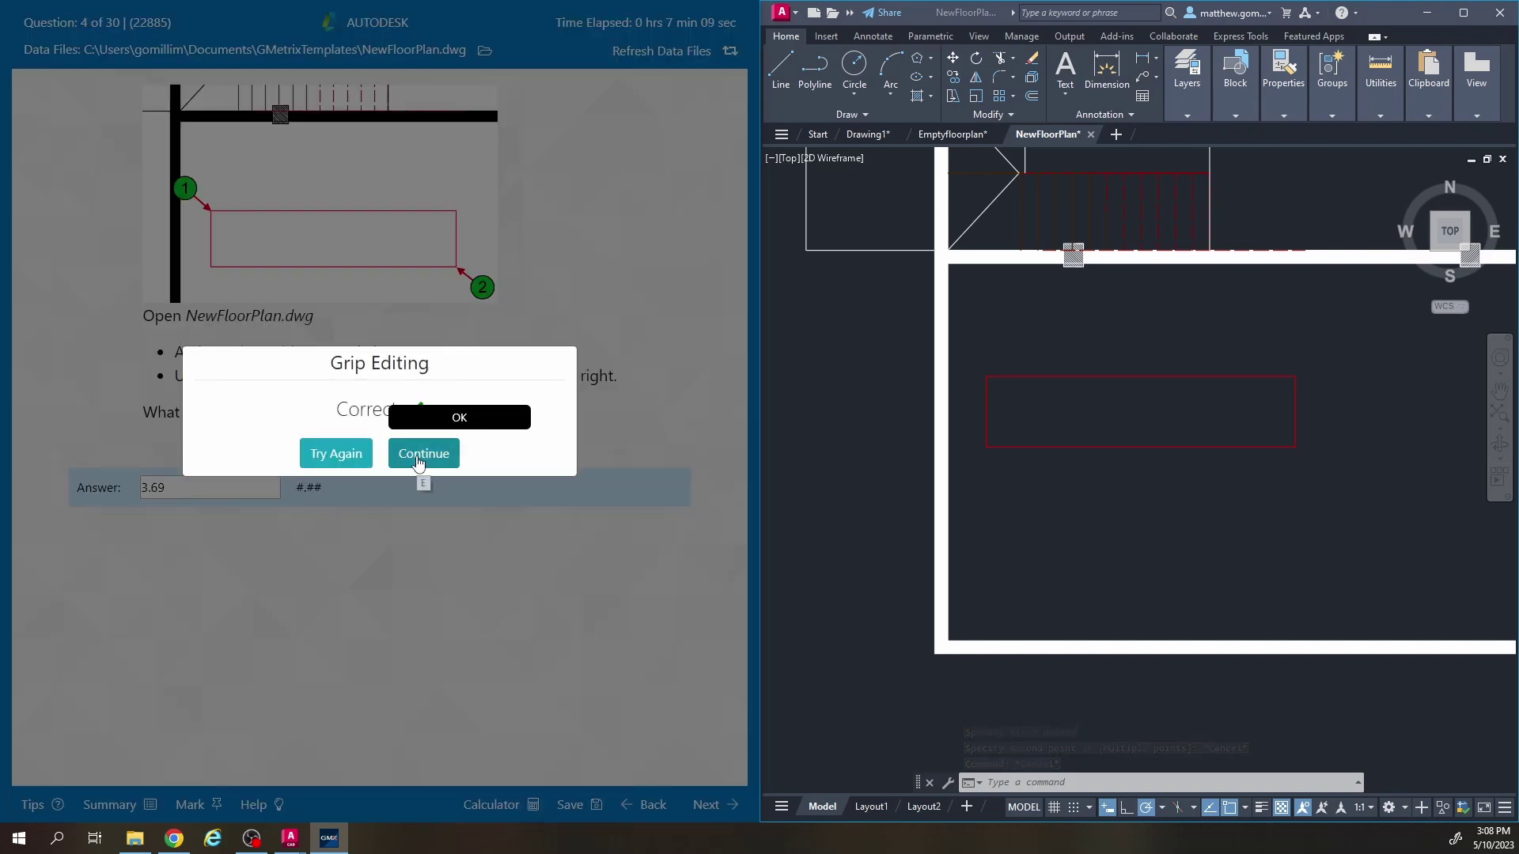
left_click(419, 459)
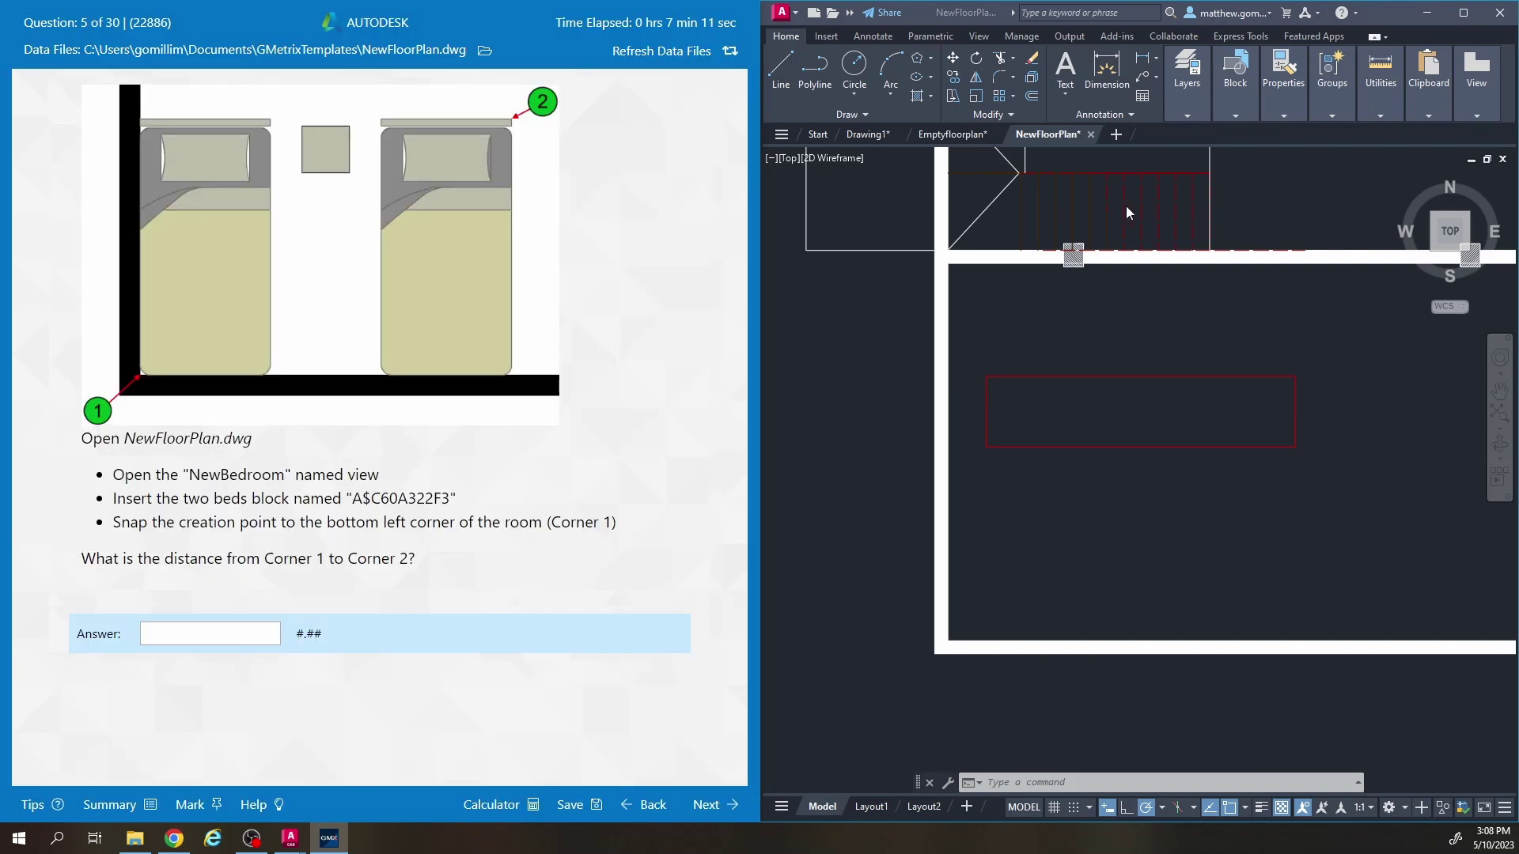
left_click(1089, 134)
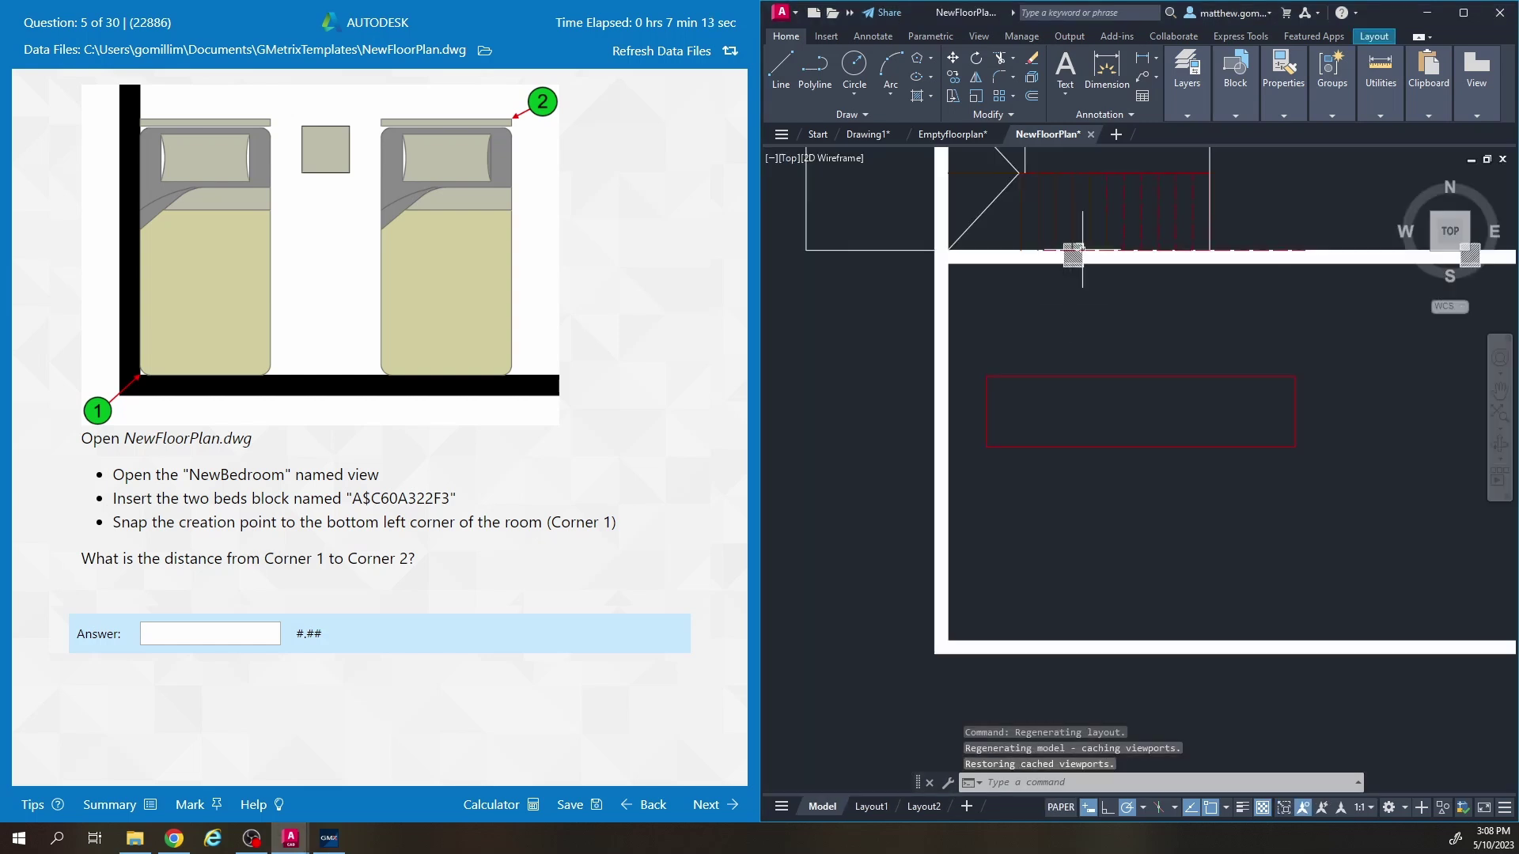
left_click(1089, 134)
left_click(1195, 455)
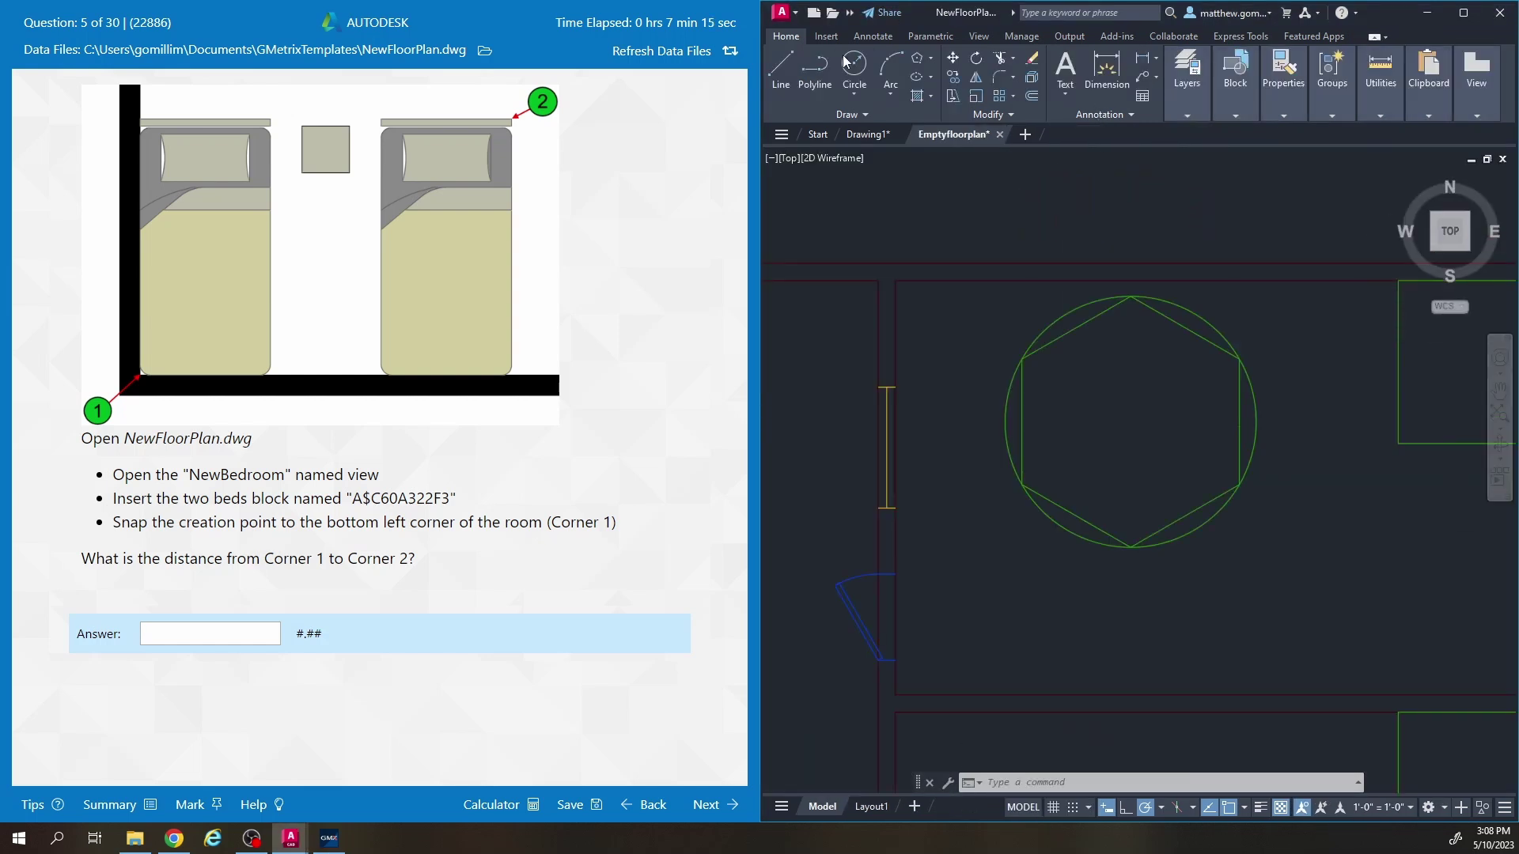
left_click(779, 17)
left_click(950, 125)
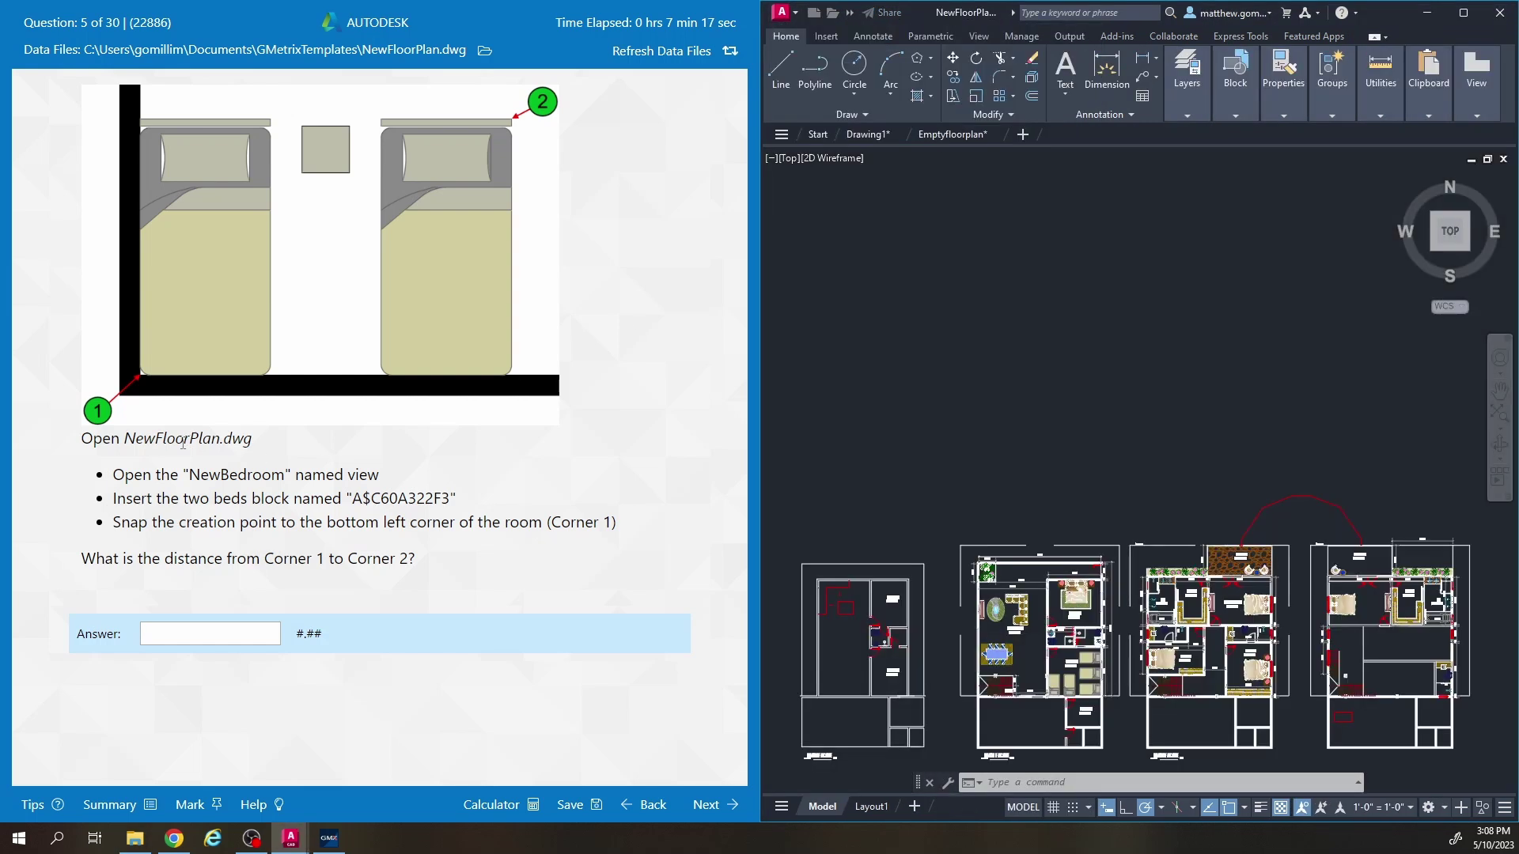
Restore the NewBedroom named view and select the block name in the question text.
left_click(790, 159)
mouse_move(827, 178)
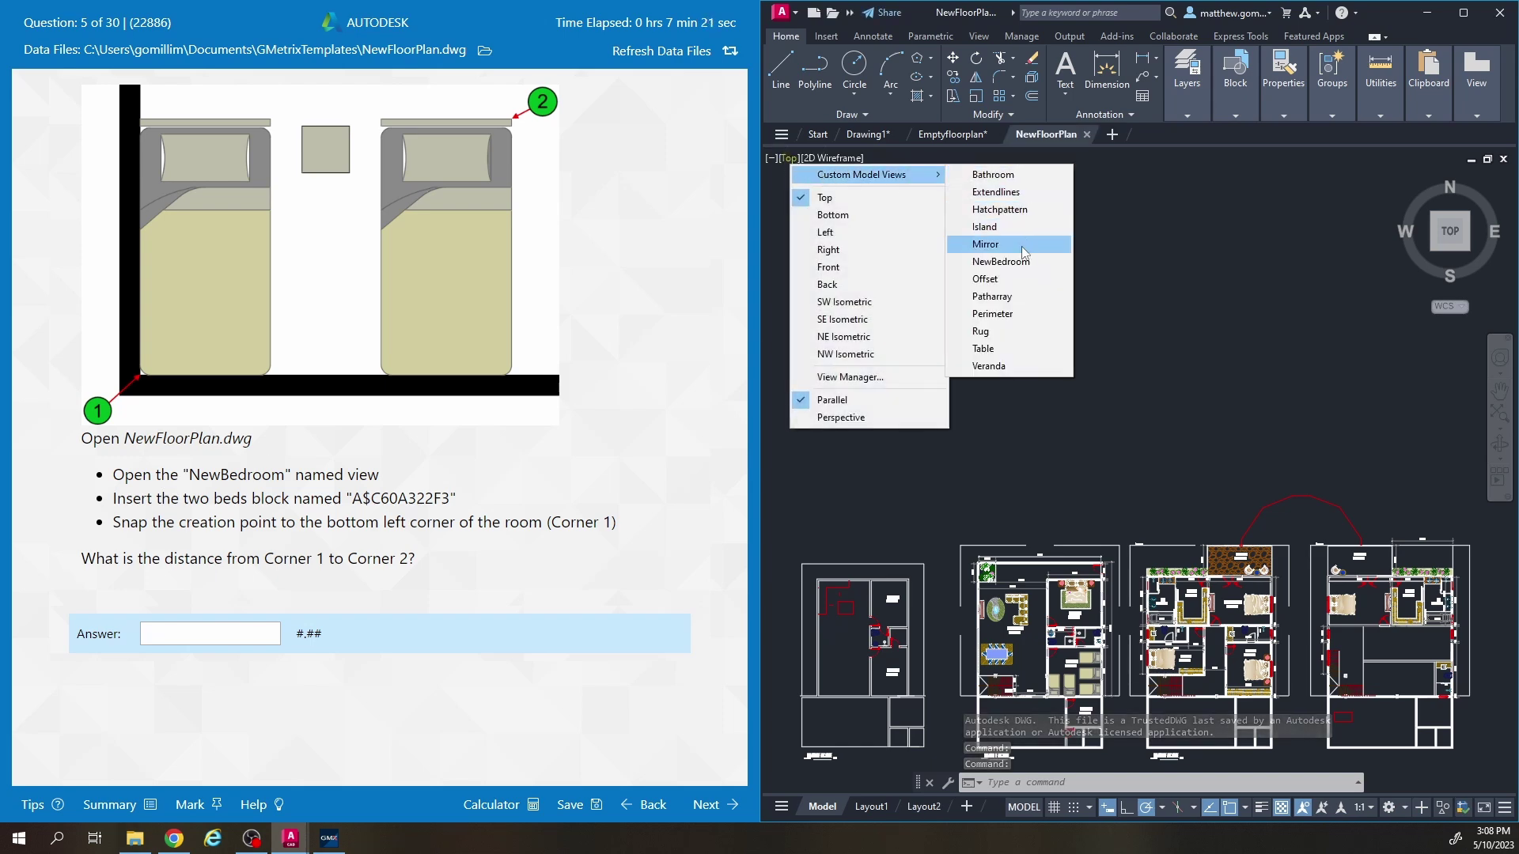
left_click(1001, 261)
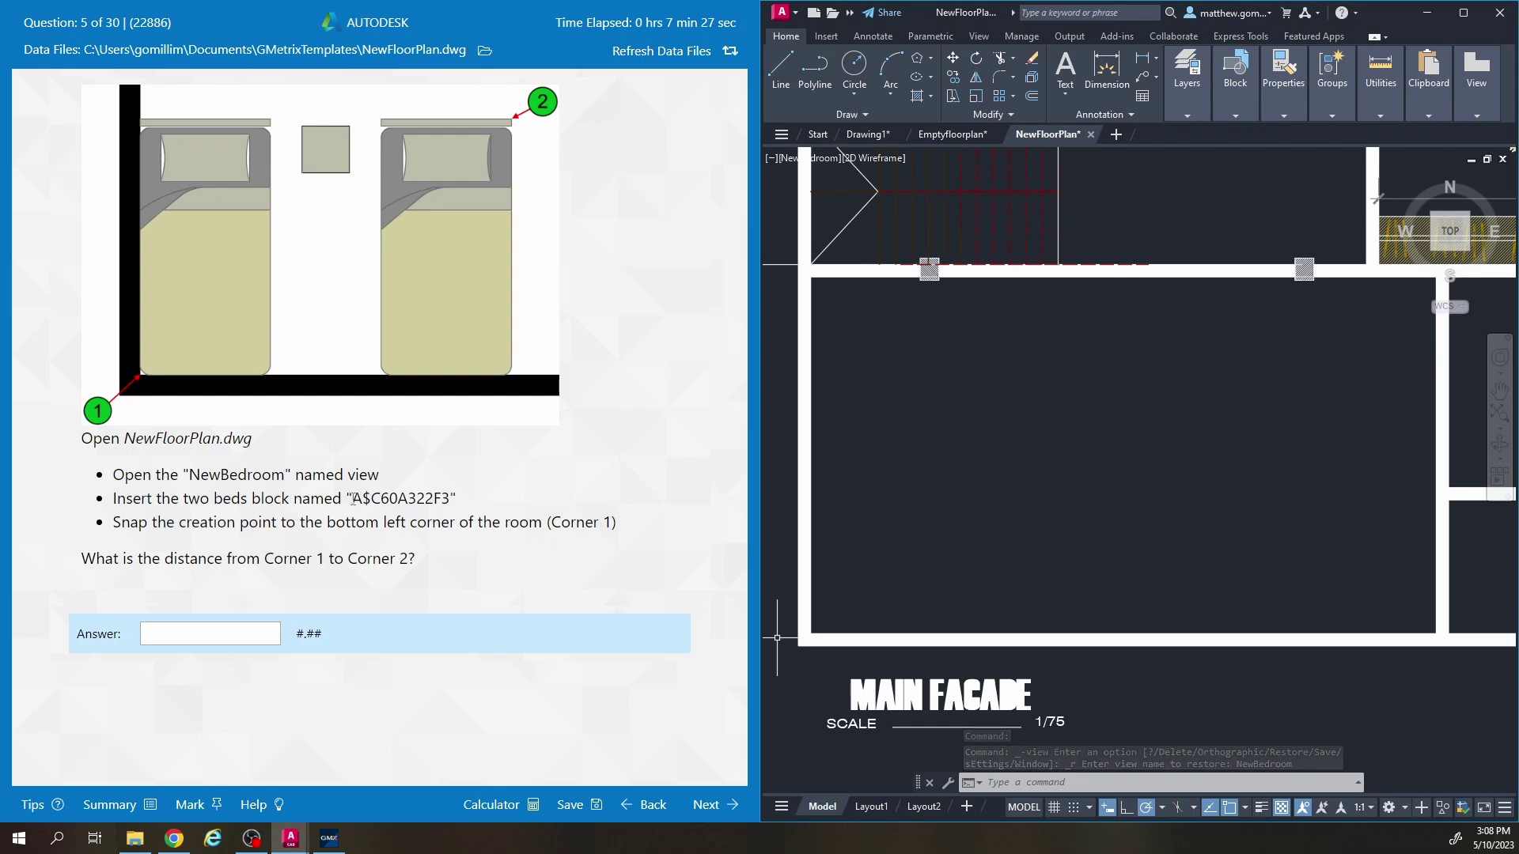
left_click_drag(353, 498, 373, 500)
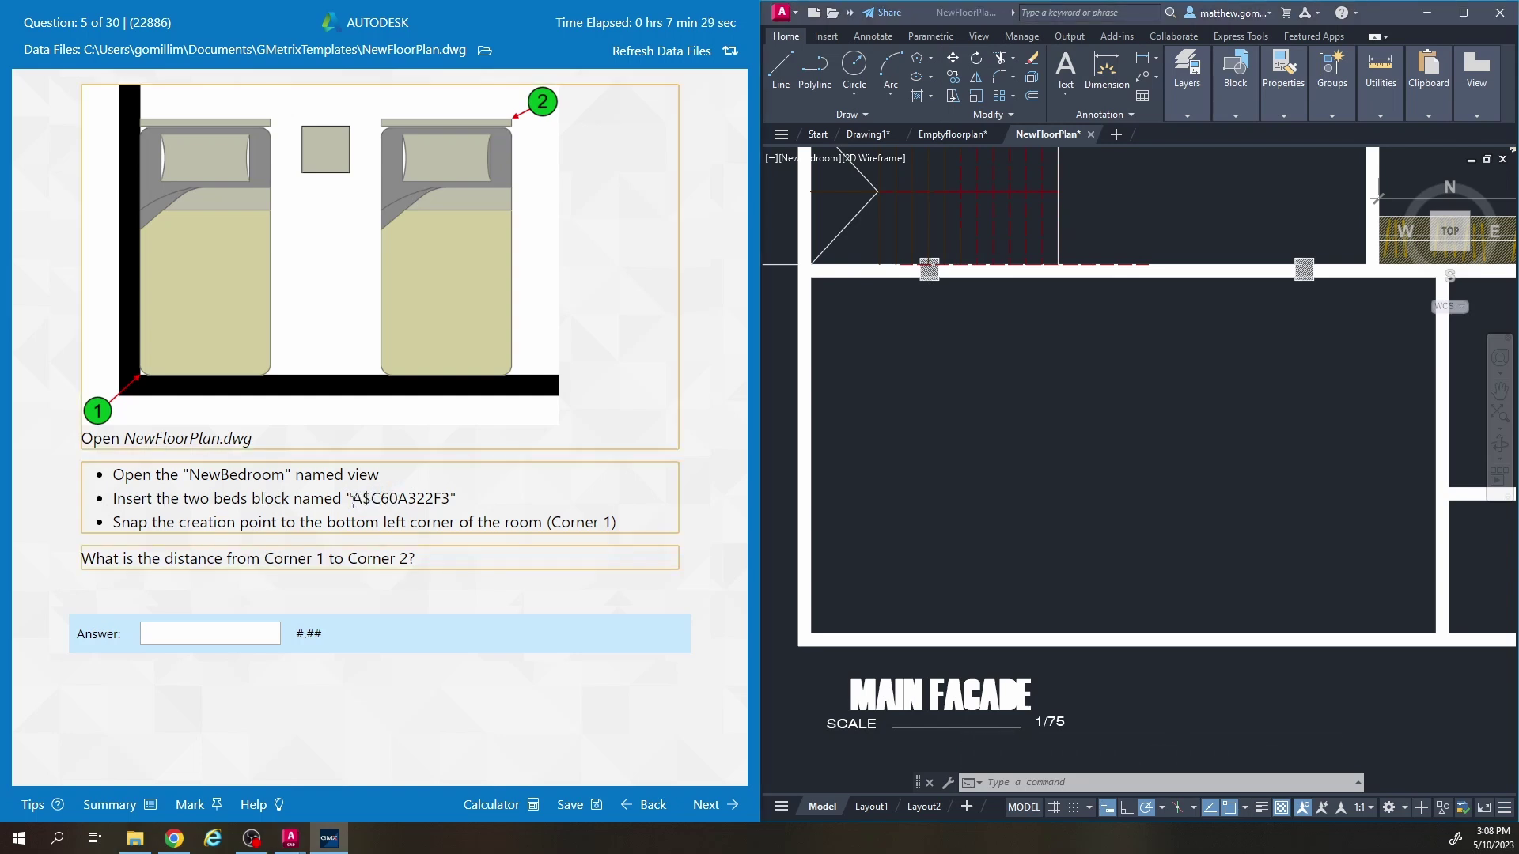
Insert block A$C60A322F3 from the Block gallery at the room's bottom-left corner.
left_click(1305, 228)
left_click(1239, 96)
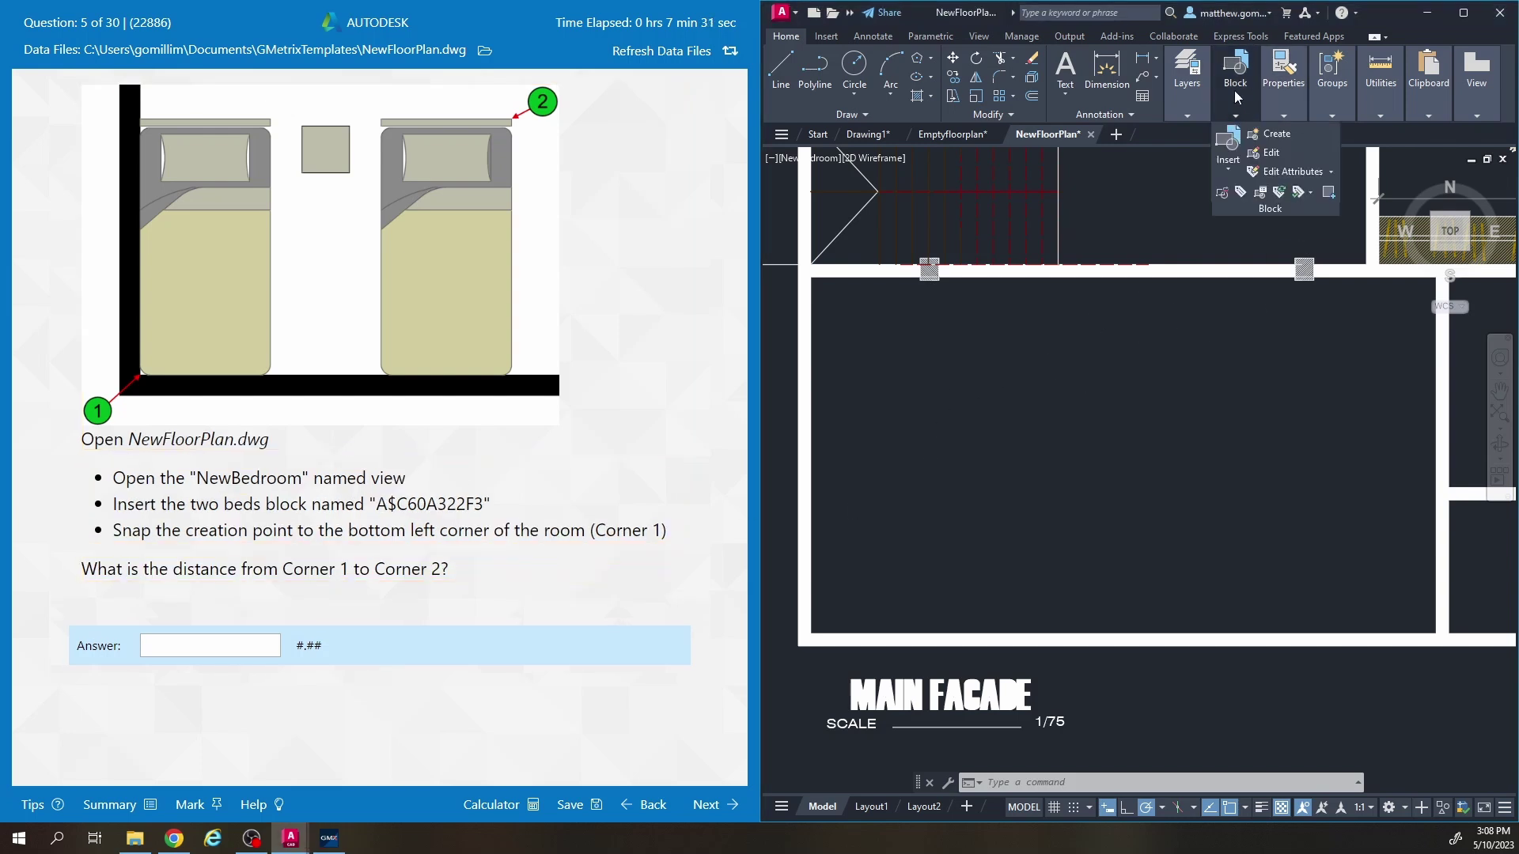
left_click(1232, 161)
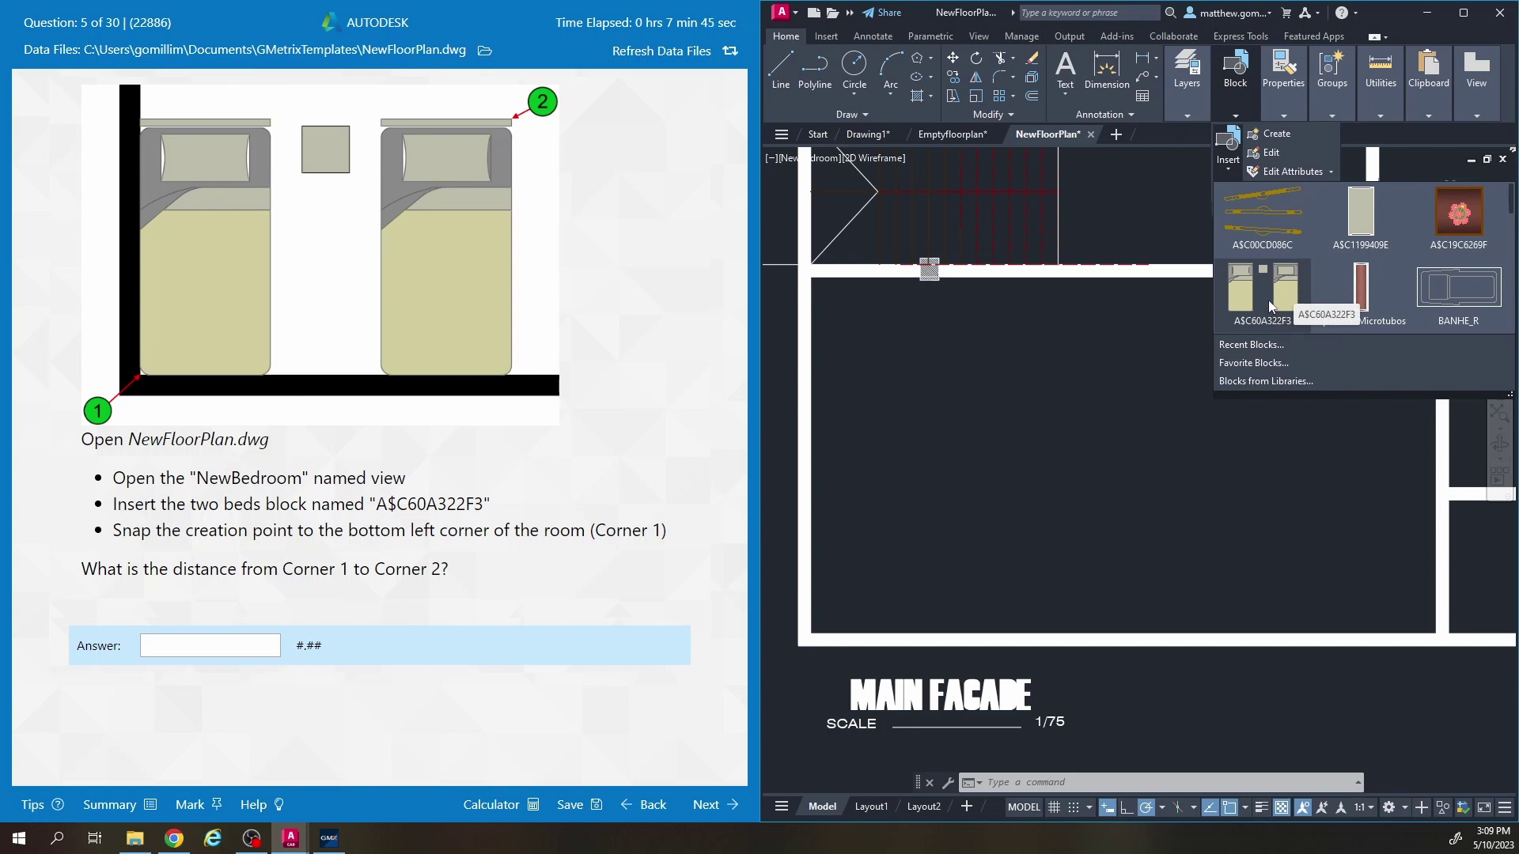
left_click(1269, 305)
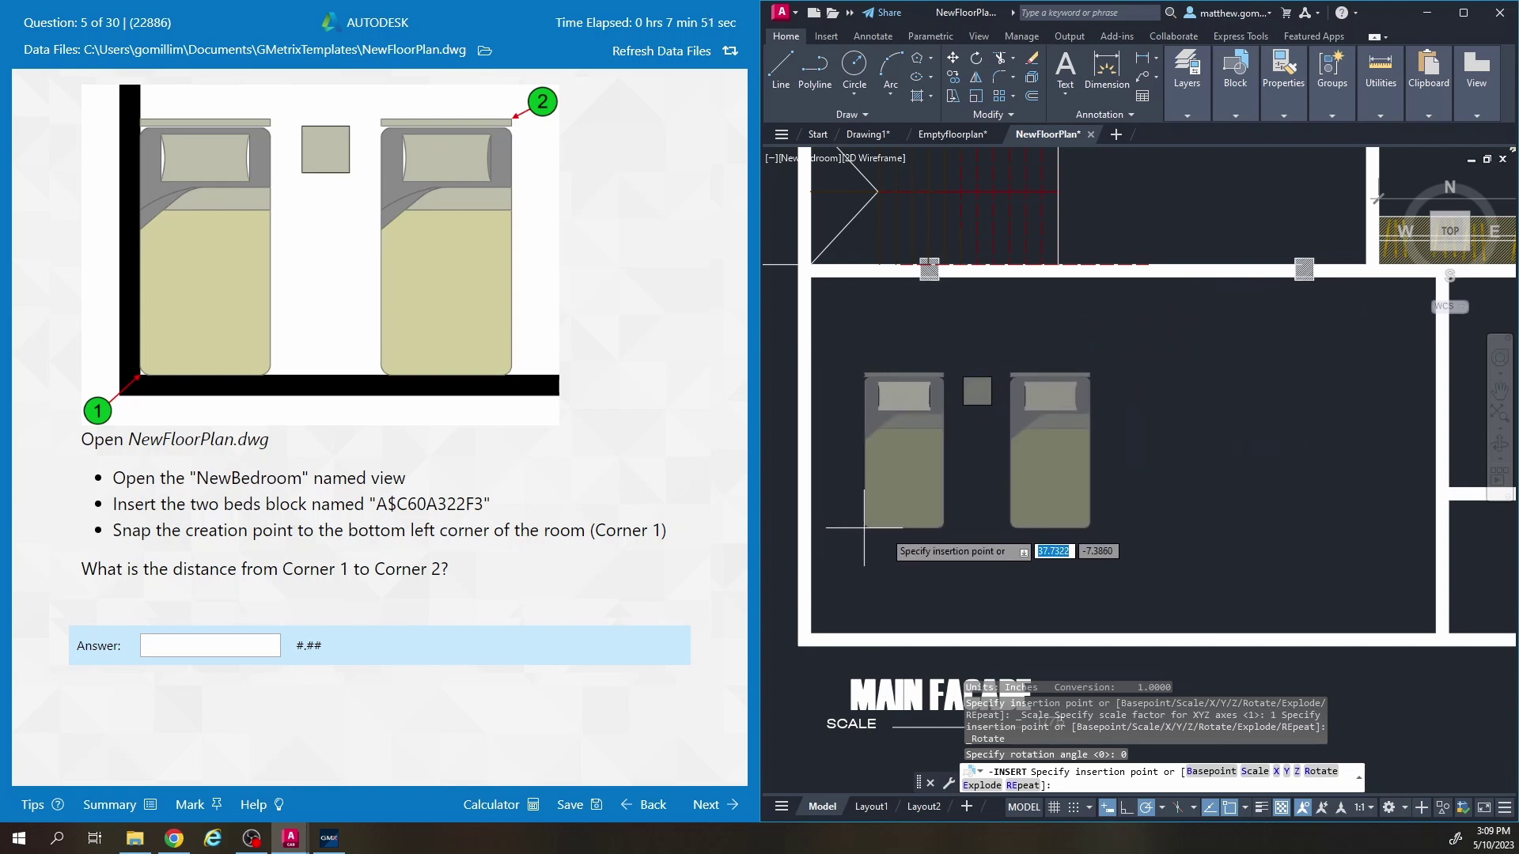
left_click(811, 633)
scroll(1092, 451, "up", 3)
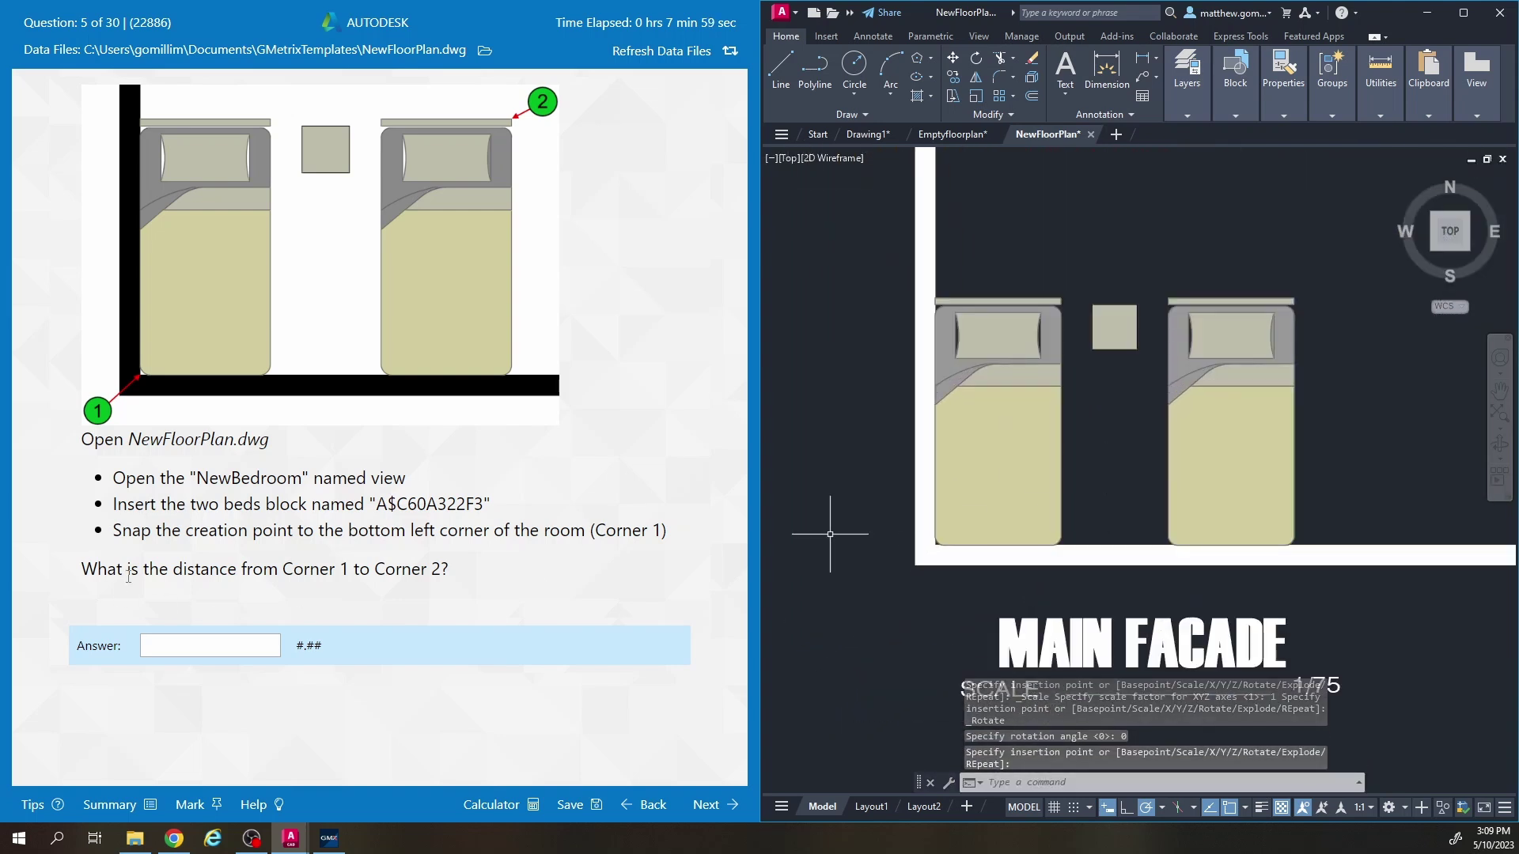
middle_click_drag(1000, 441, 973, 444)
Measure the distance from Corner 1 to the bed's top-right corner, reading 3.3717.
left_click(1364, 88)
left_click(1384, 168)
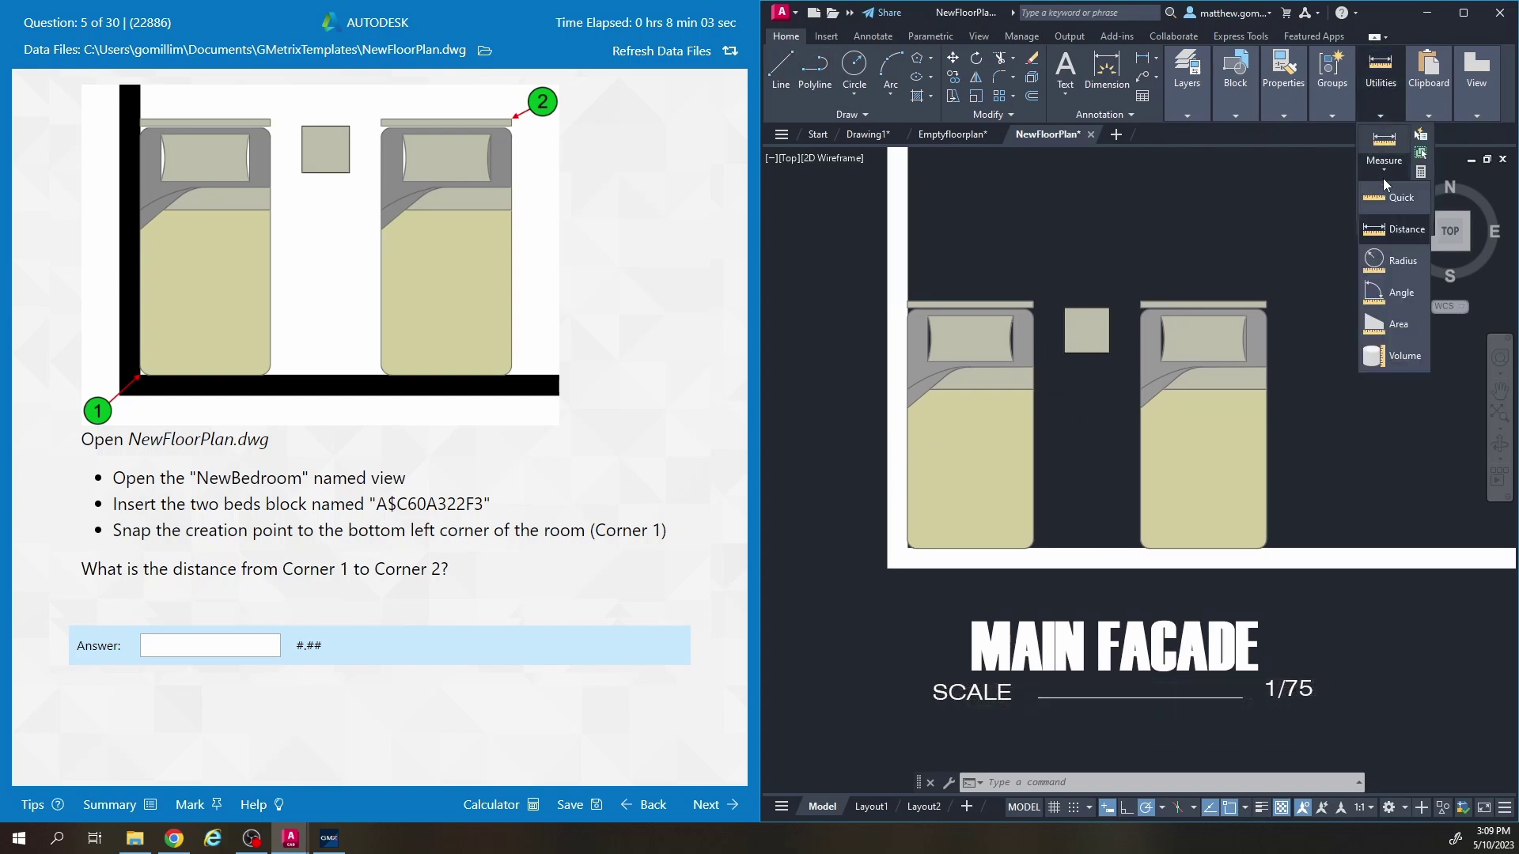
left_click(1400, 229)
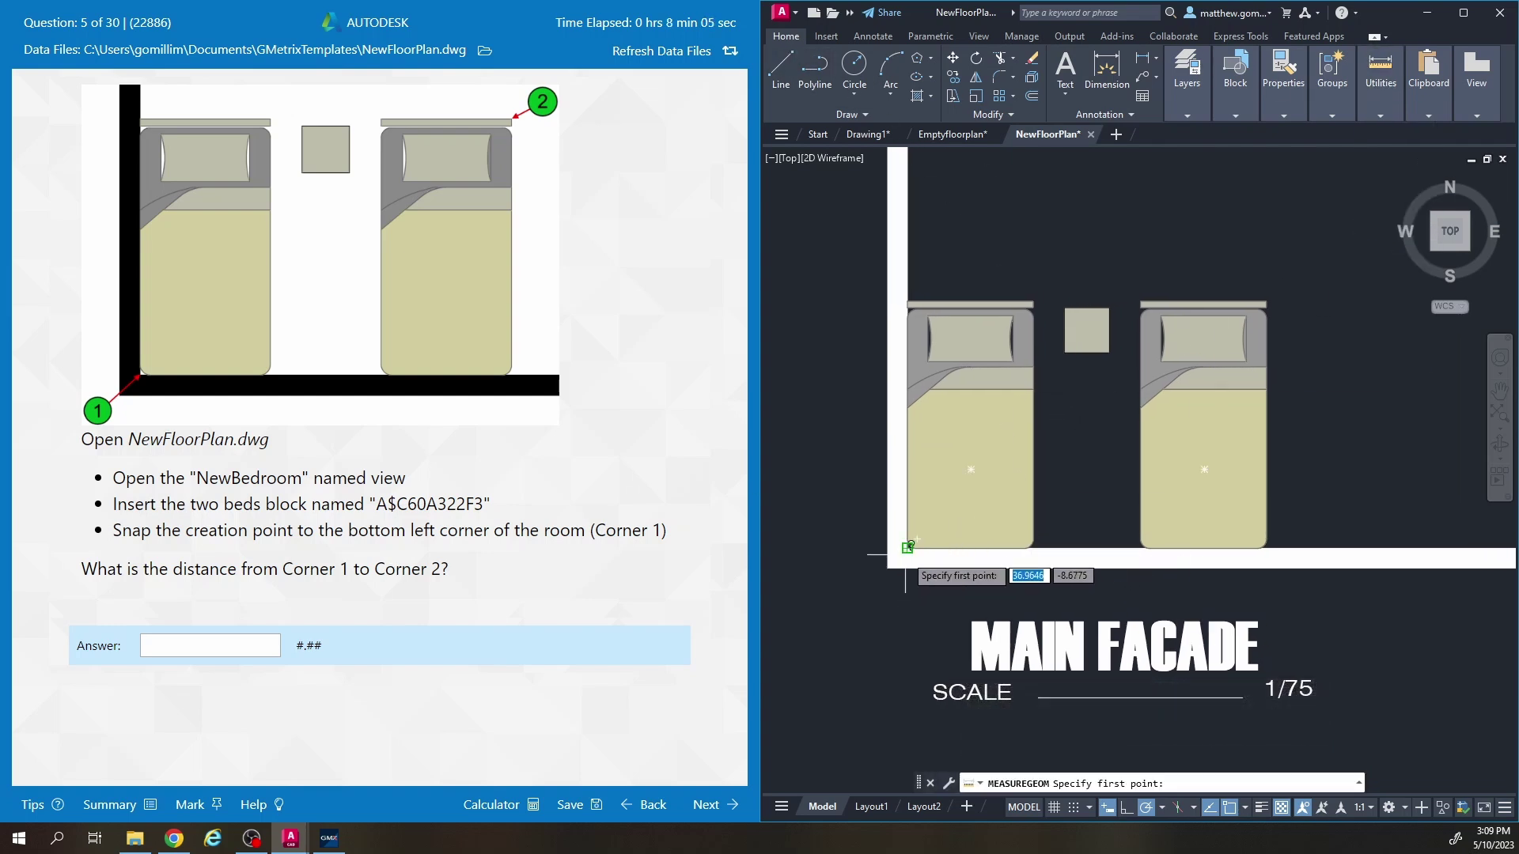
scroll(908, 546, "up", 5)
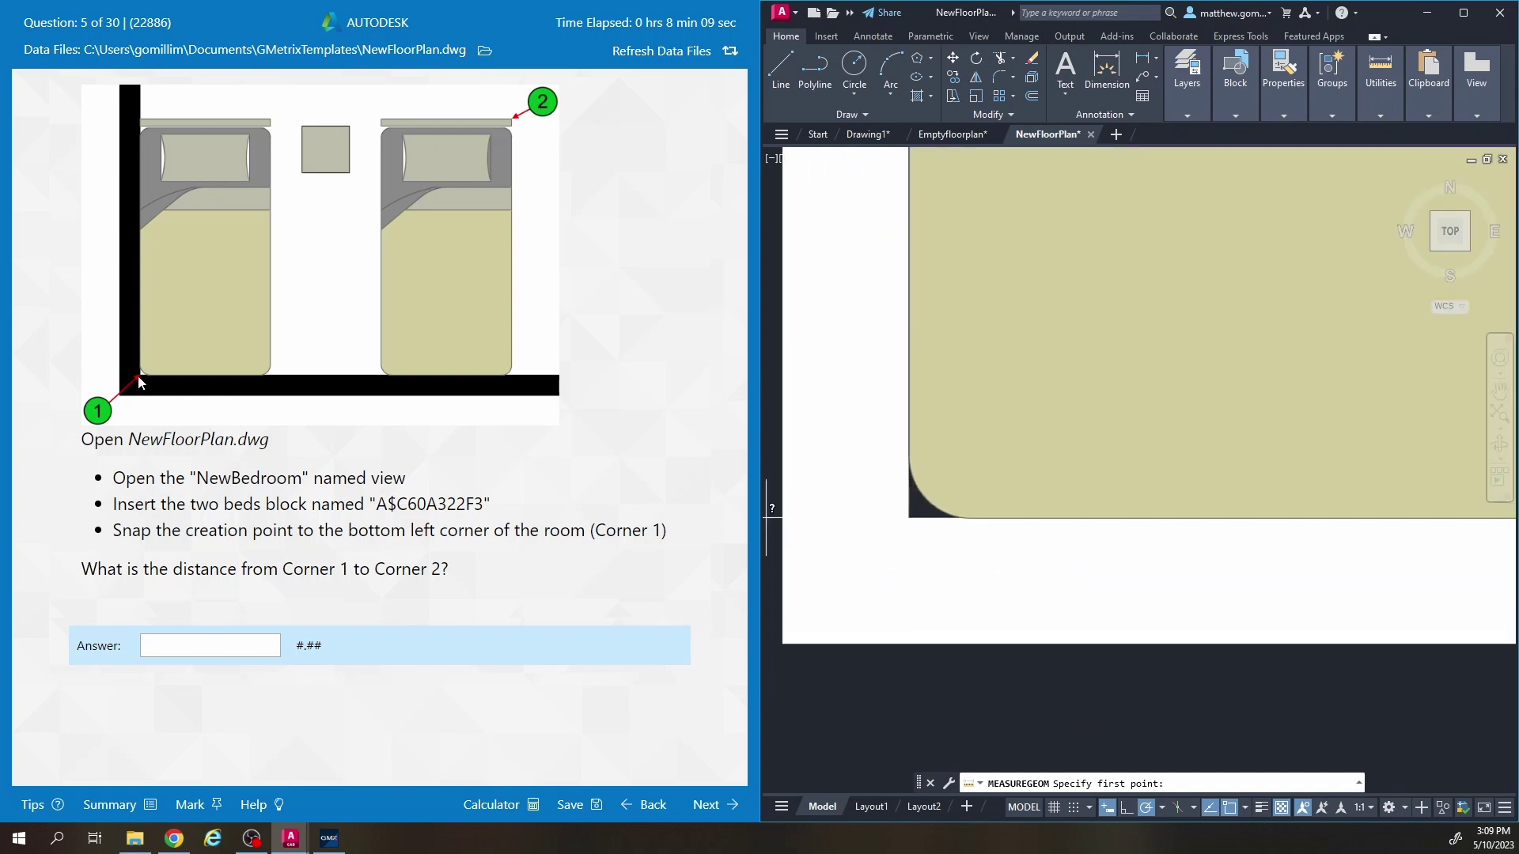
left_click(909, 518)
scroll(1029, 396, "down", 3)
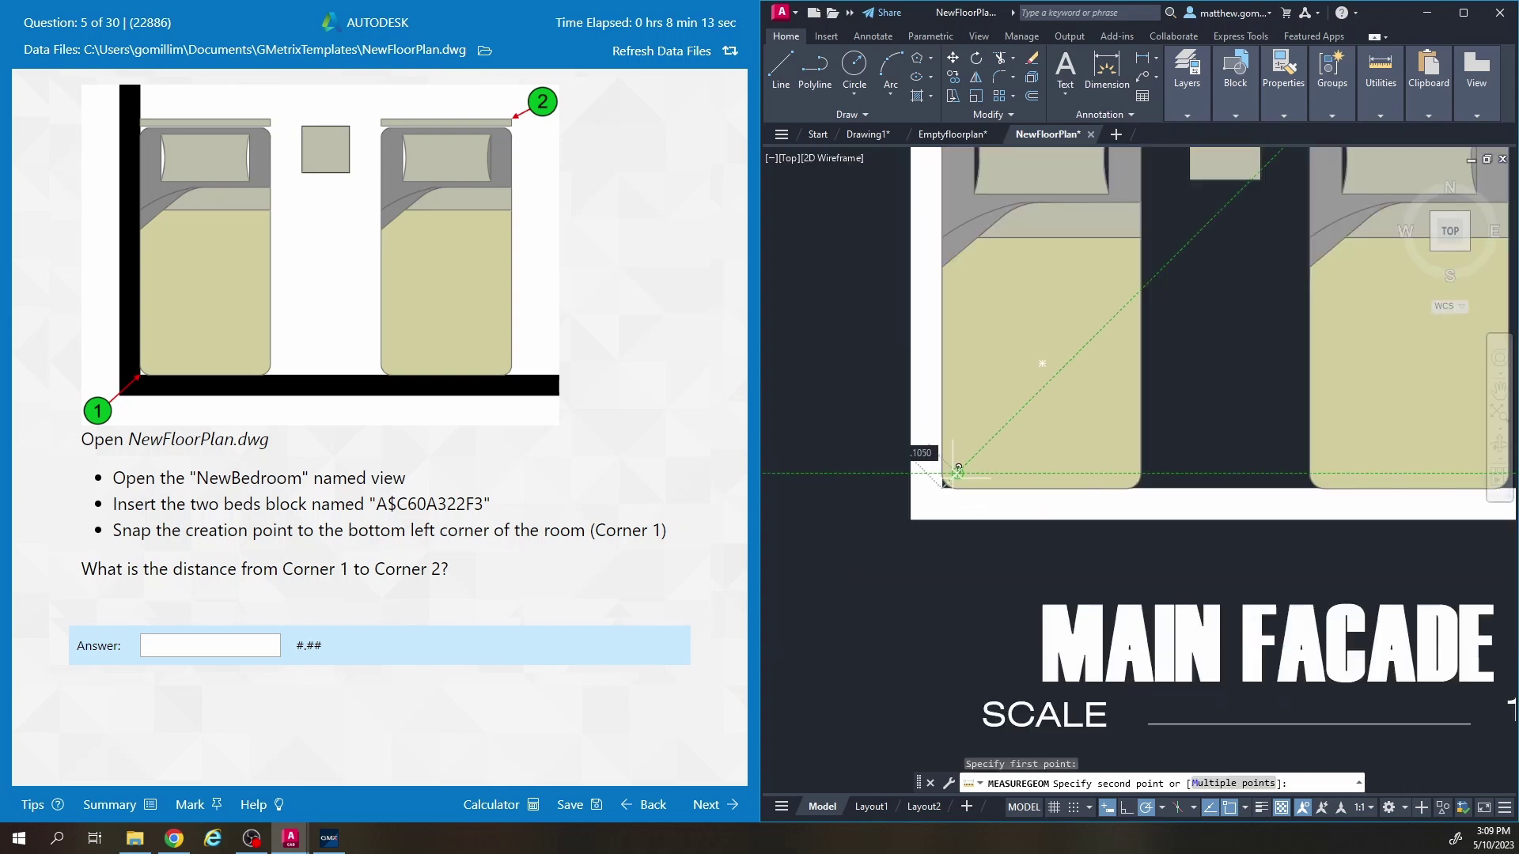
scroll(1345, 237, "up", 2)
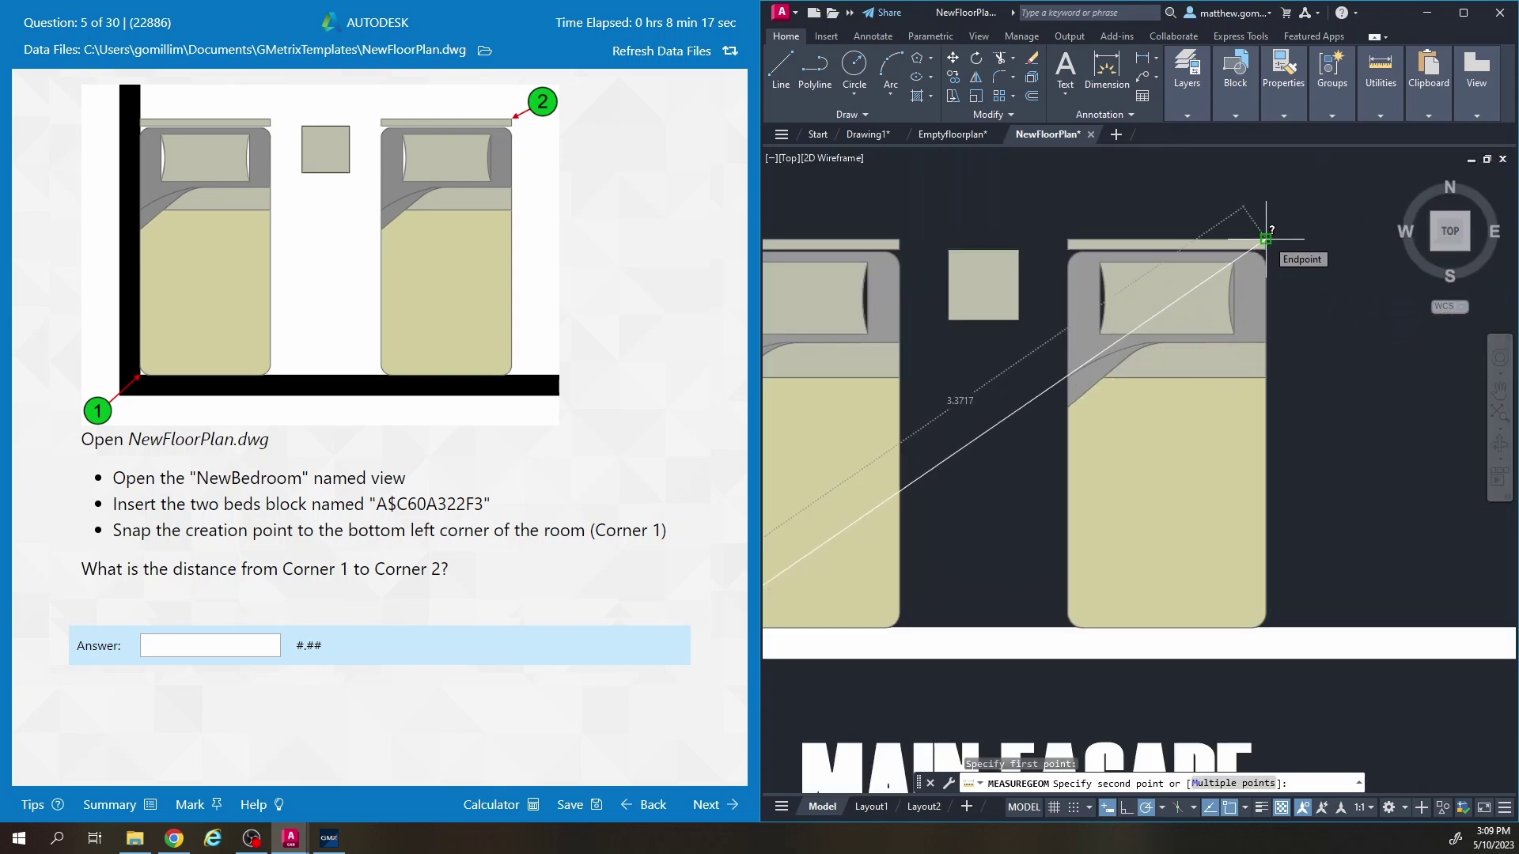
key("Escape")
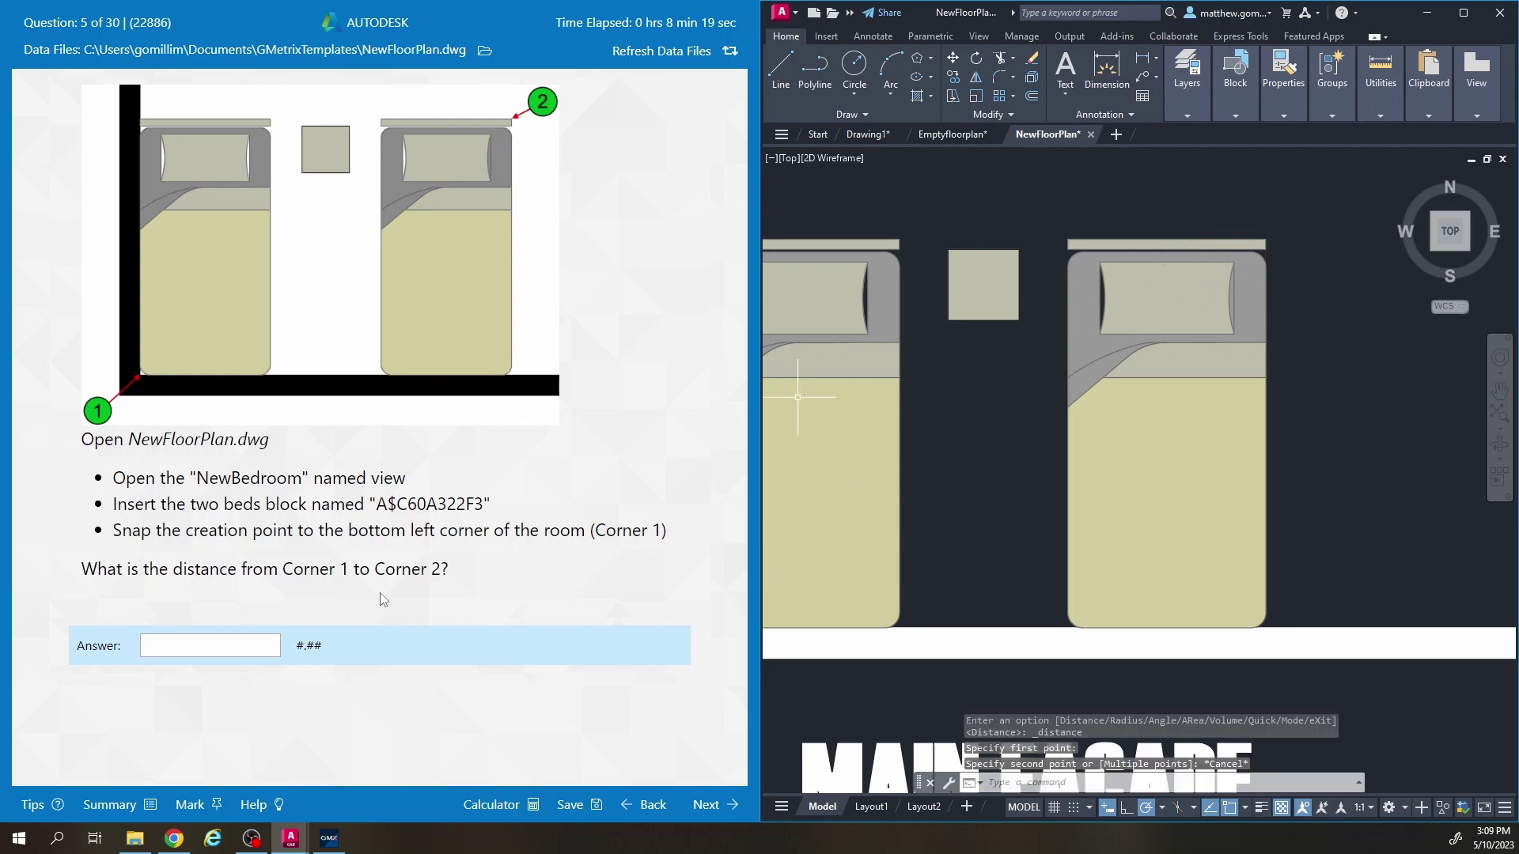
Enter 3.37 as the answer, submit it, and continue to question 6.
left_click(248, 638)
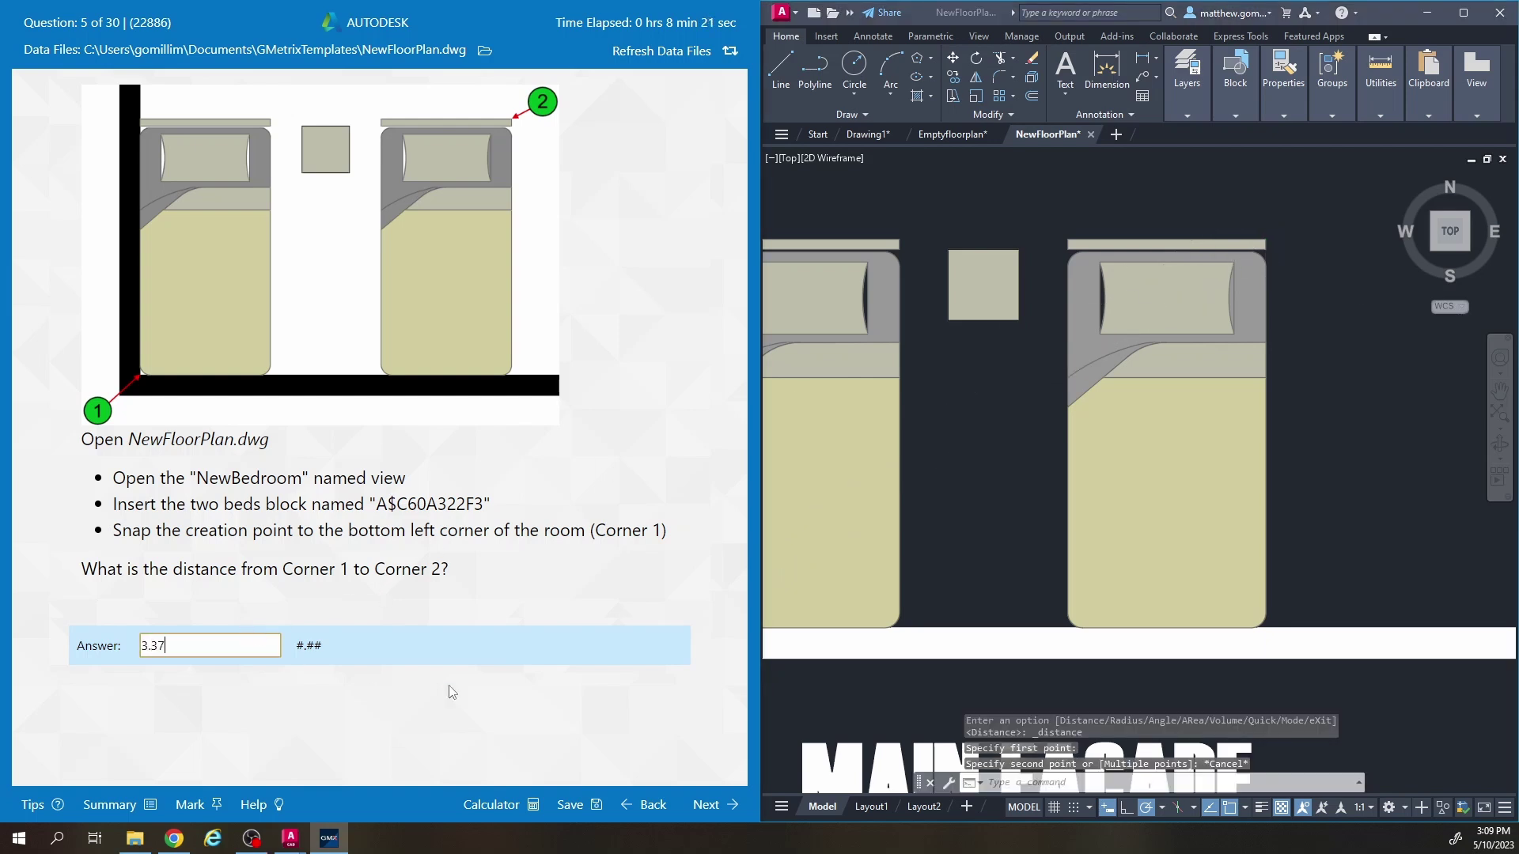
left_click(709, 805)
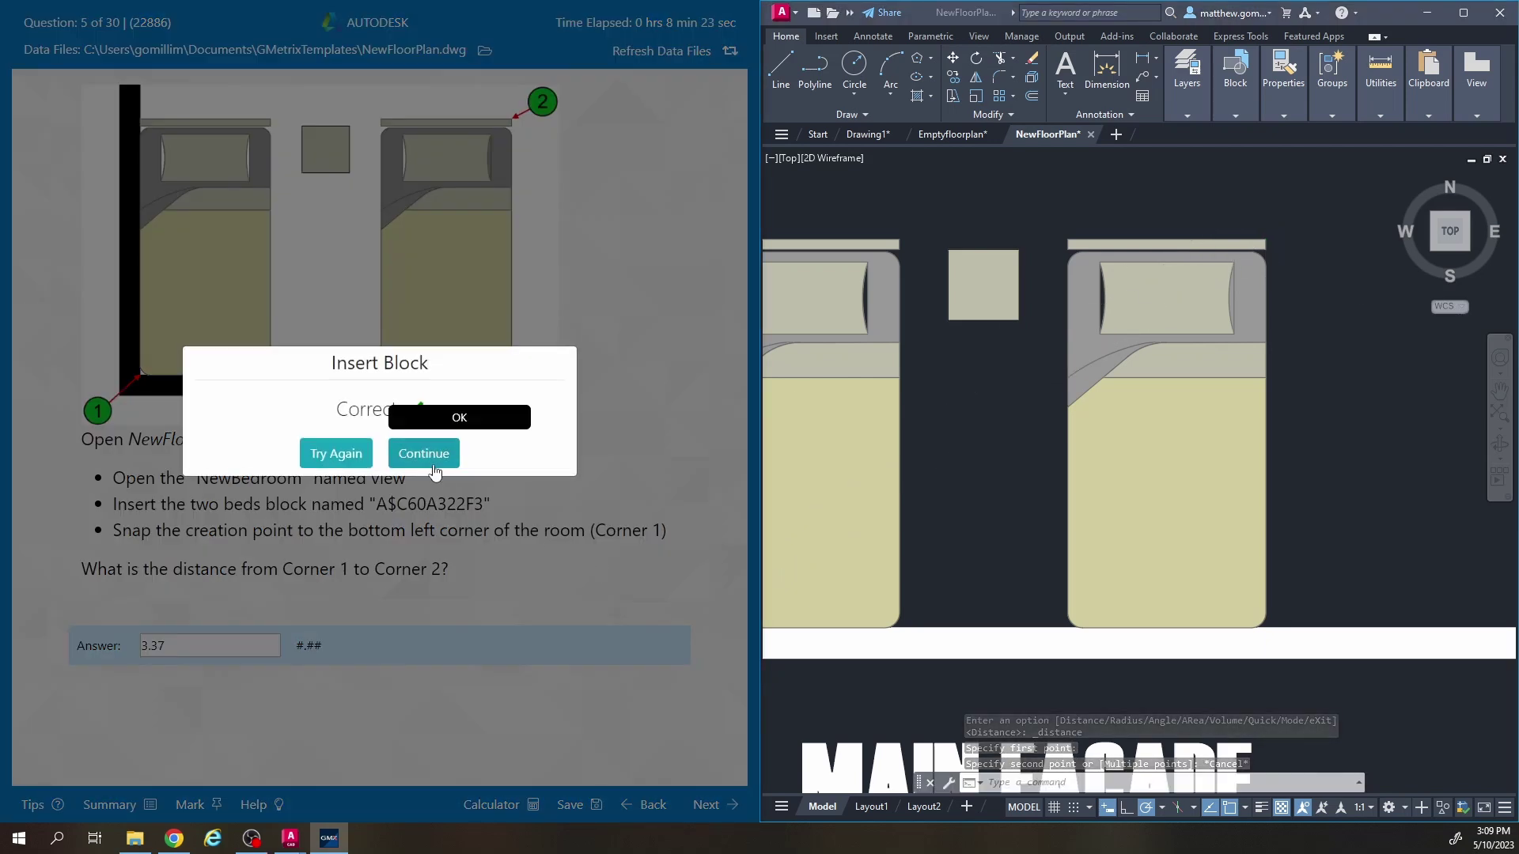
left_click(424, 454)
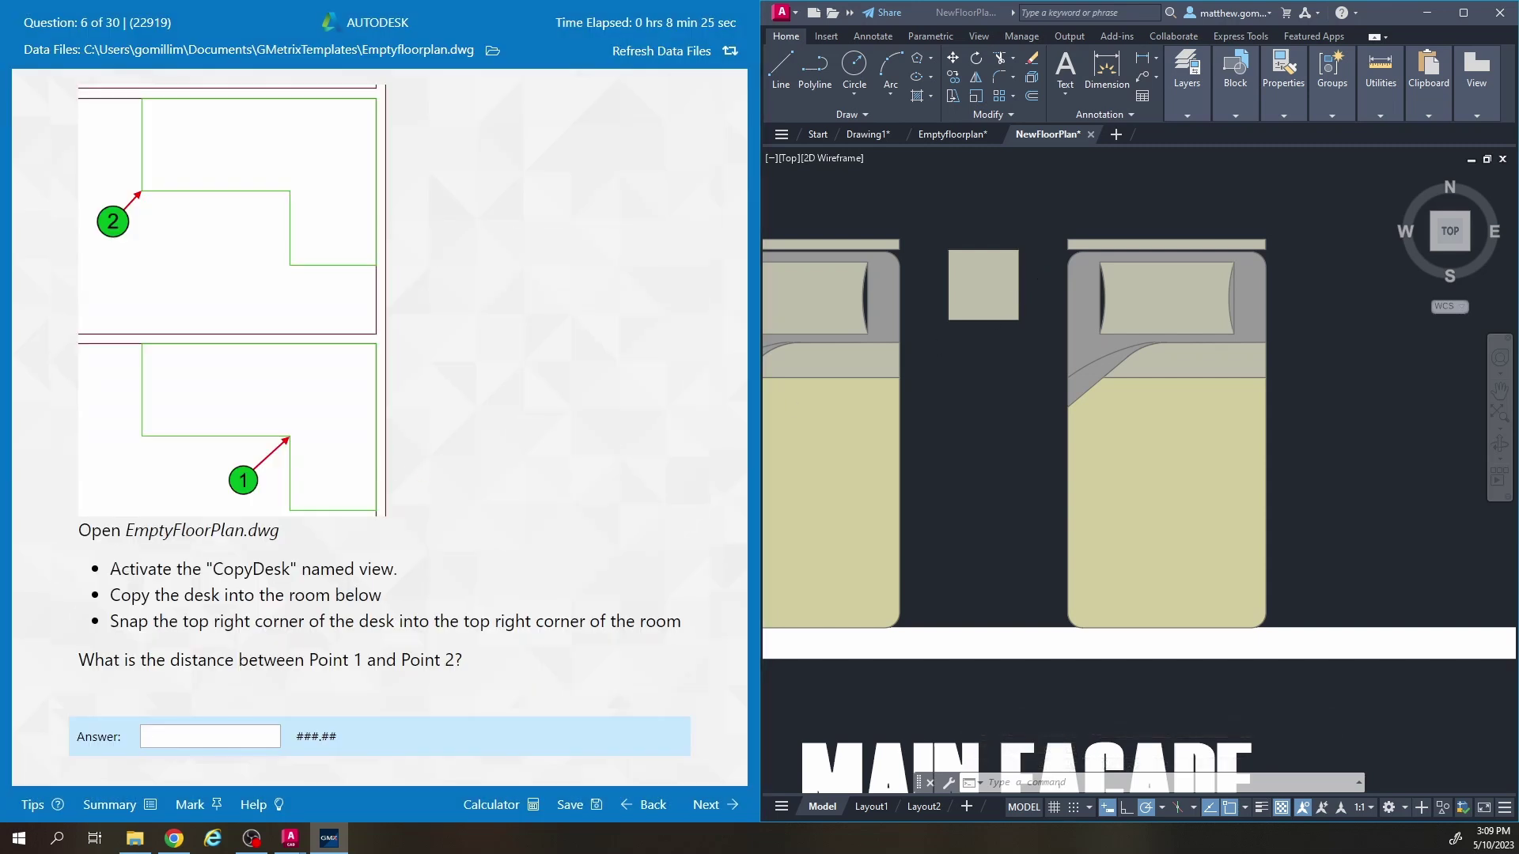
Reopen Emptyfloorplan.dwg fresh without saving changes, and close NewFloorPlan without saving.
left_click(1071, 205)
left_click(953, 134)
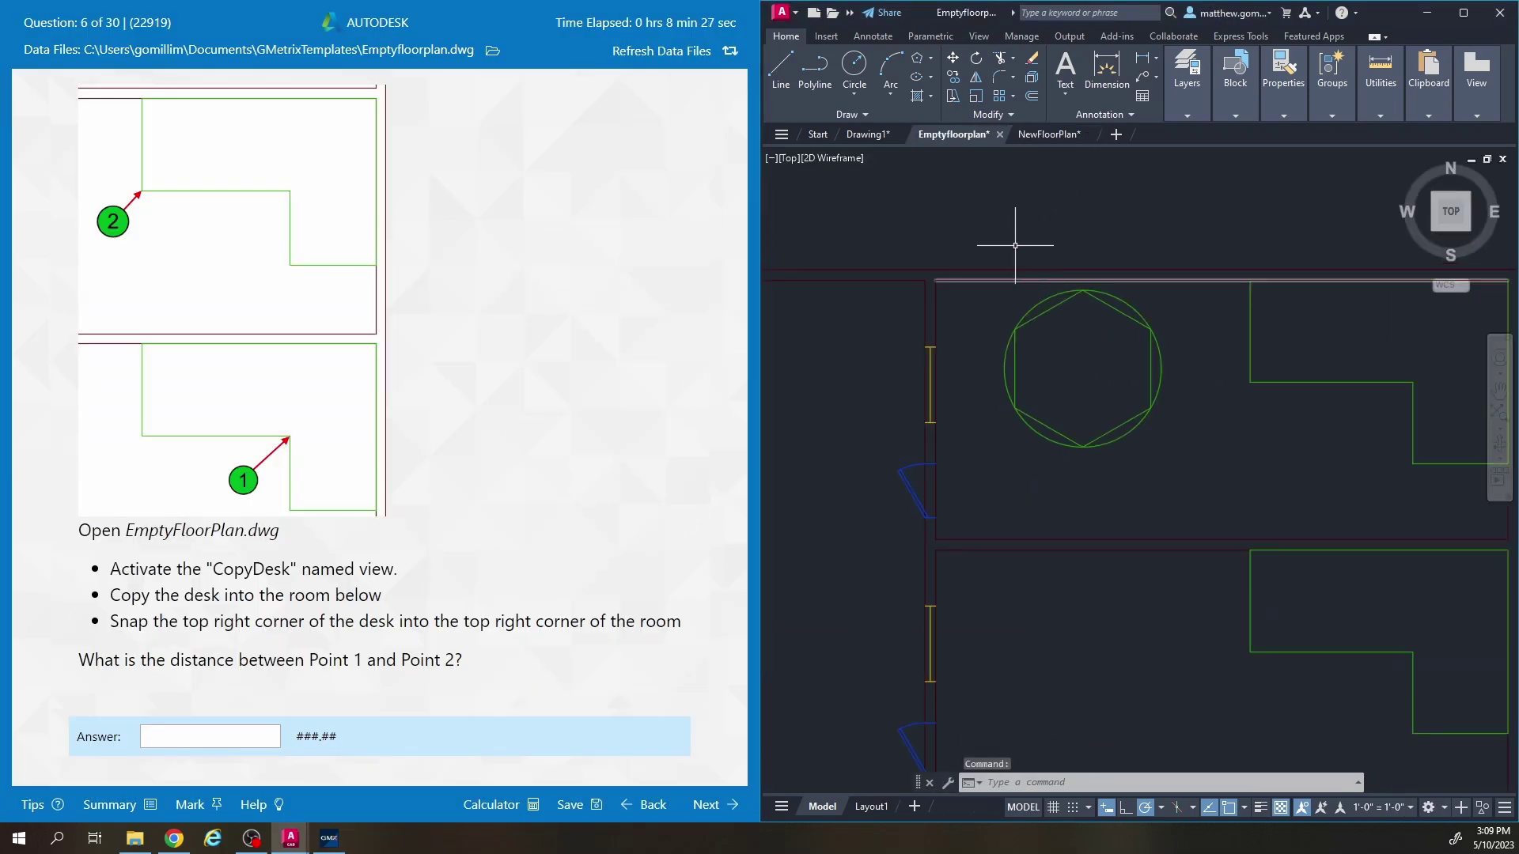
left_click(1001, 136)
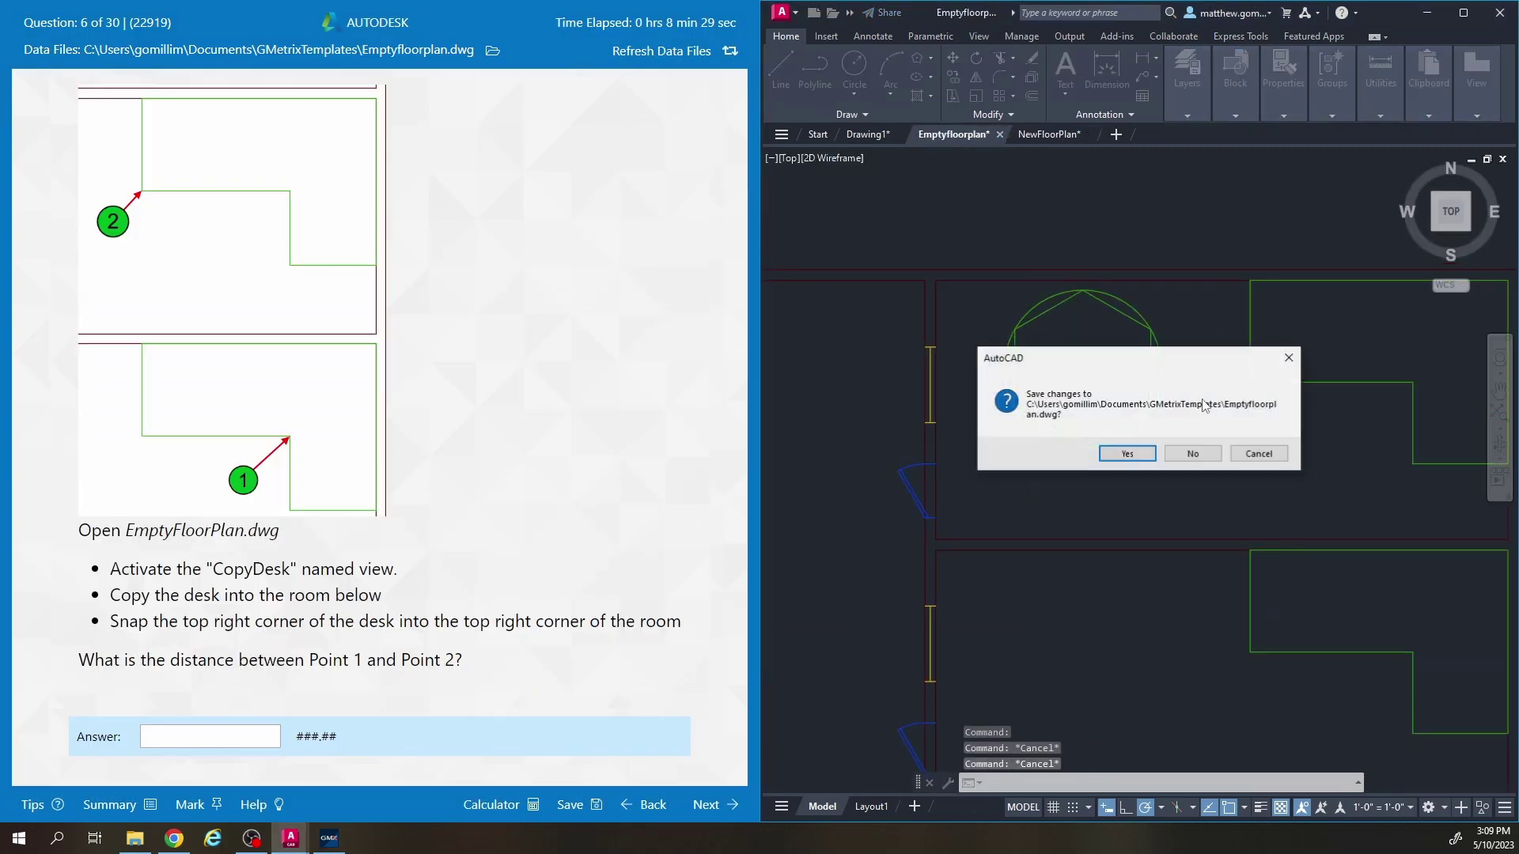
left_click(1195, 458)
left_click(781, 12)
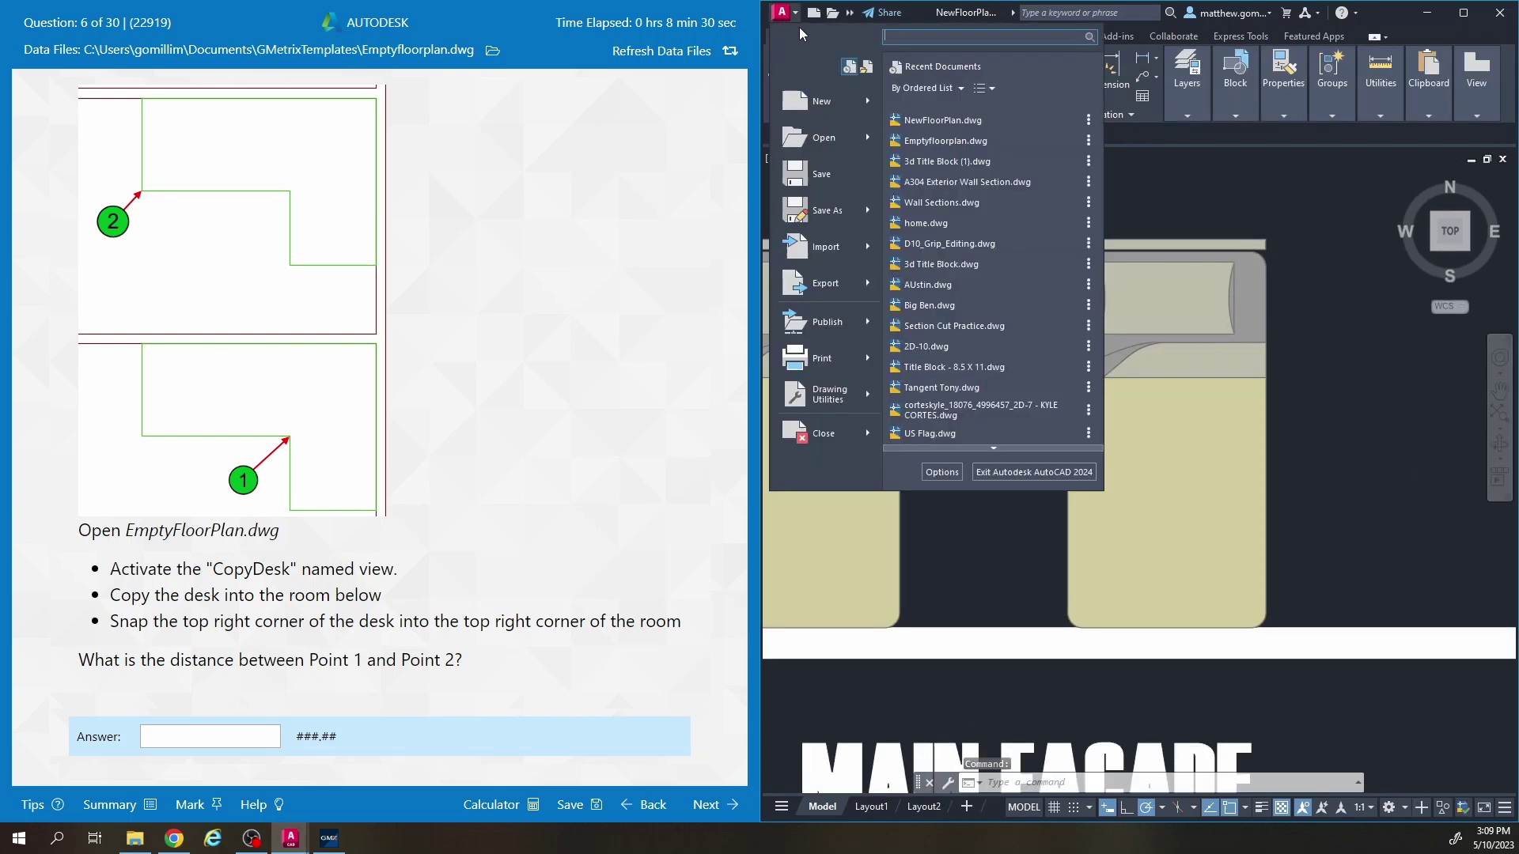
left_click(961, 141)
left_click(991, 135)
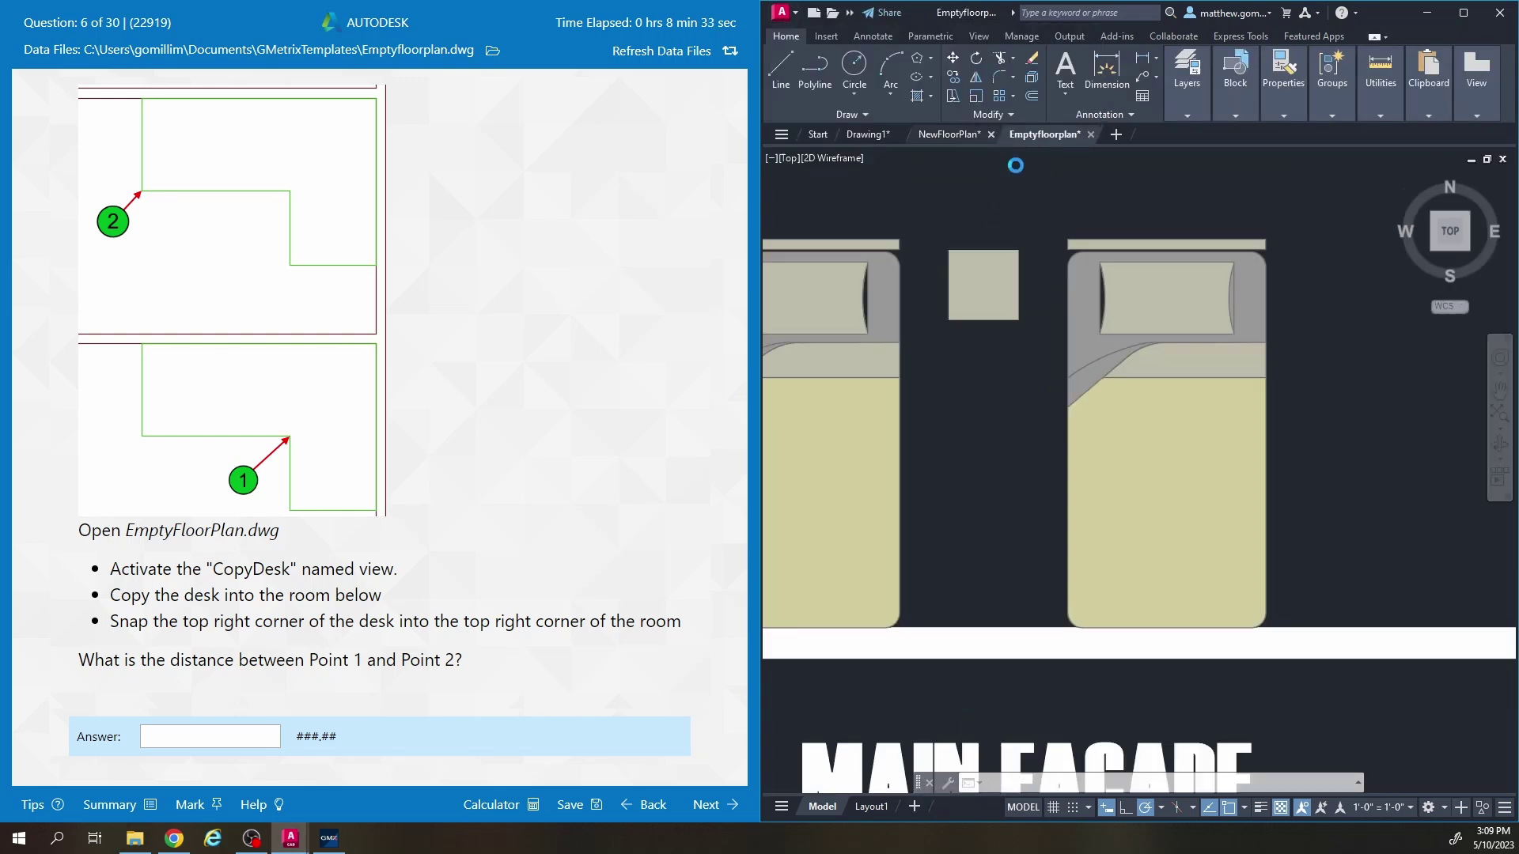
left_click(1163, 452)
Restore the CopyDesk named view and zoom out to show the room below.
middle_click_drag(1033, 541, 1072, 370)
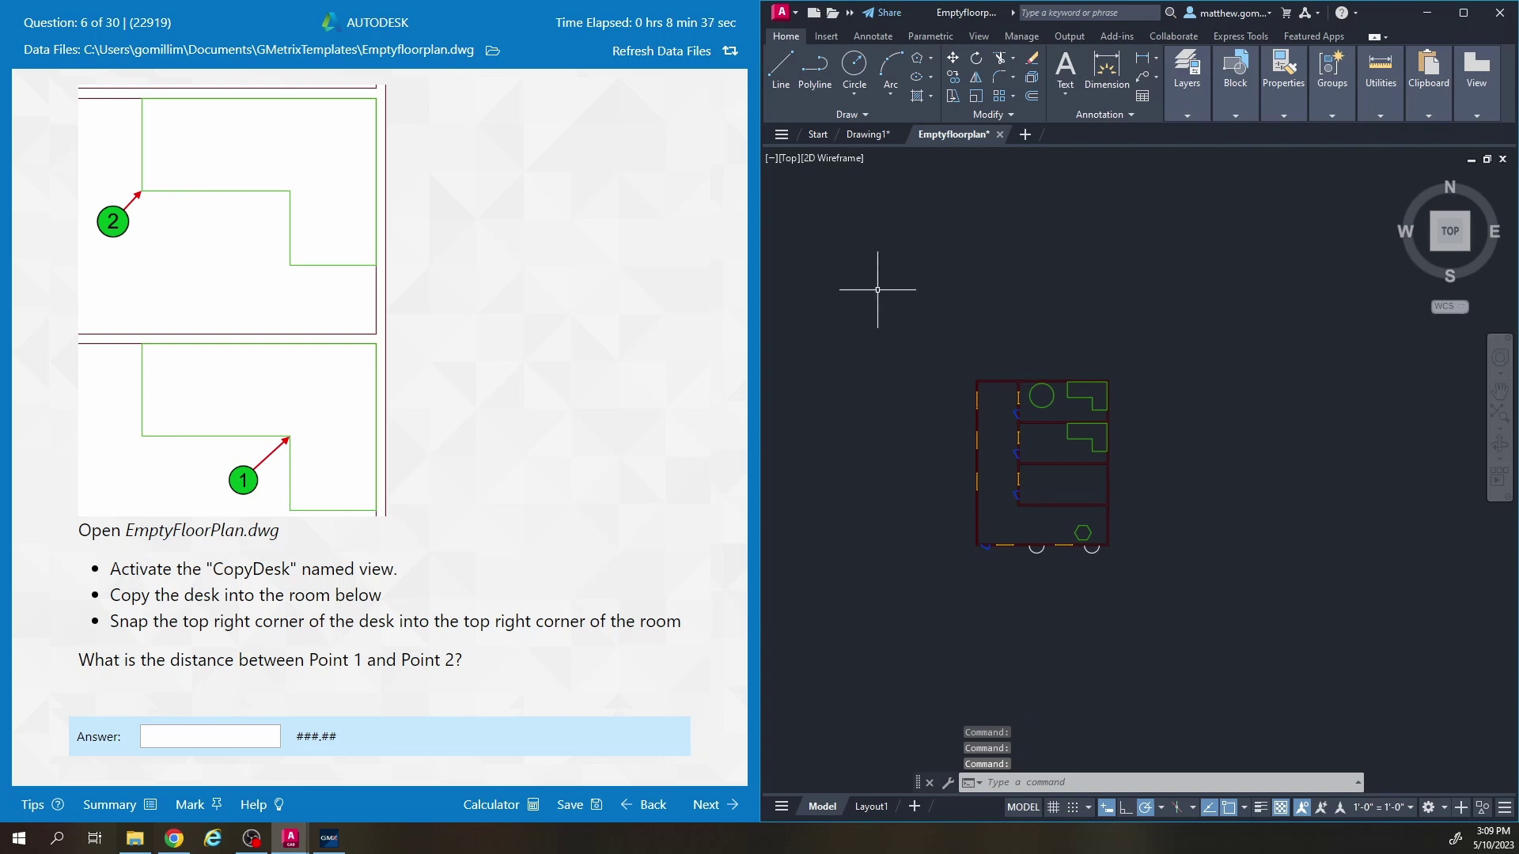
left_click(788, 161)
mouse_move(832, 170)
left_click(990, 190)
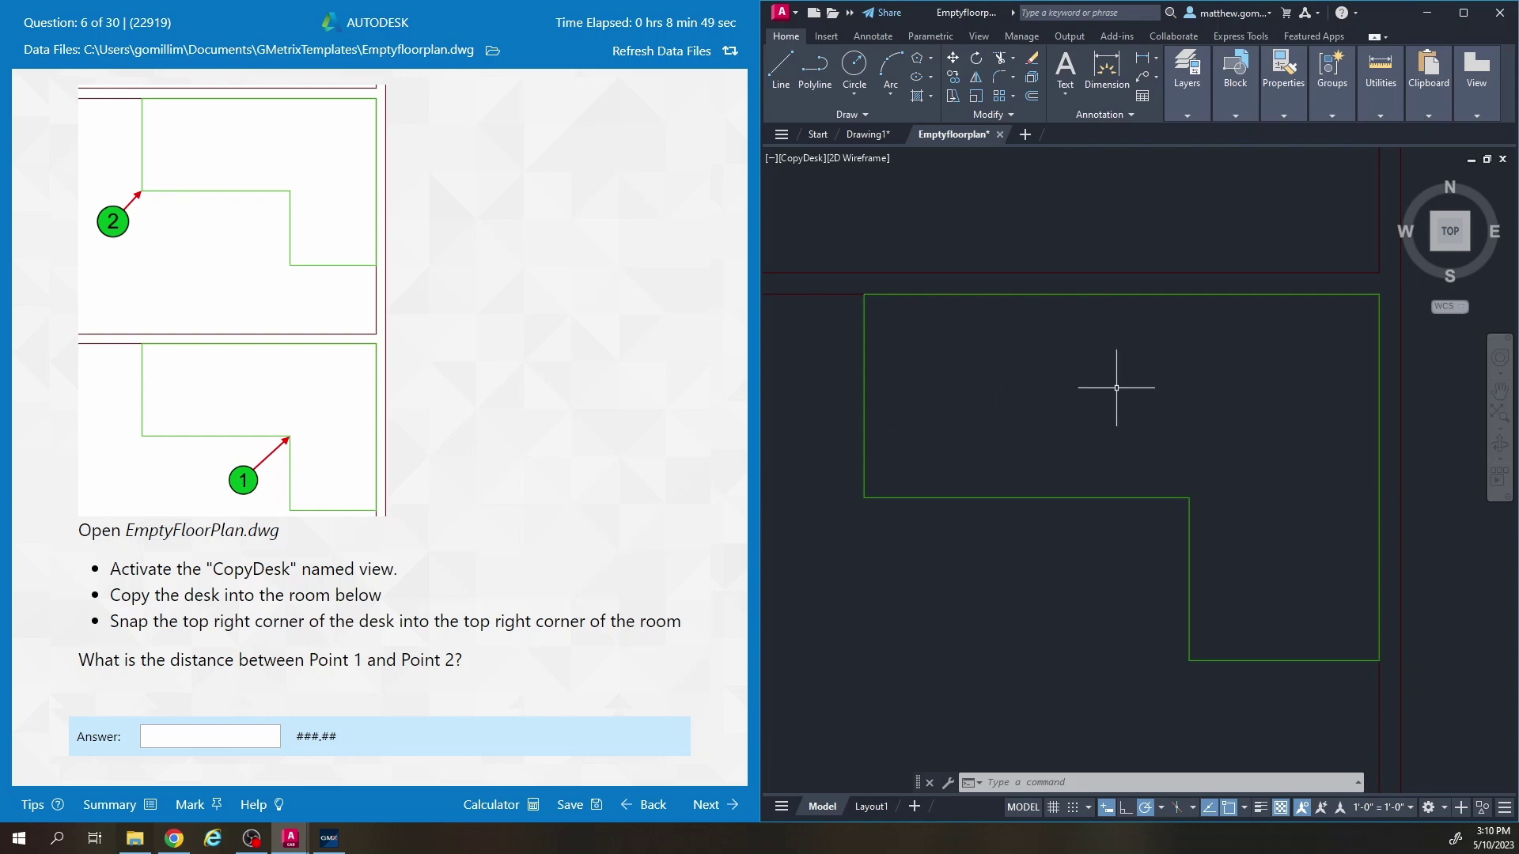
scroll(1088, 405, "down", 6)
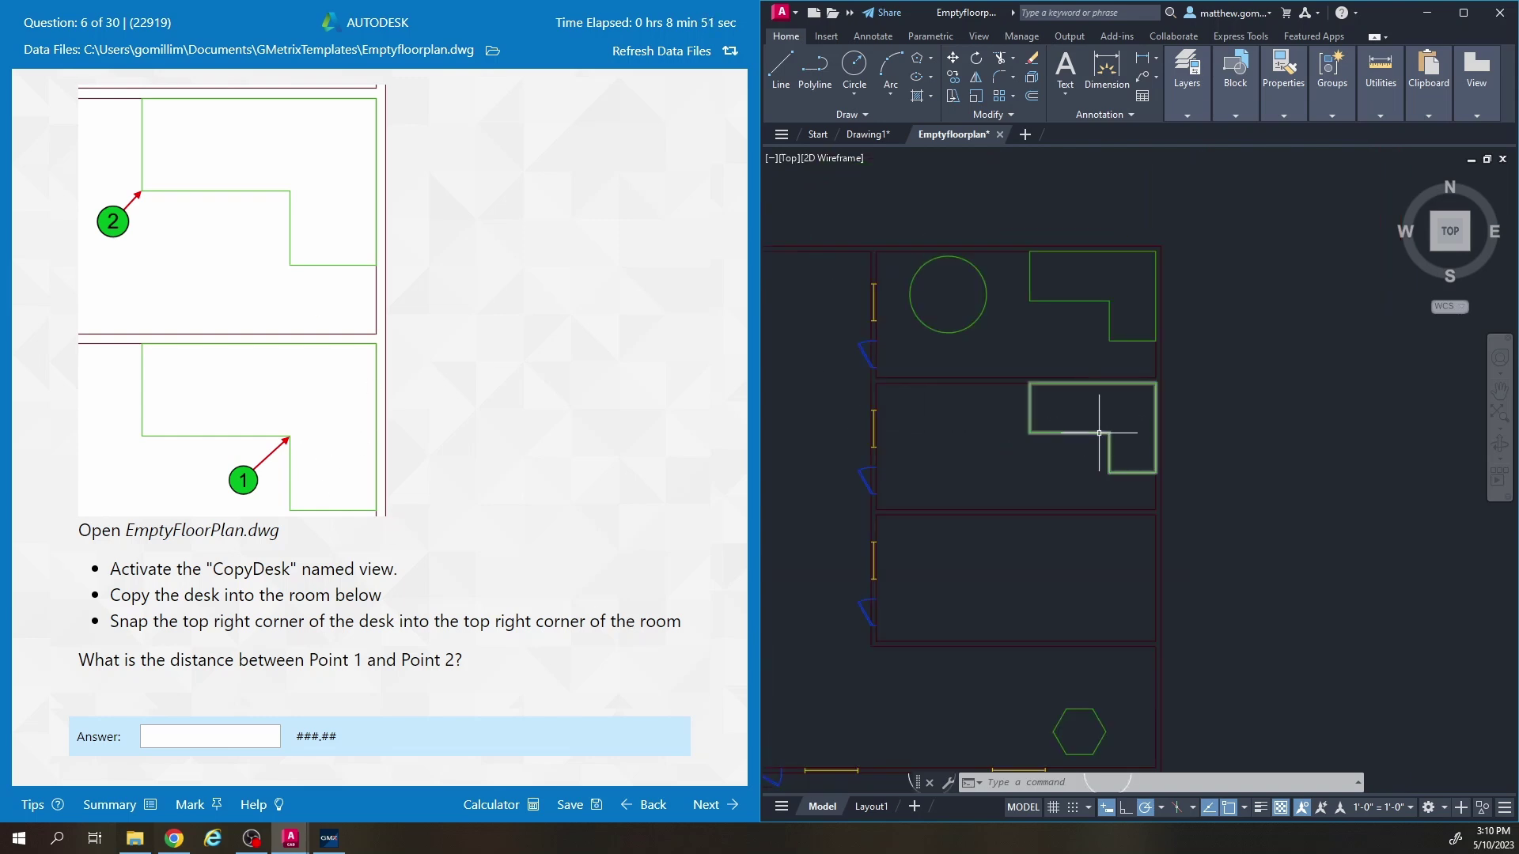
Copy the desk from its top-right corner to the lower room's top-right corner.
left_click(1093, 434)
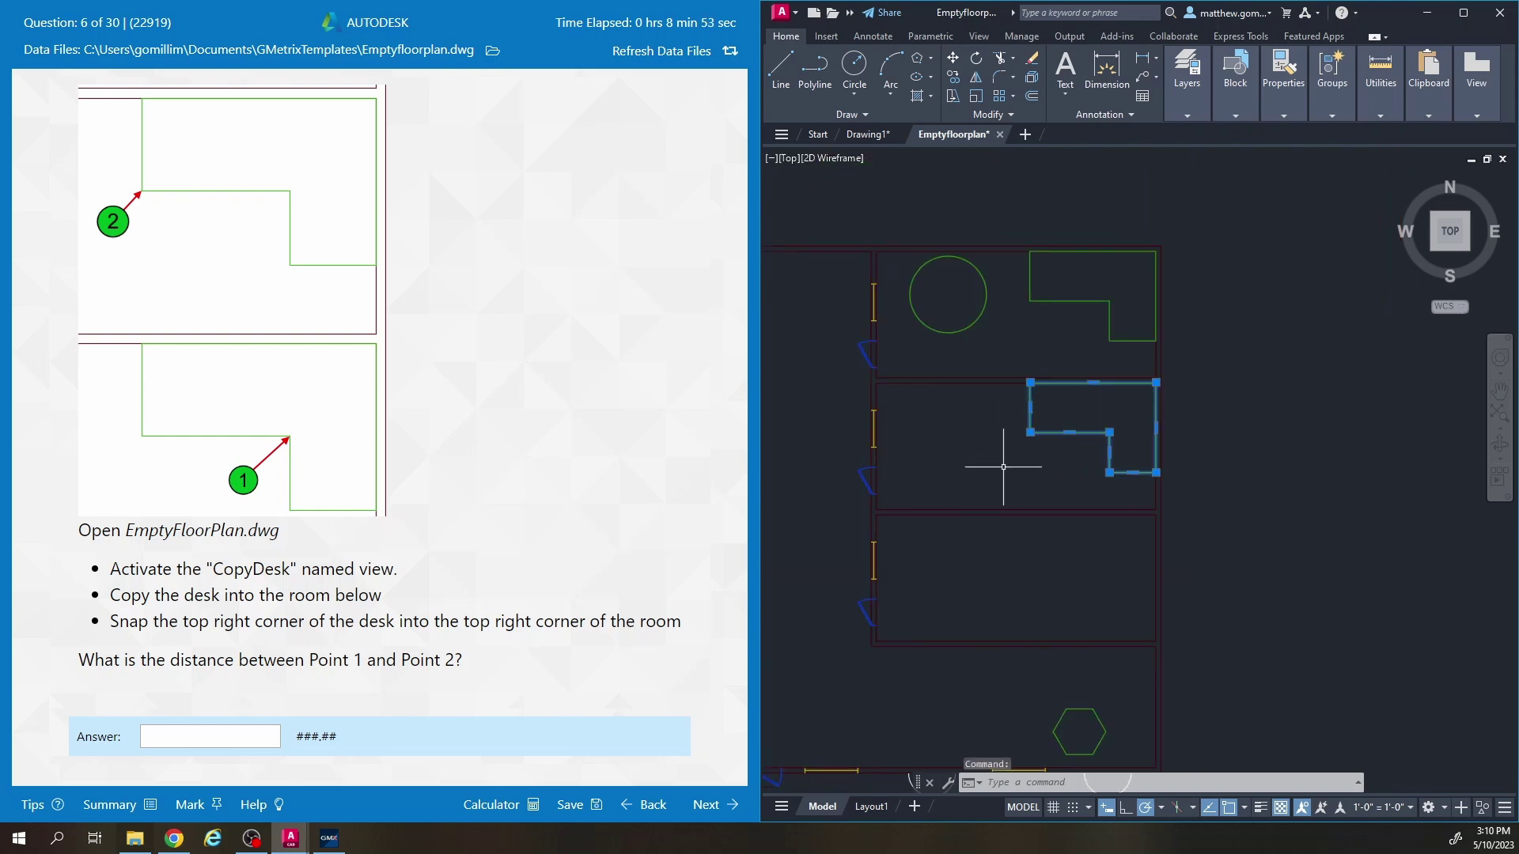
scroll(1124, 443, "up", 2)
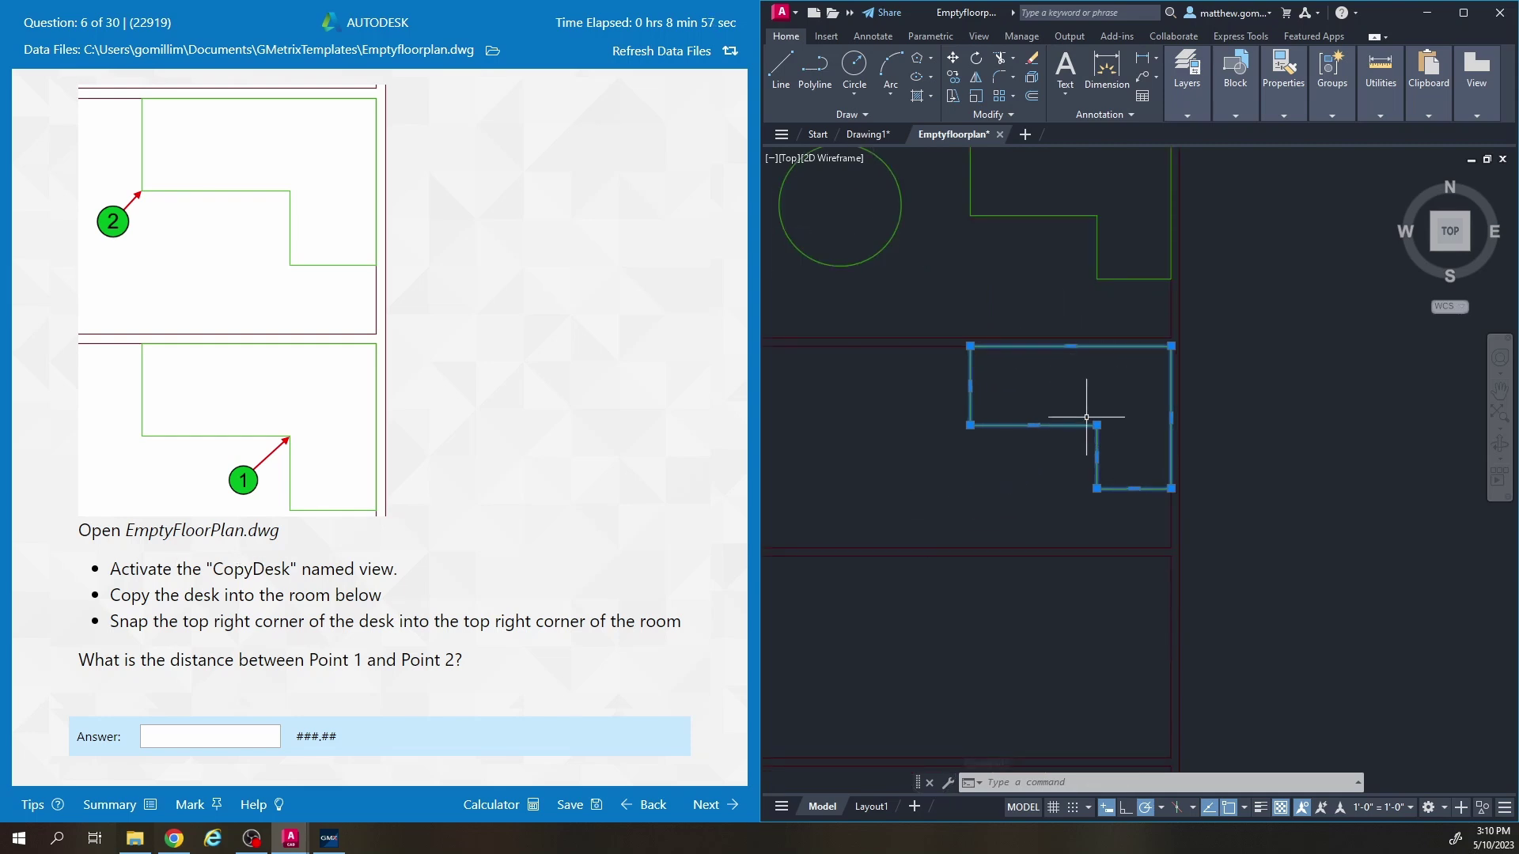
left_click(954, 78)
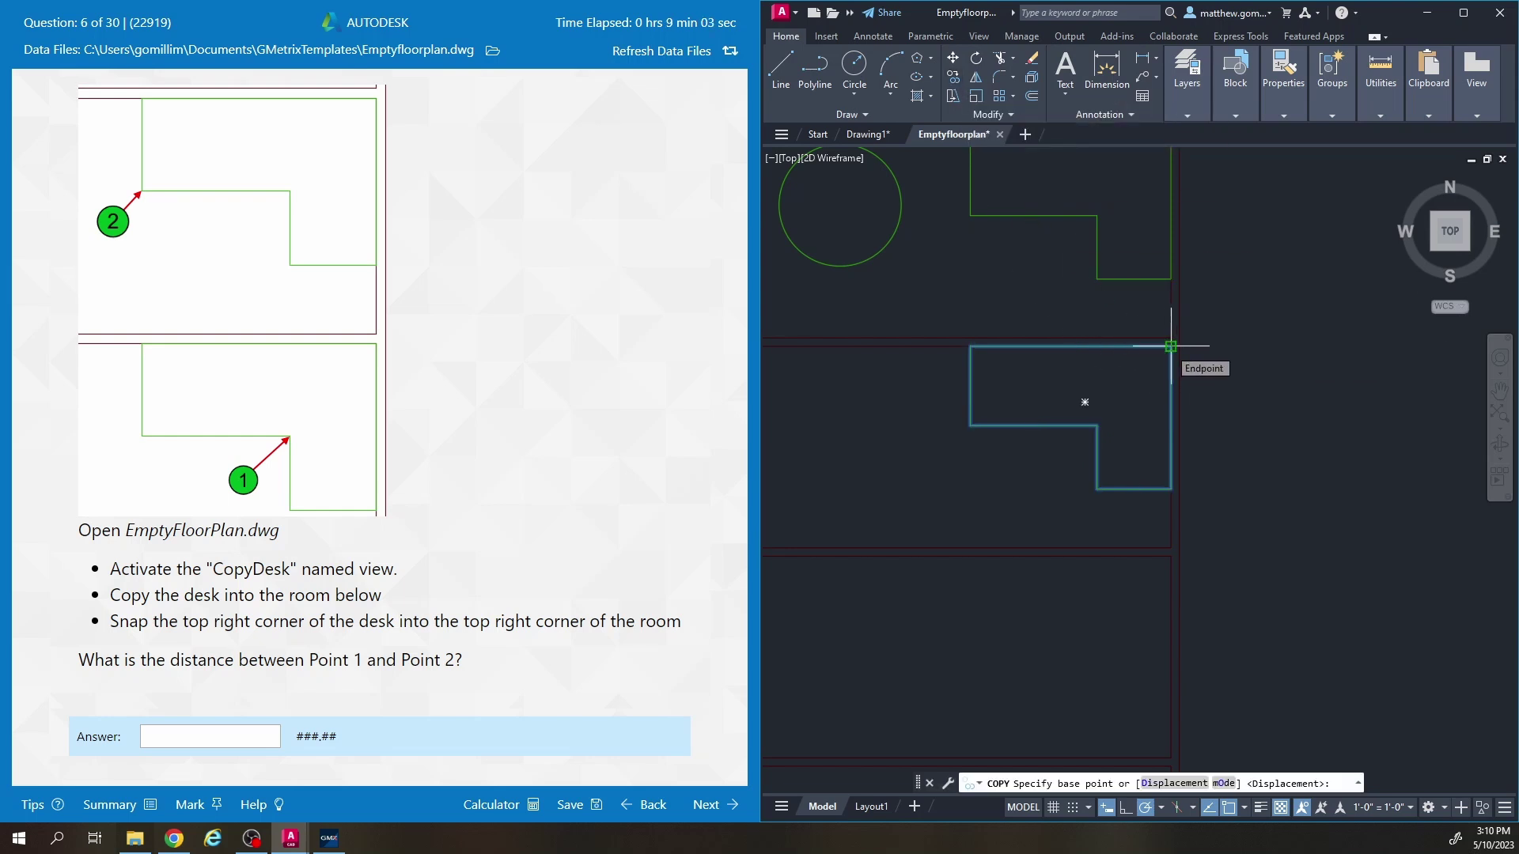
left_click(1171, 346)
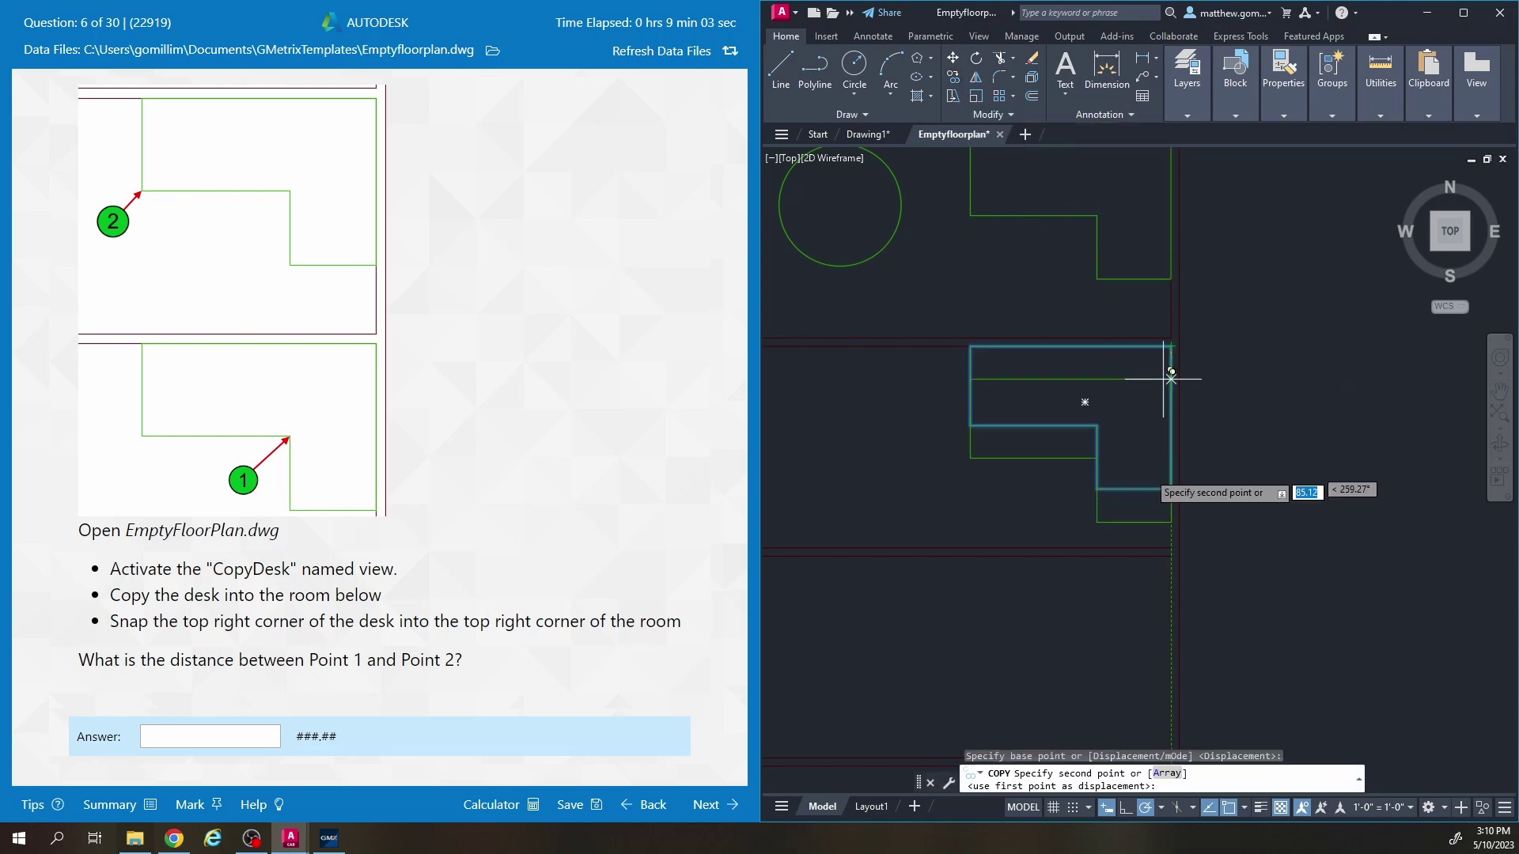
left_click(1172, 557)
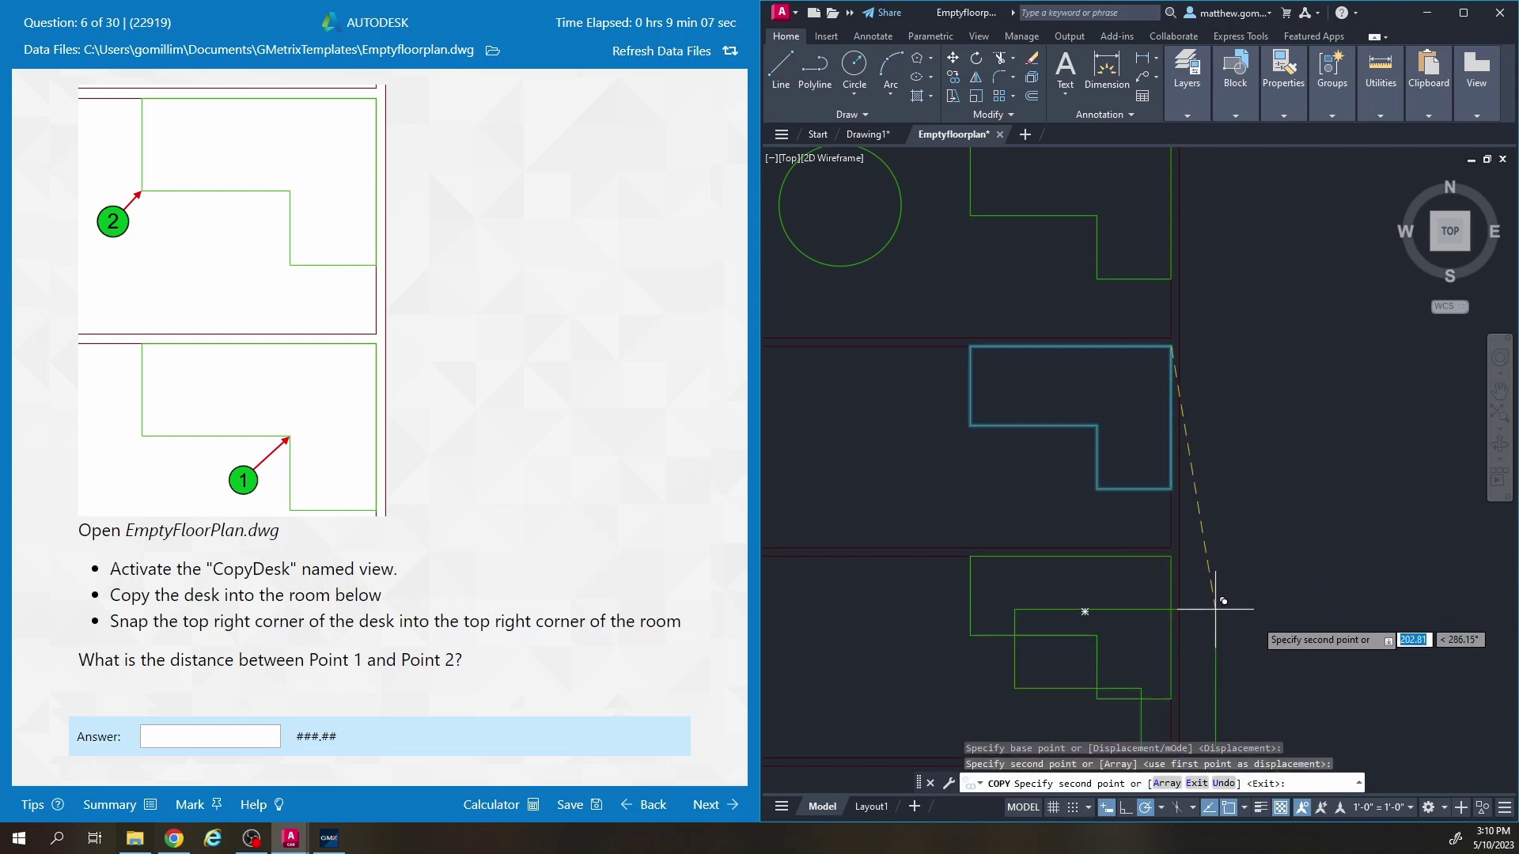
key("Escape")
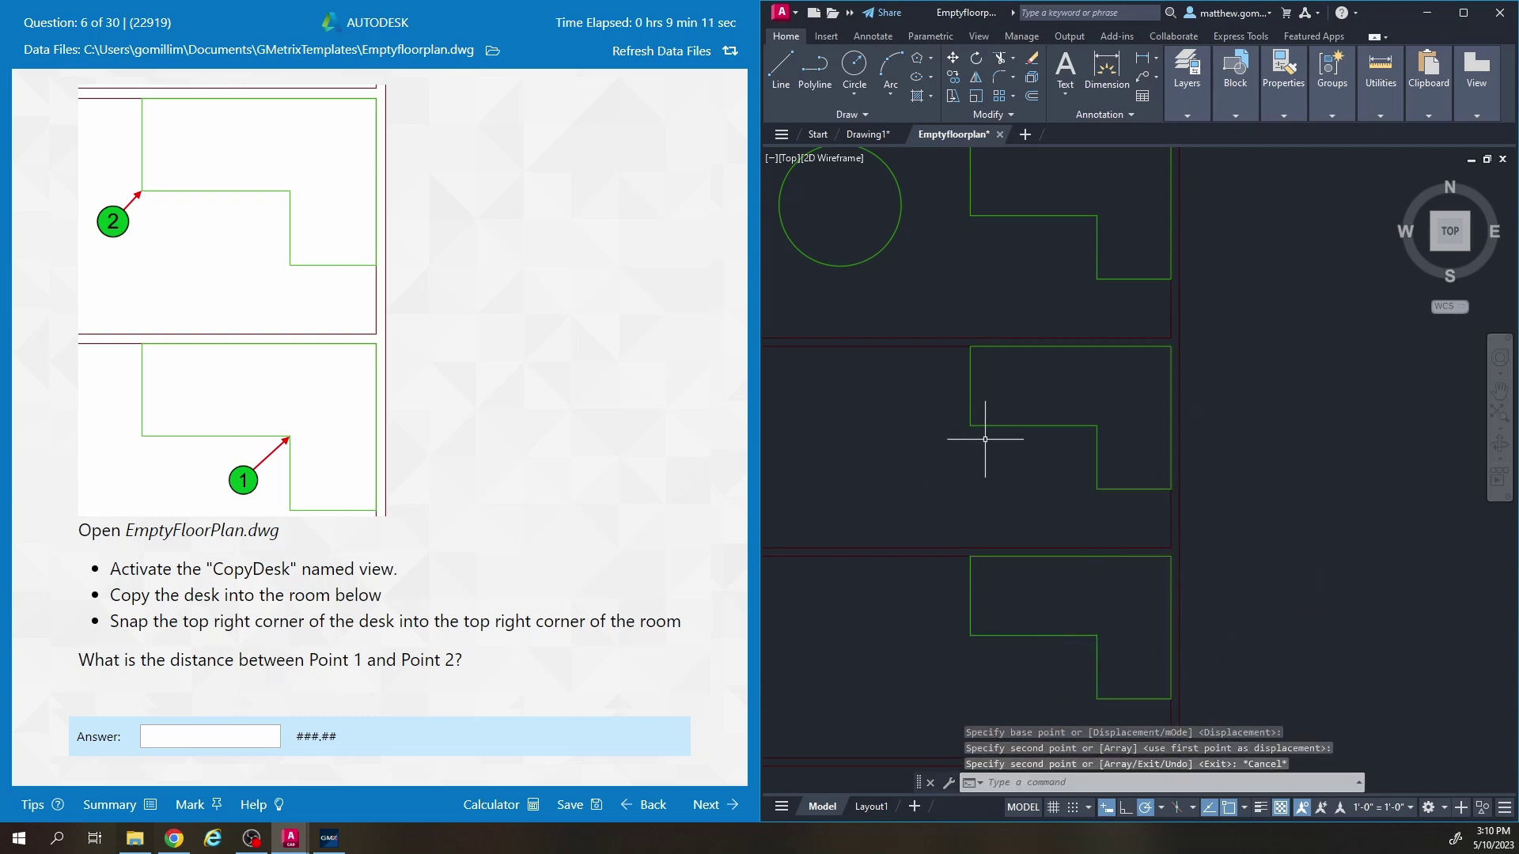
Measure the distance from Point 1 to Point 2 on the copied desk.
middle_click_drag(1002, 431, 1070, 404)
left_click(1381, 87)
left_click(1384, 168)
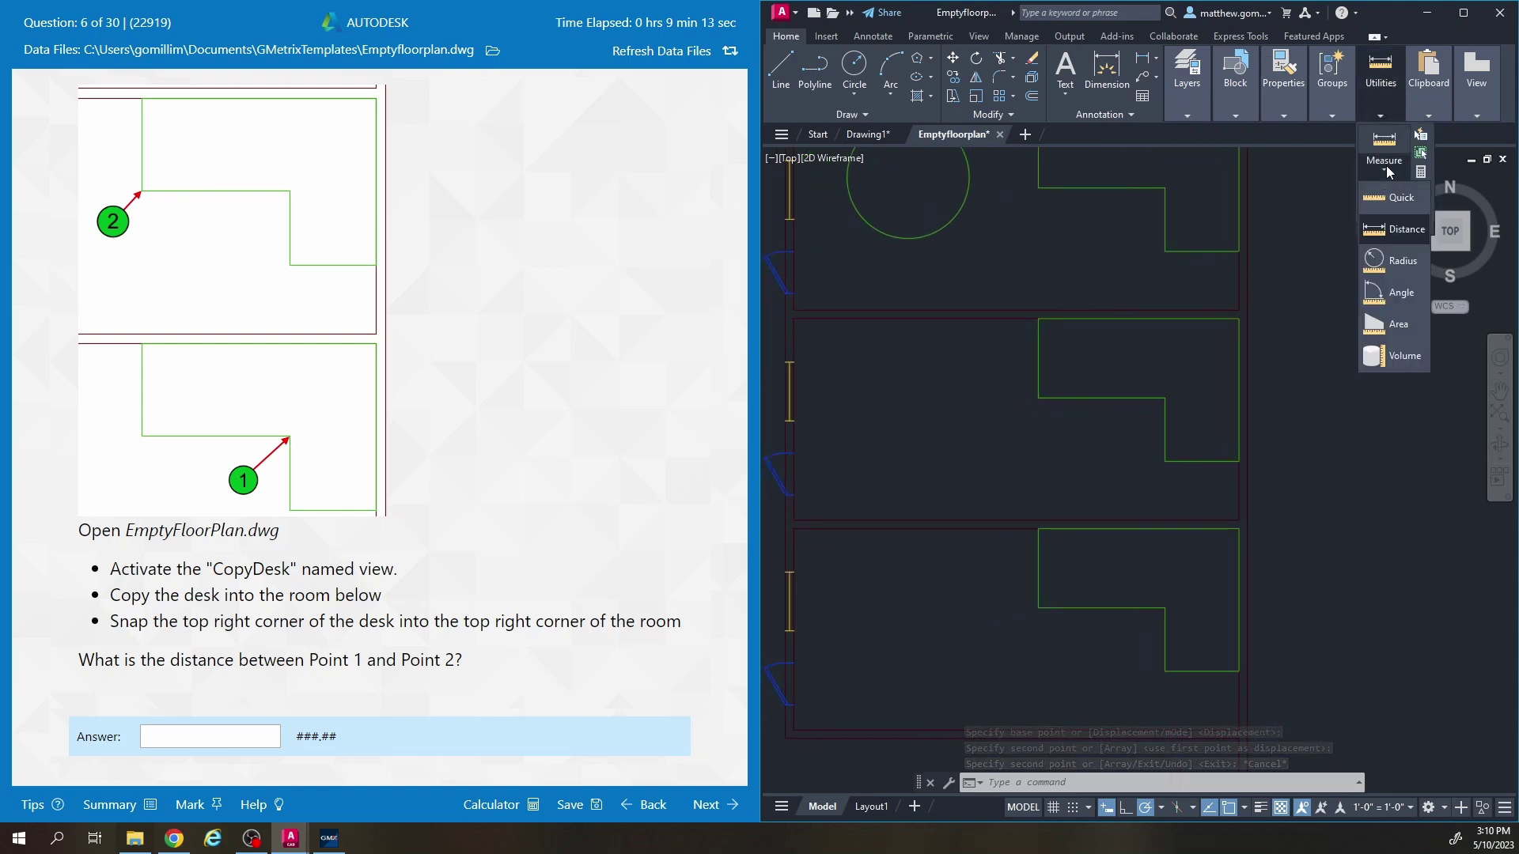
left_click(1388, 225)
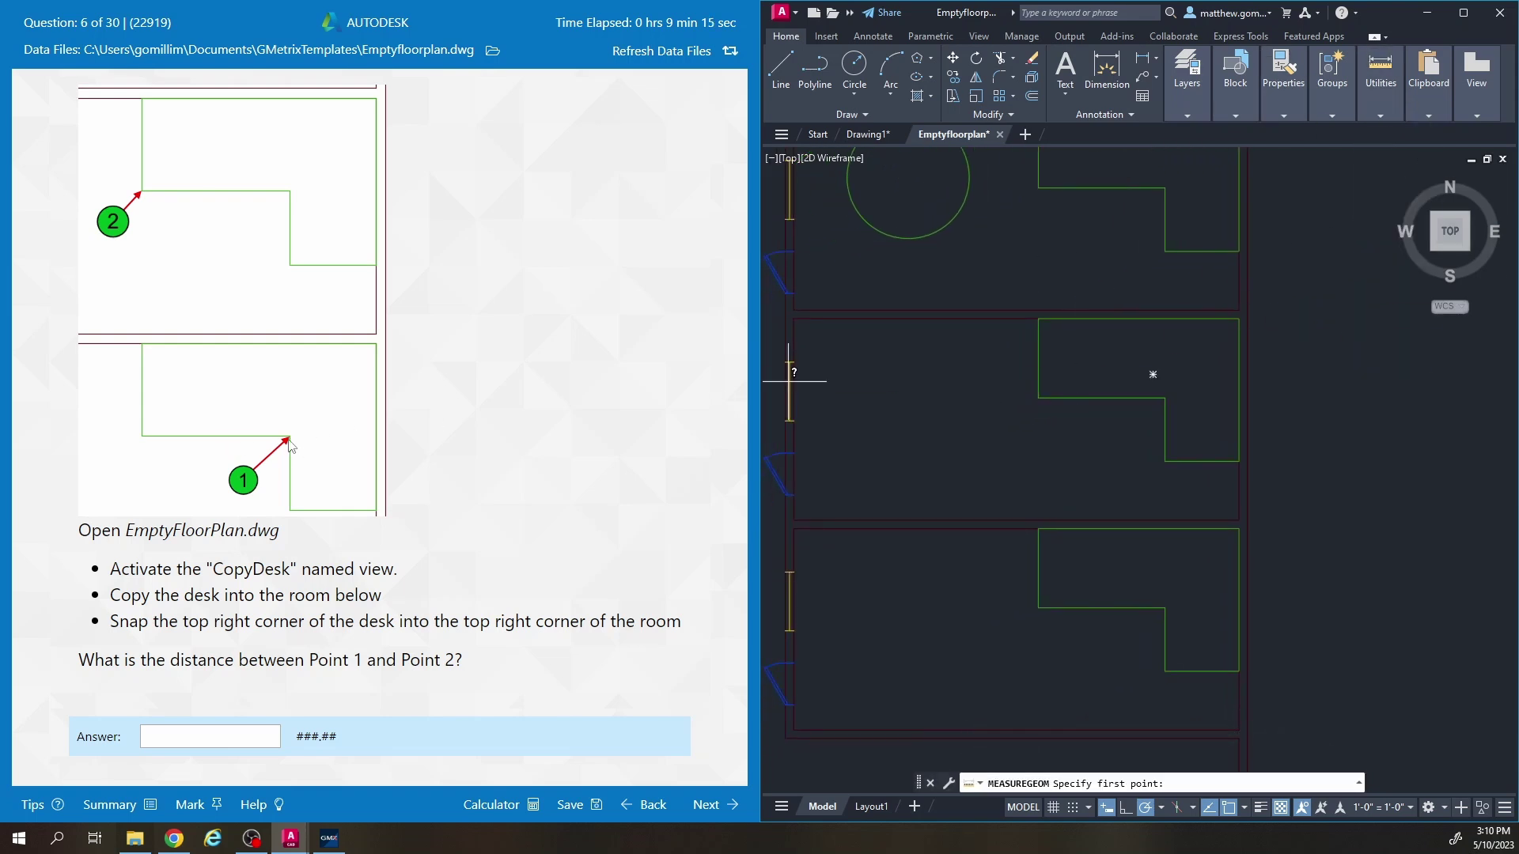
left_click(1164, 608)
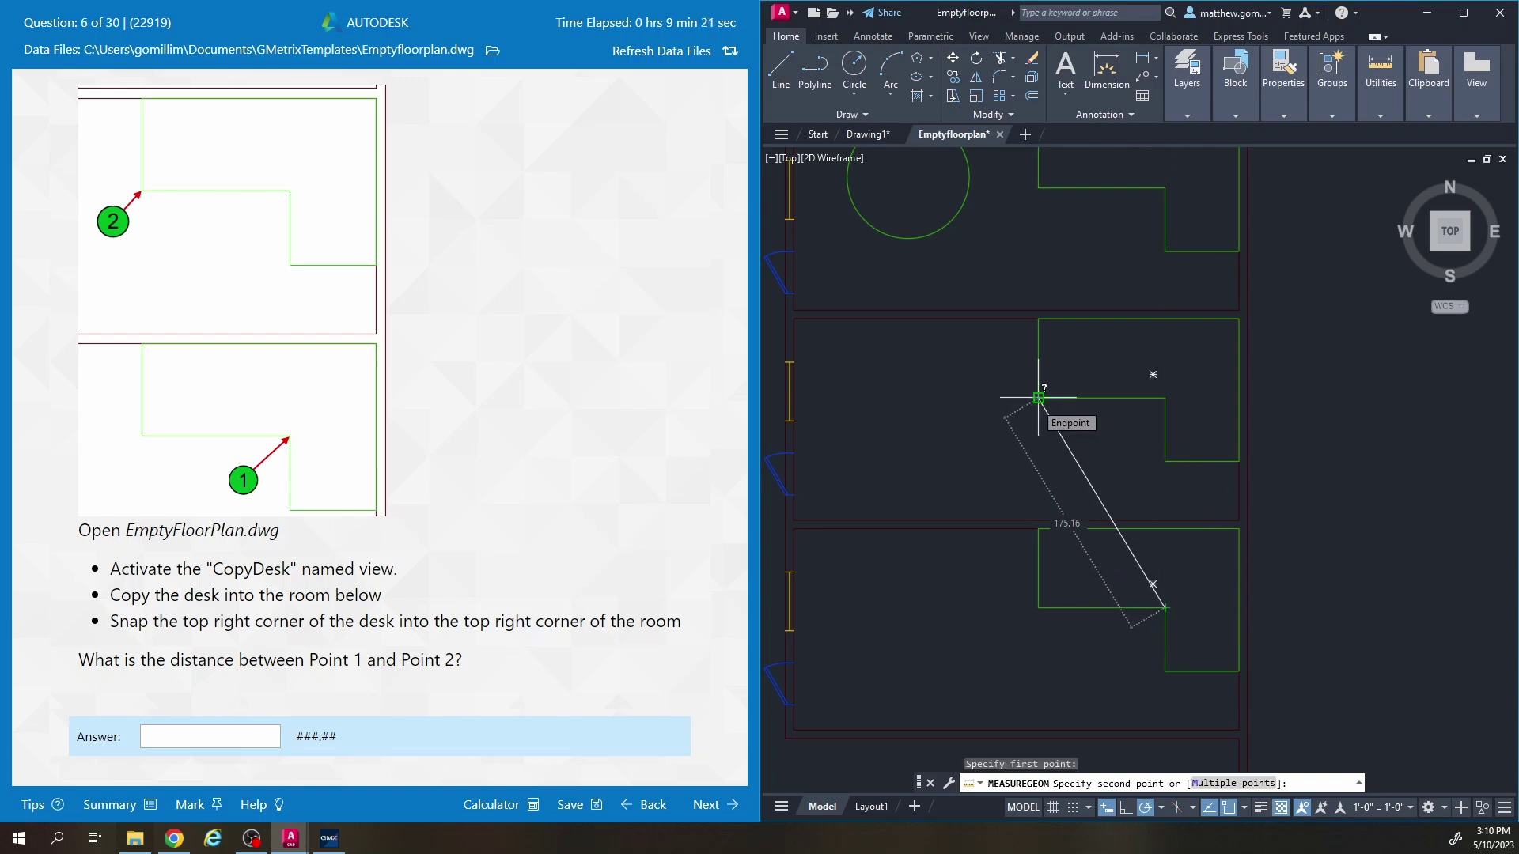
key("Escape")
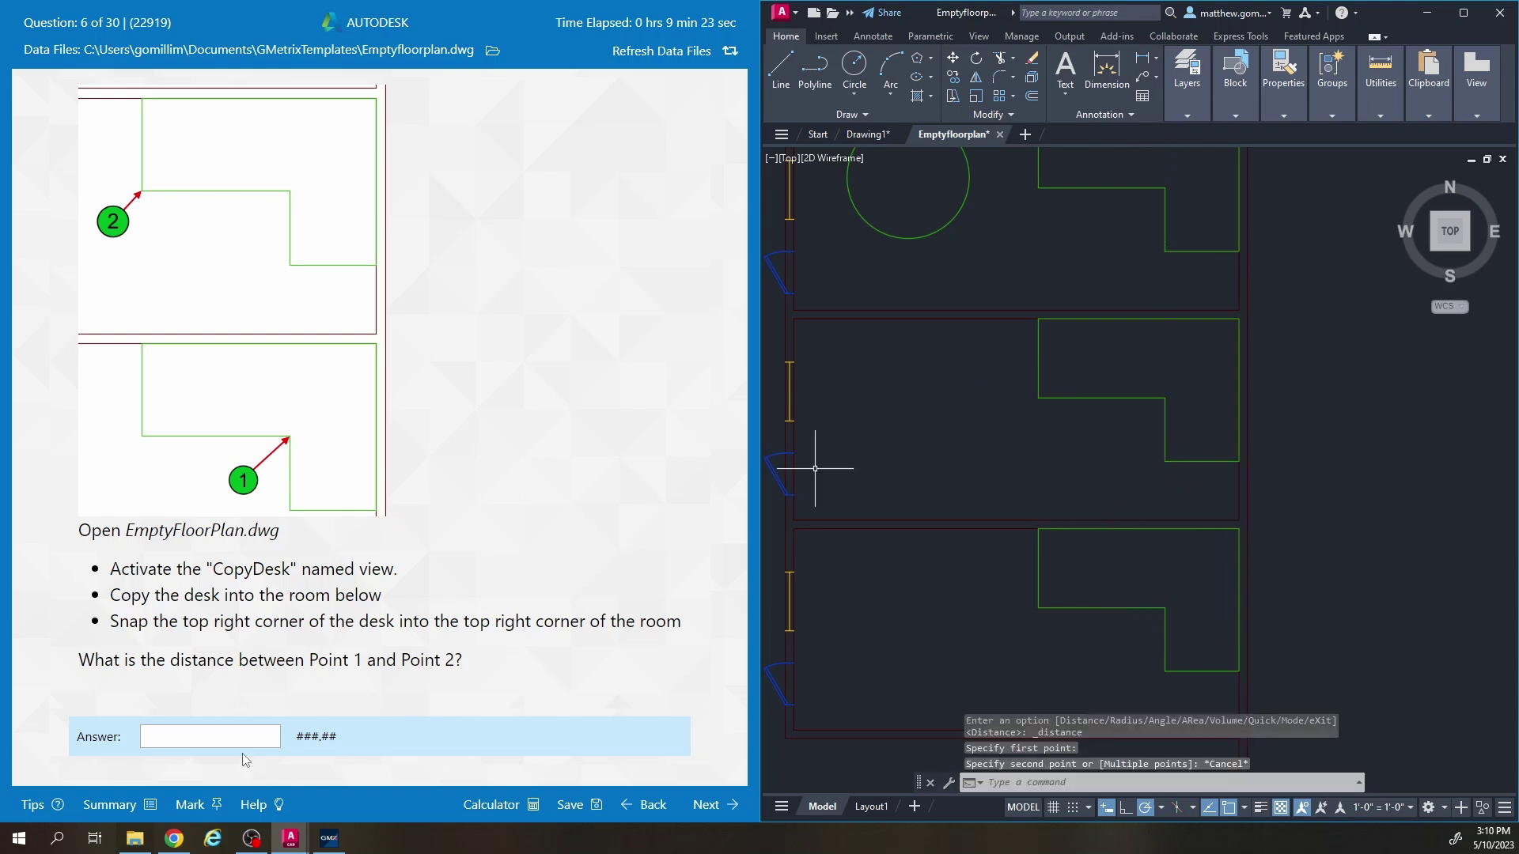
Submit 175.16 as Question 6's answer and continue to Question 7.
left_click(242, 729)
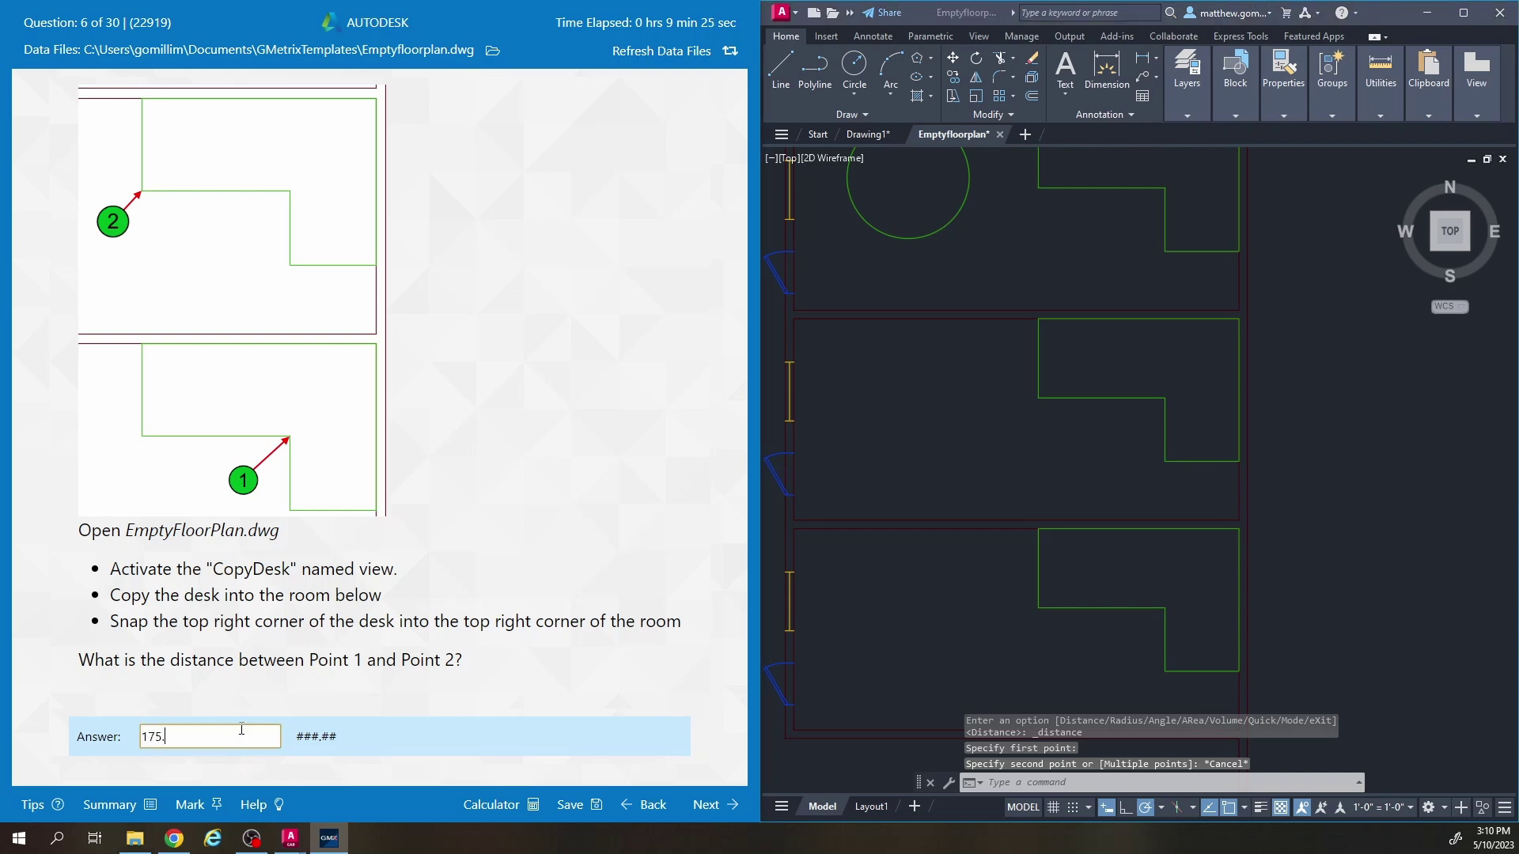
left_click(704, 805)
left_click(423, 451)
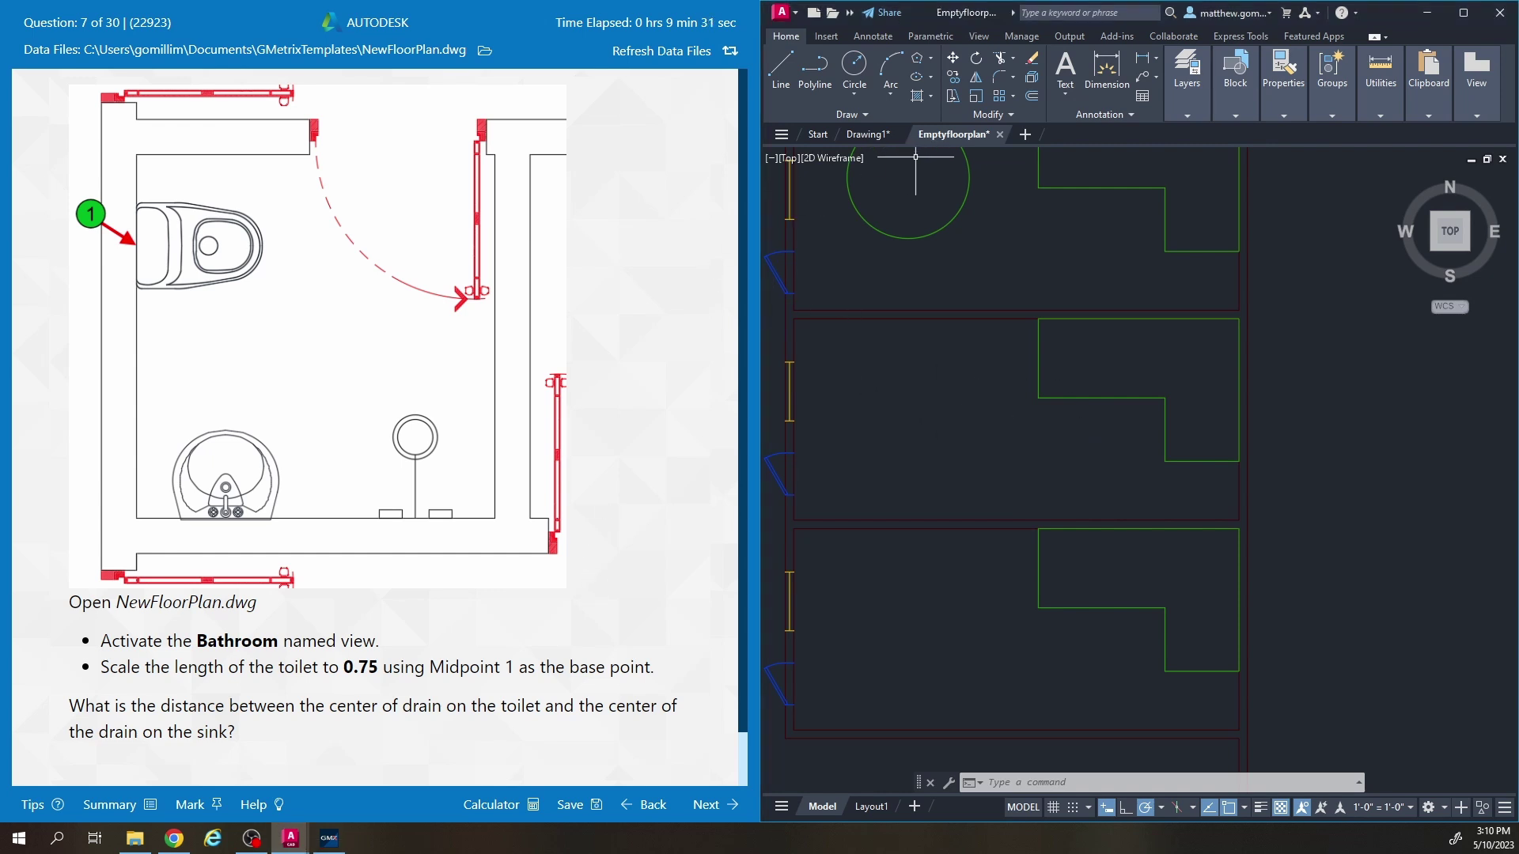
Close the empty floor plan and open NewFloorPlan.dwg from the recent drawings.
left_click(1193, 453)
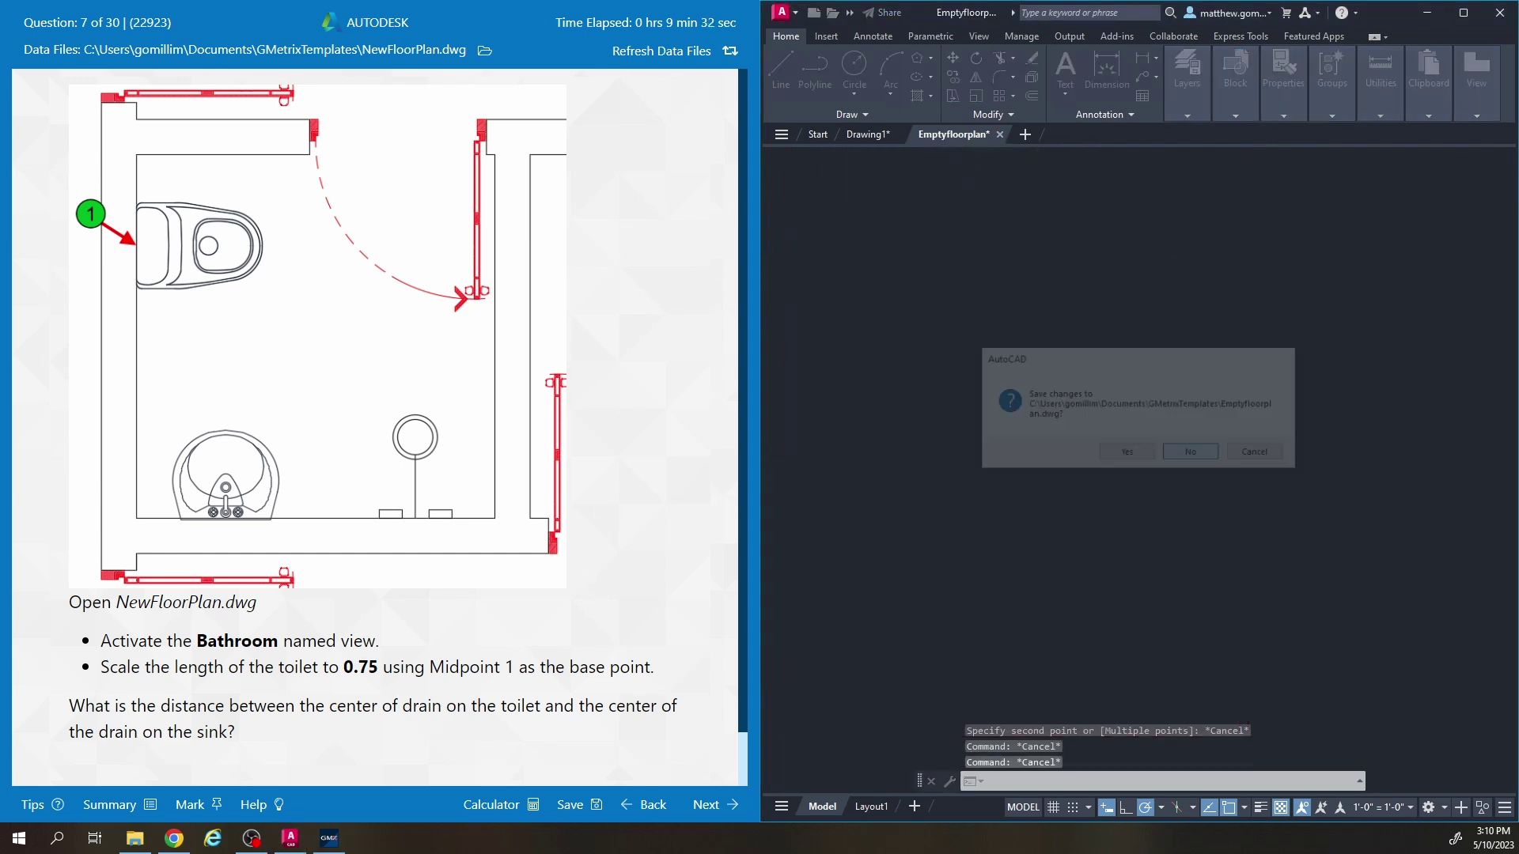
left_click(781, 12)
left_click(923, 140)
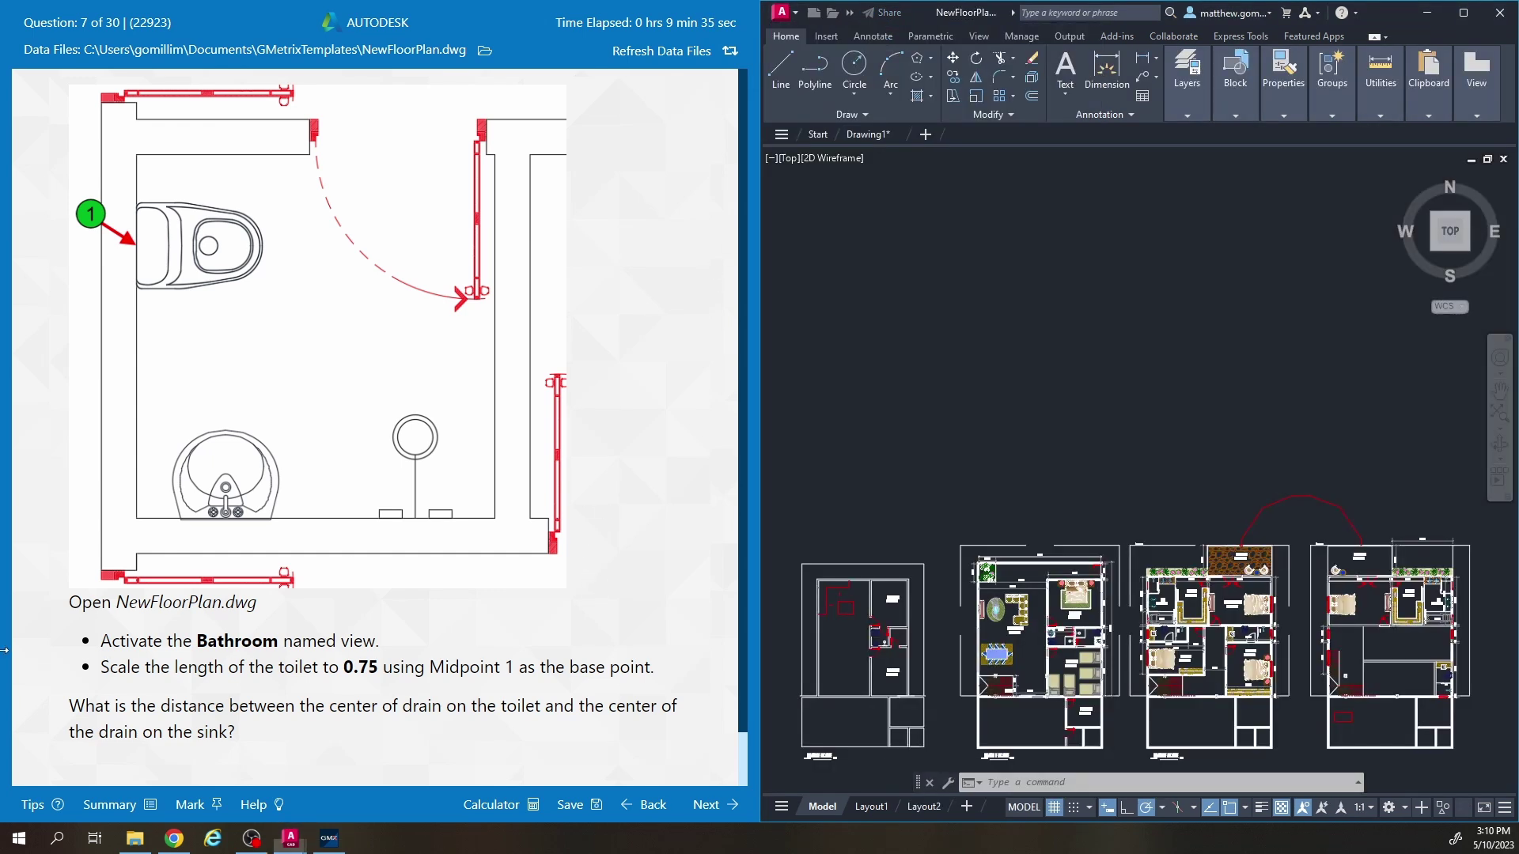
Restore the Bathroom named view and centre the bathroom on screen.
left_click(789, 158)
mouse_move(886, 174)
left_click(989, 174)
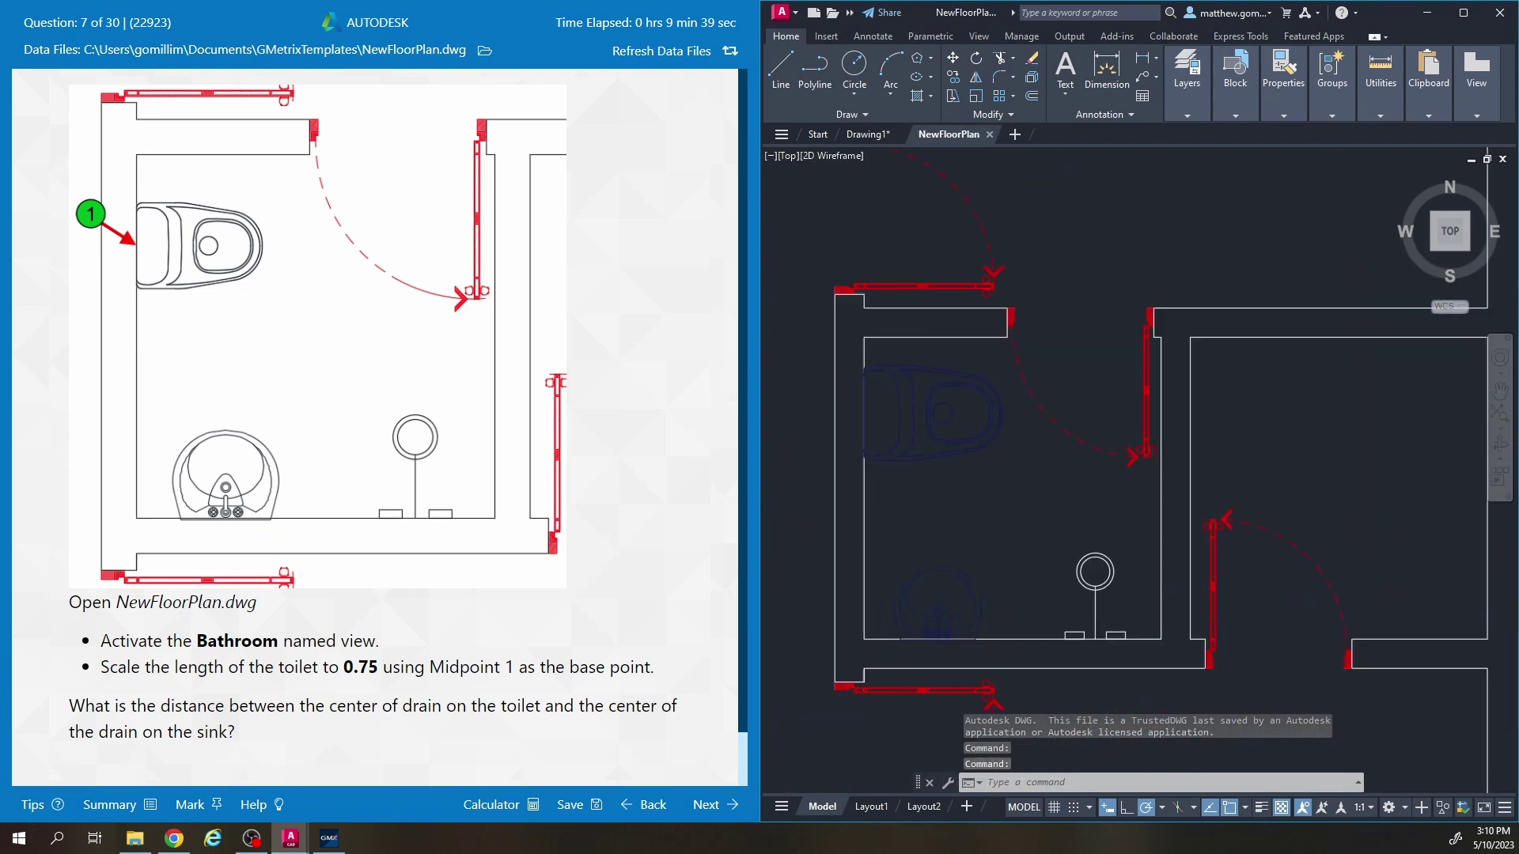
middle_click_drag(999, 519, 994, 529)
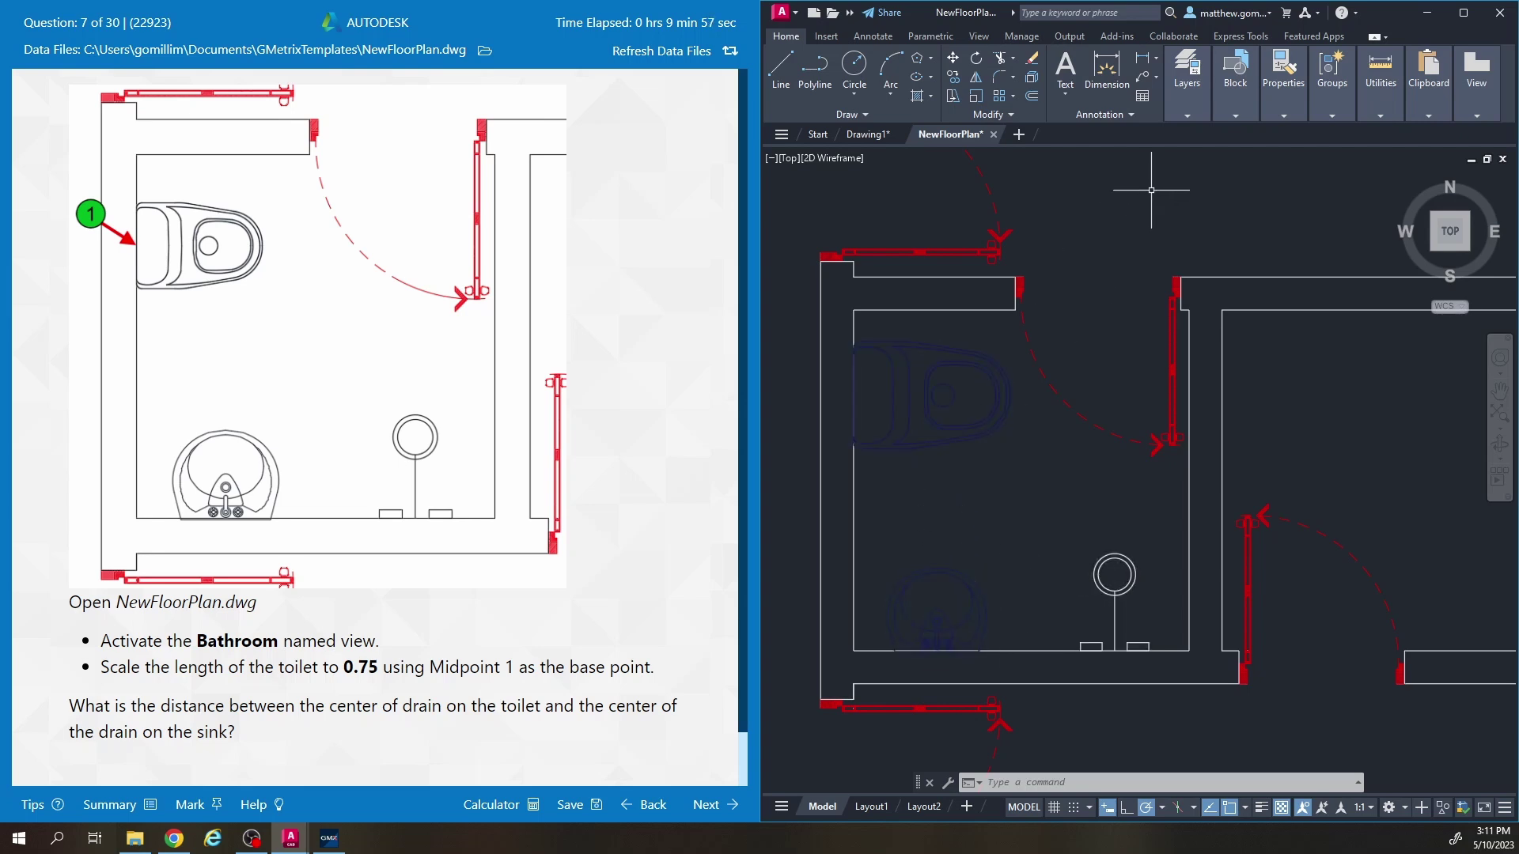
Check which layer the toilet belongs to, then clear the selection.
left_click(1187, 72)
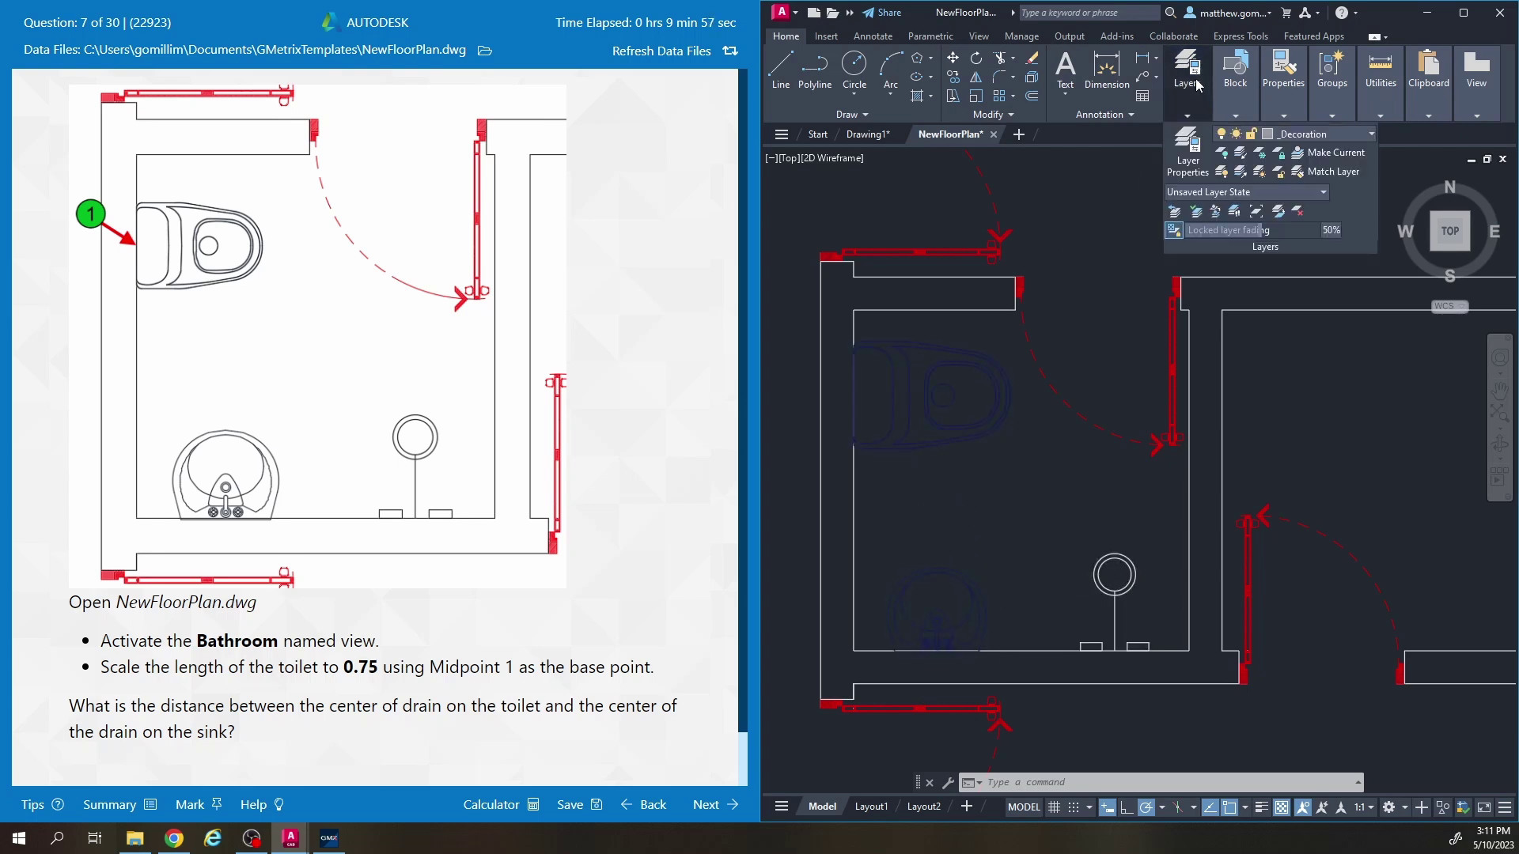
left_click(962, 438)
right_click(973, 479)
left_click(1027, 451)
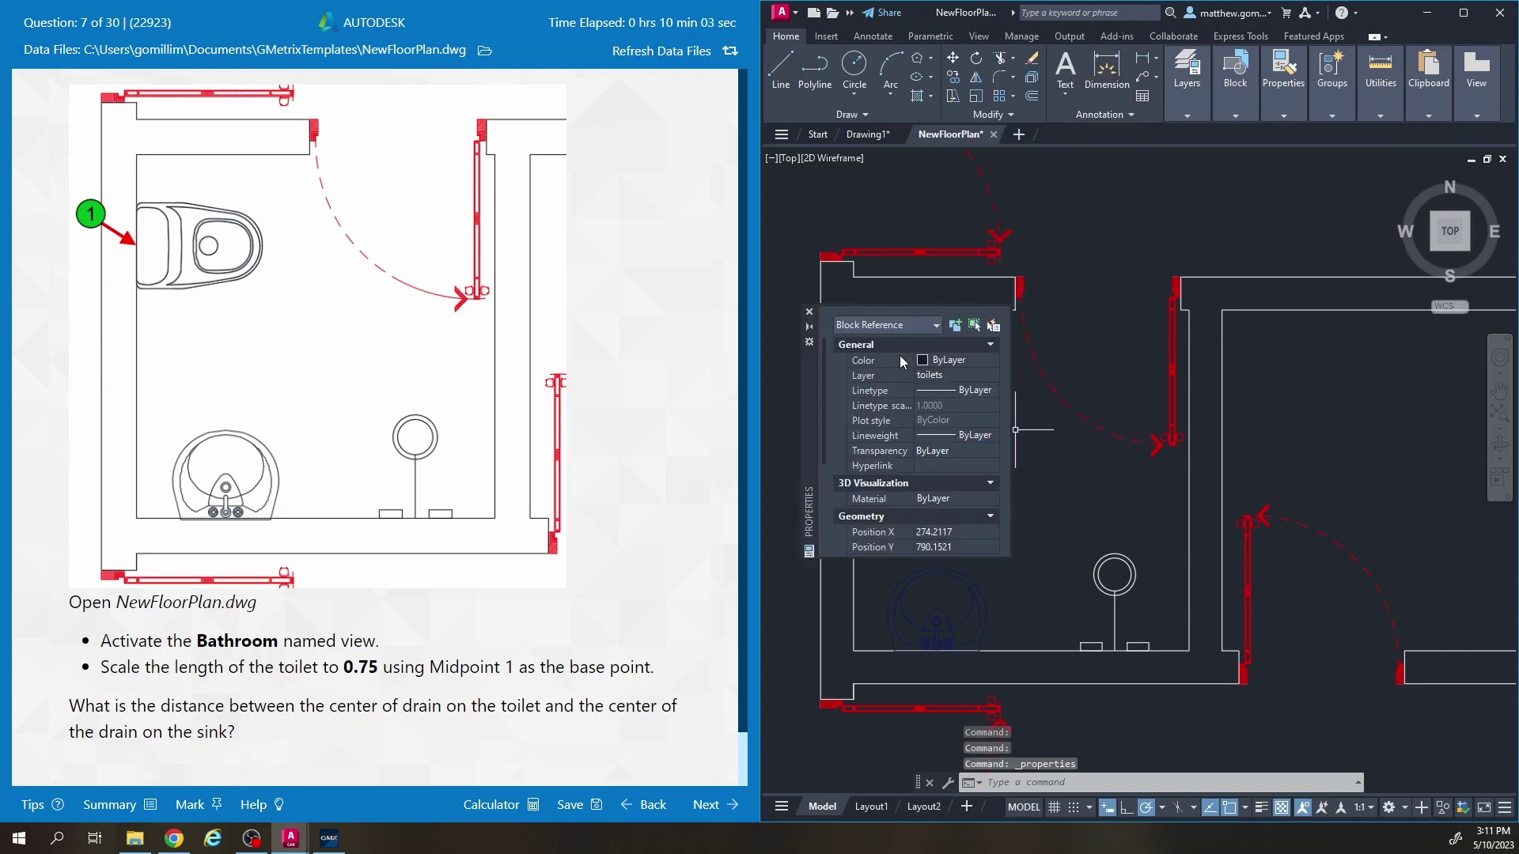
left_click(810, 312)
key("Escape")
Set the toilets layer colour to 110 in the Layer Properties Manager.
left_click(1187, 71)
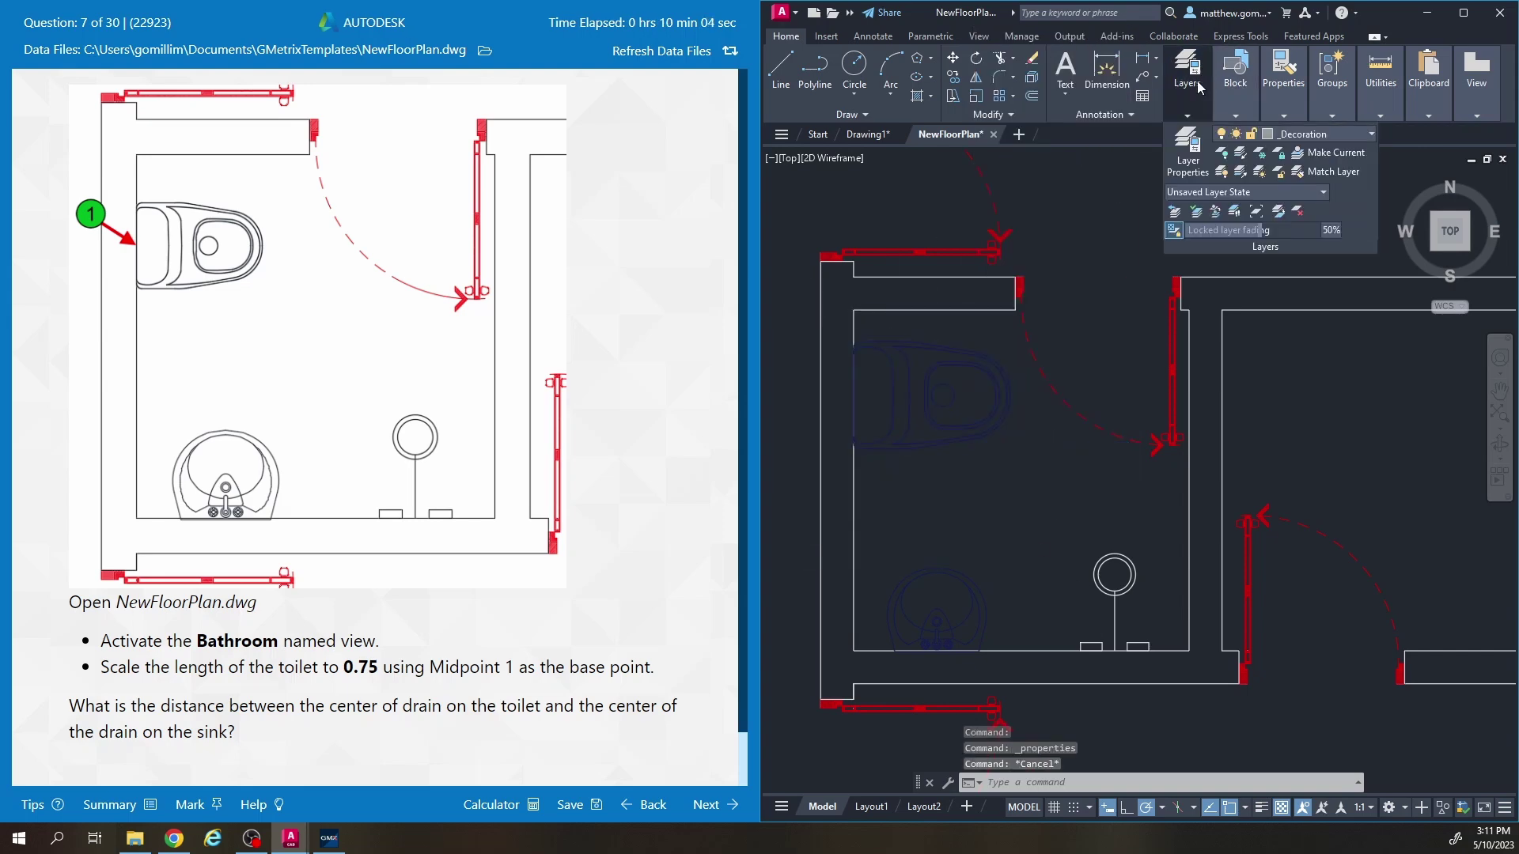
left_click(1194, 154)
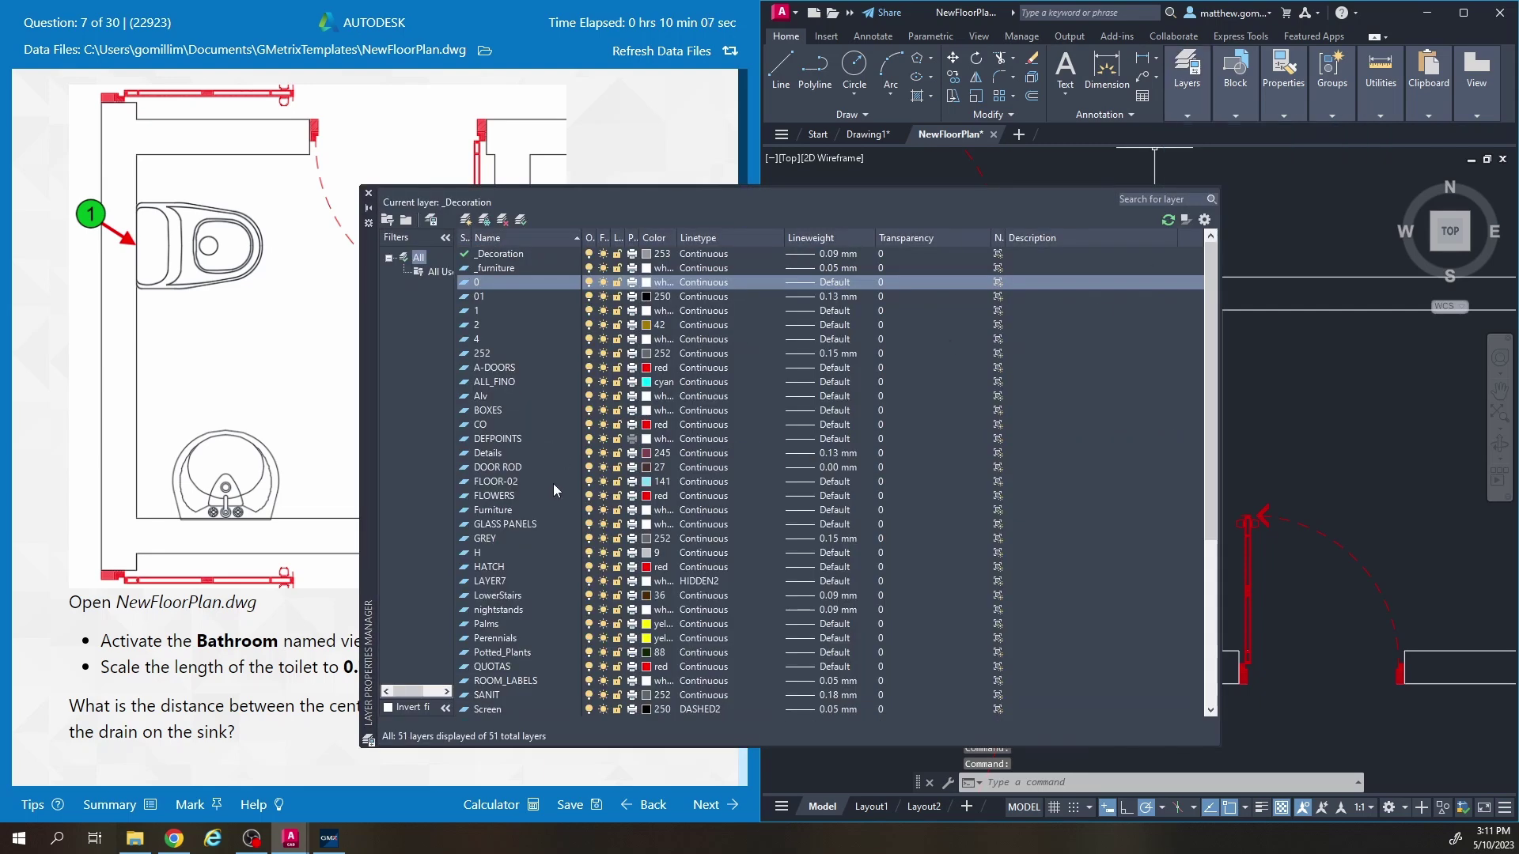
scroll(529, 653, "down", 3)
left_click(500, 584)
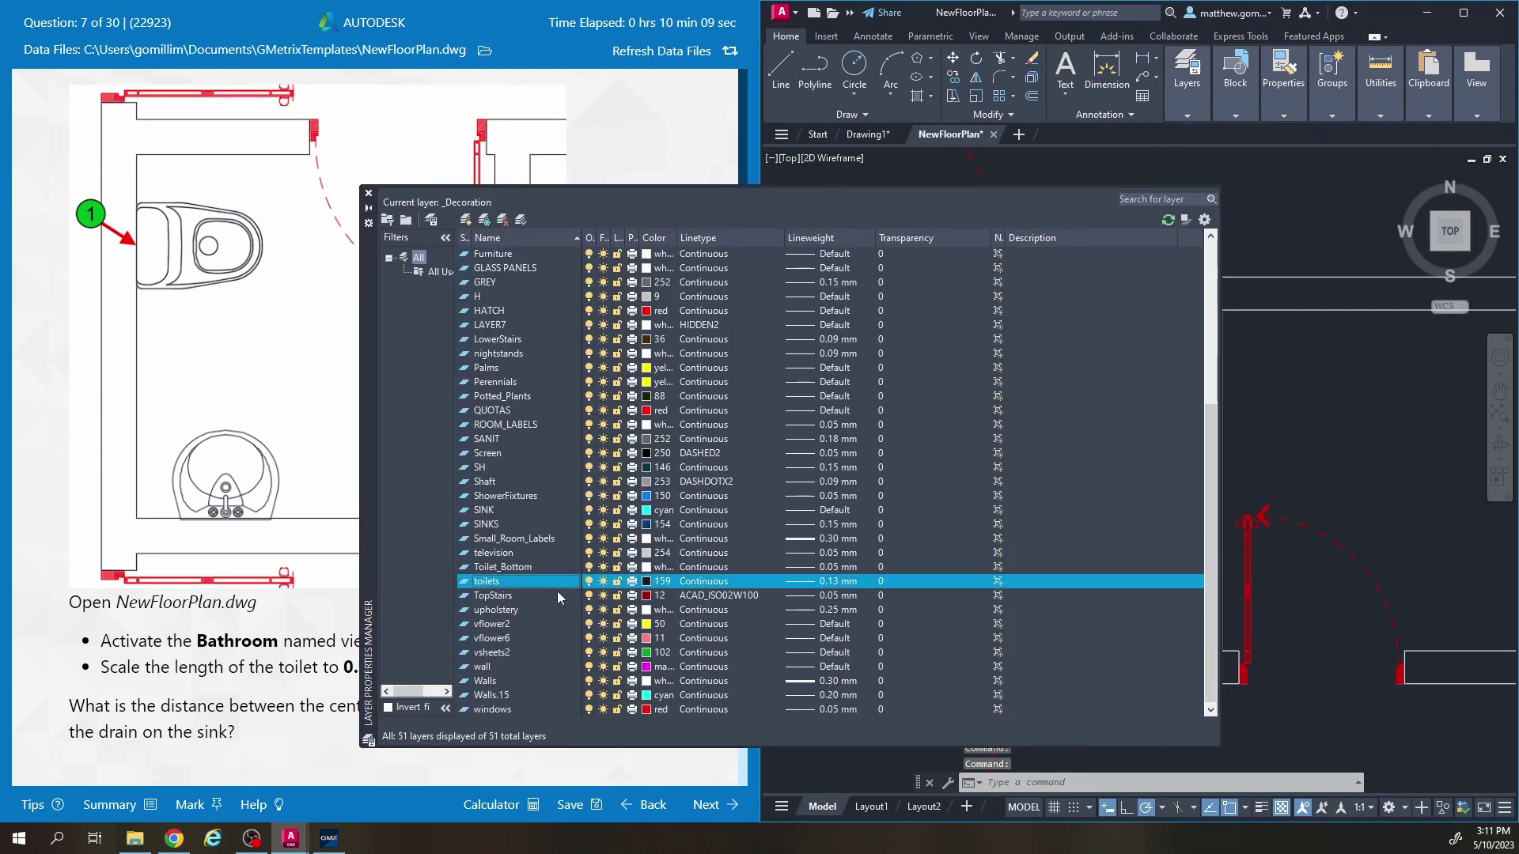
left_click(645, 584)
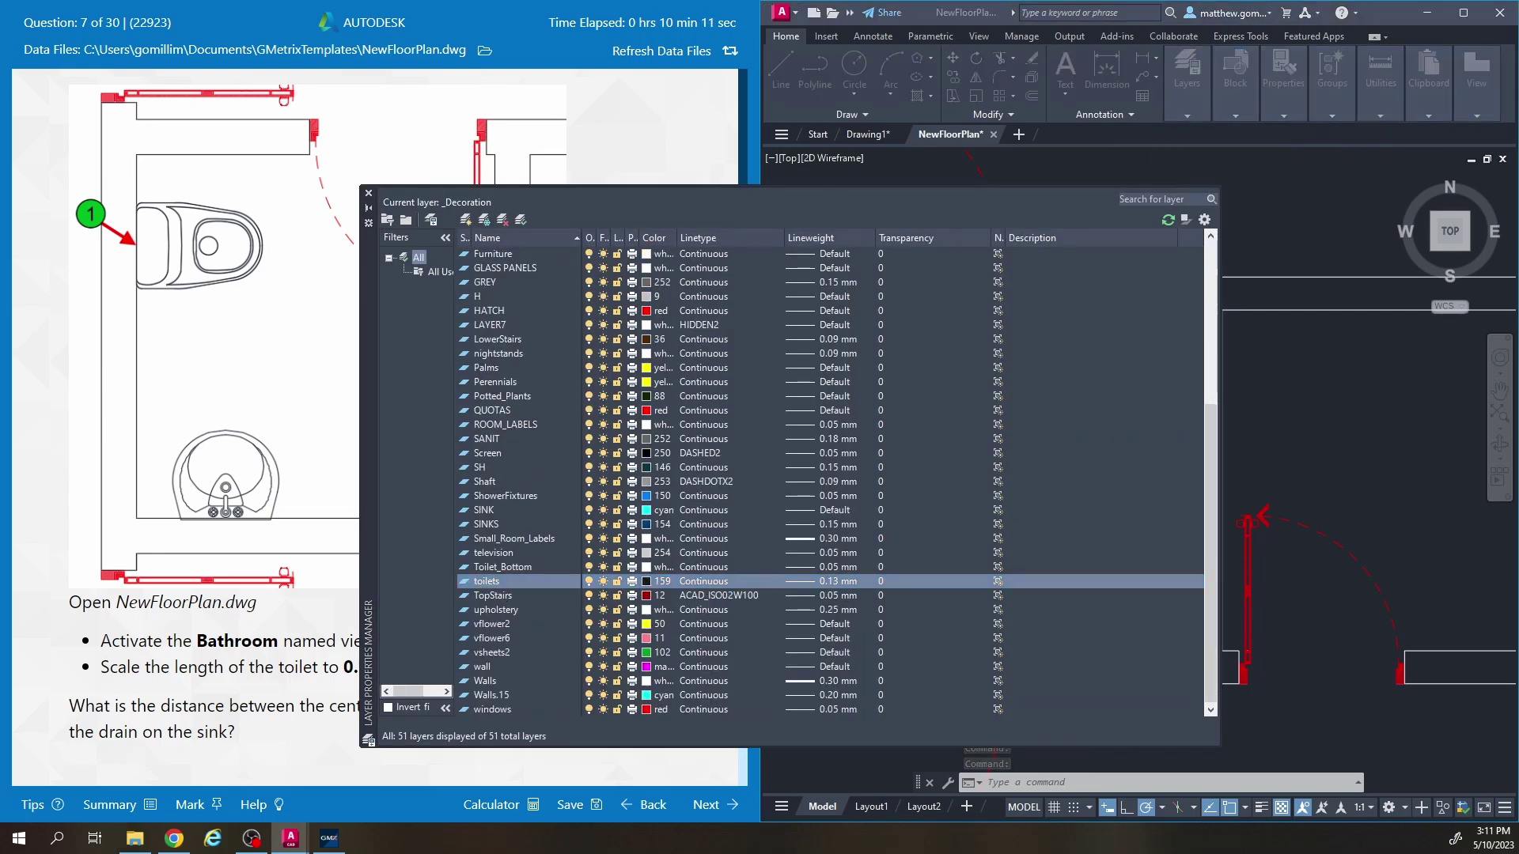
left_click_drag(1333, 351, 622, 261)
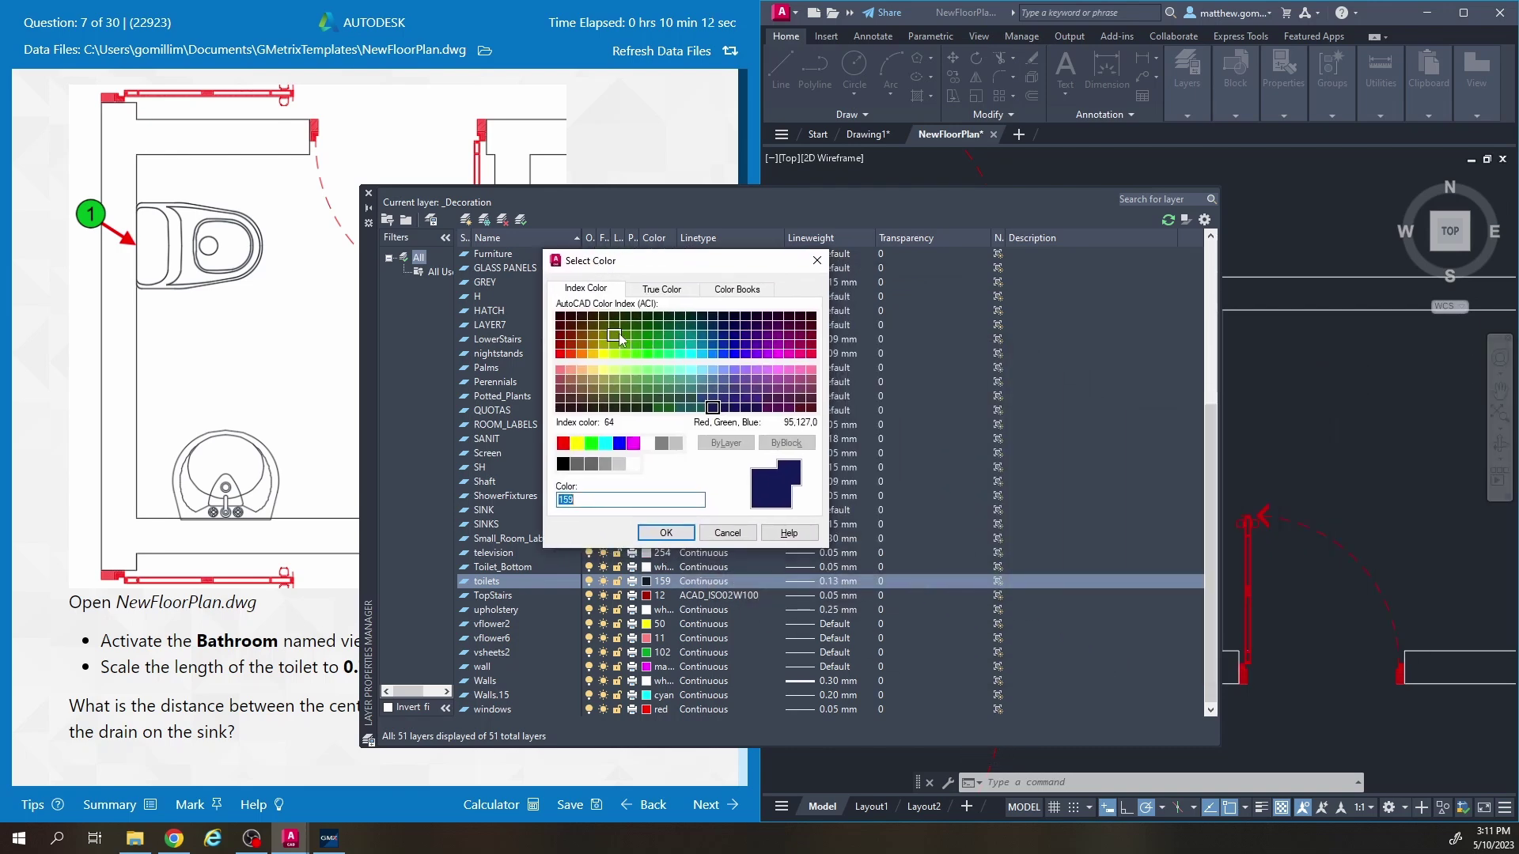
left_click(669, 354)
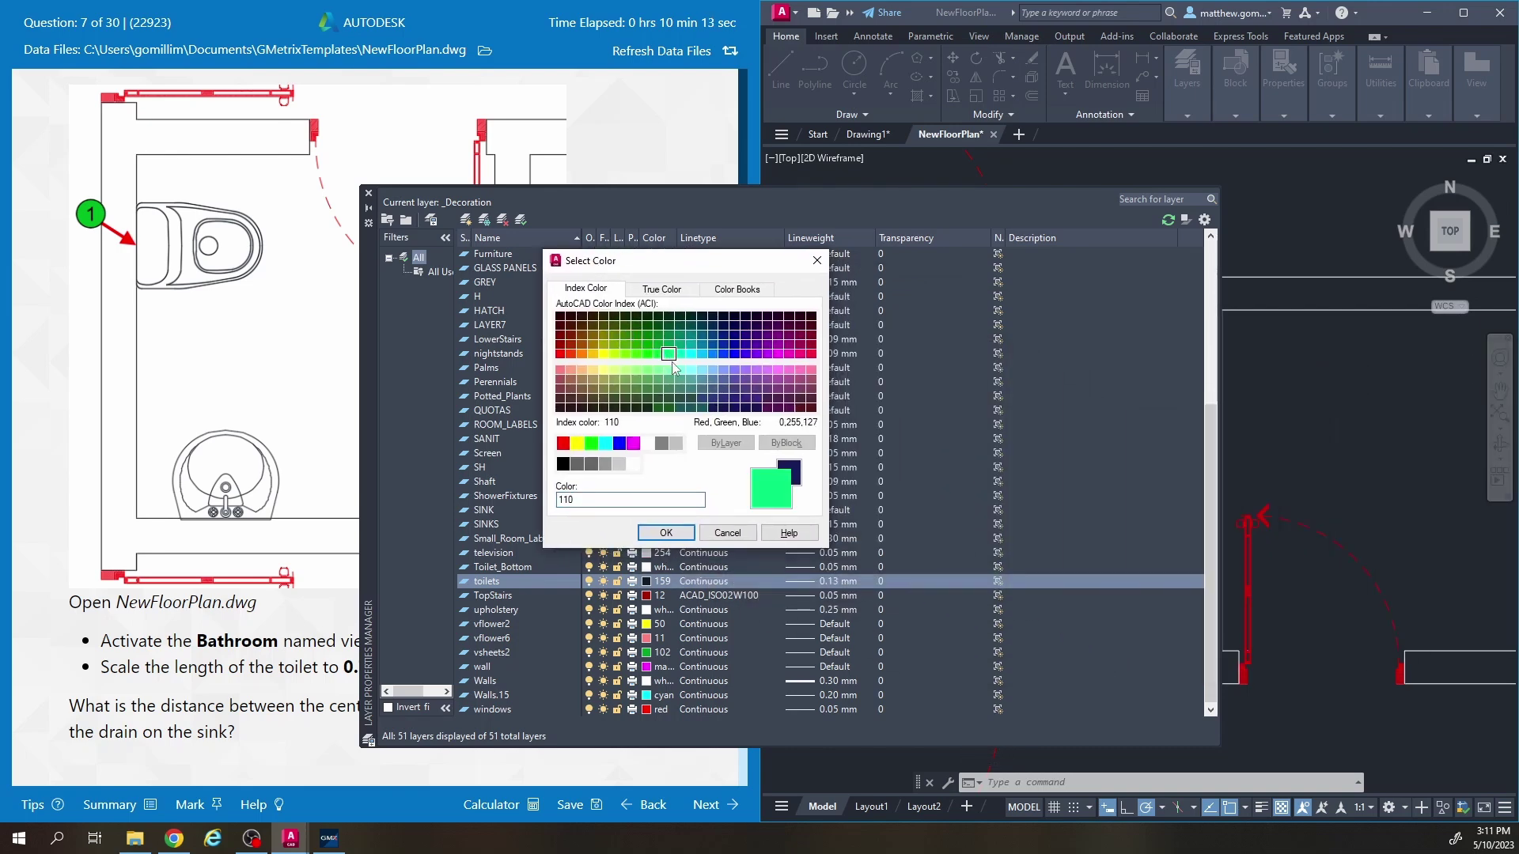
left_click(666, 533)
left_click(369, 194)
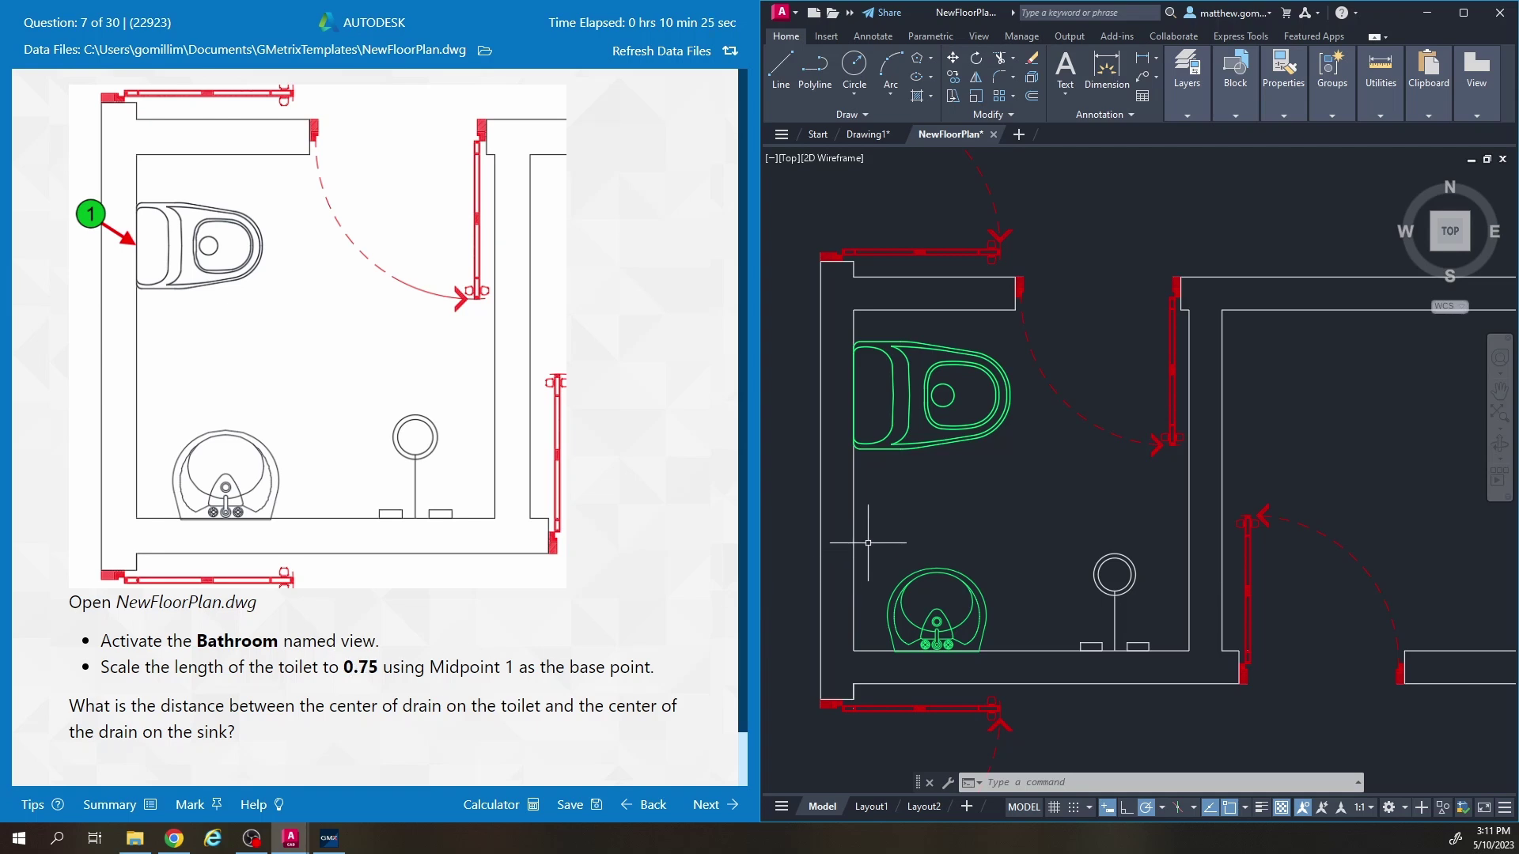
Scale the toilet by 0.75 using its left-edge midpoint as the base point.
left_click(918, 442)
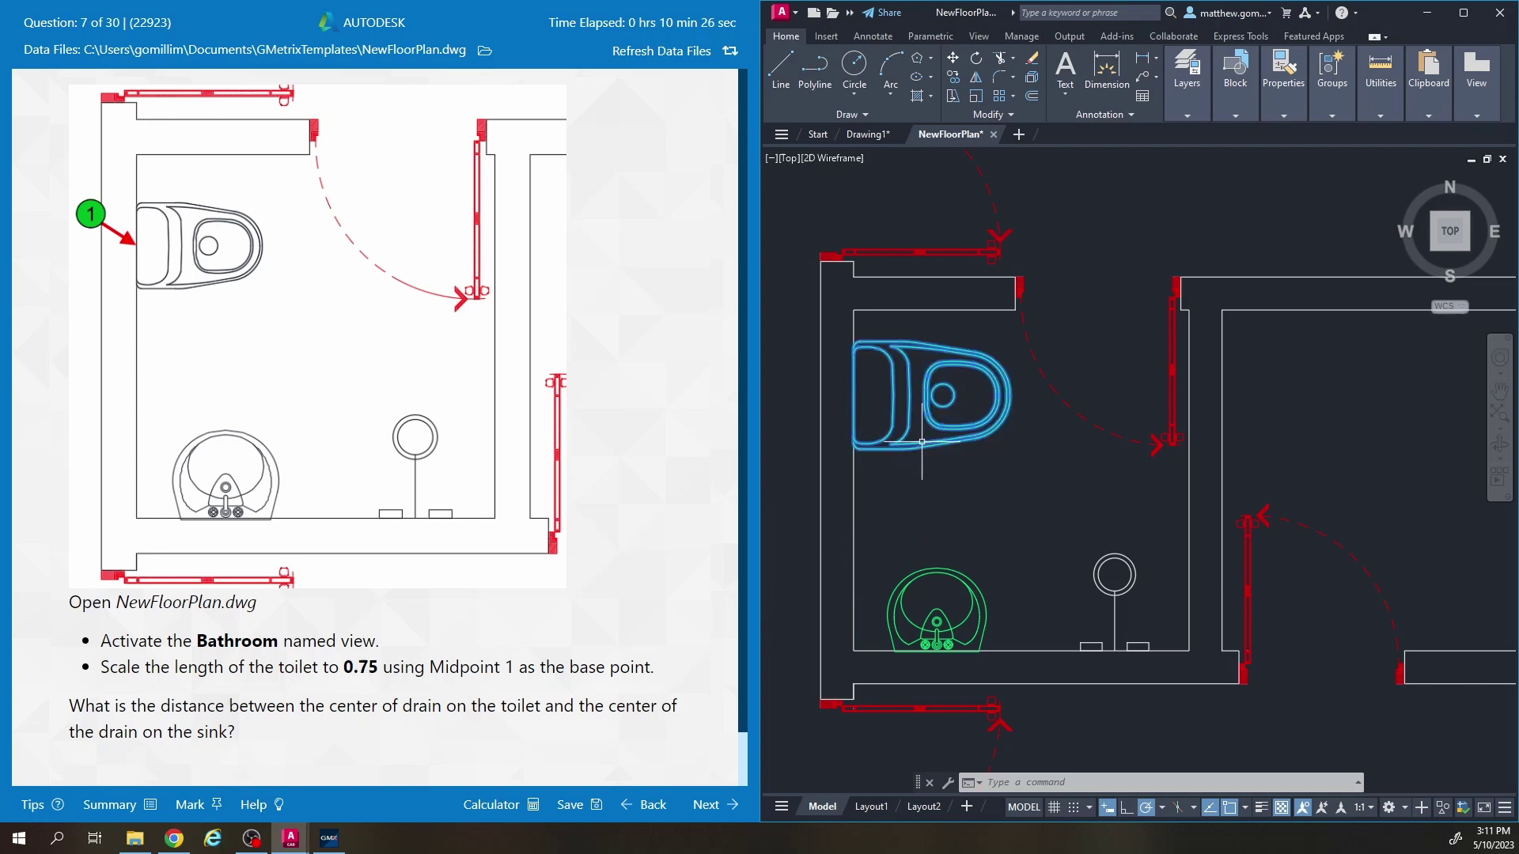
left_click(979, 97)
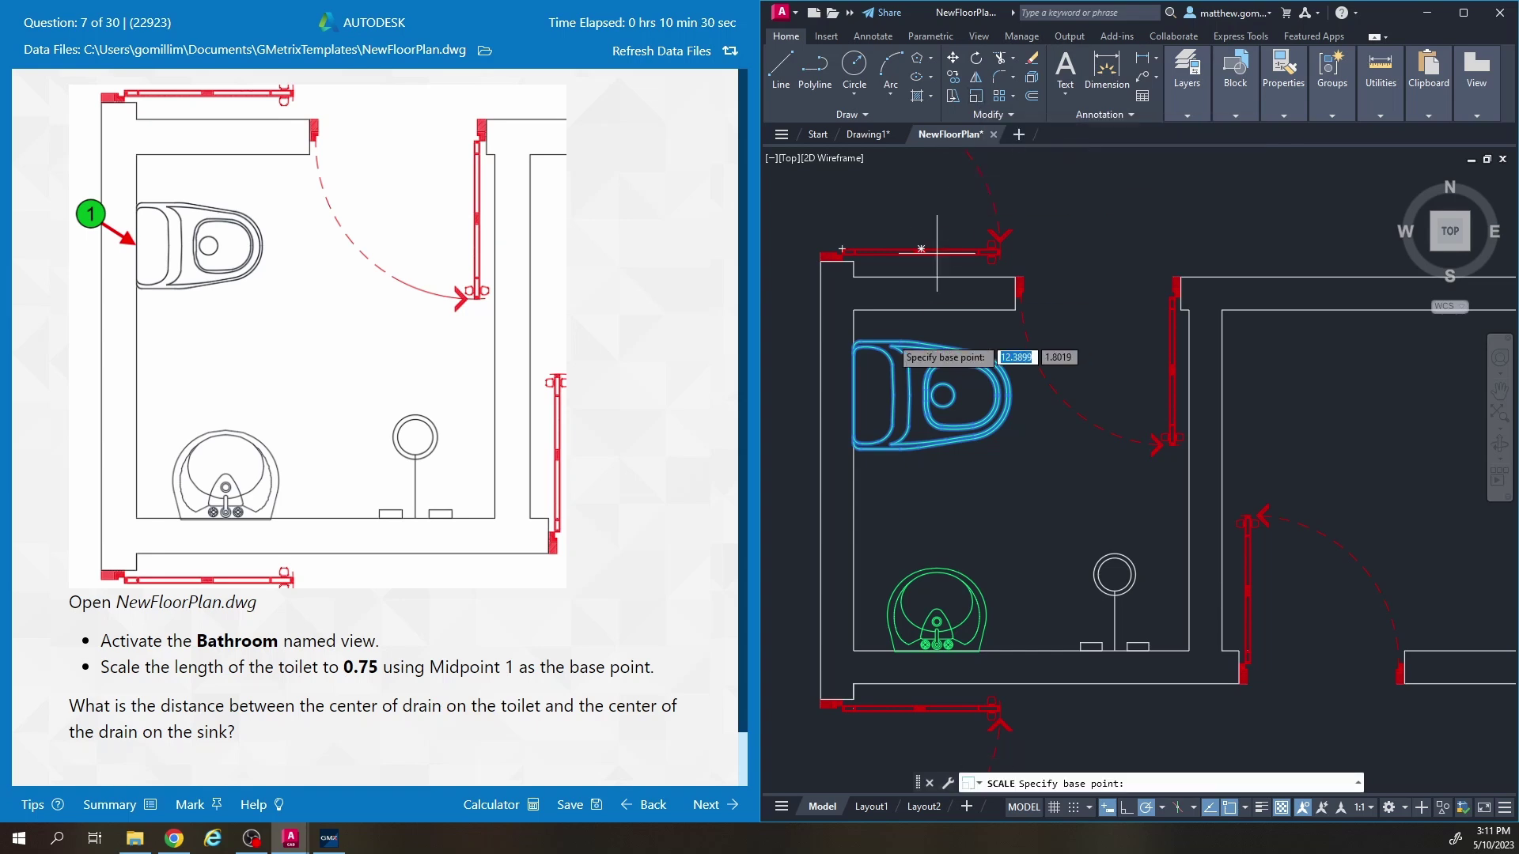
left_click(854, 394)
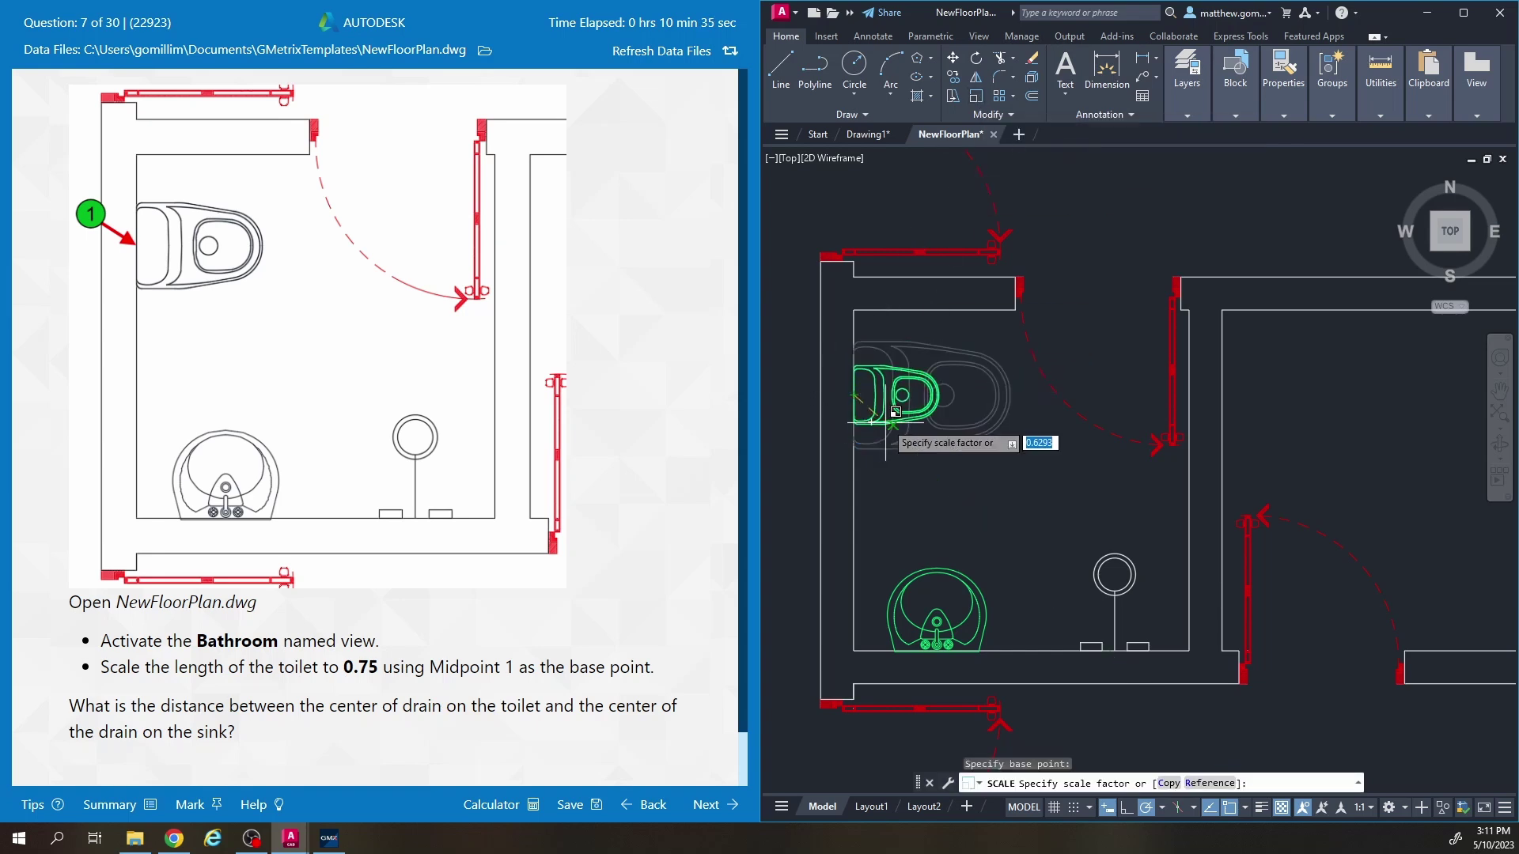
type("0.75")
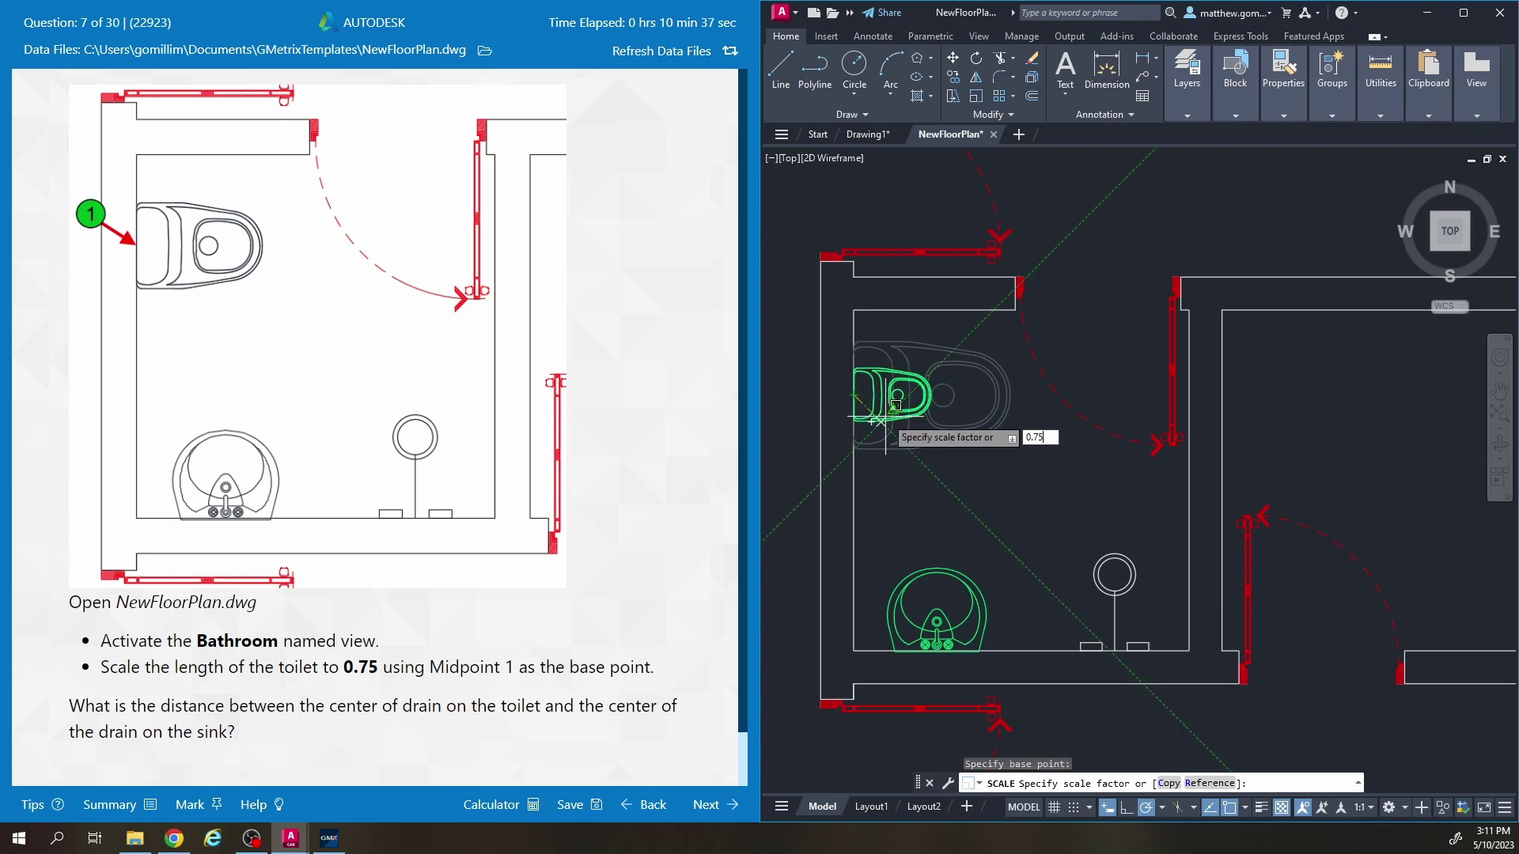
key("Return")
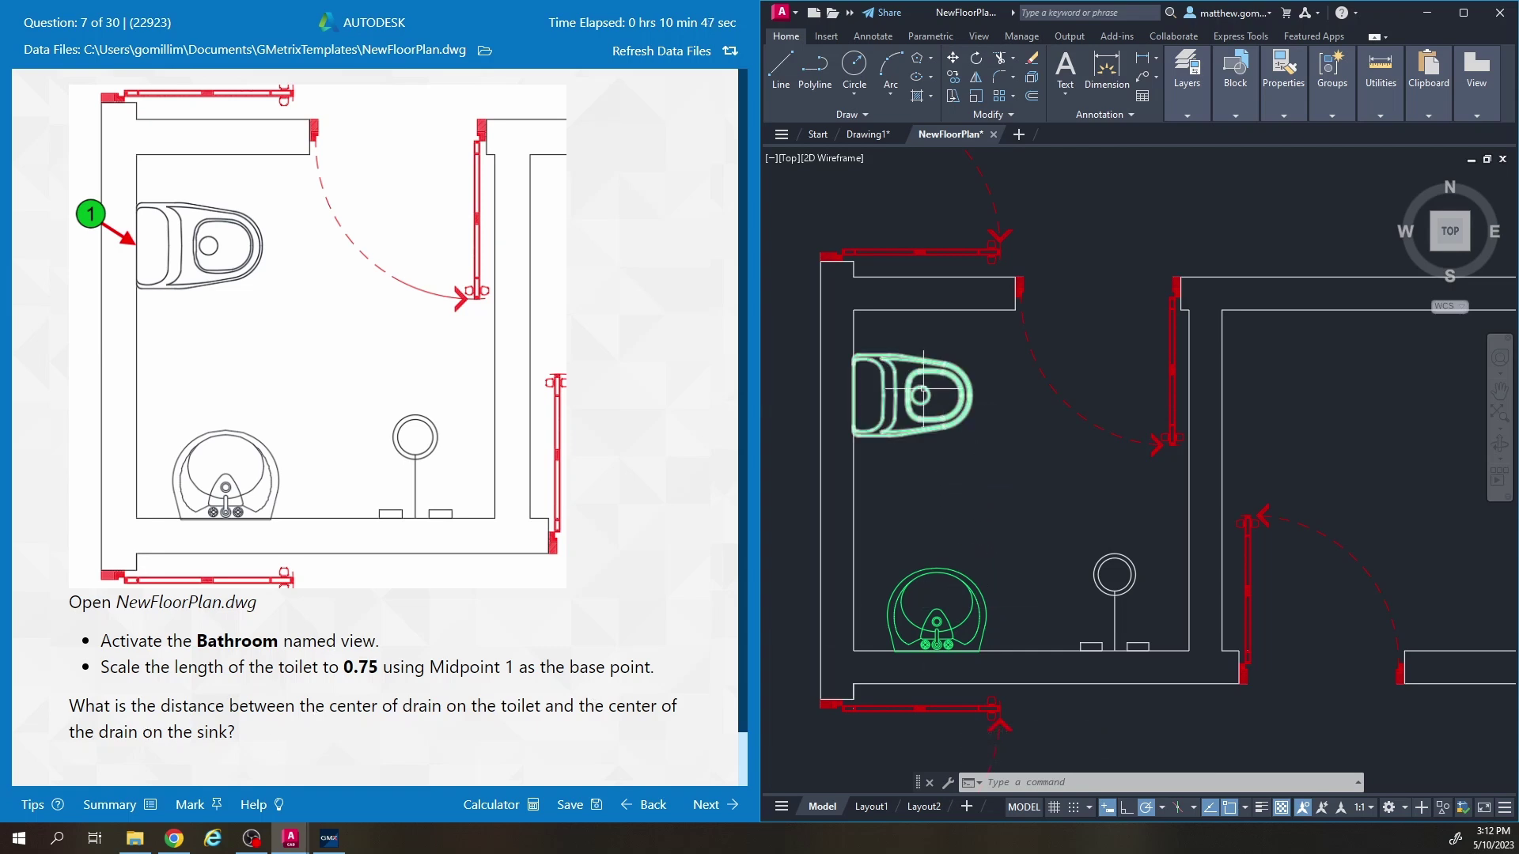
scroll(924, 393, "up", 2)
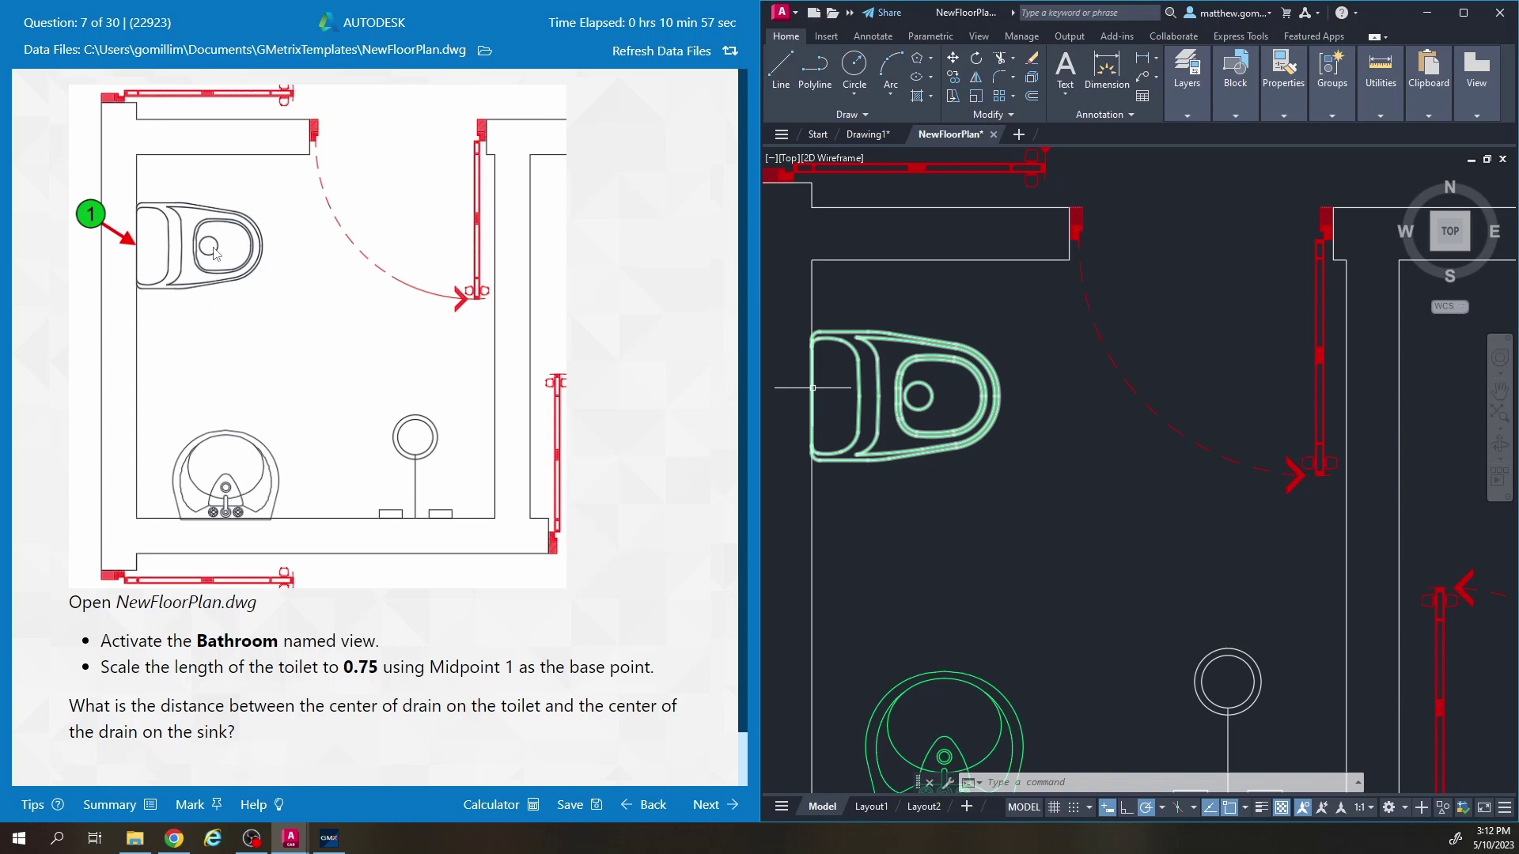
Measure the distance from the toilet drain centre to the sink drain centre.
middle_click_drag(998, 536, 1023, 491)
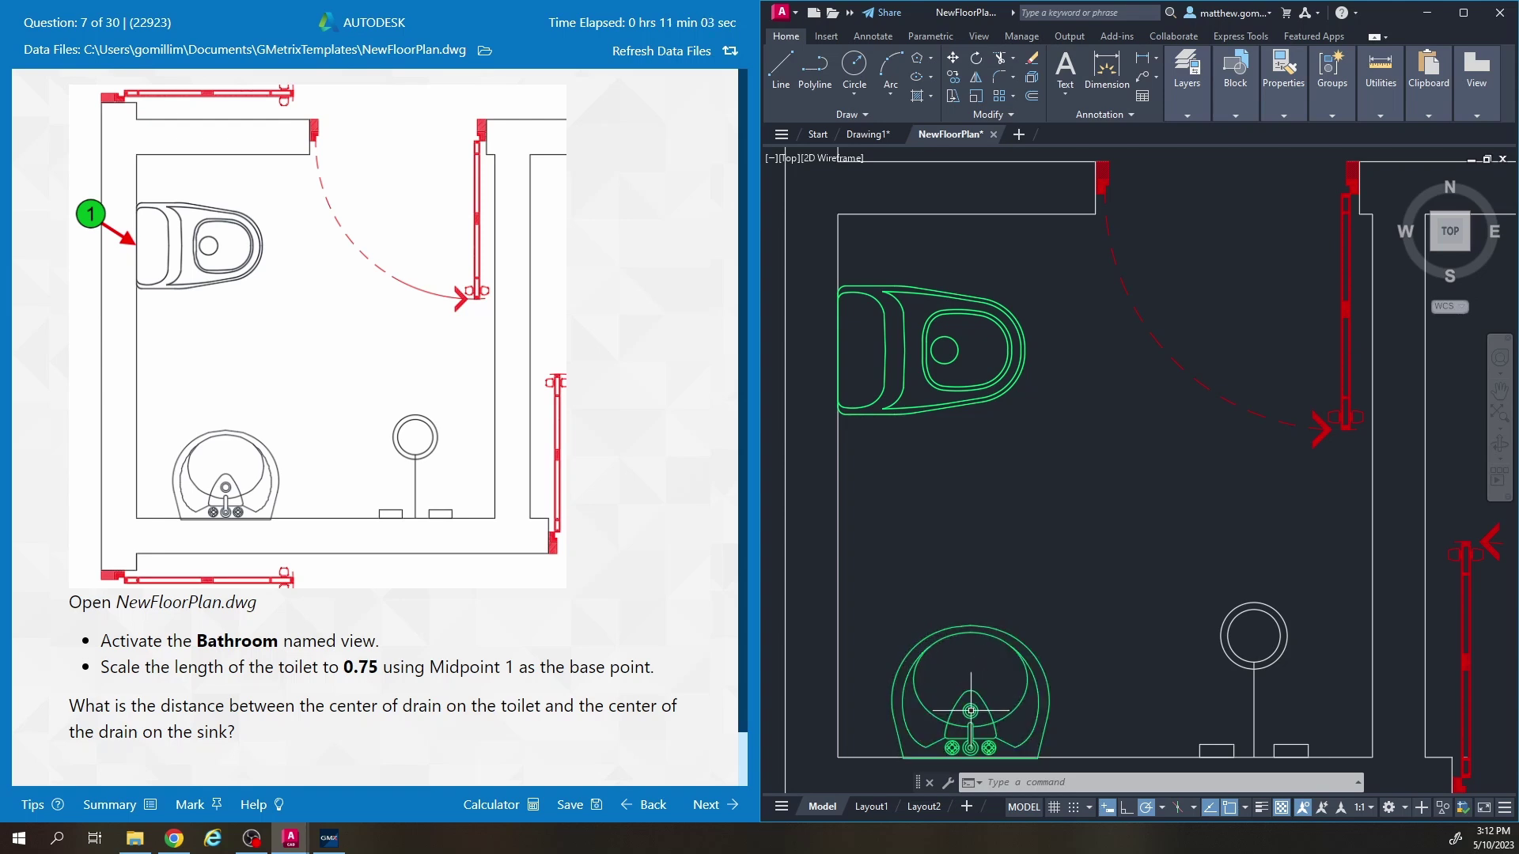
left_click(1381, 79)
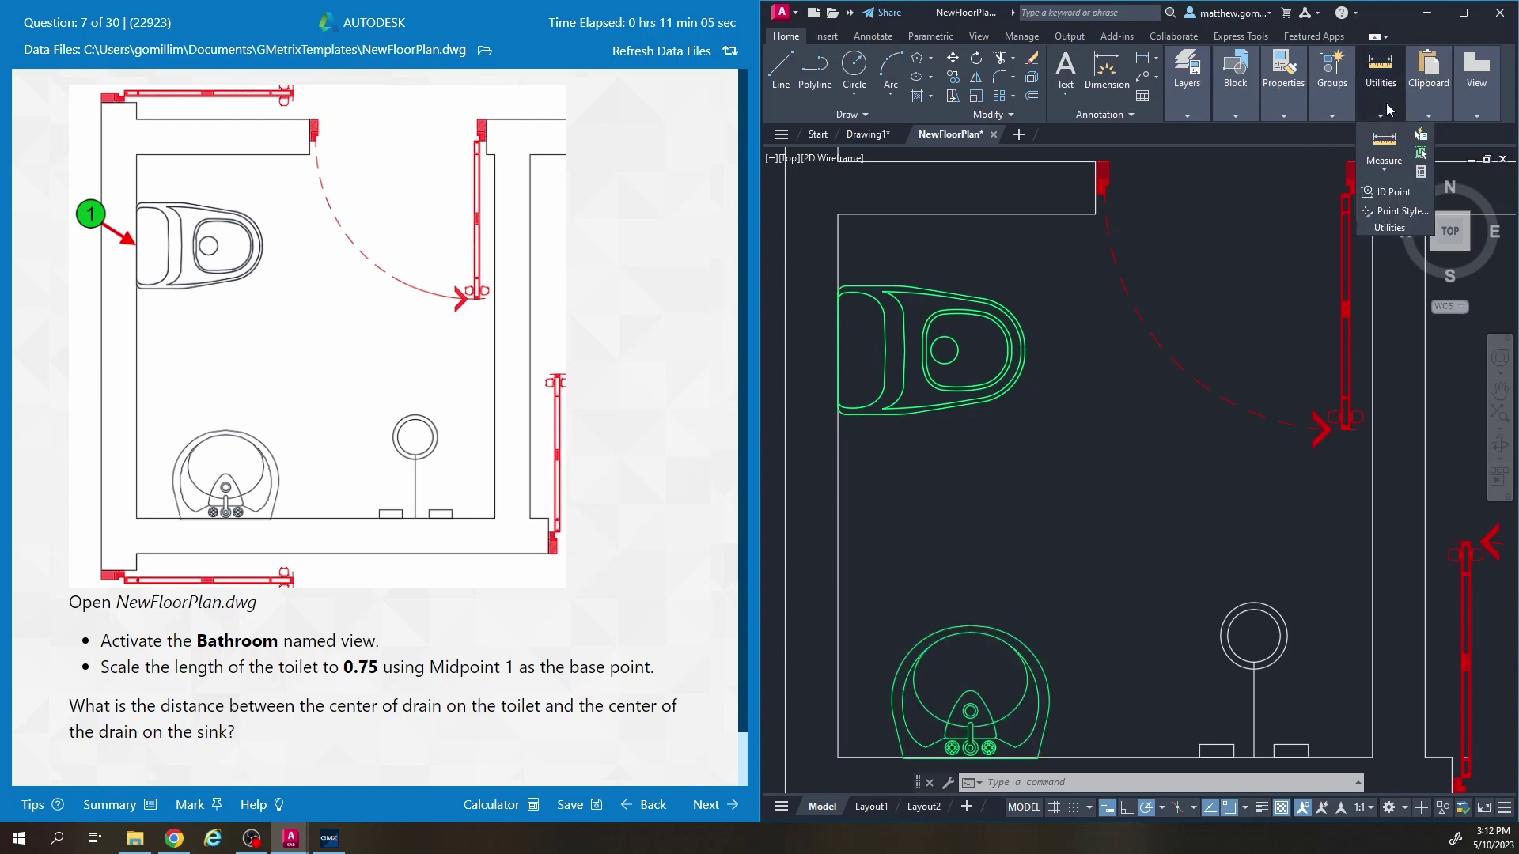
left_click(1386, 174)
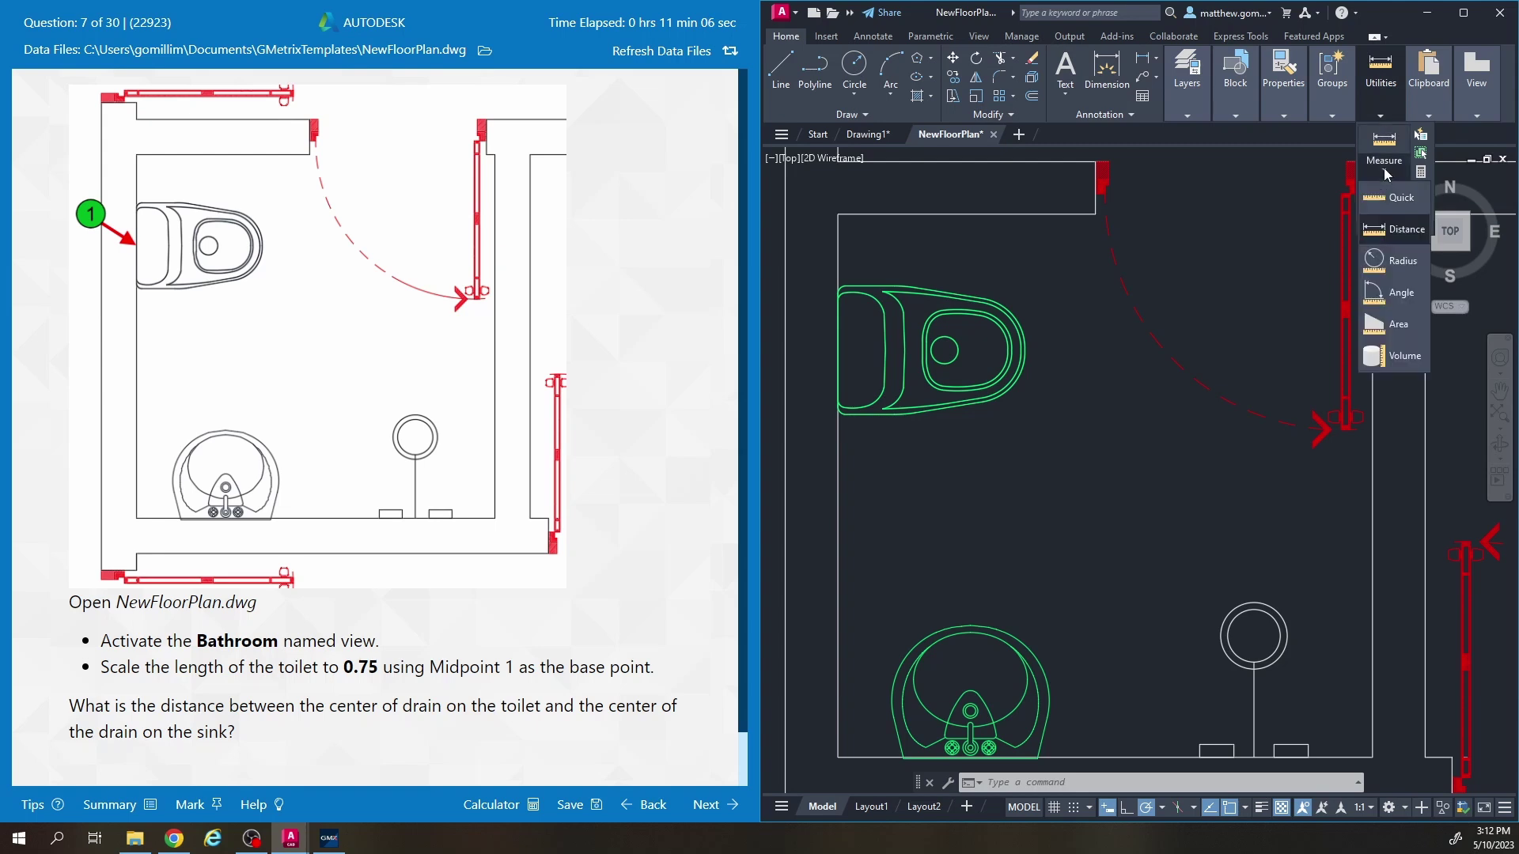
left_click(1403, 231)
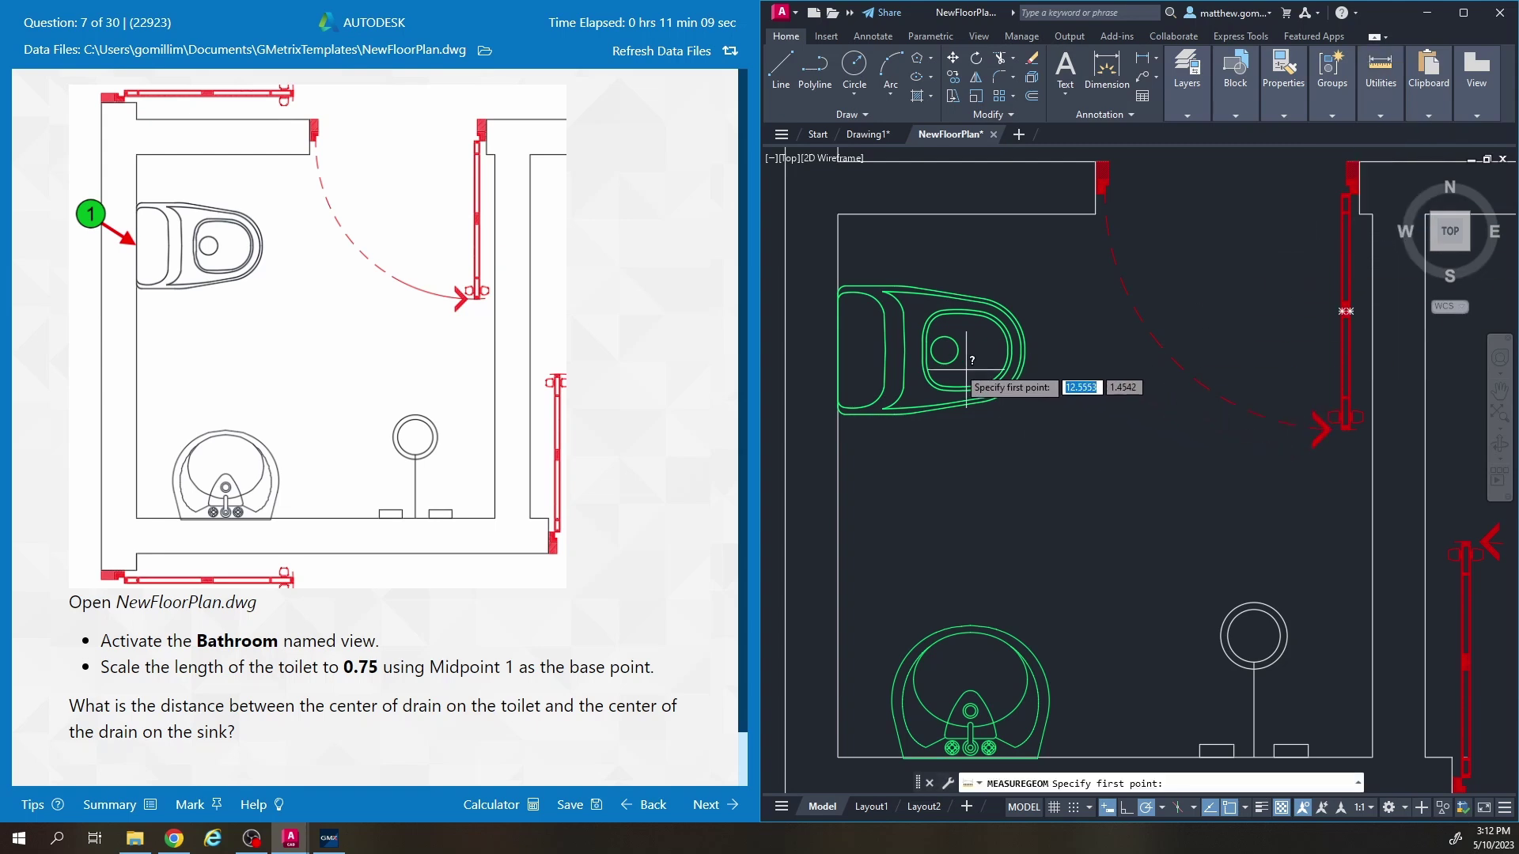
left_click(944, 349)
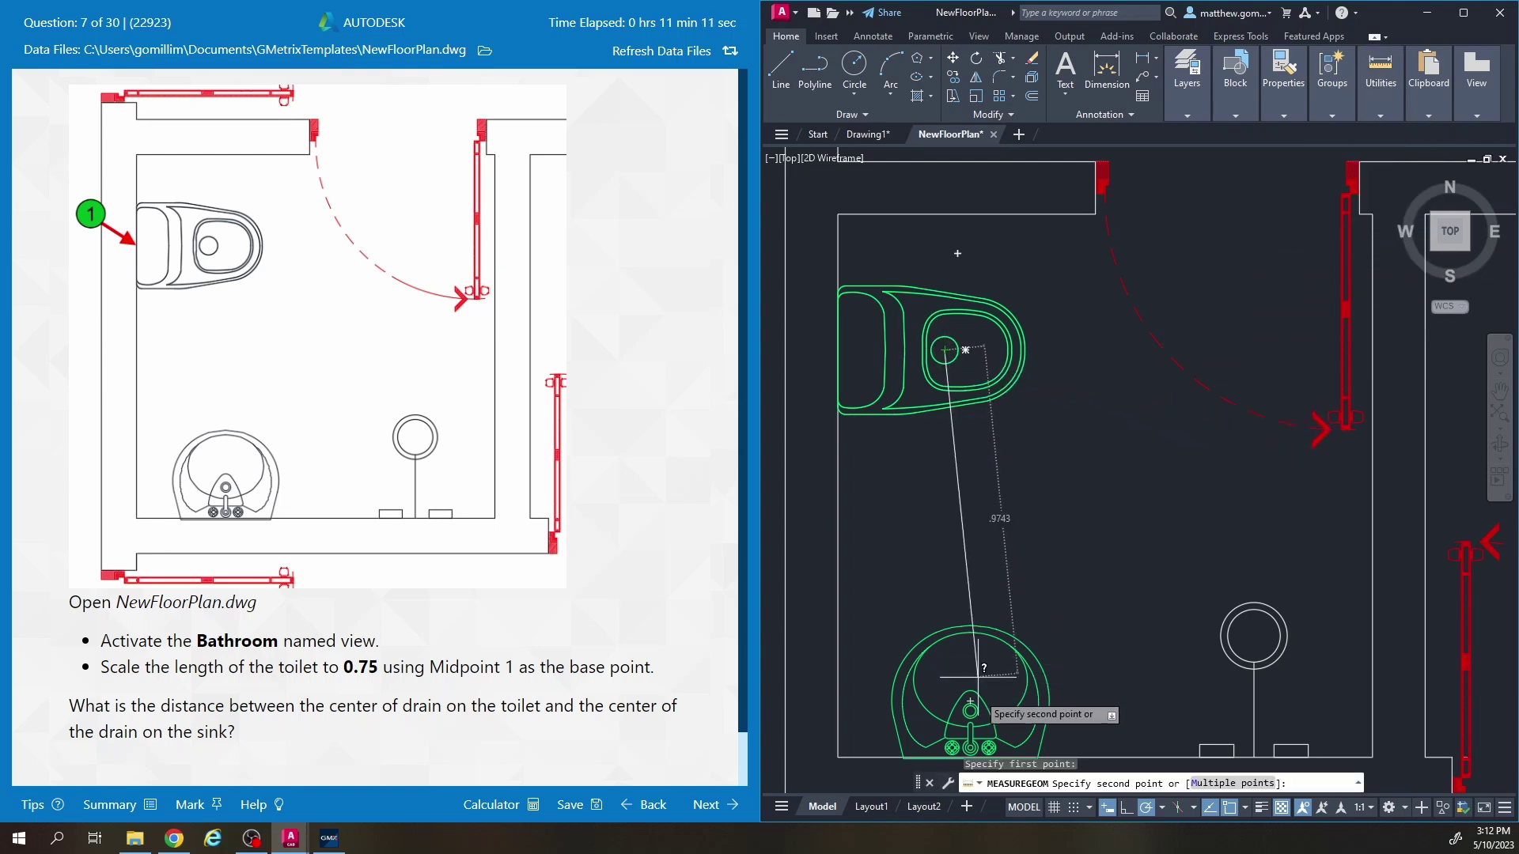
scroll(969, 708, "up", 4)
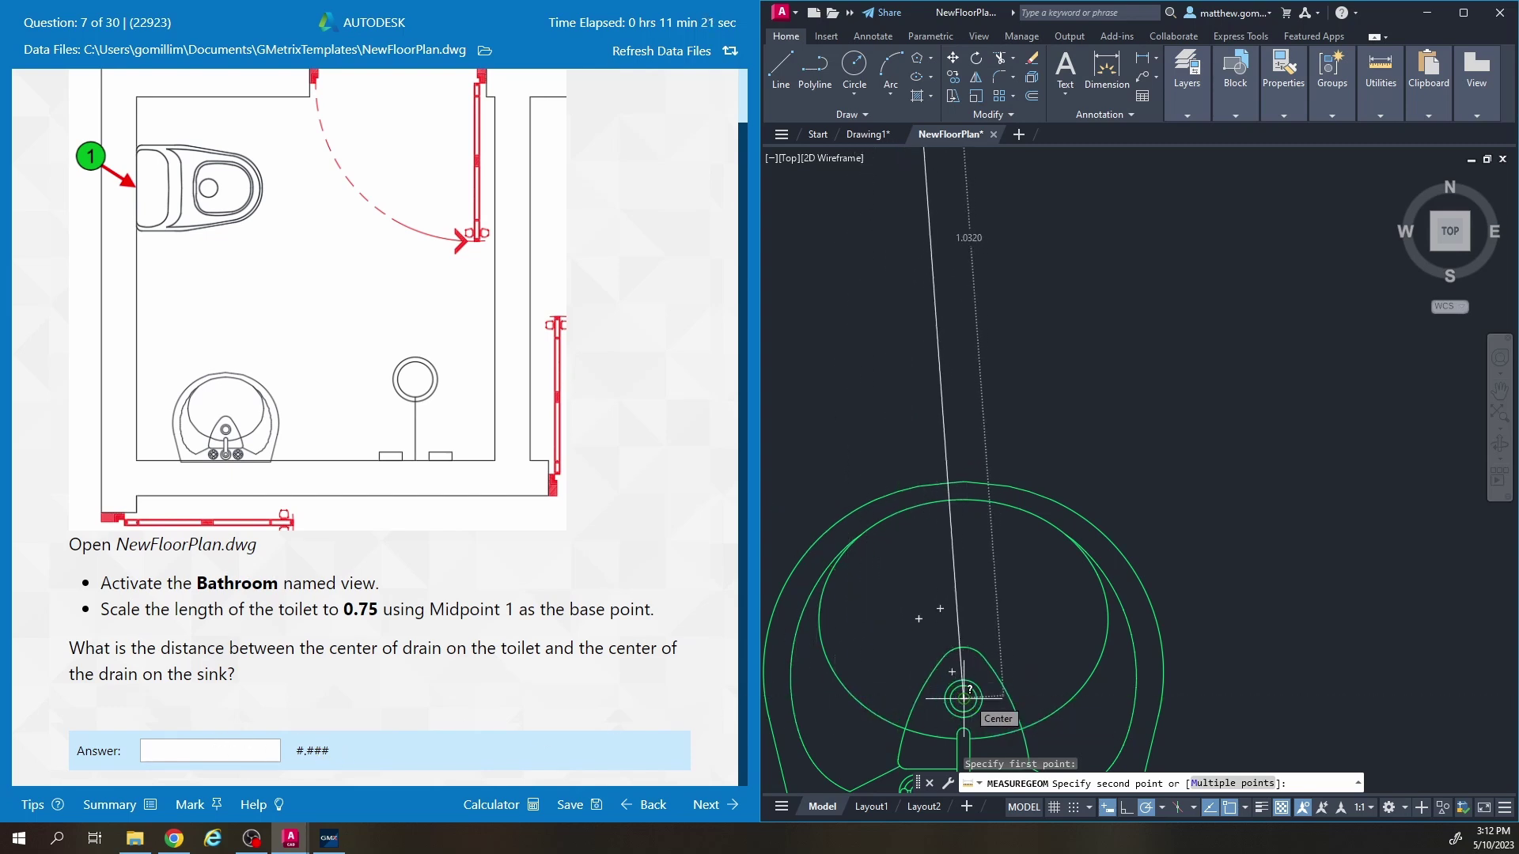
key("Escape")
Enter 1.032 as Question 7's answer and submit it.
left_click(197, 752)
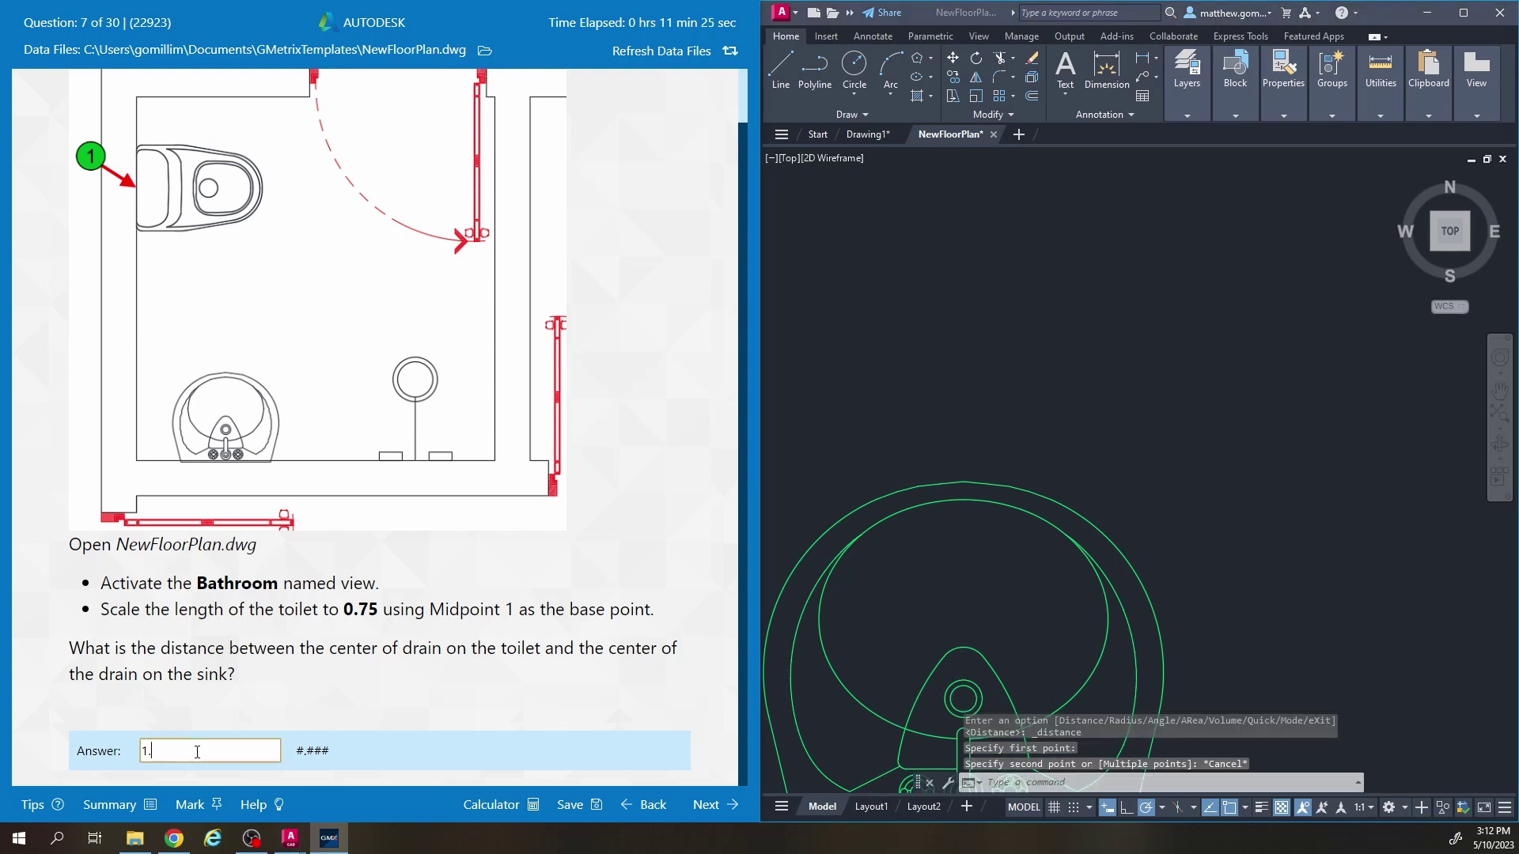
type("1.032")
left_click(706, 804)
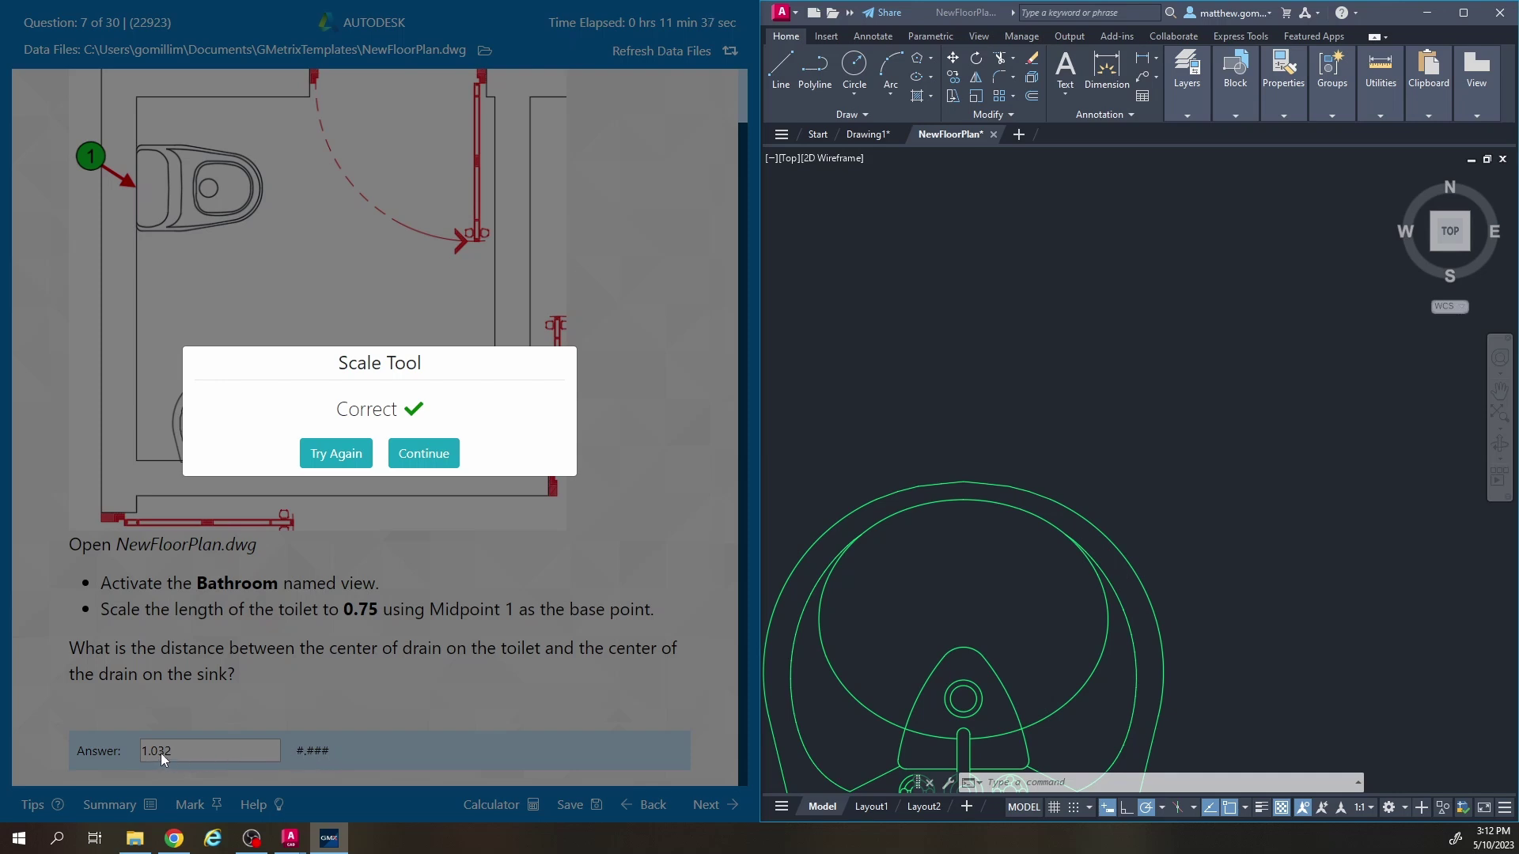
Continue to Question 8 and close NewFloorPlan.dwg without saving.
left_click(423, 454)
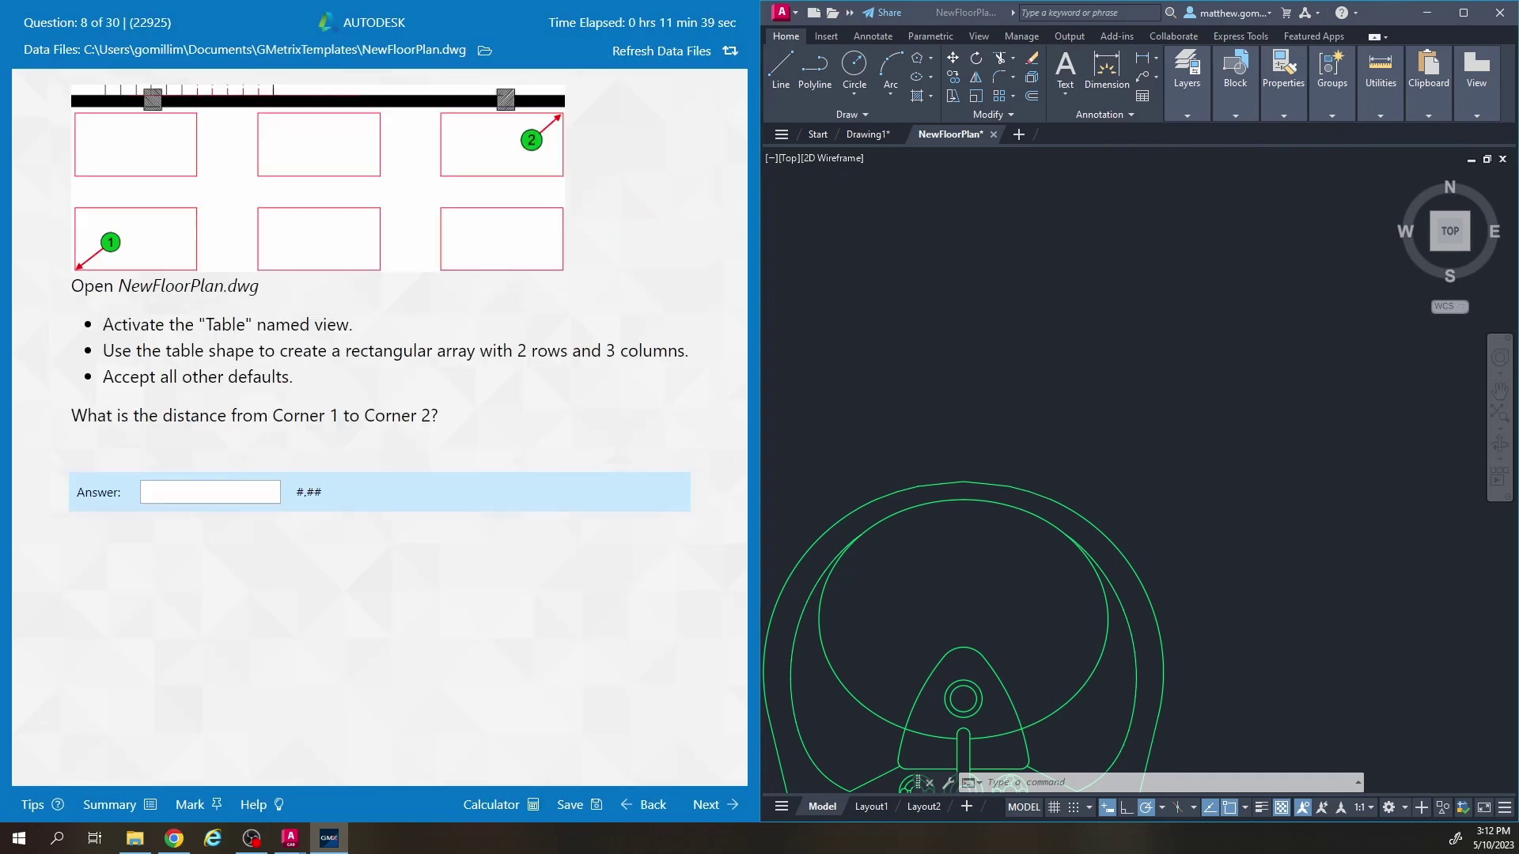
left_click(943, 389)
scroll(944, 389, "down", 2)
key("Escape")
key("Escape")
key("Escape")
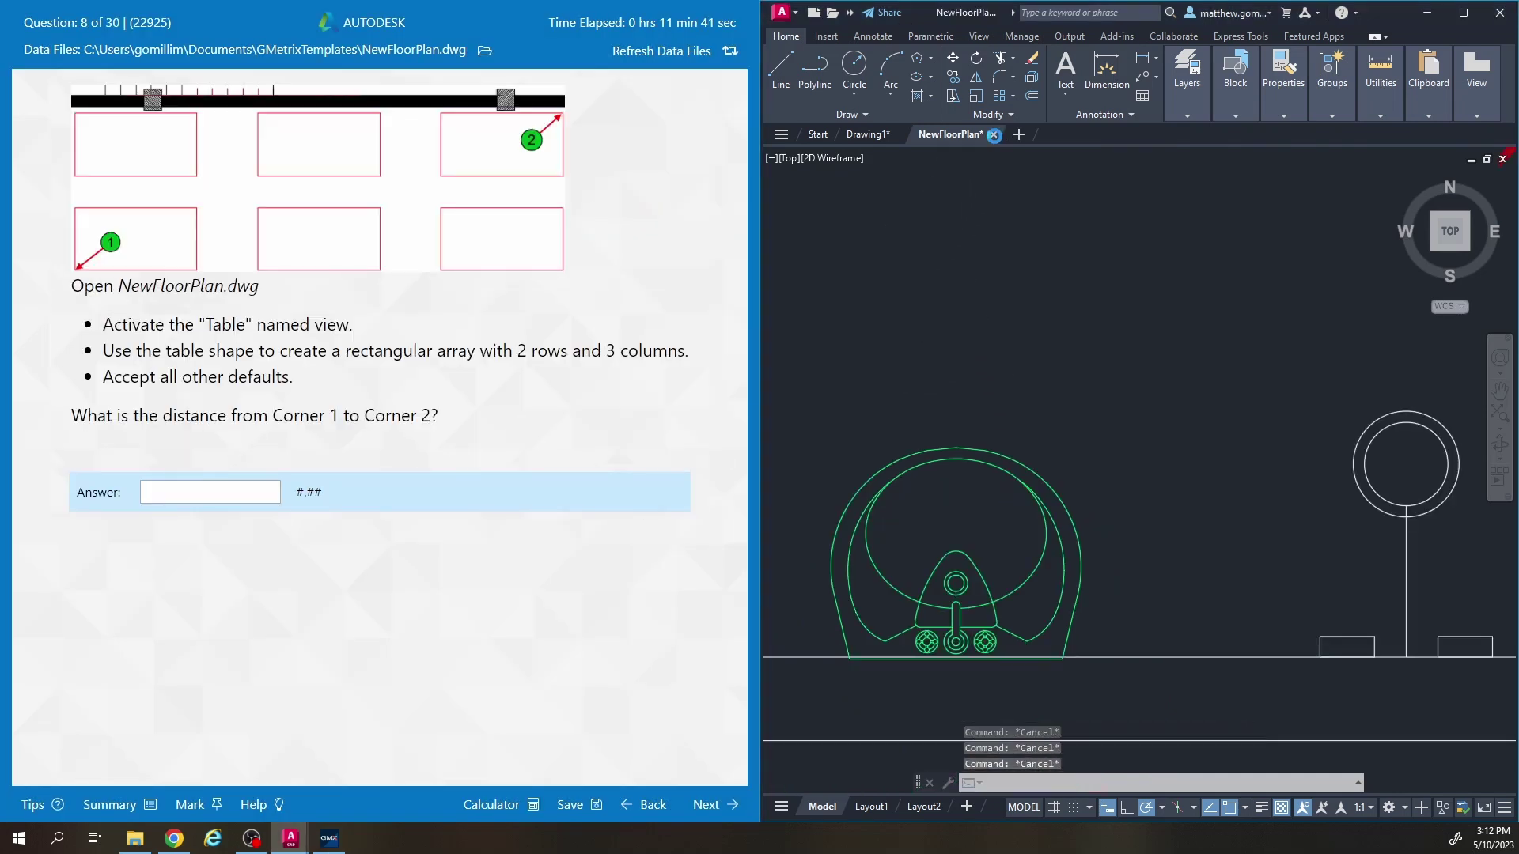
left_click(993, 134)
left_click(1194, 454)
Reopen NewFloorPlan.dwg and restore the Table named view.
left_click(784, 11)
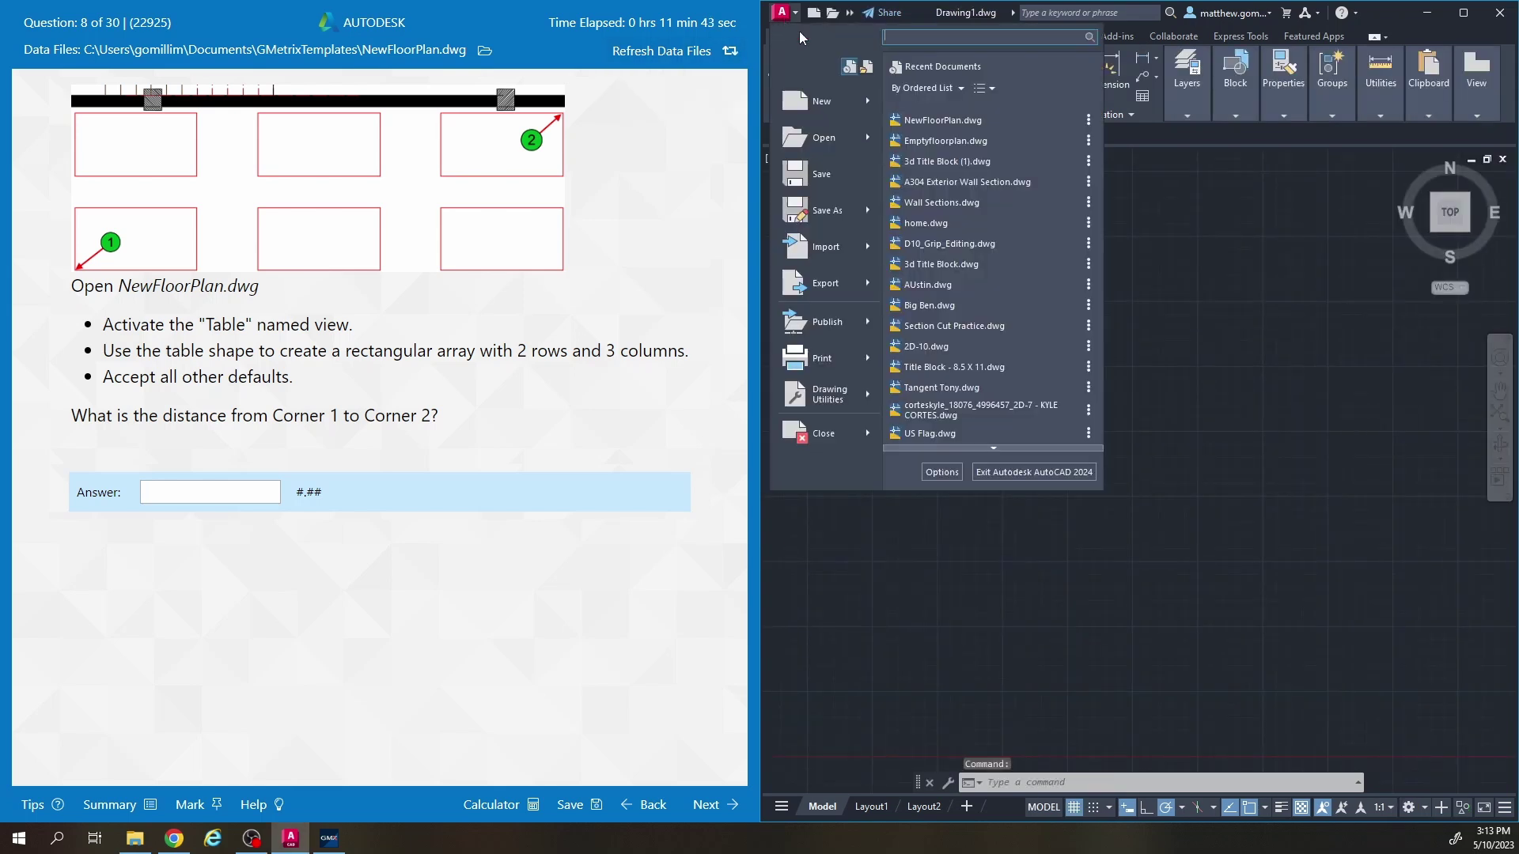
left_click(946, 121)
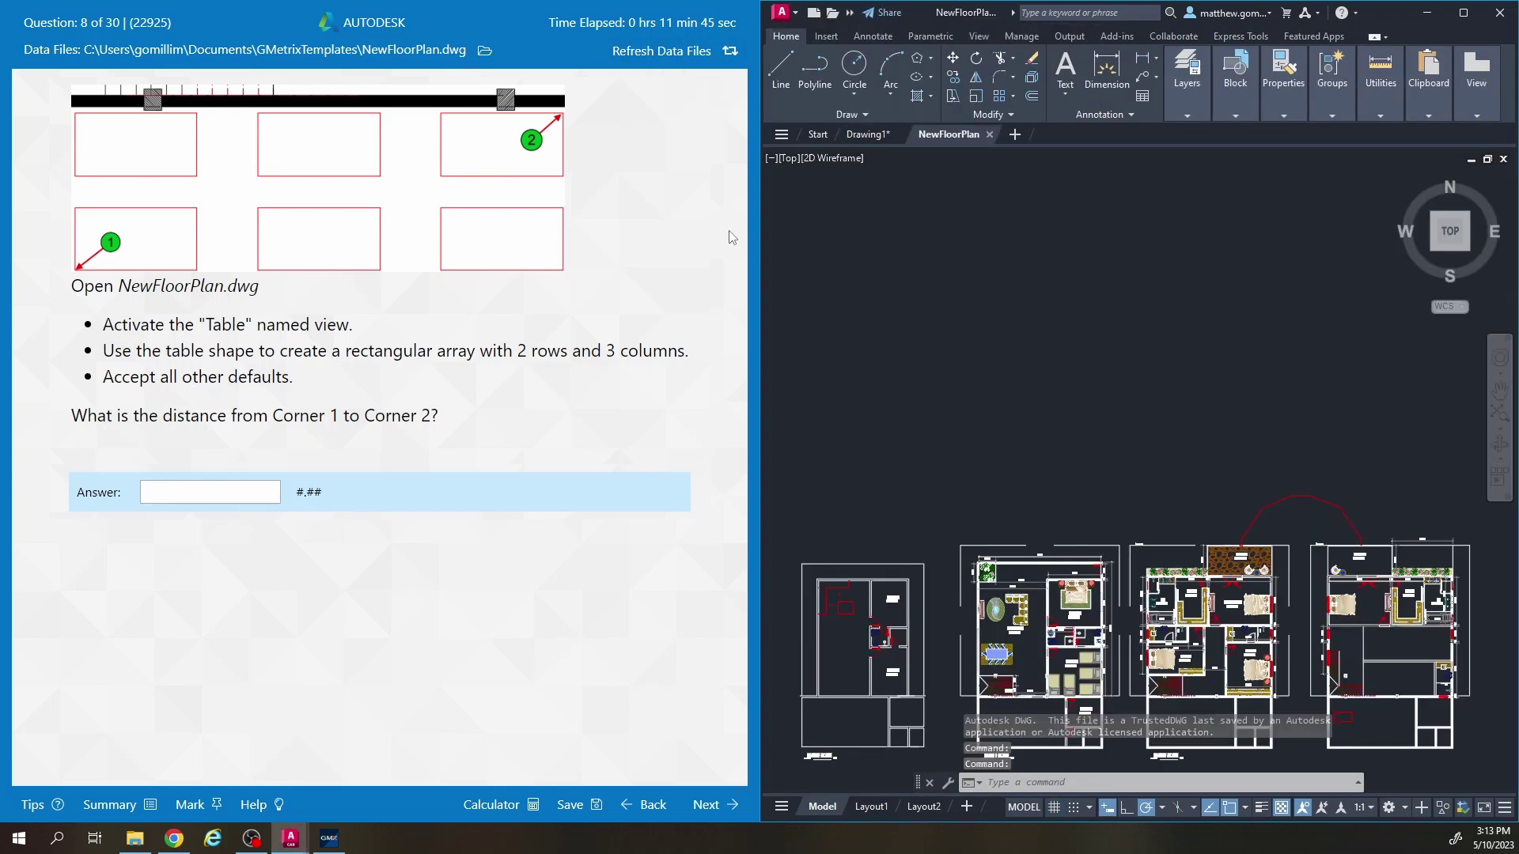
left_click(789, 158)
mouse_move(870, 175)
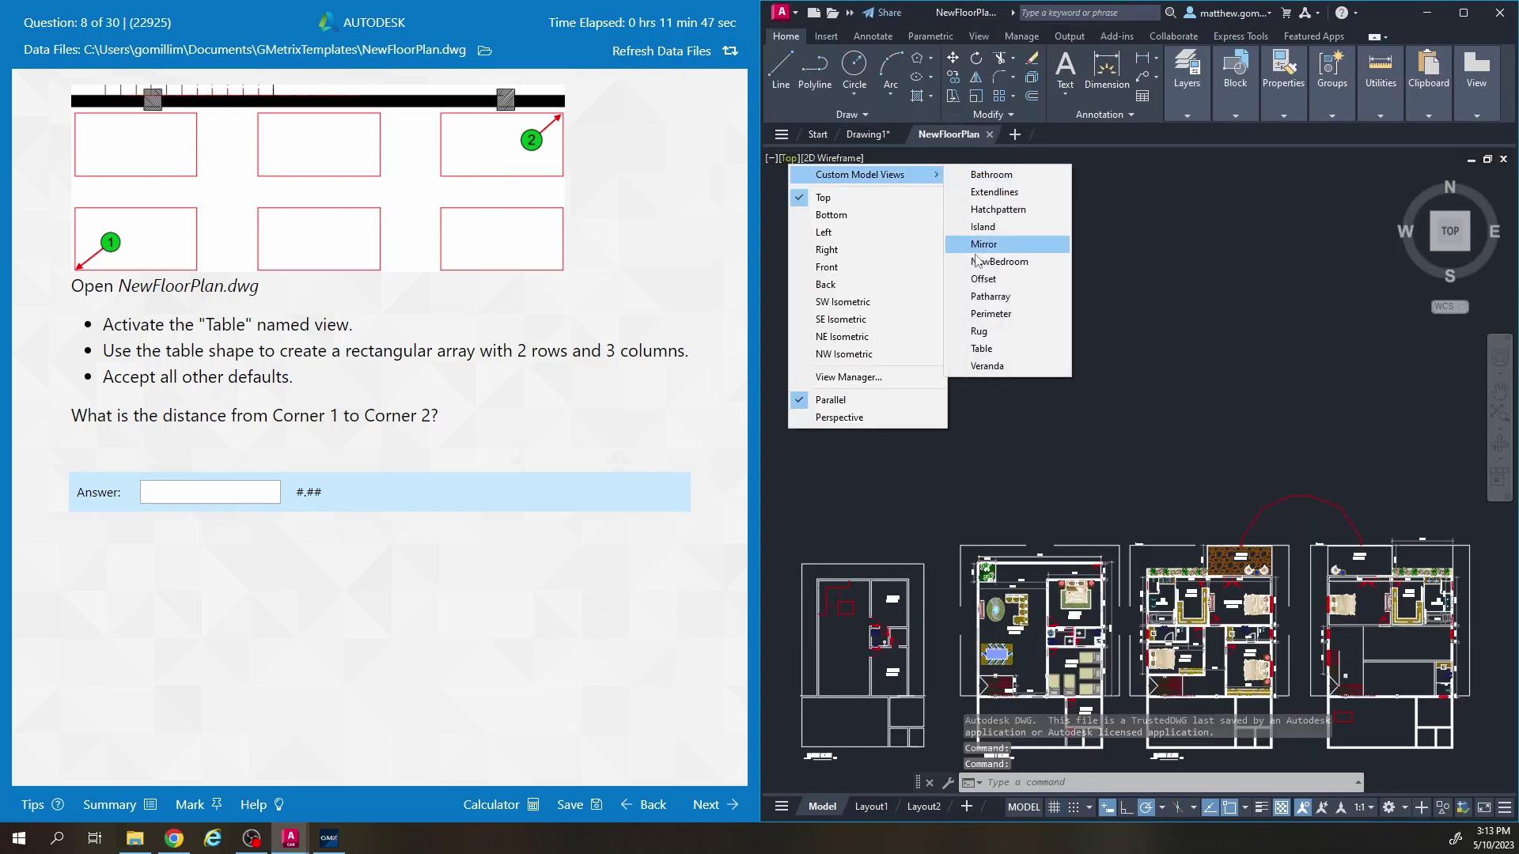
left_click(982, 348)
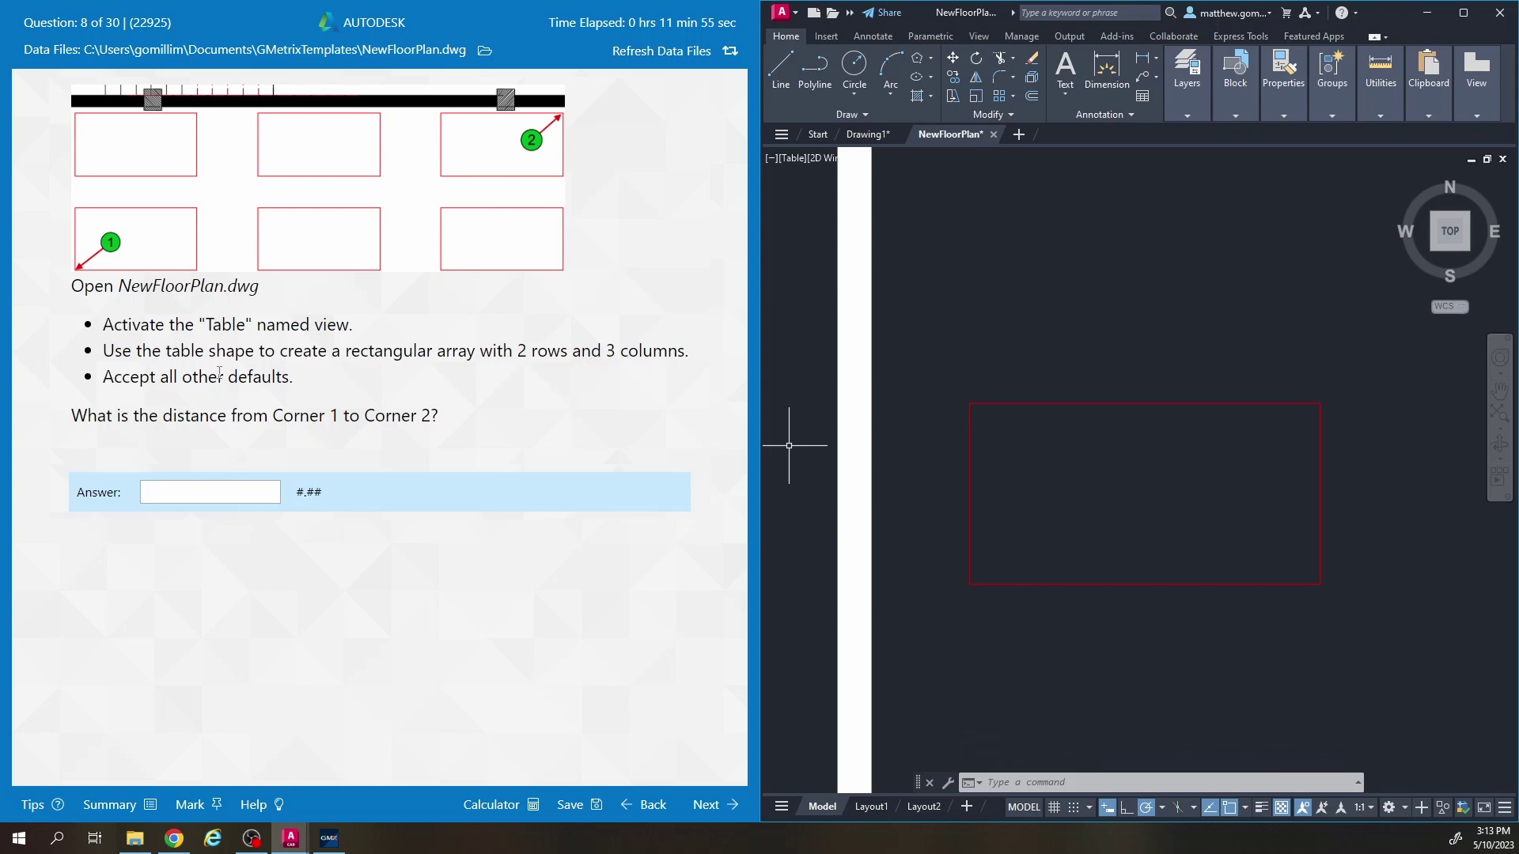
scroll(1102, 390, "down", 5)
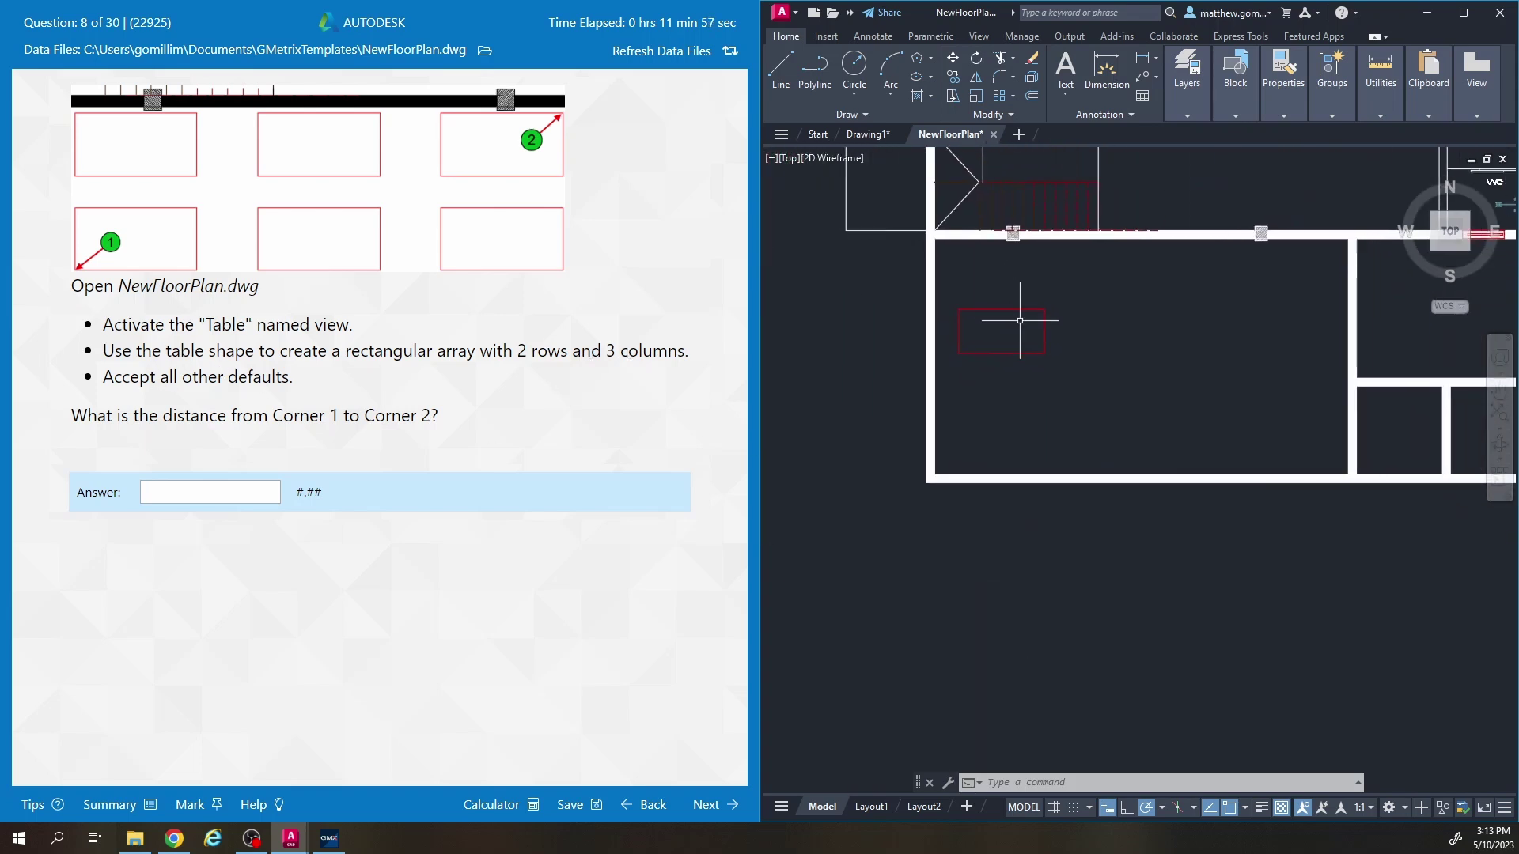
scroll(1026, 323, "up", 2)
middle_click_drag(1119, 364, 1056, 388)
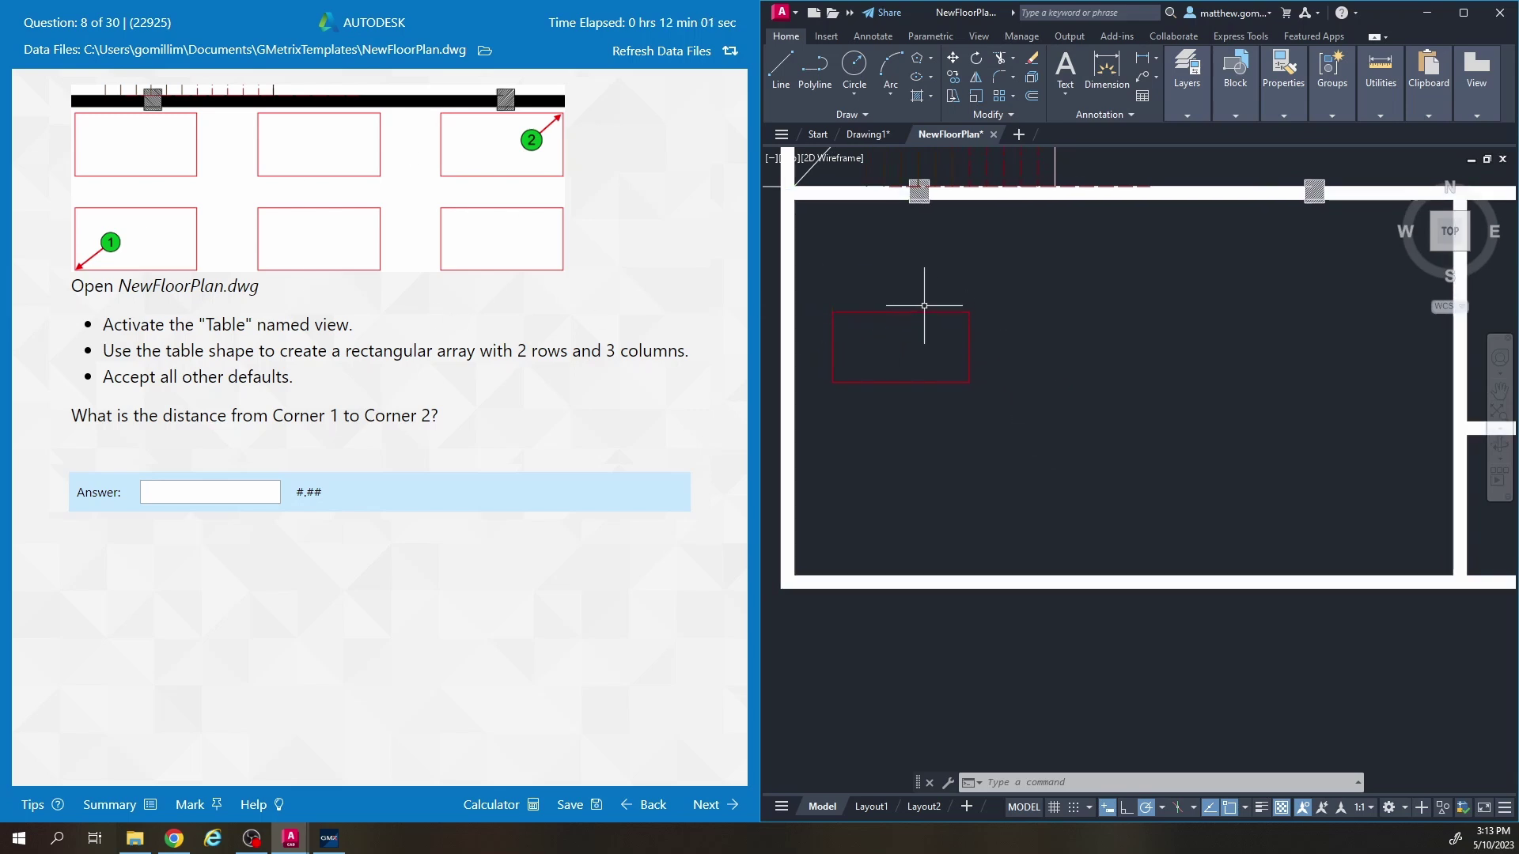
Rectangular-array the table into 2 rows and 3 columns.
left_click(898, 312)
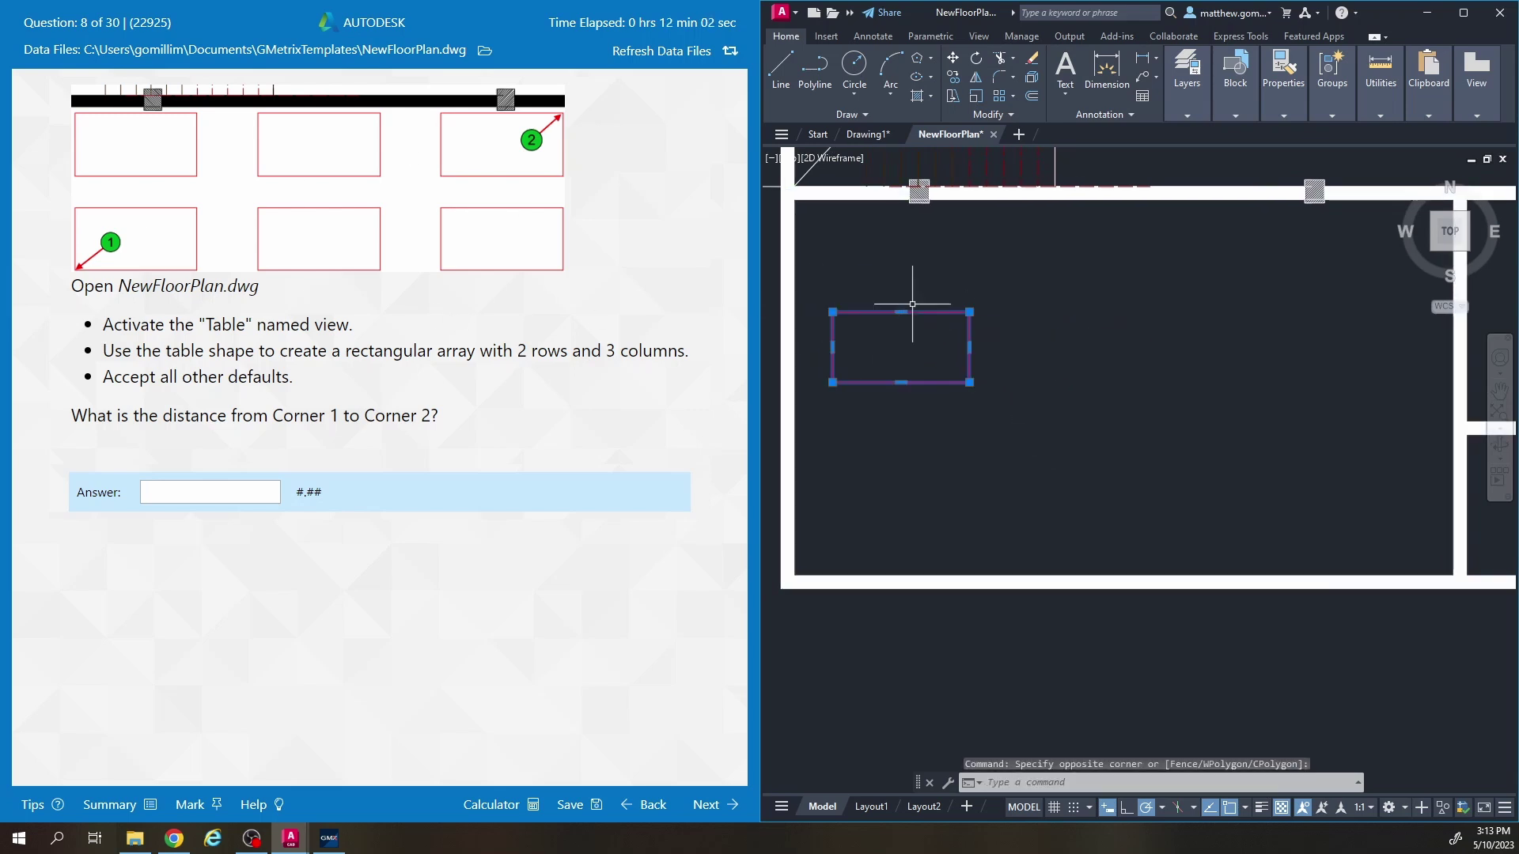
left_click(999, 99)
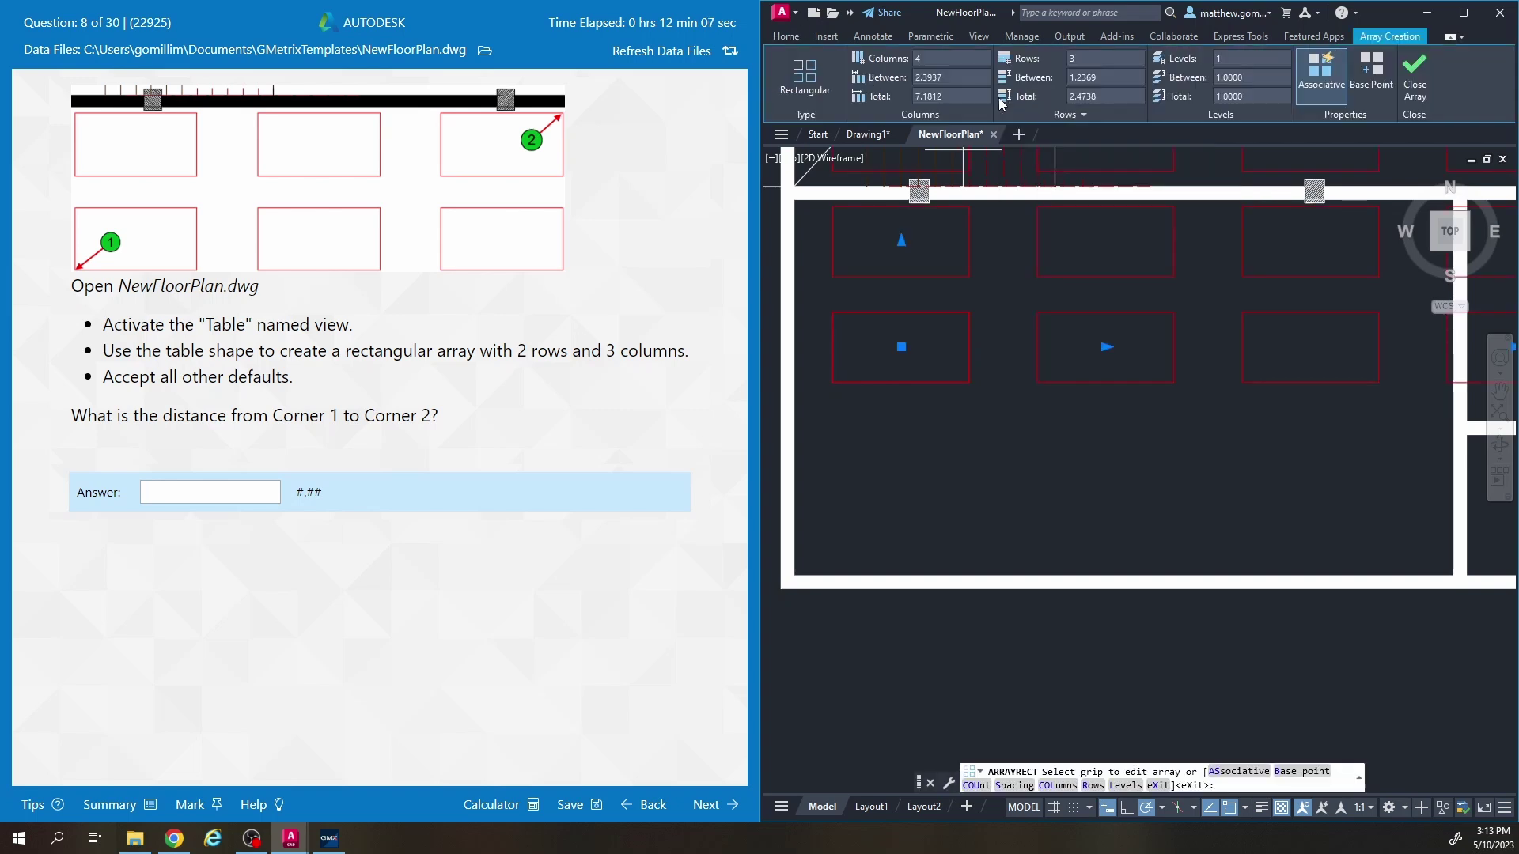
left_click(1096, 59)
type("2")
left_click(930, 58)
type("3")
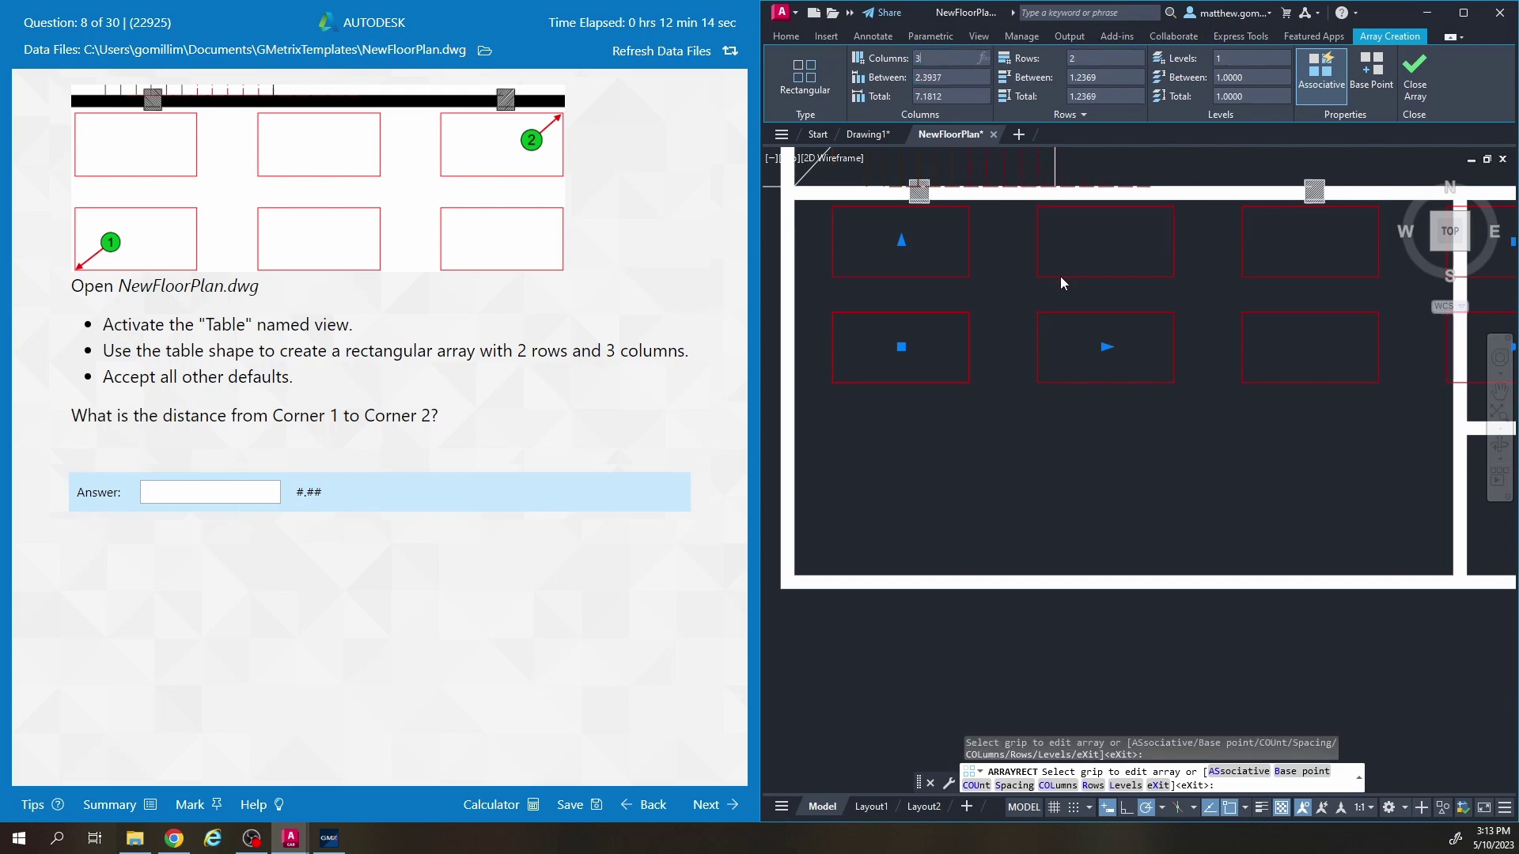
key("Return")
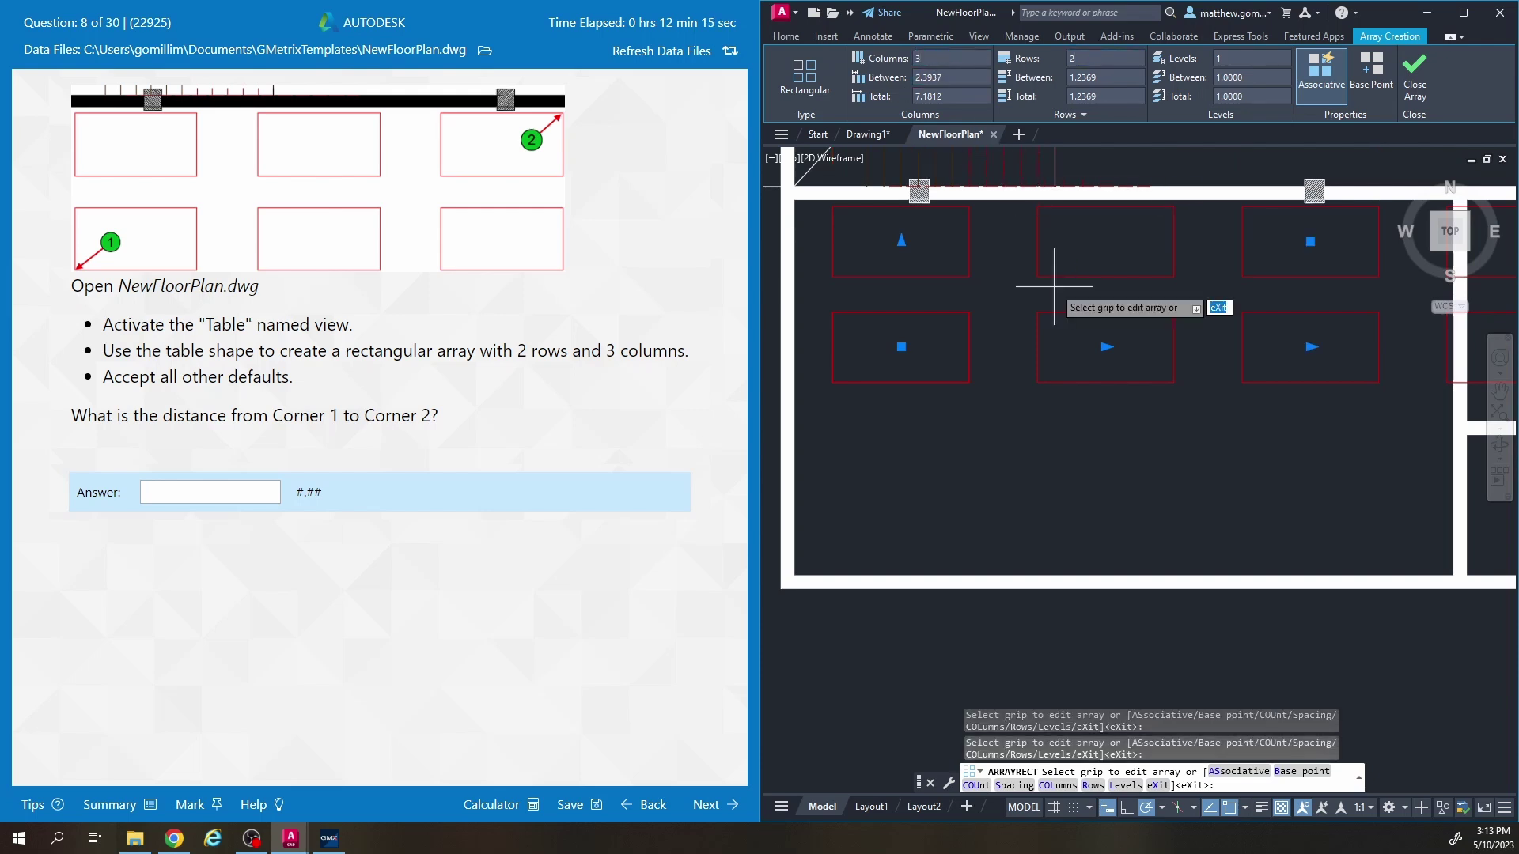
middle_click_drag(1025, 397, 1018, 424)
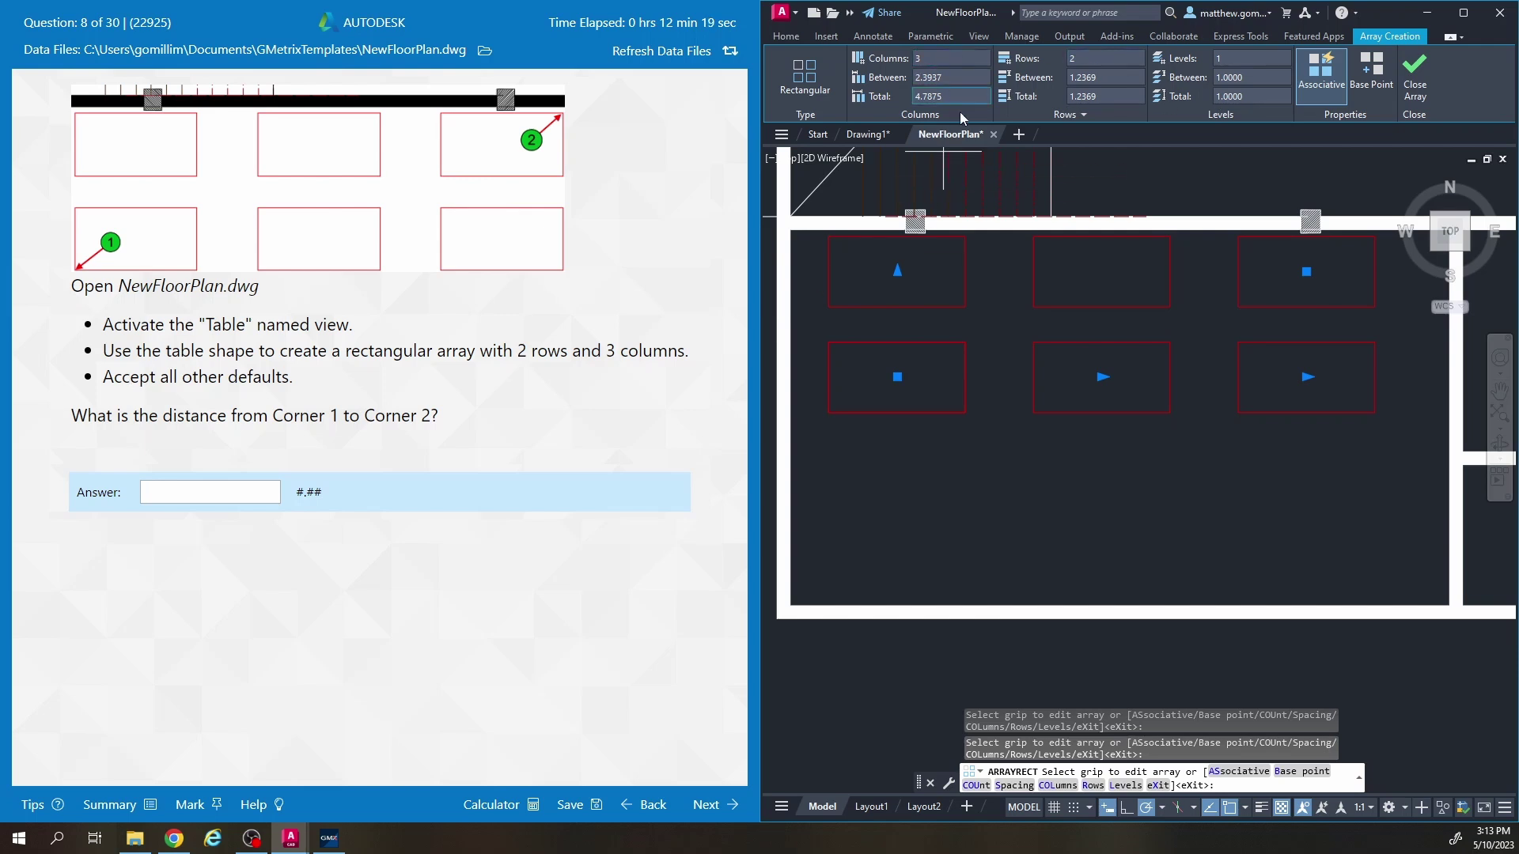
left_click(1414, 79)
scroll(1089, 407, "down", 2)
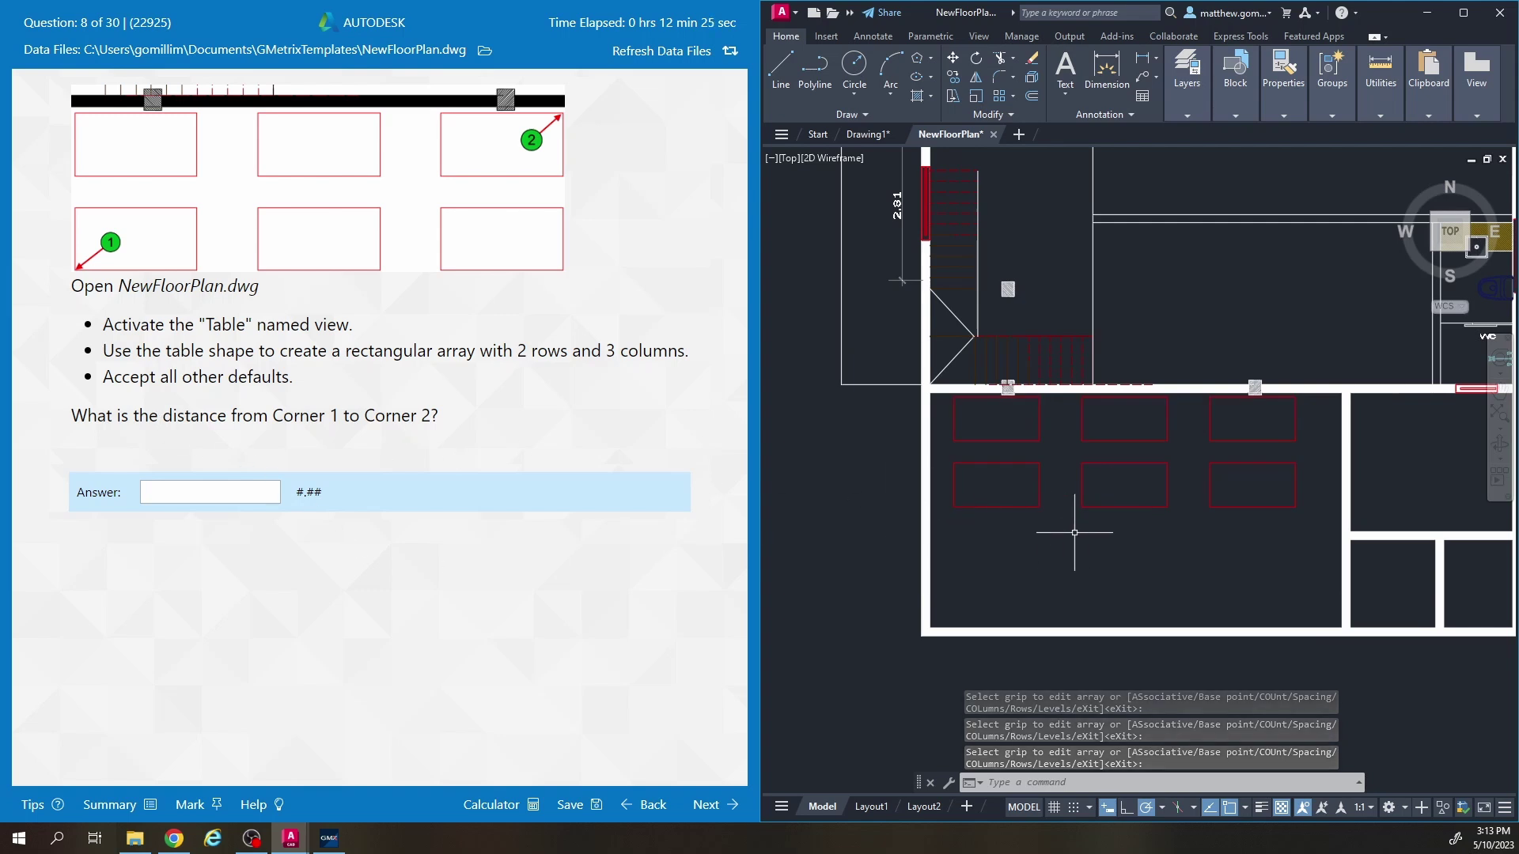
scroll(1044, 526, "up", 3)
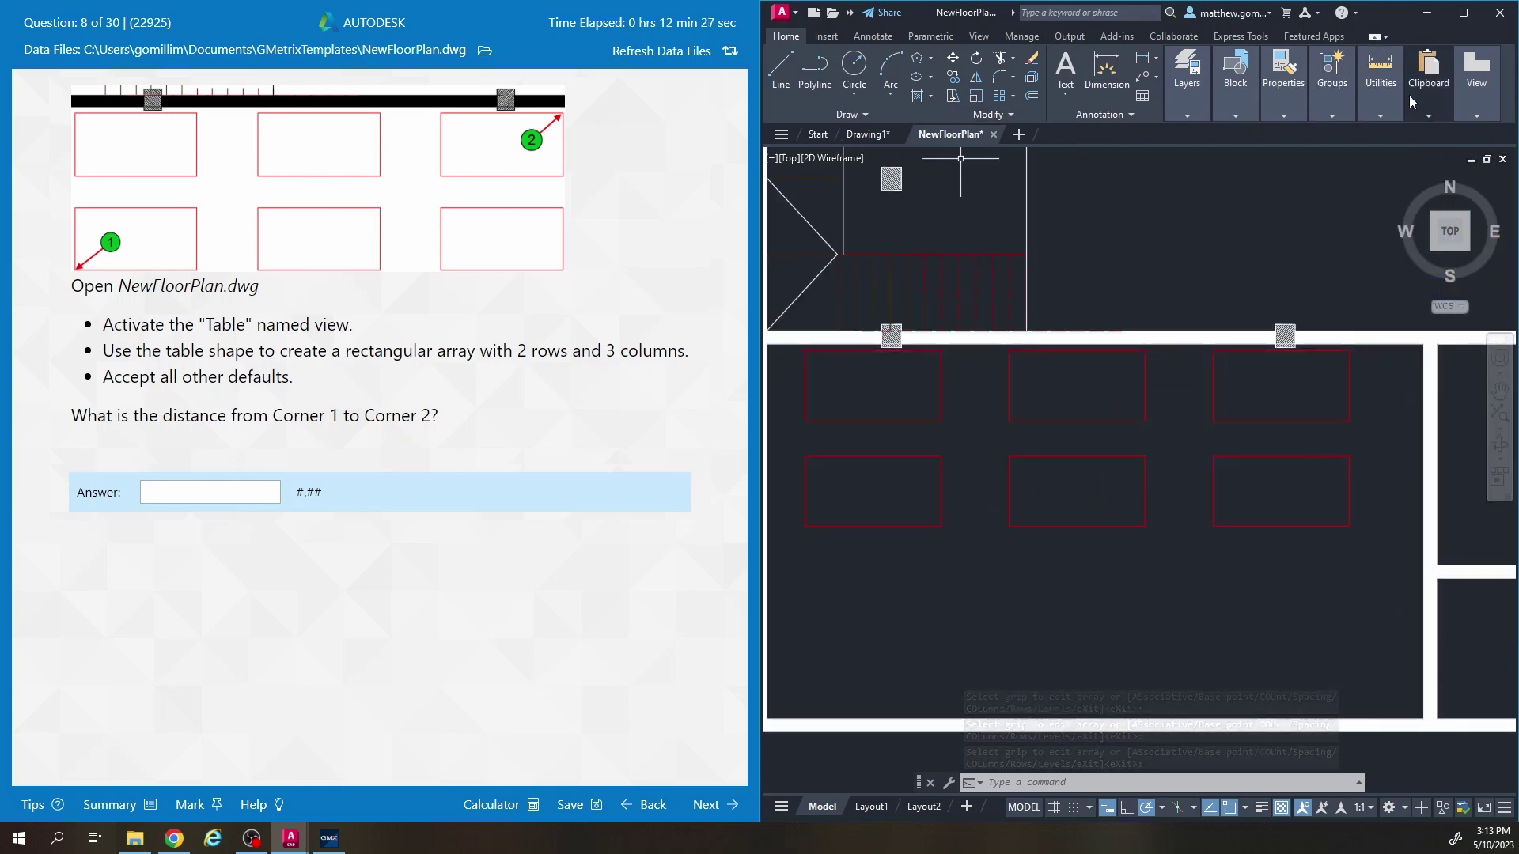
Measure the distance from Corner 1 to Corner 2 of the table array.
left_click(1381, 79)
left_click(1383, 168)
left_click(1405, 230)
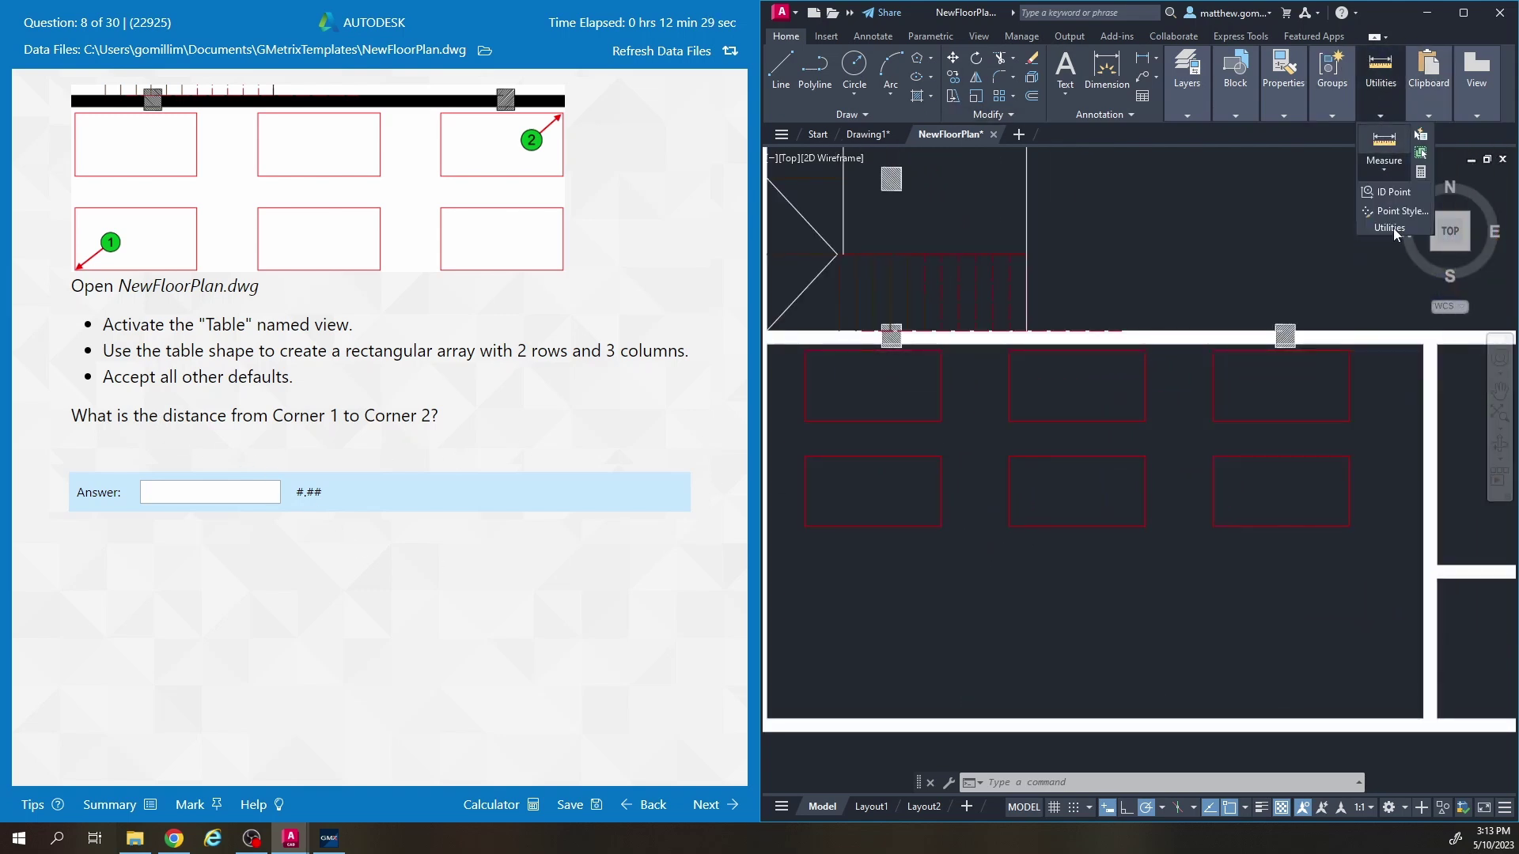
left_click(806, 525)
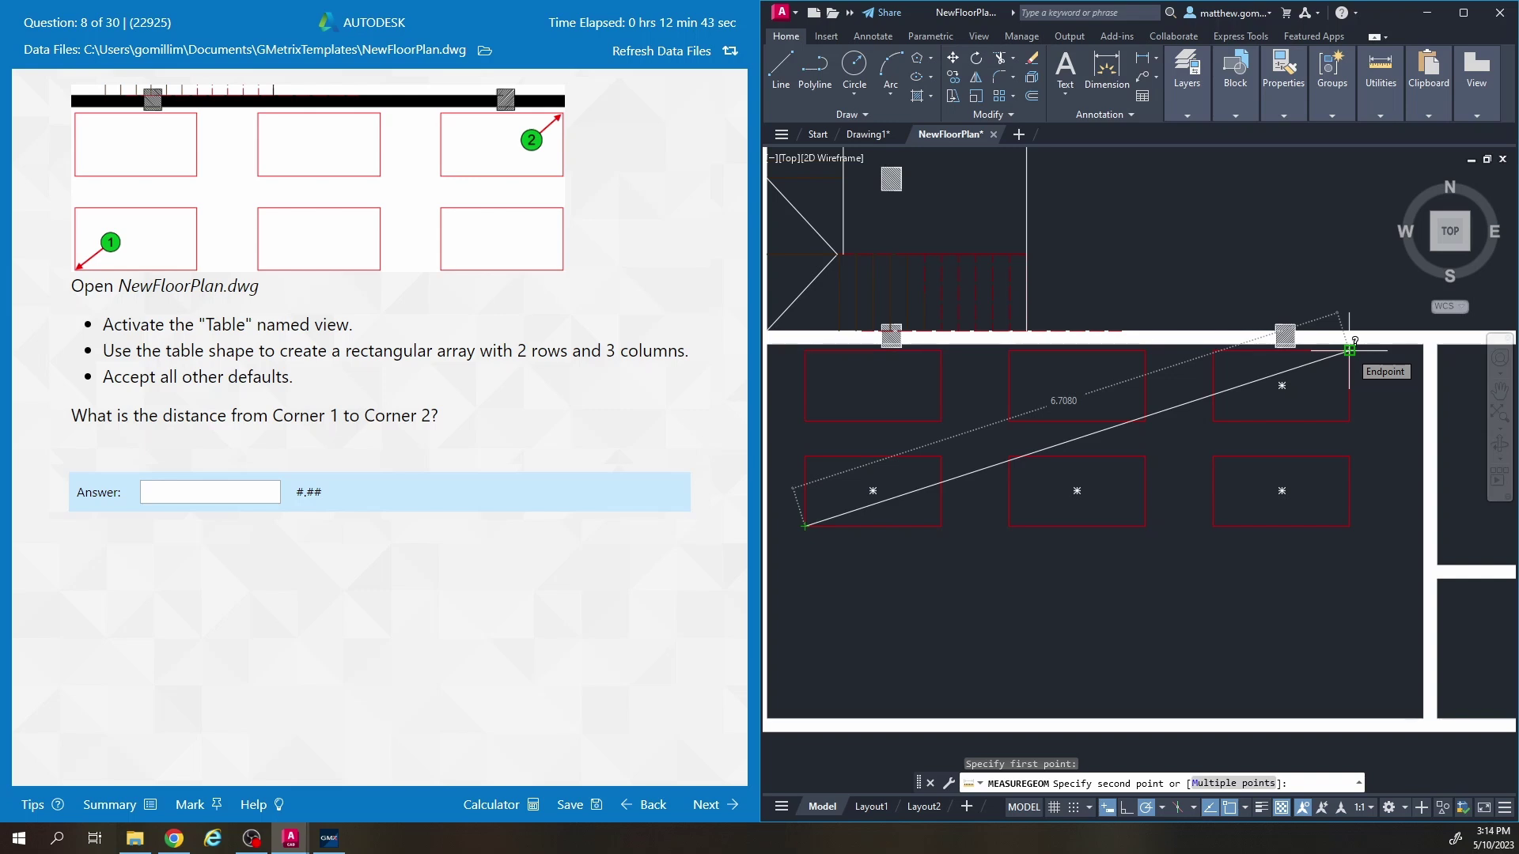
key("Escape")
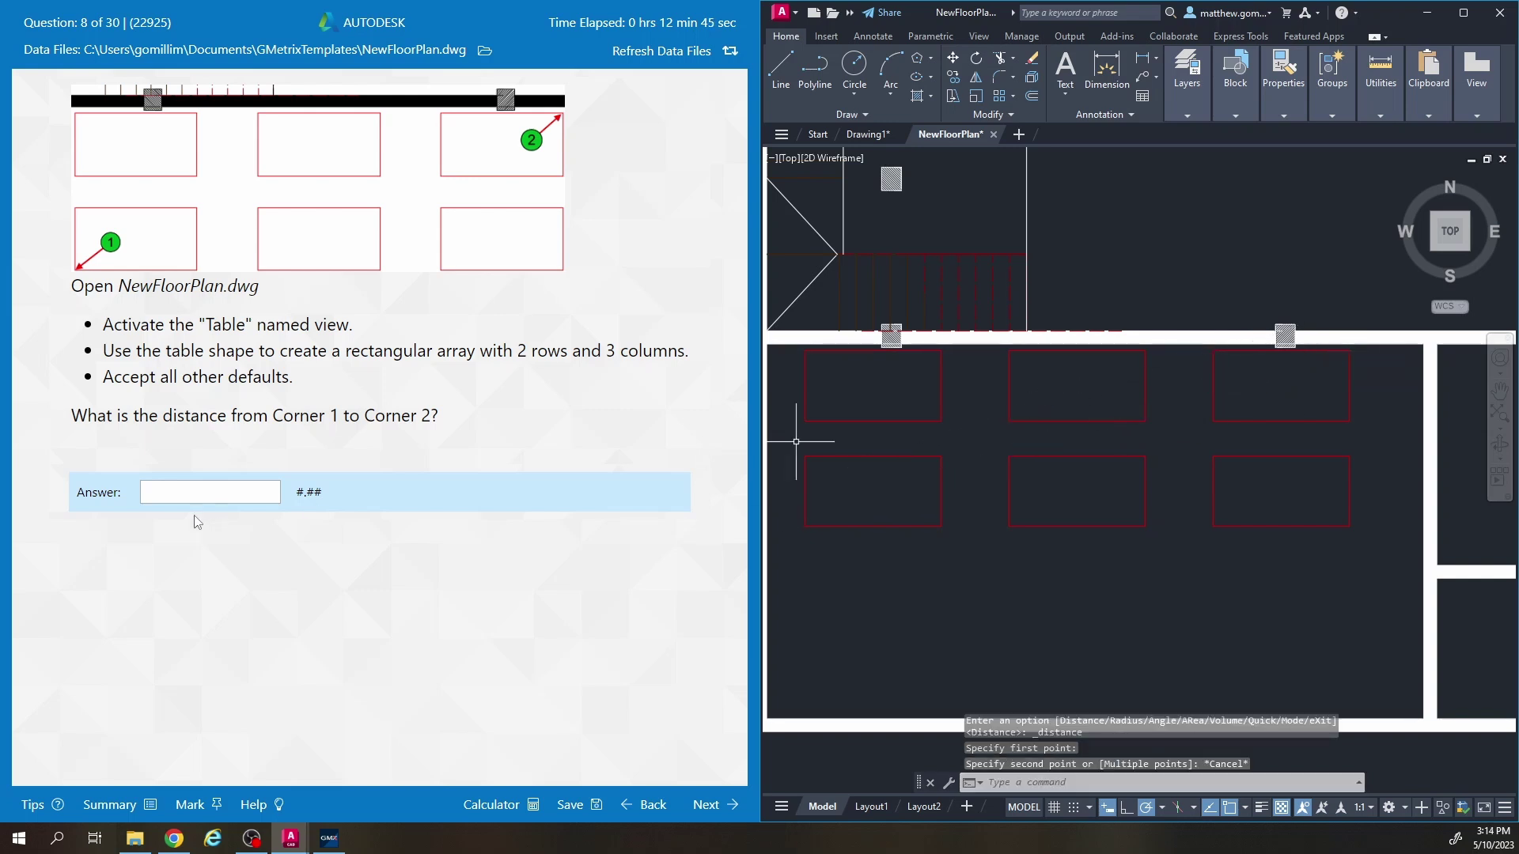
Submit 6.71 as the answer and continue to Question 9.
left_click(207, 489)
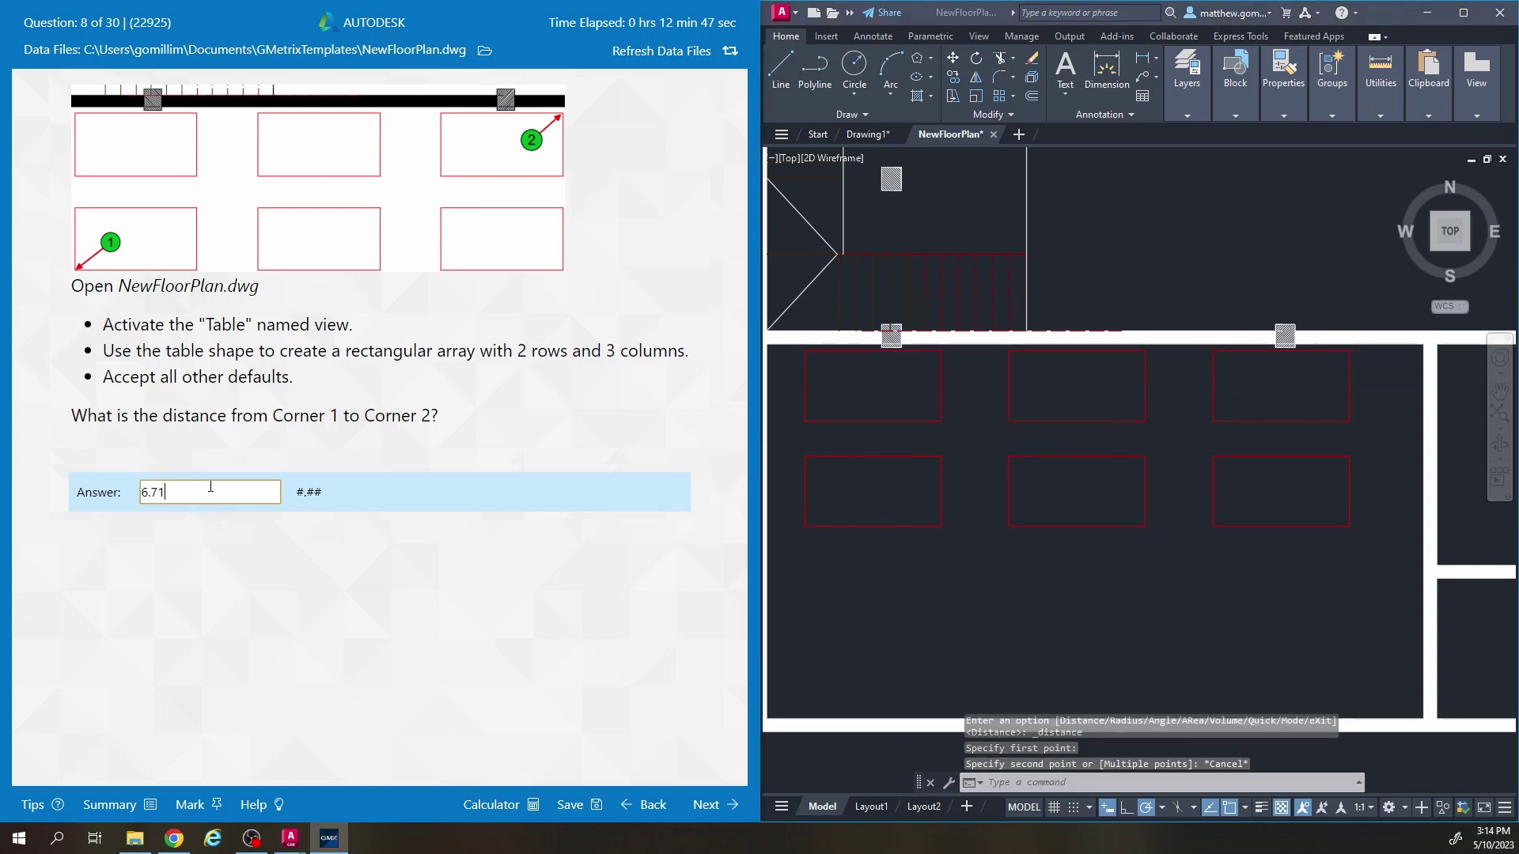
left_click(723, 803)
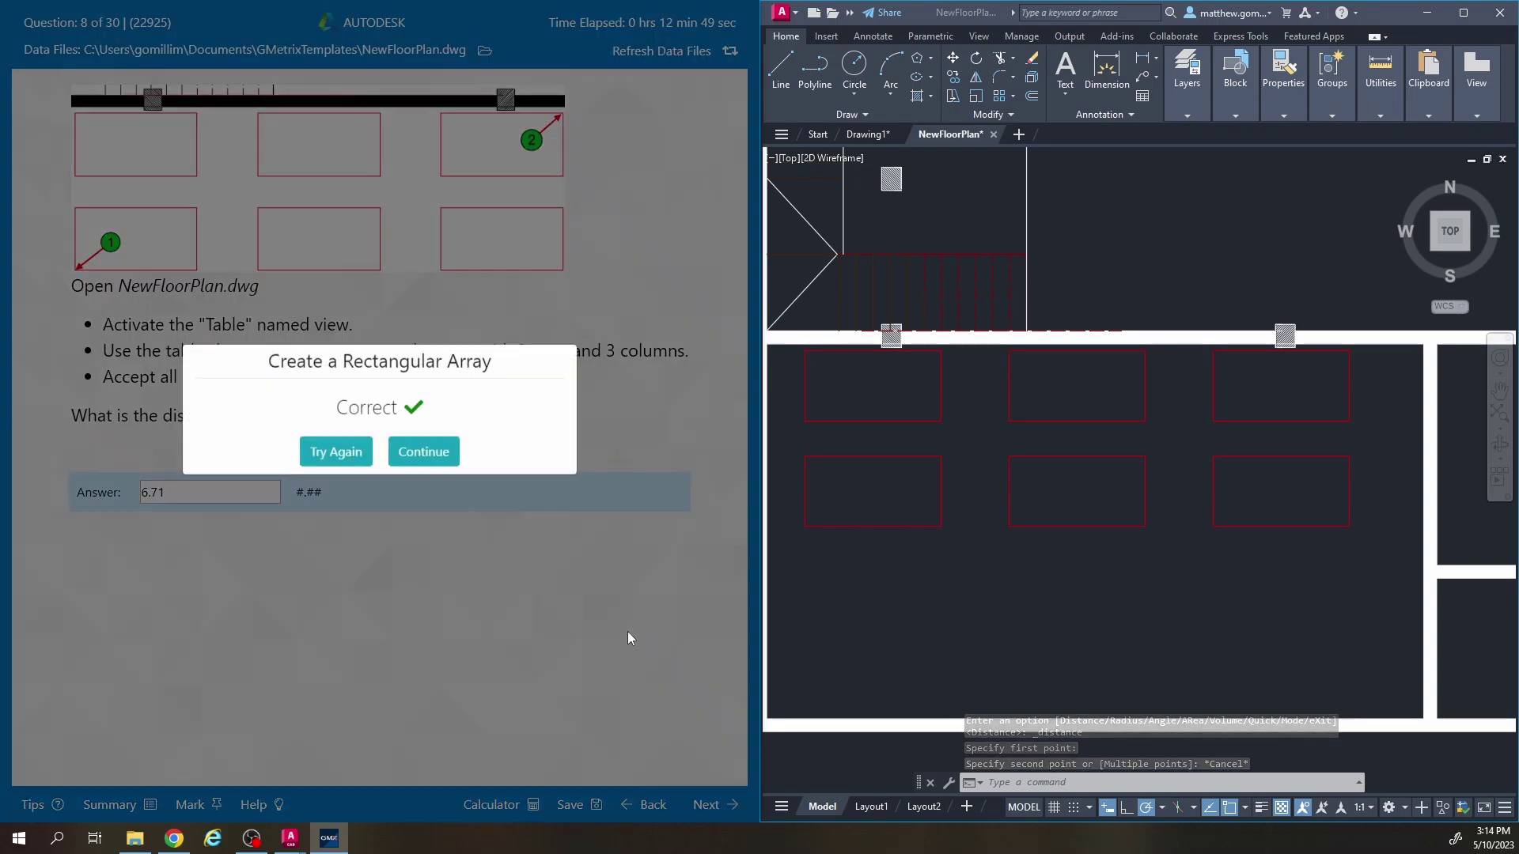
left_click(424, 457)
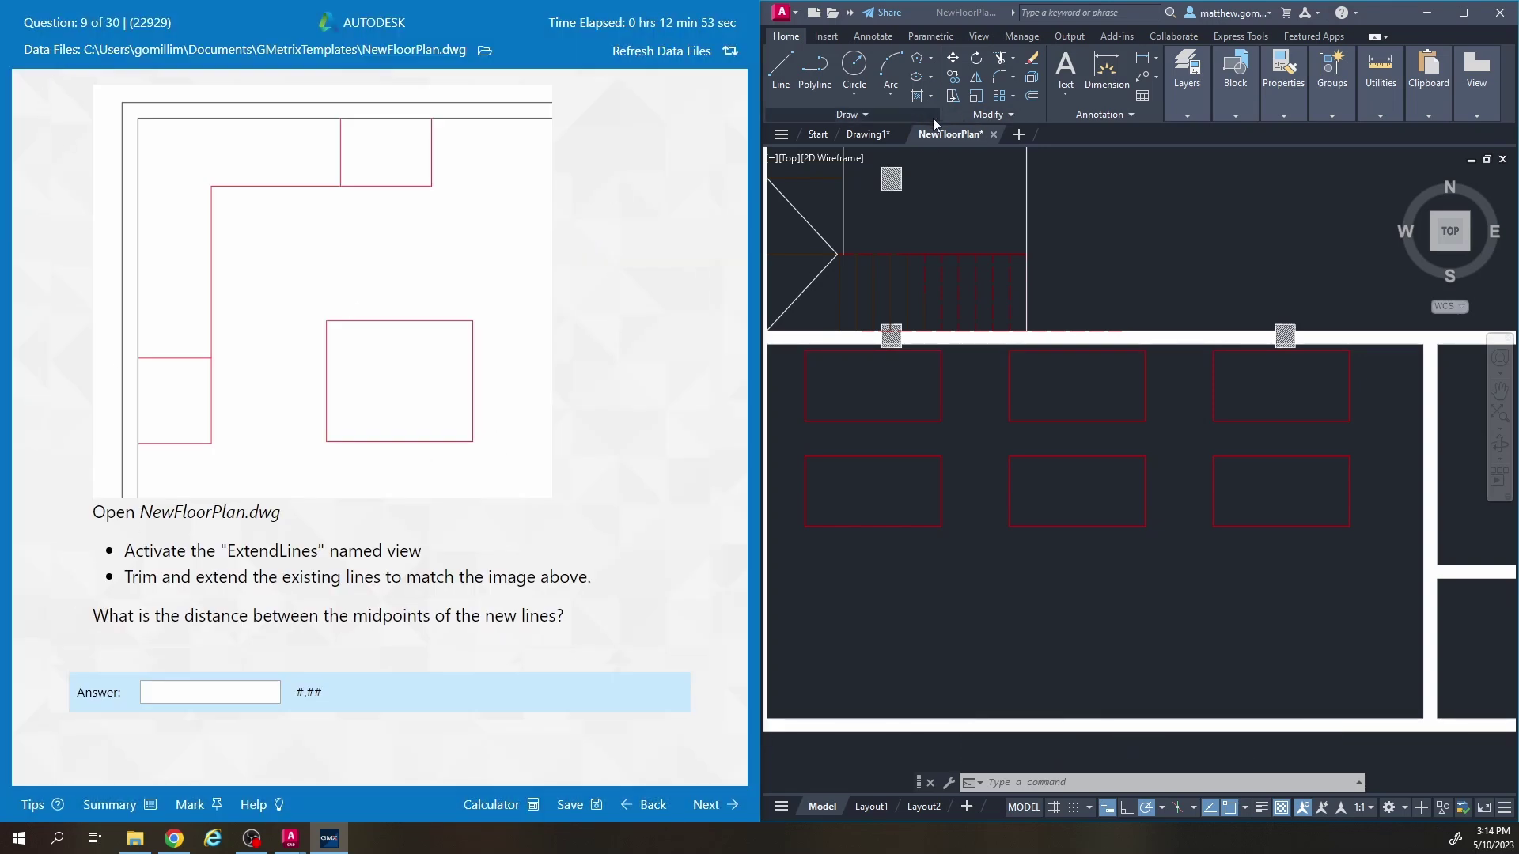
Close NewFloorPlan.dwg without saving the array changes.
mouse_move(991, 137)
left_click(789, 237)
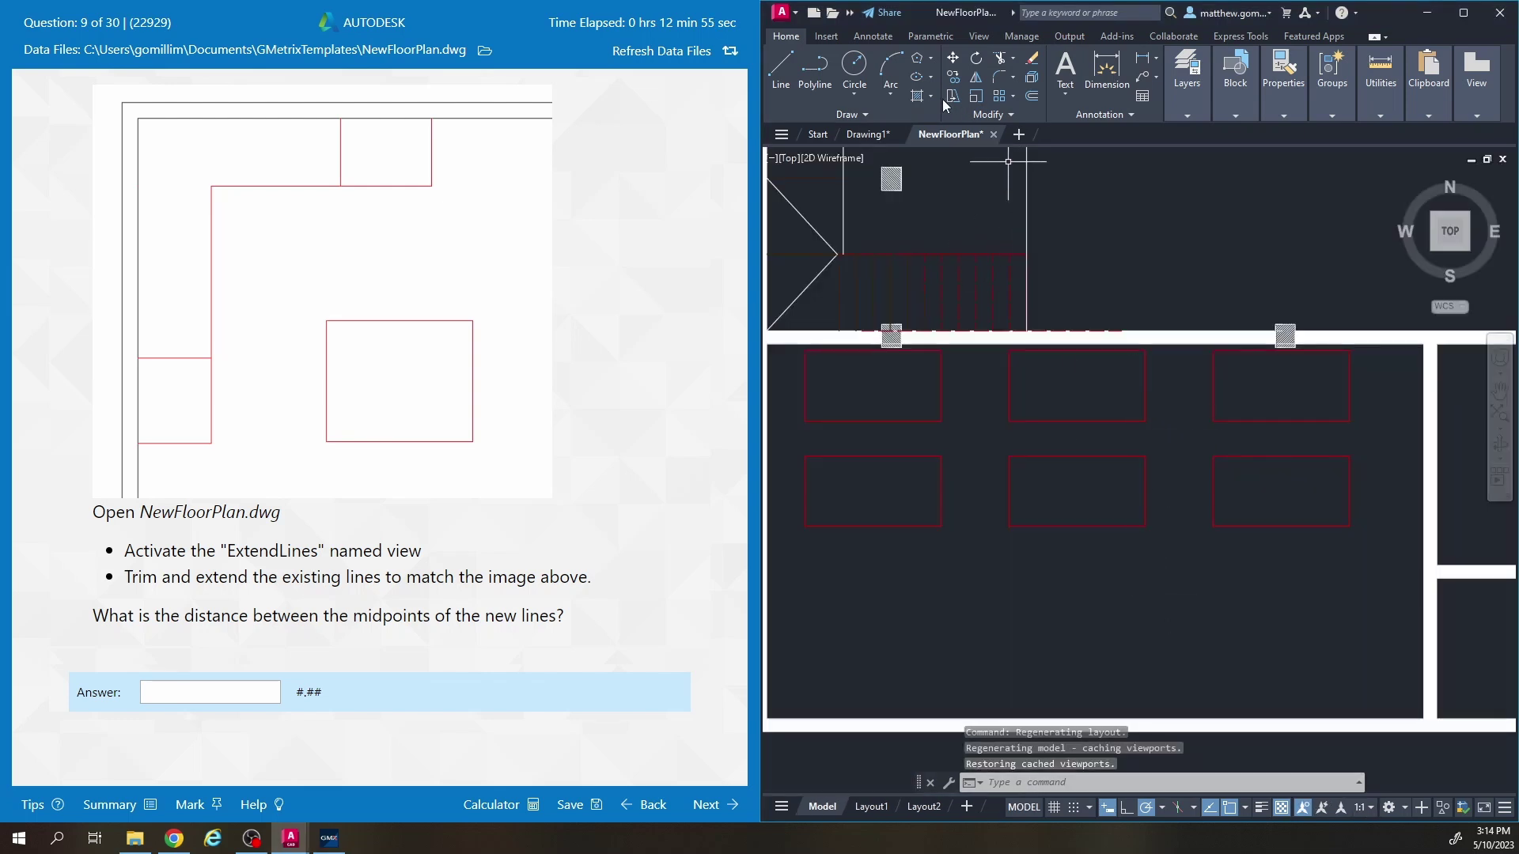
left_click(993, 134)
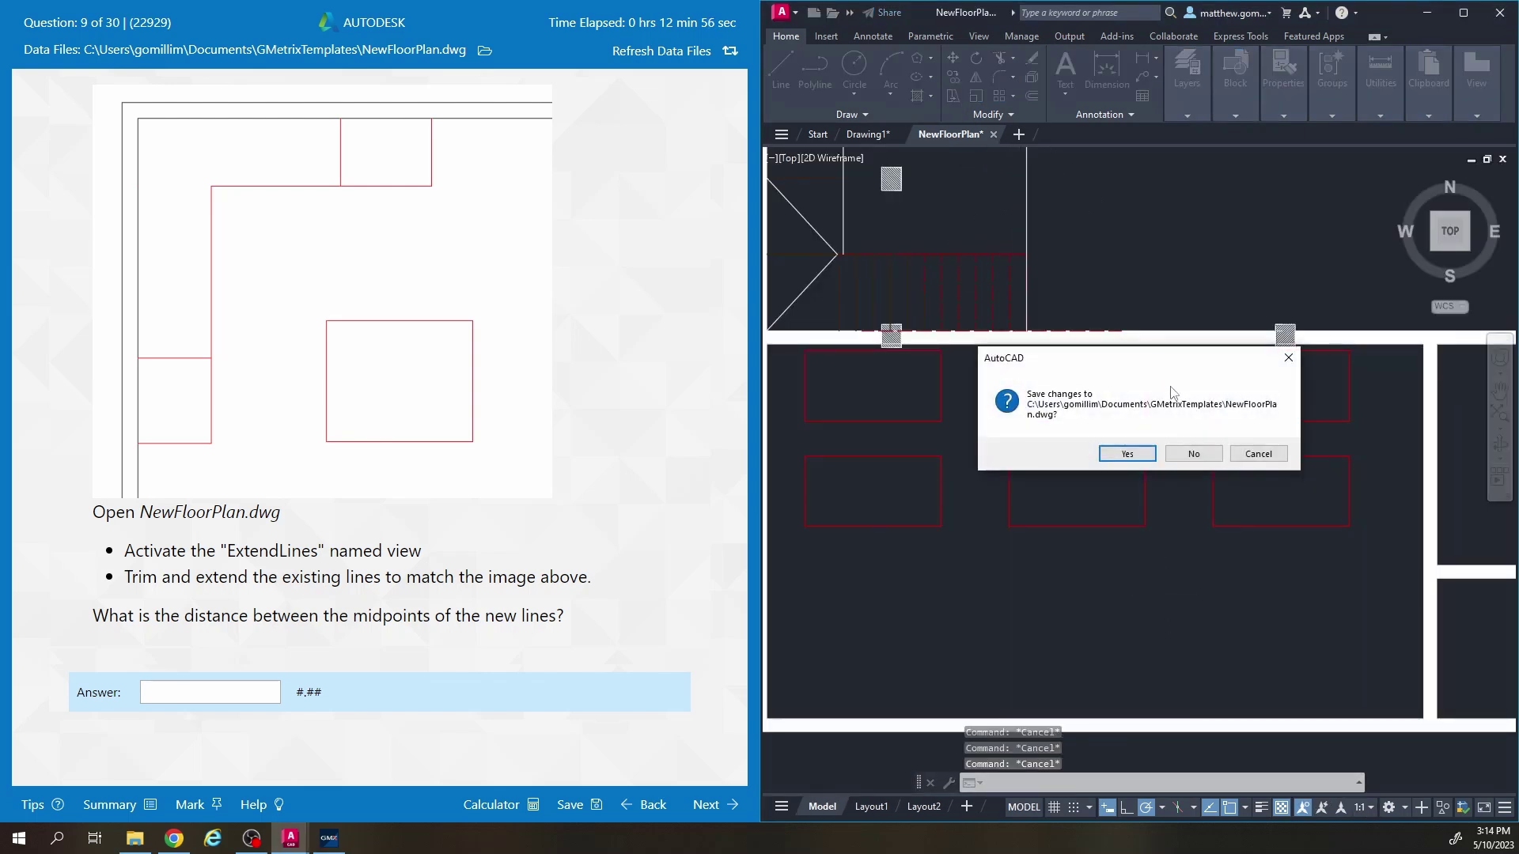
left_click(1193, 454)
Reopen NewFloorPlan.dwg and restore the ExtendLines named view.
left_click(781, 12)
left_click(931, 121)
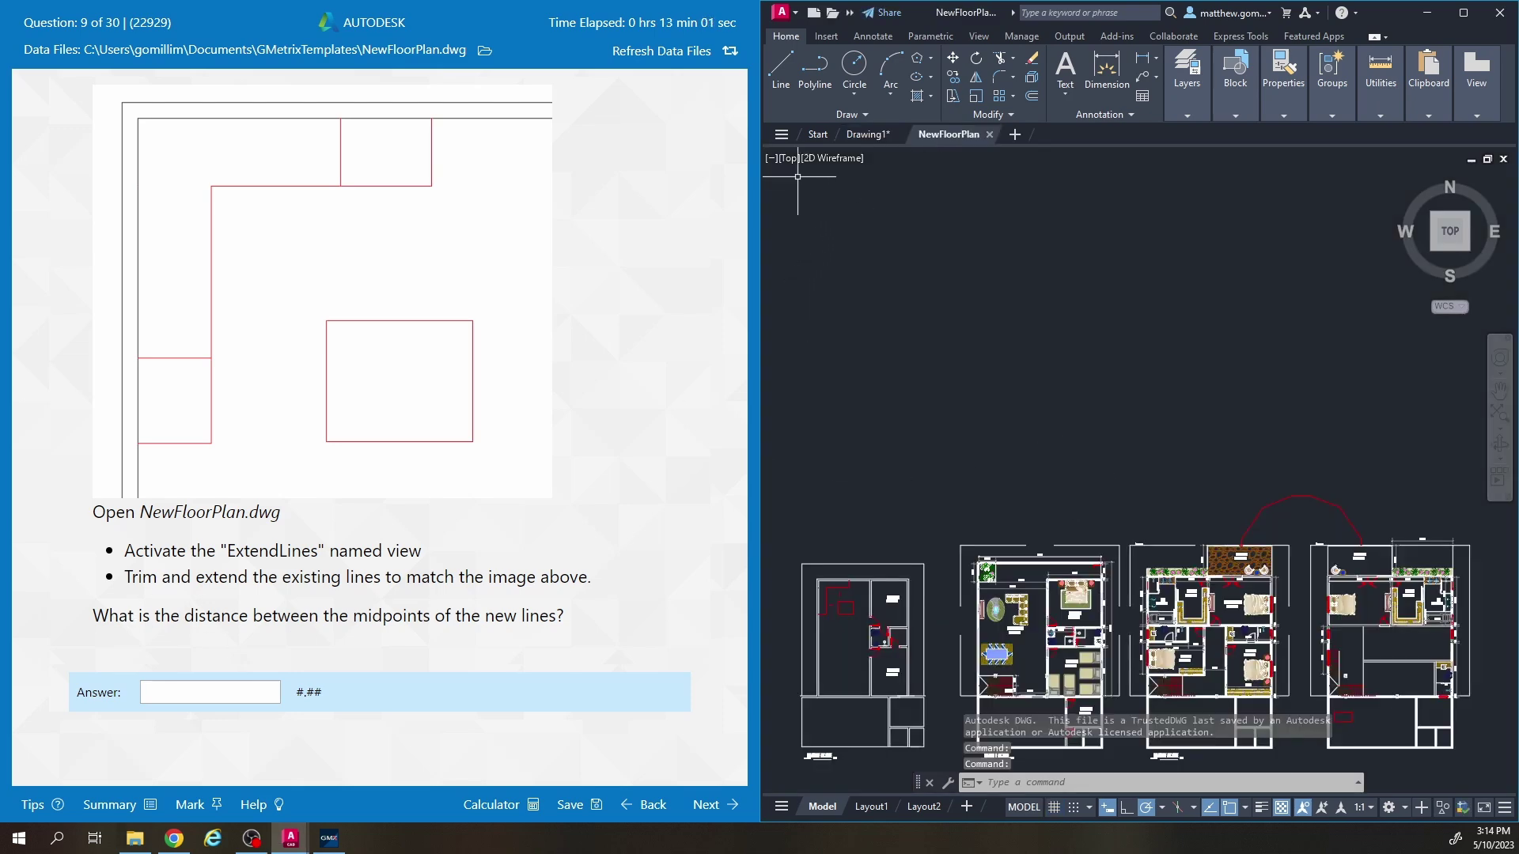
left_click(791, 159)
mouse_move(851, 175)
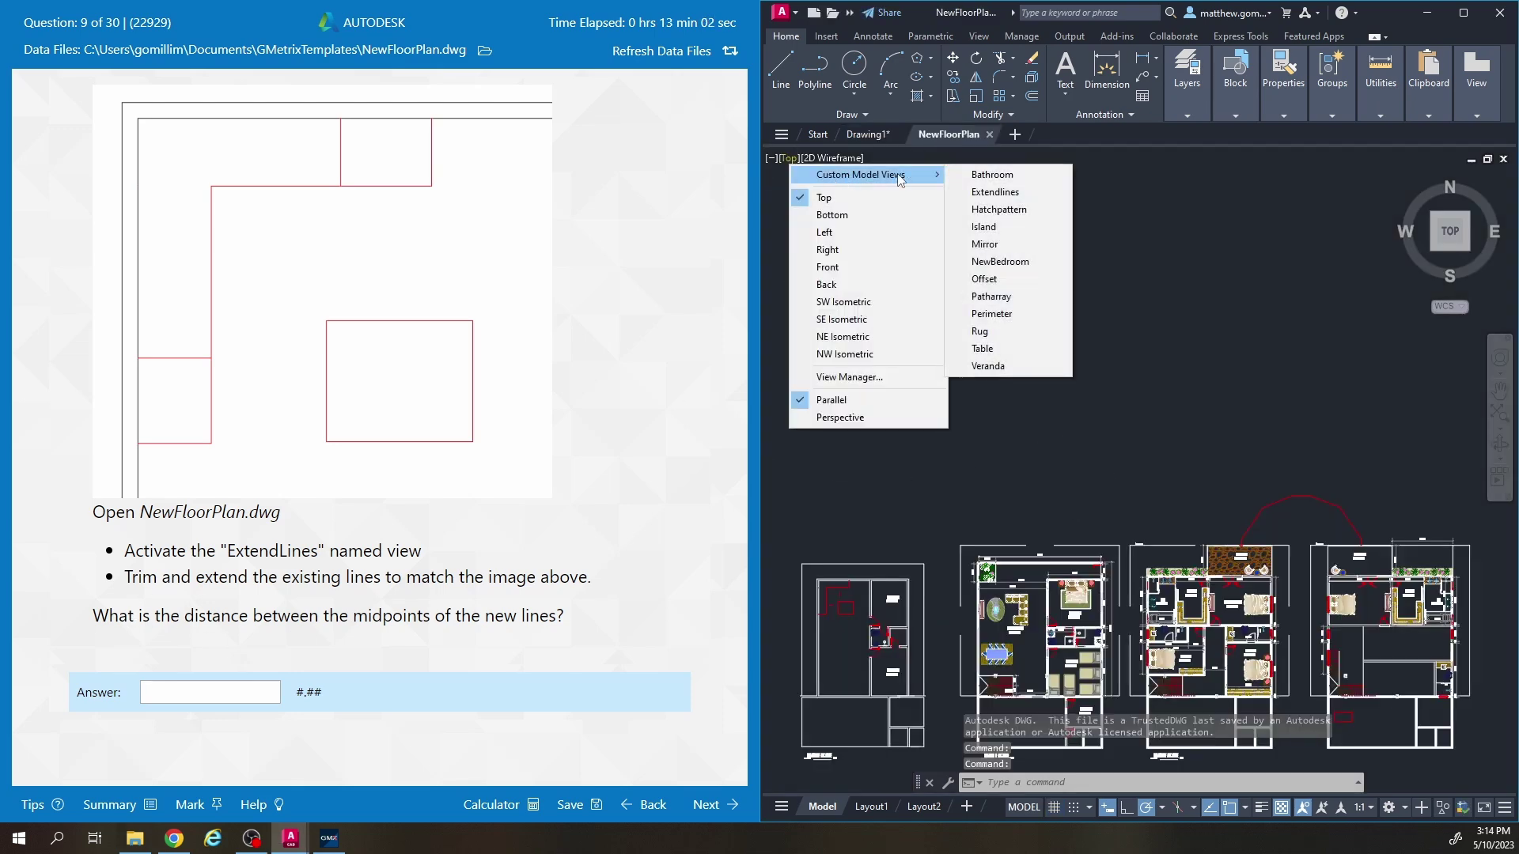
left_click(1003, 194)
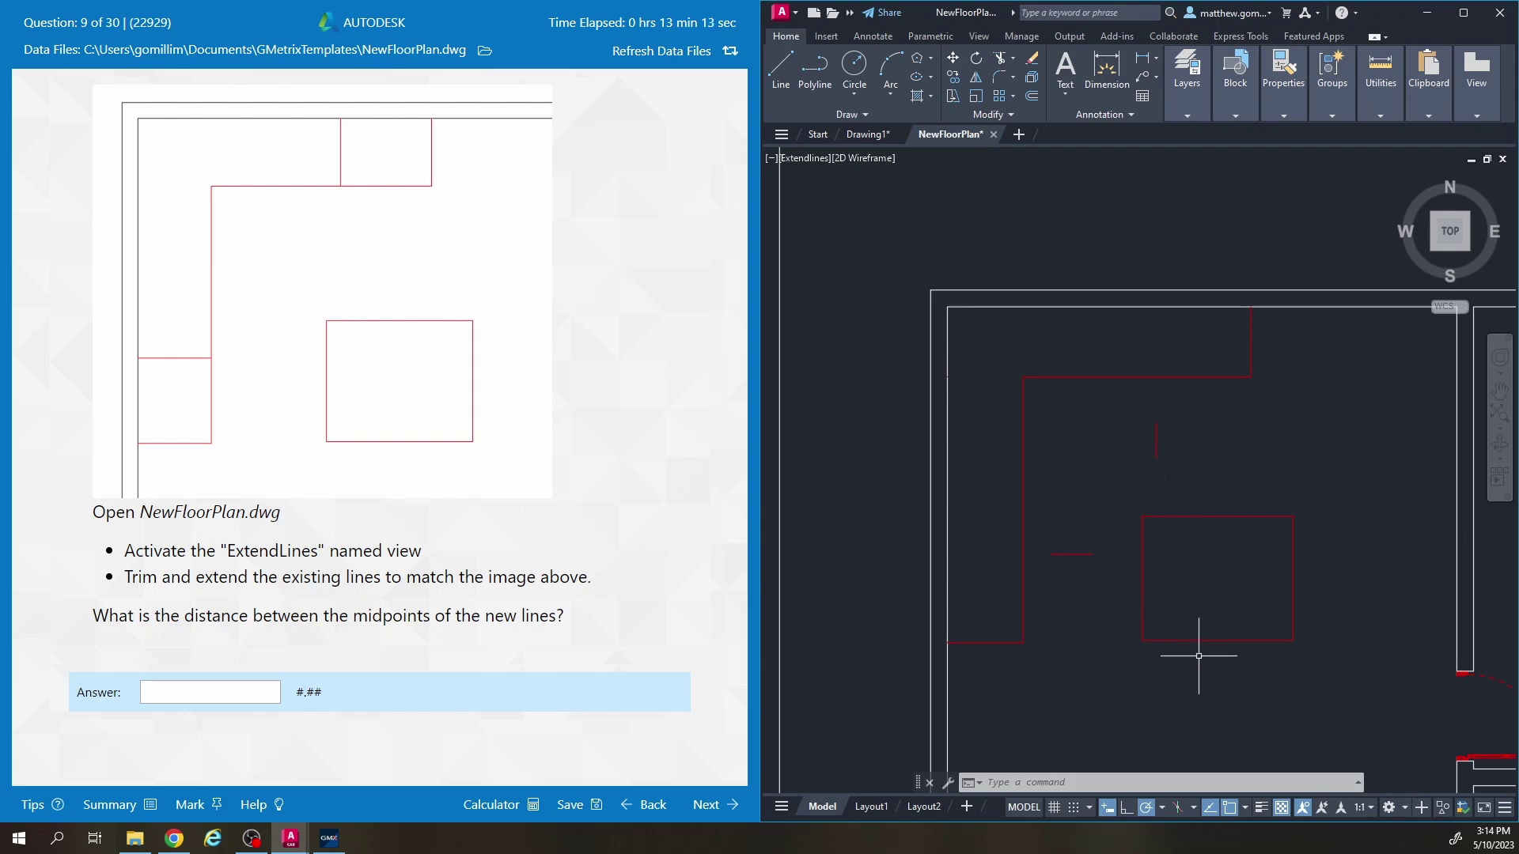
Grip-stretch the short vertical red line's ends onto the surrounding walls.
scroll(1108, 443, "down", 5)
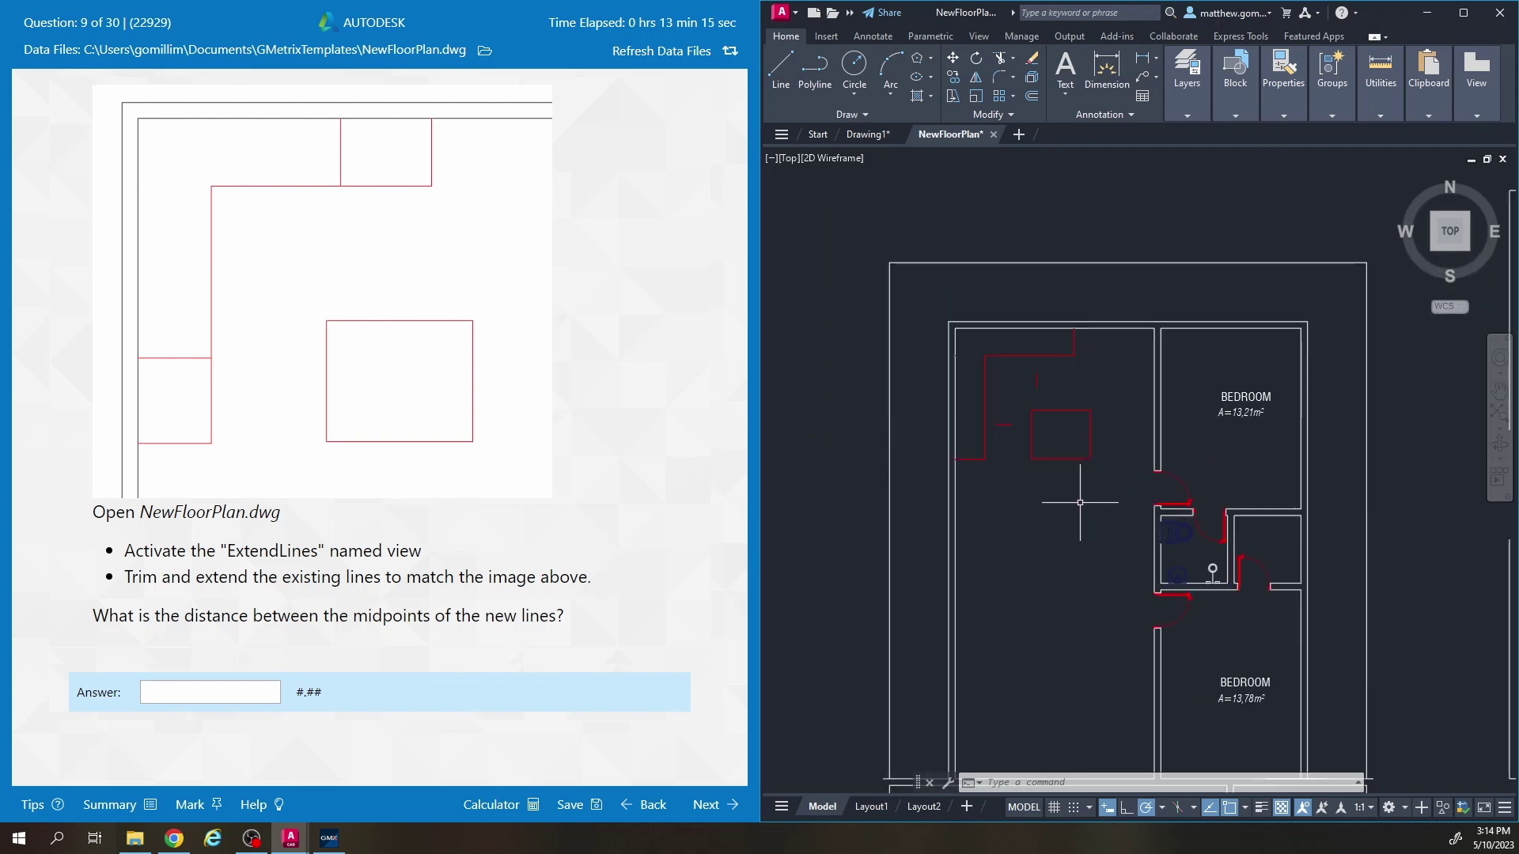
mouse_move(1204, 565)
middle_mouse_down()
mouse_move(1236, 423)
mouse_move(1227, 554)
middle_mouse_up()
scroll(1006, 332, "up", 4)
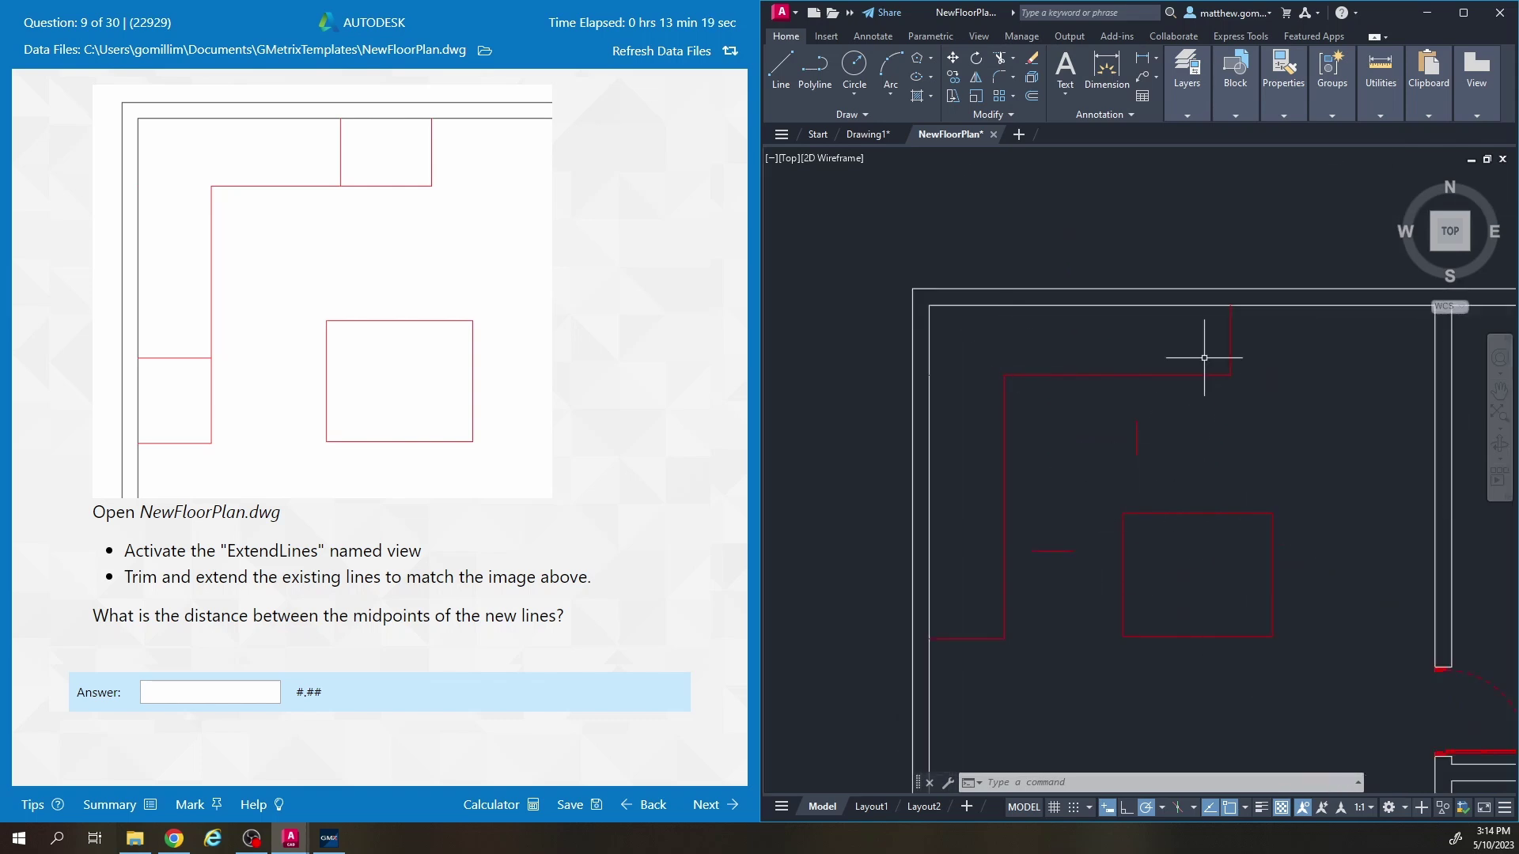
middle_click_drag(1072, 452, 1050, 412)
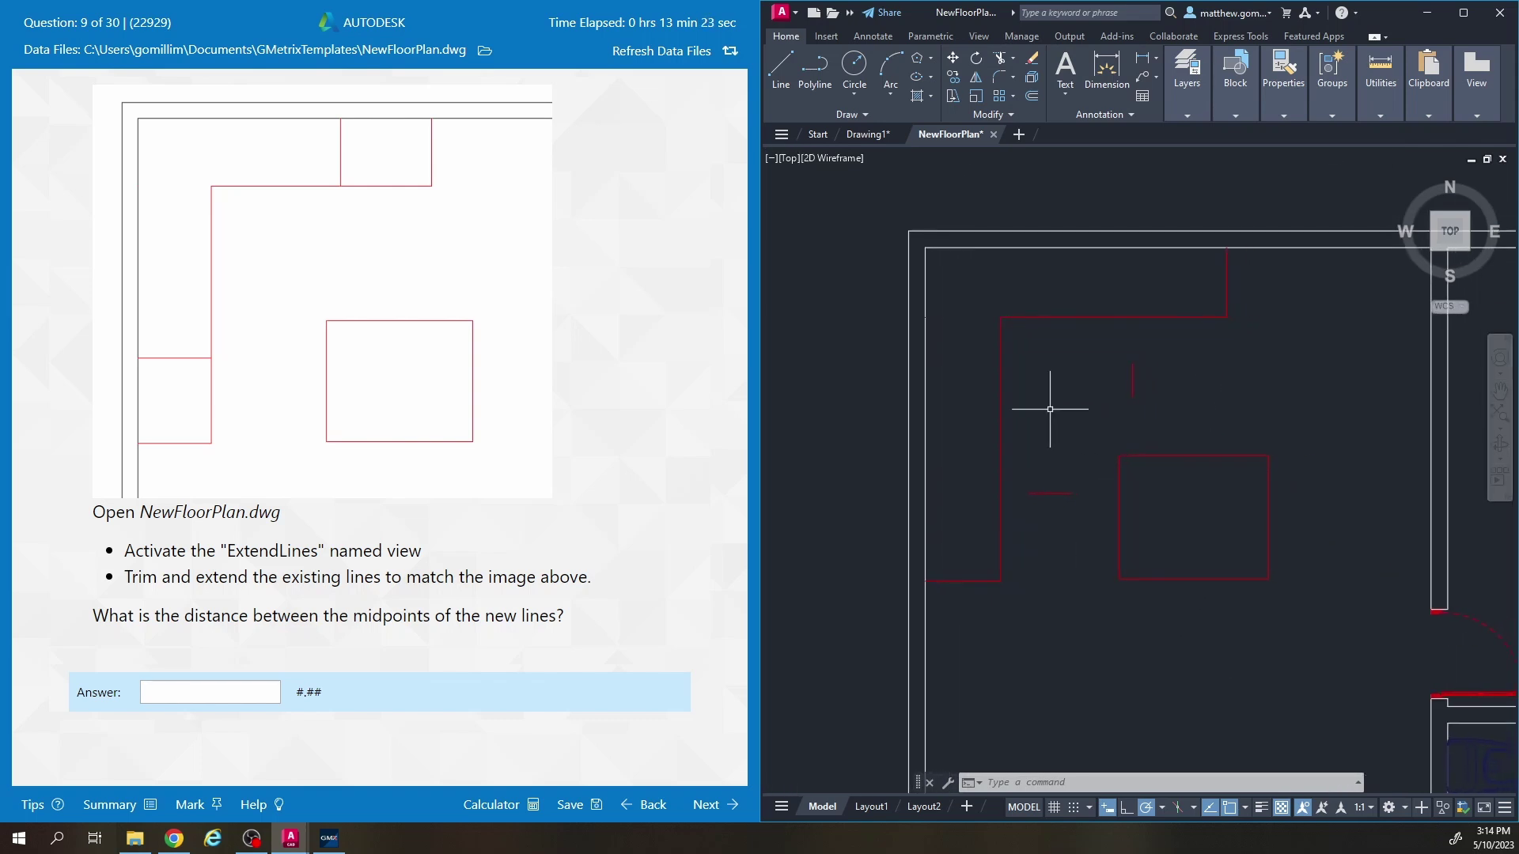
left_click(1133, 364)
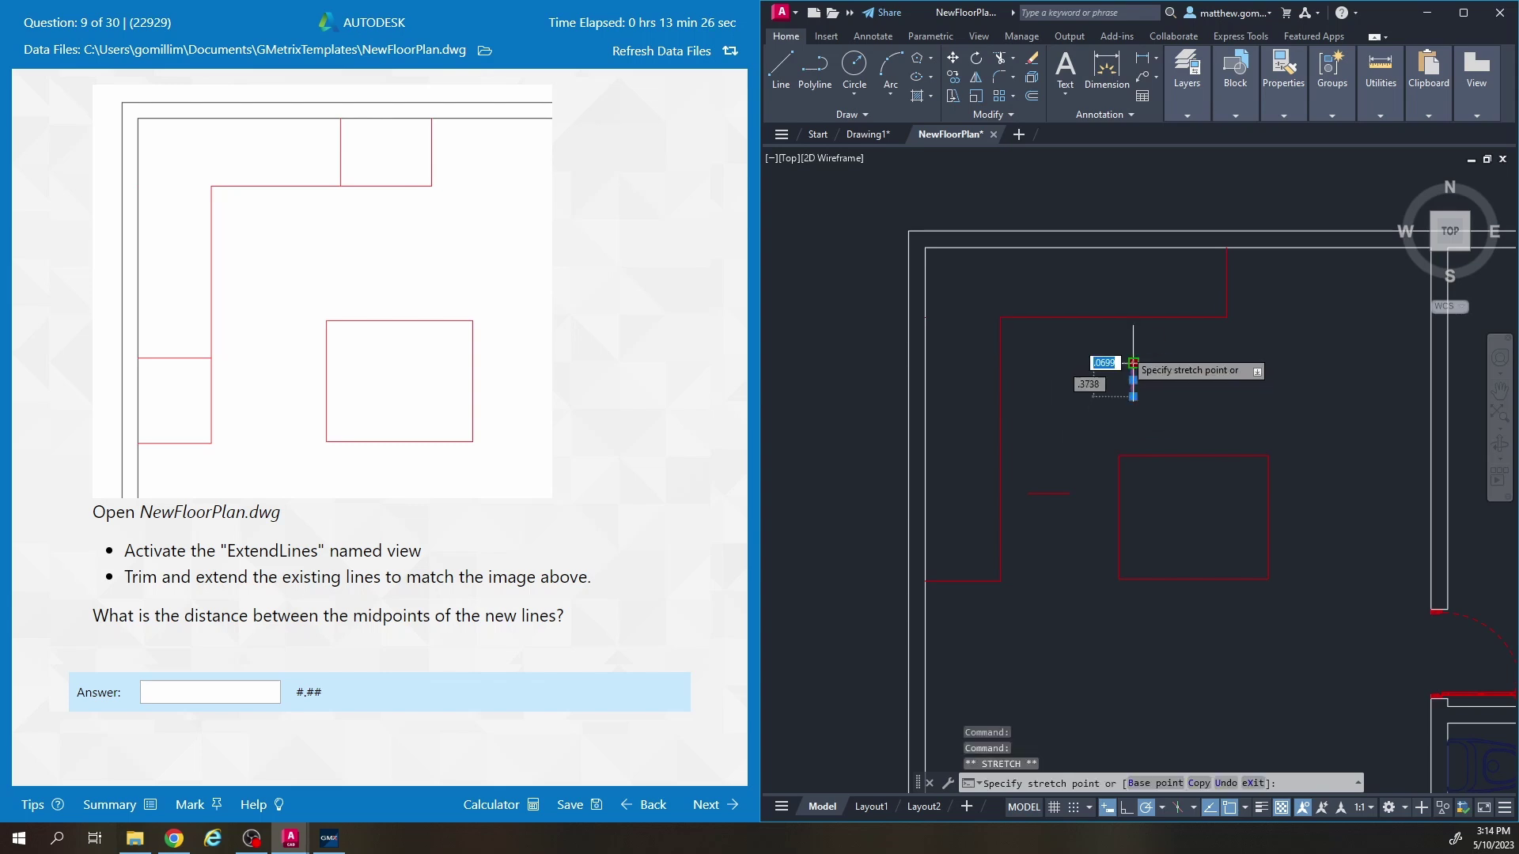
left_click(1133, 248)
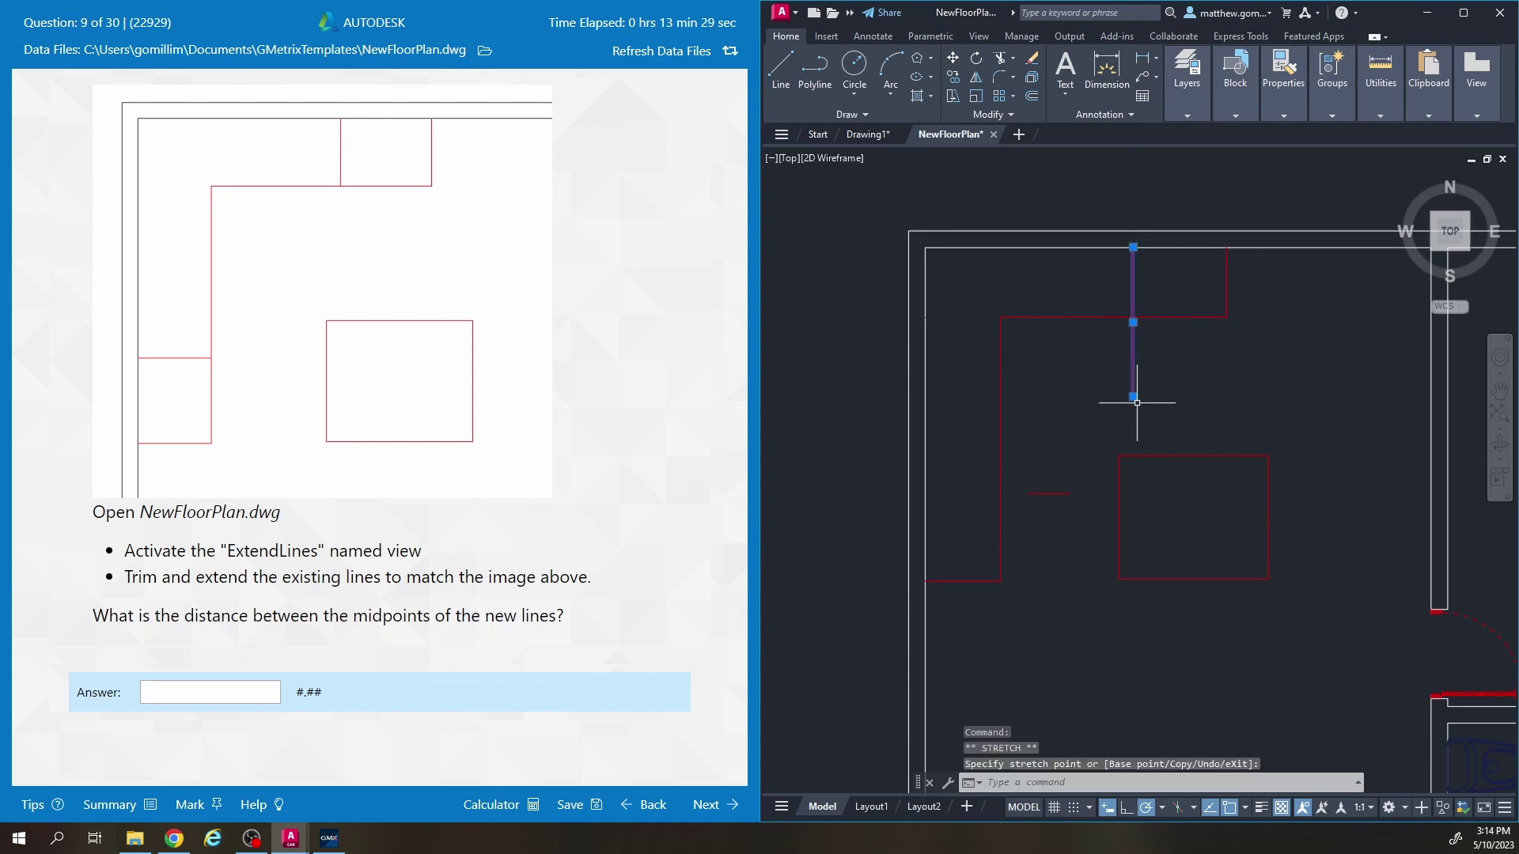
left_click(1133, 320)
key("Escape")
key("Escape")
key("Escape")
middle_click_drag(1108, 390, 1162, 390)
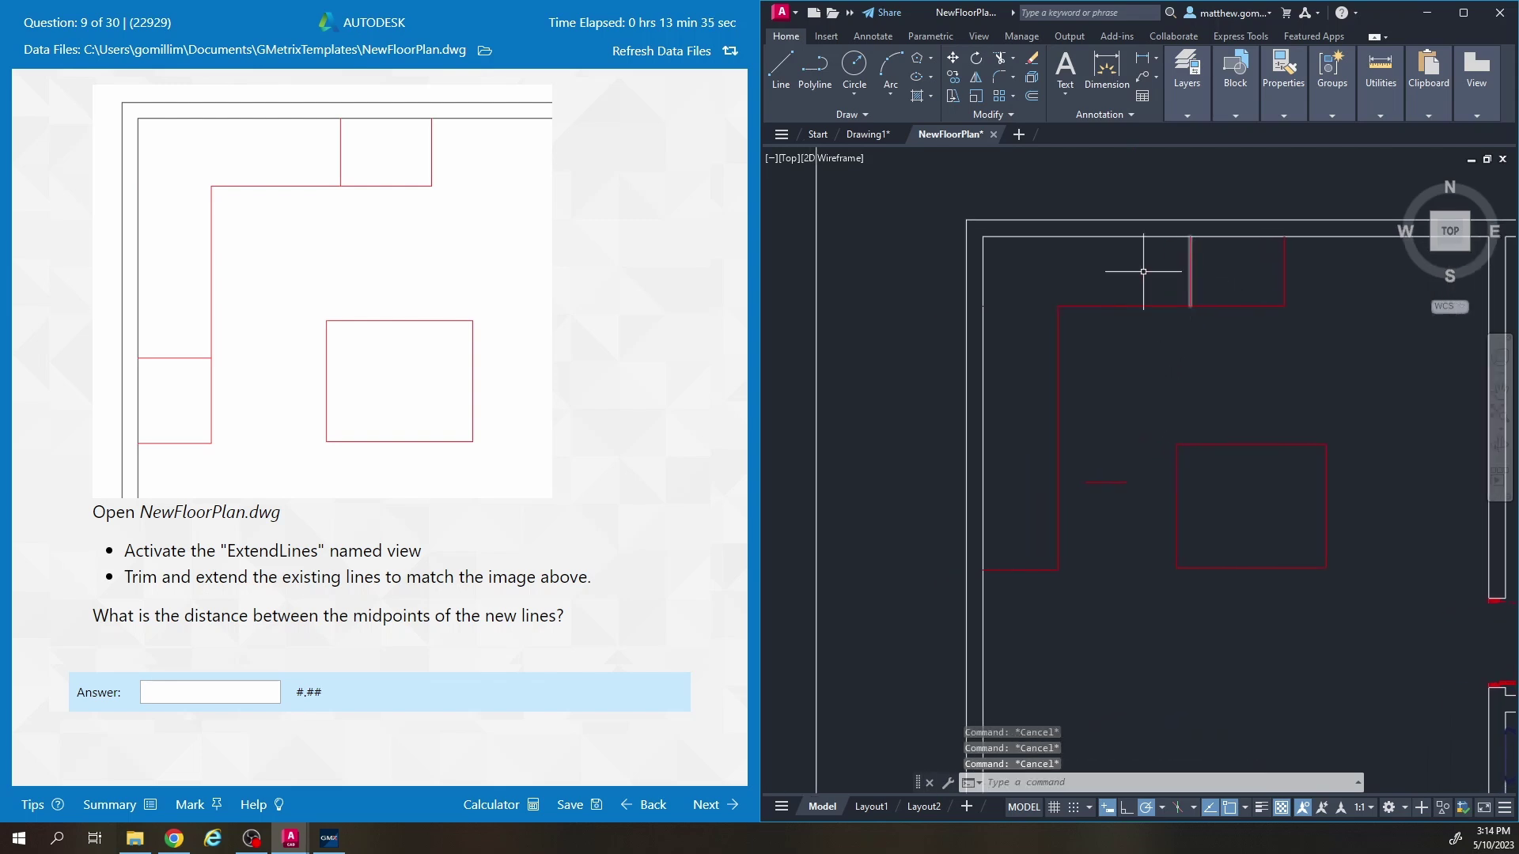
Extend the short horizontal red line to the left wall and trim the excess.
left_click(1013, 59)
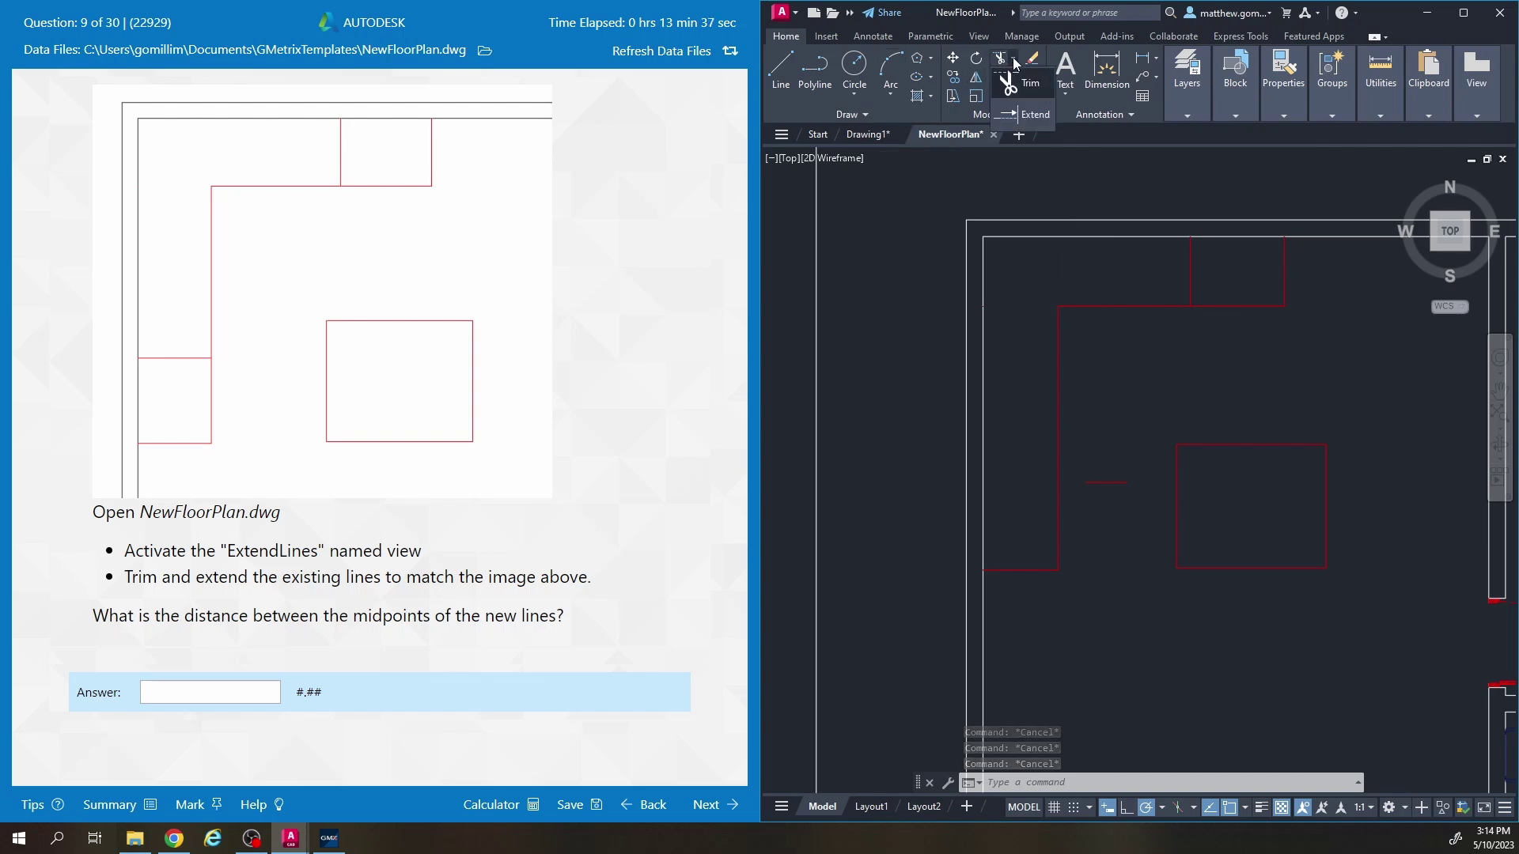
left_click(1028, 114)
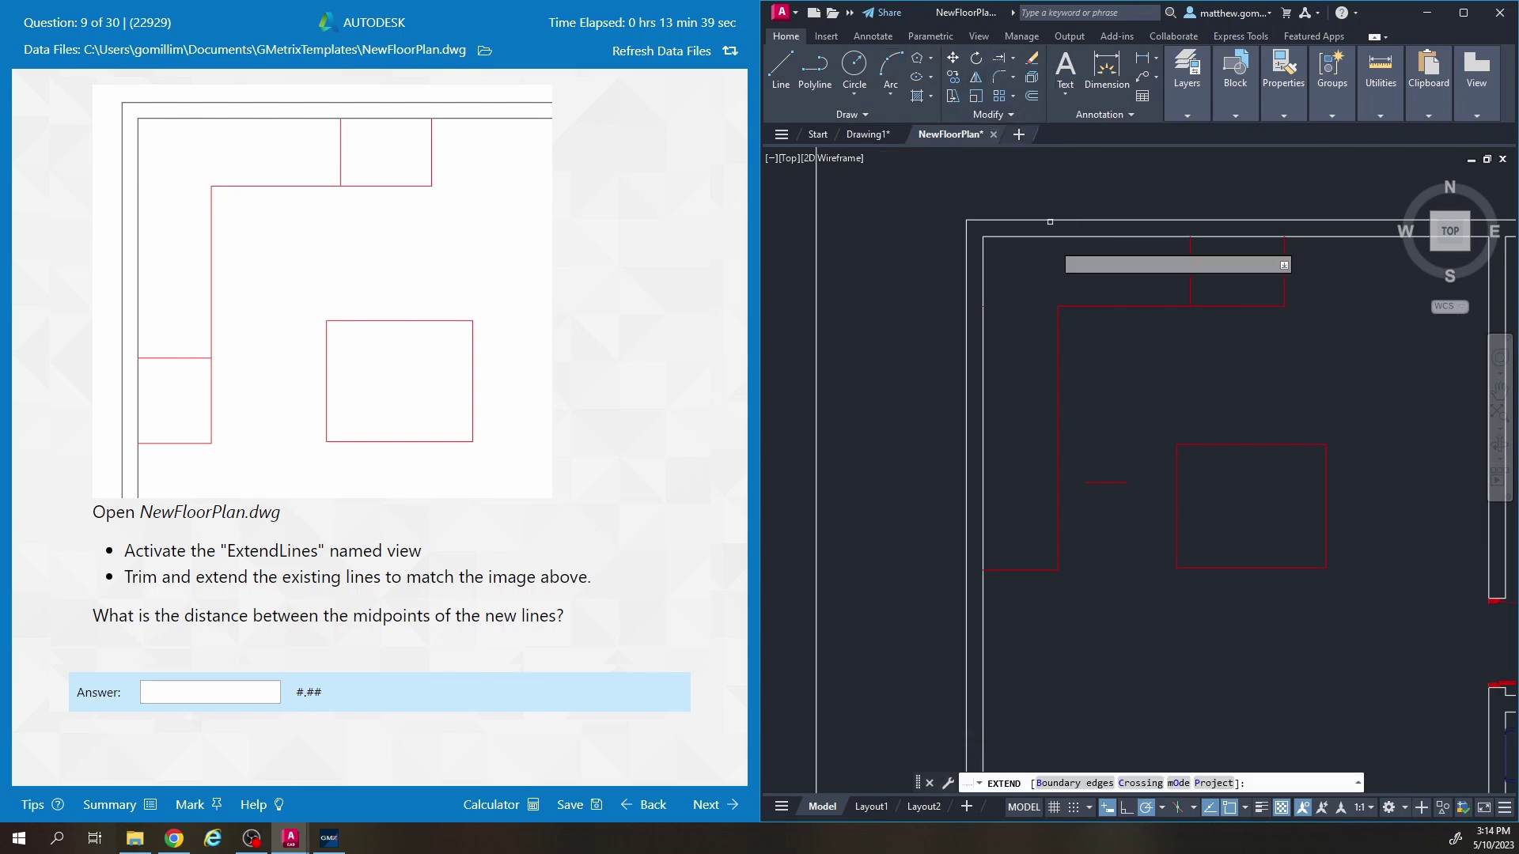
left_click(1091, 482)
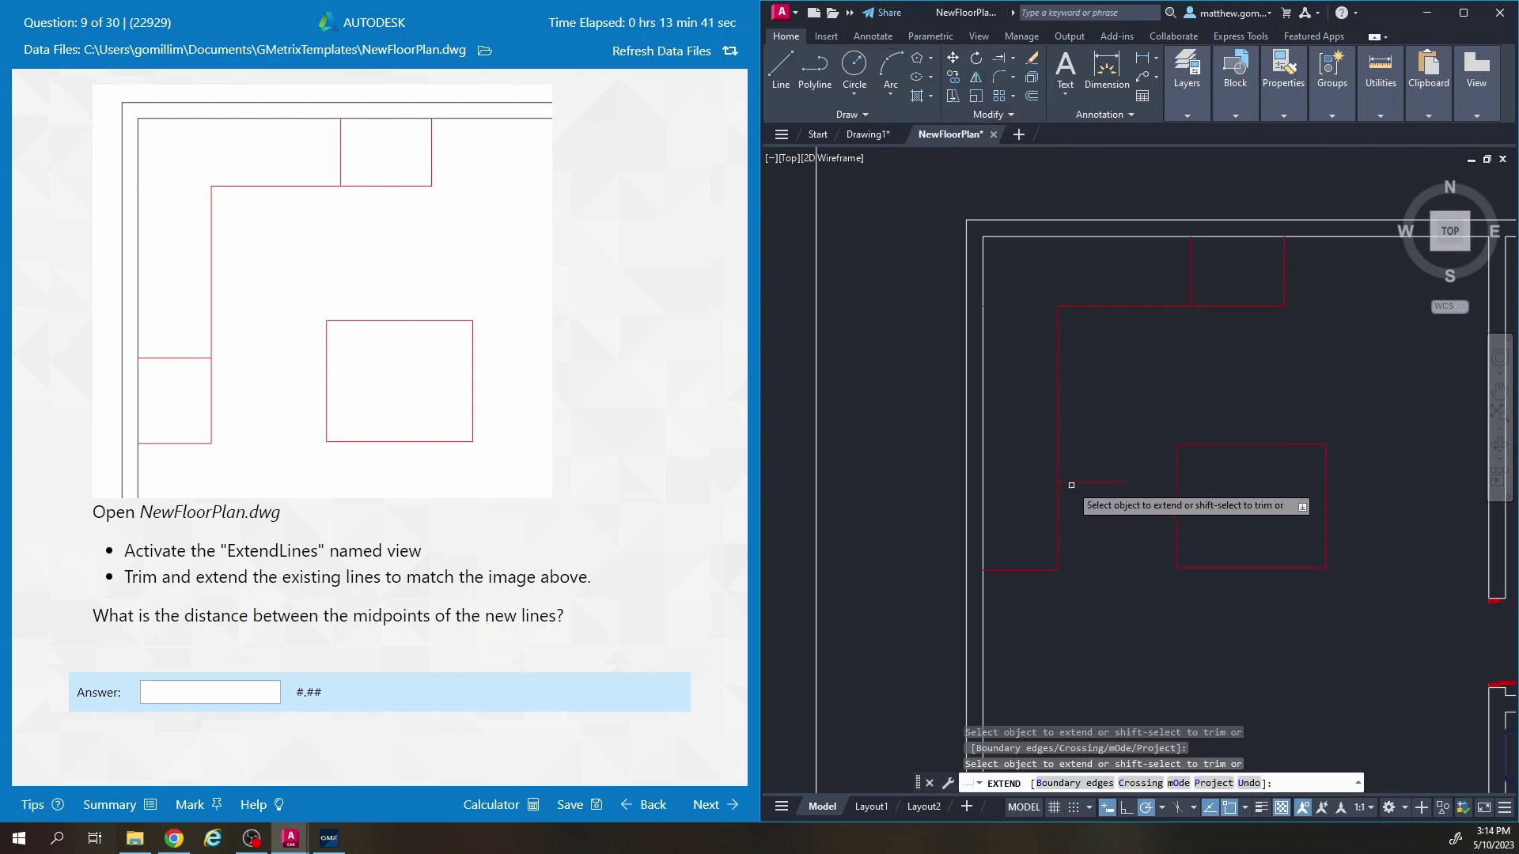
left_click(1016, 62)
left_click(1024, 88)
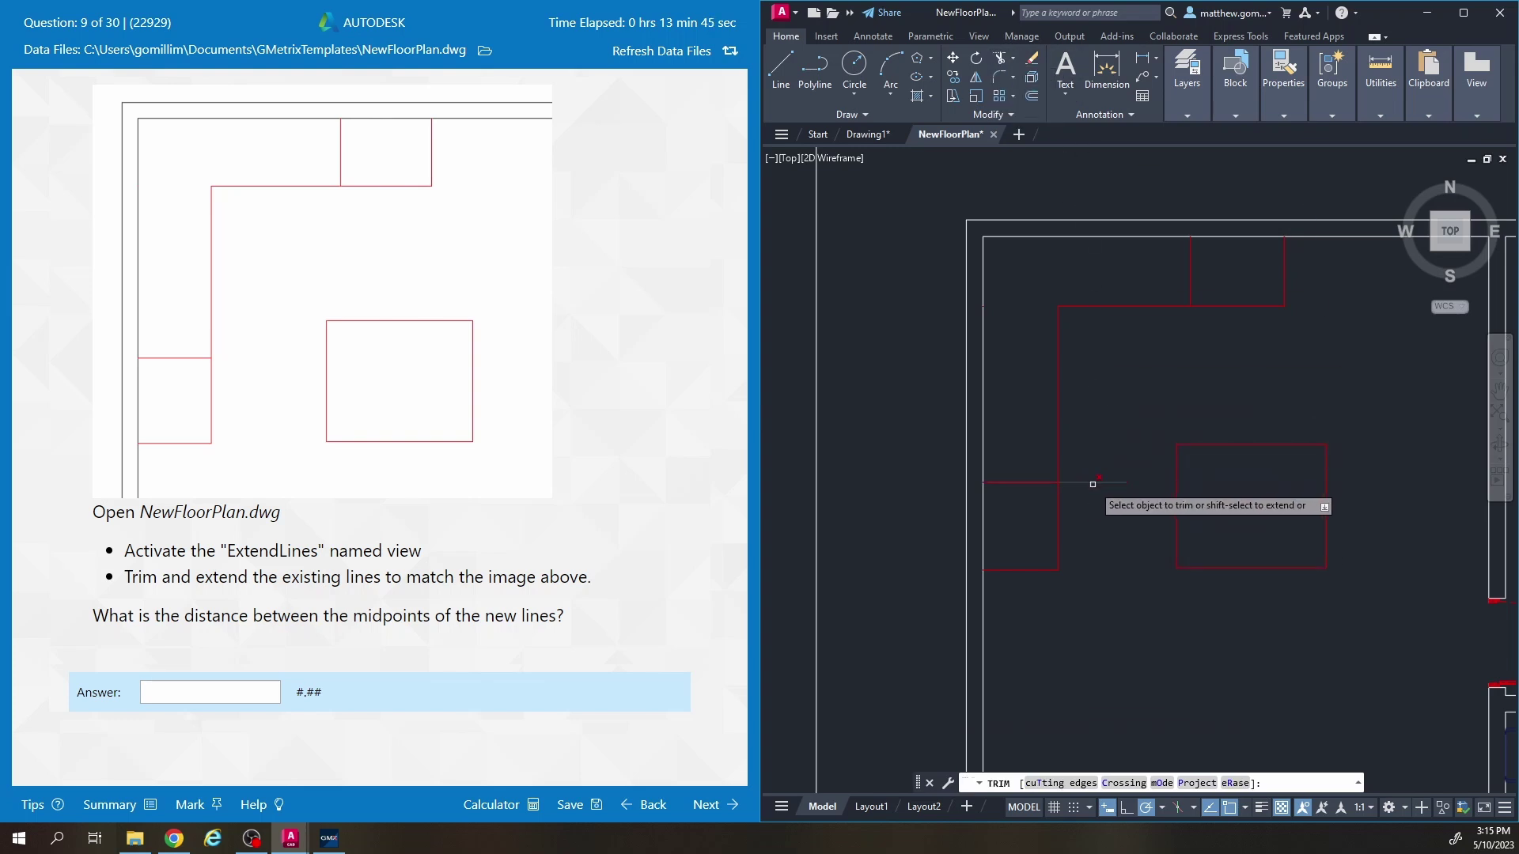
key("Escape")
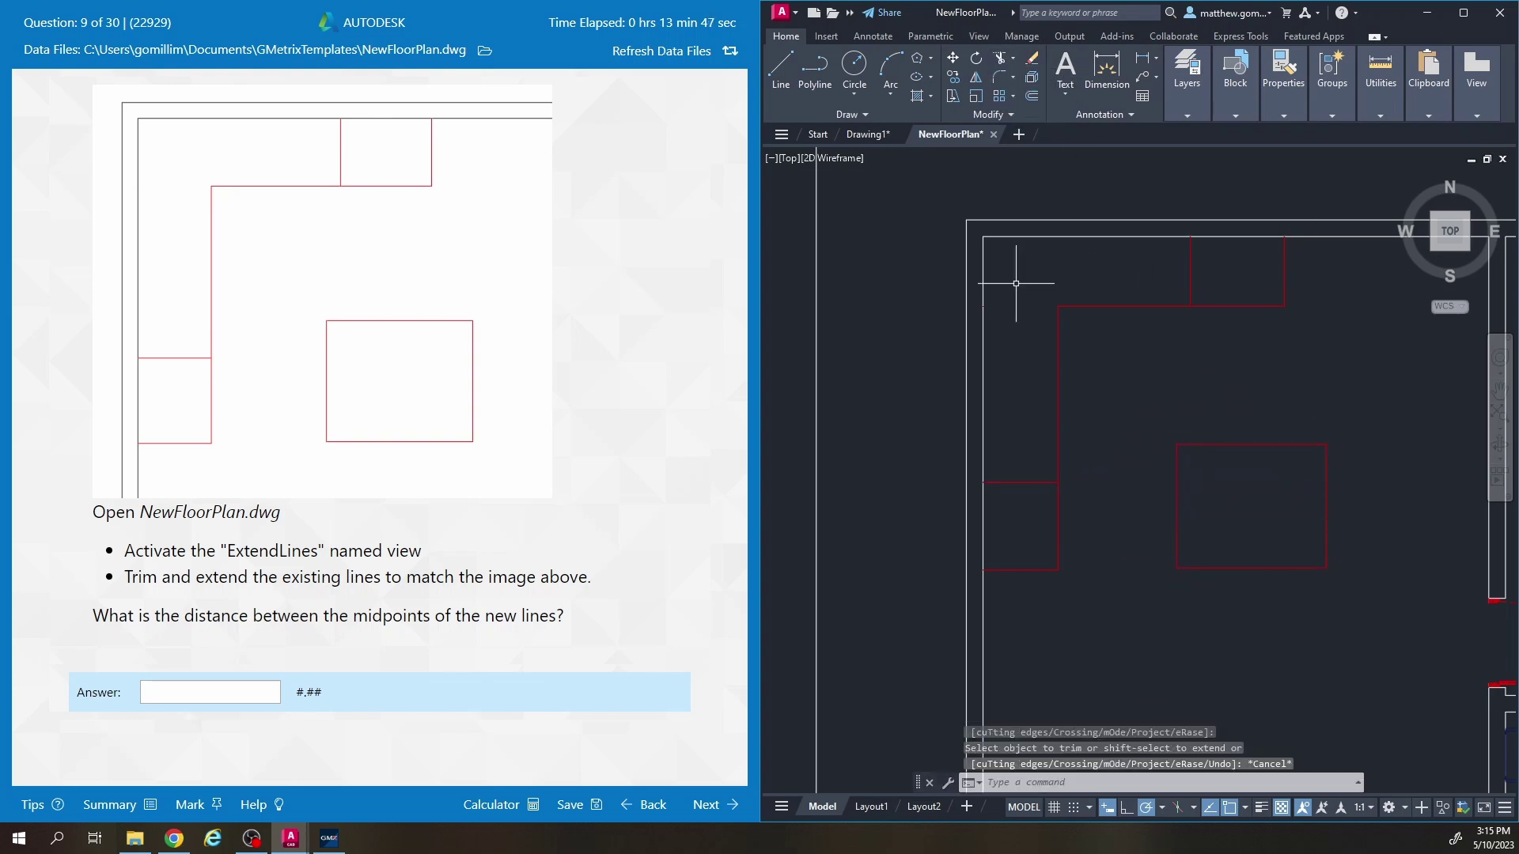
middle_click_drag(1065, 356, 1022, 344)
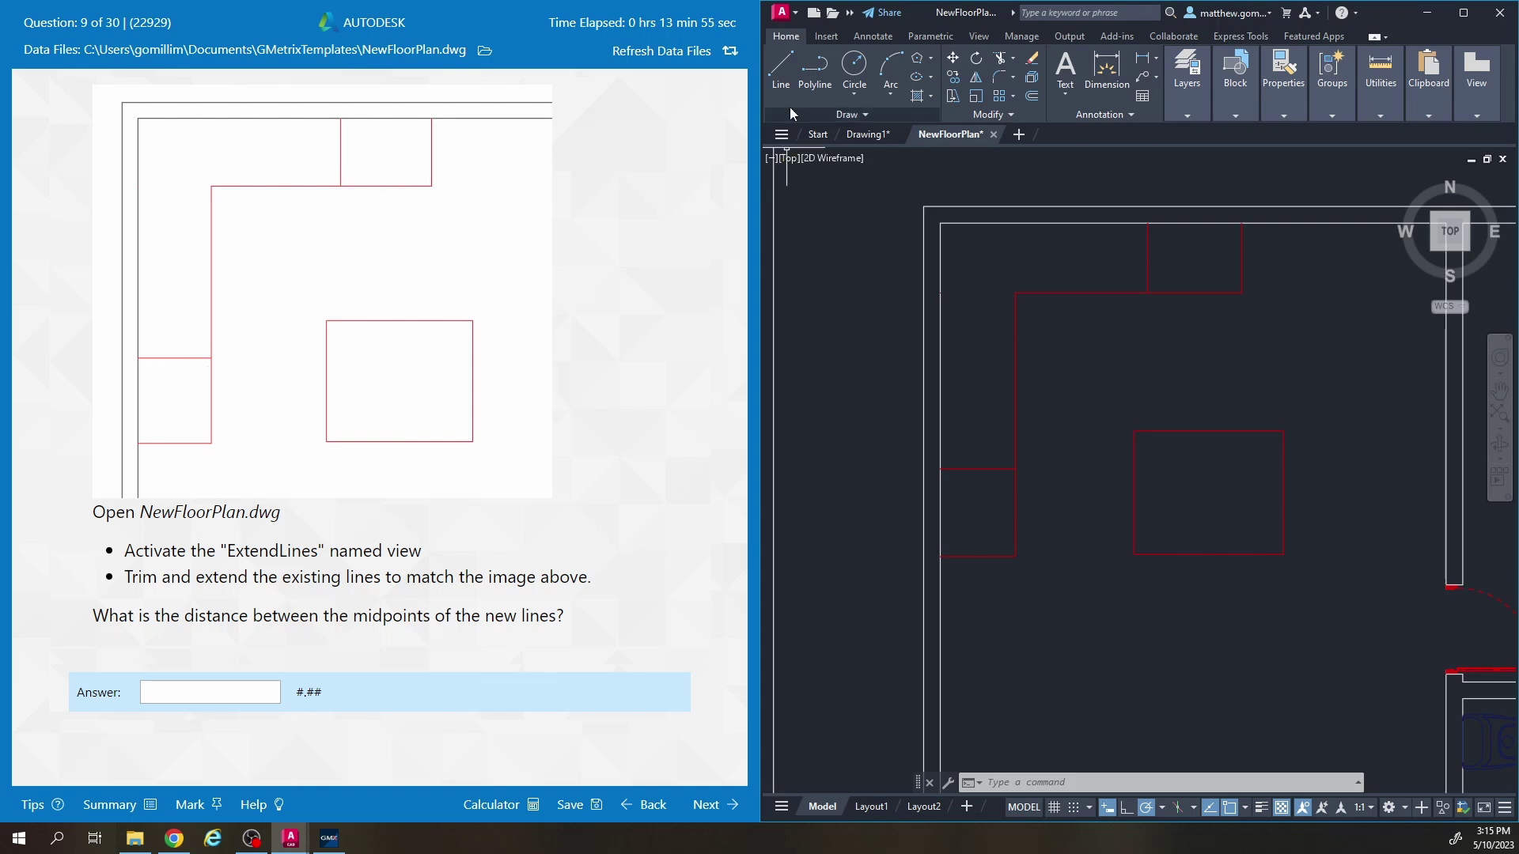
Measure the distance between the midpoints of the two new lines.
left_click(1380, 116)
left_click(1383, 171)
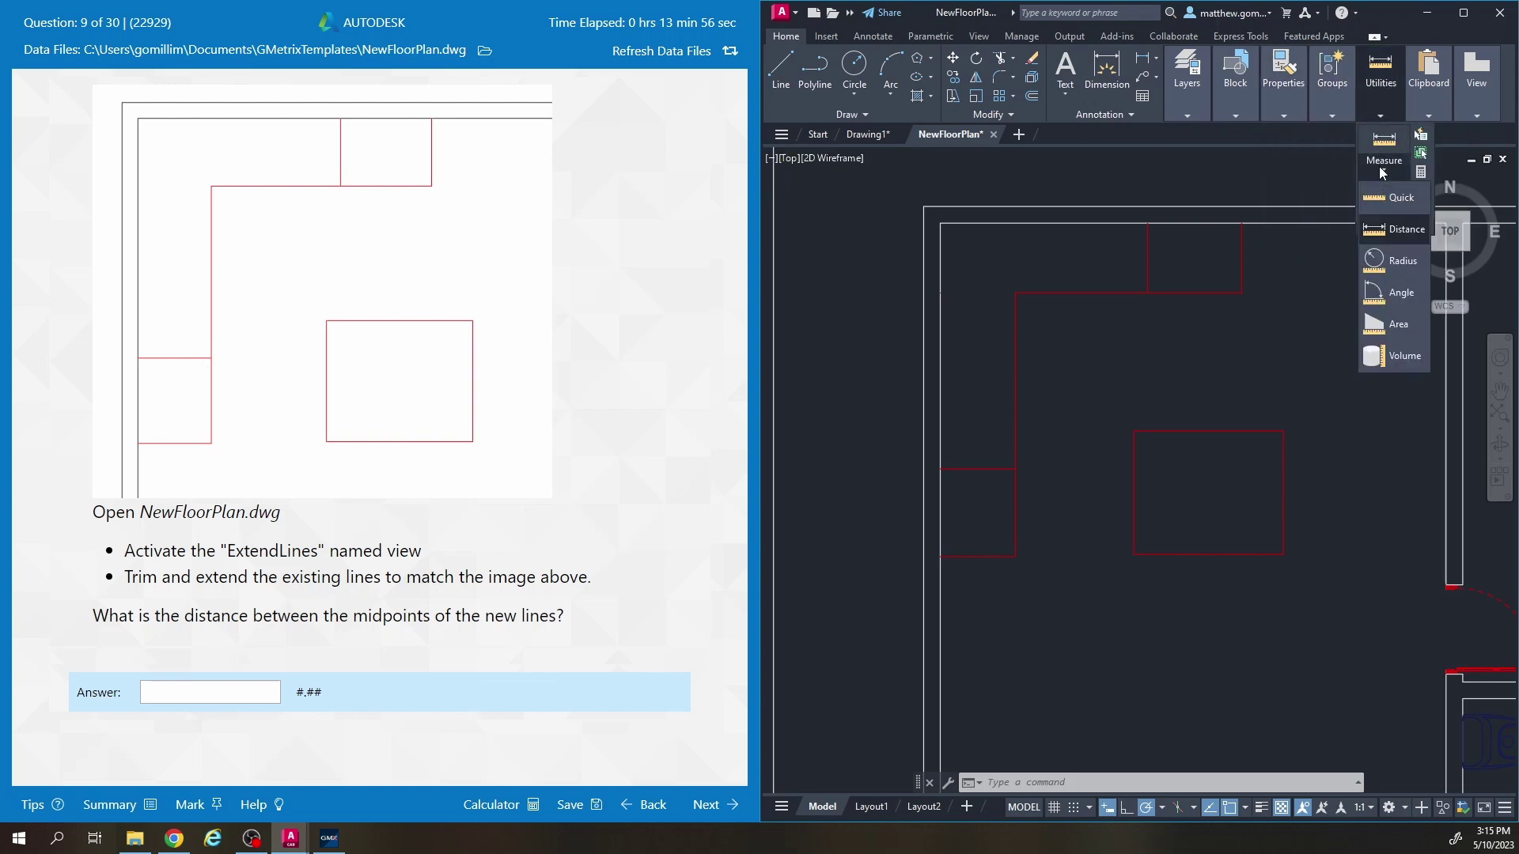
left_click(1397, 230)
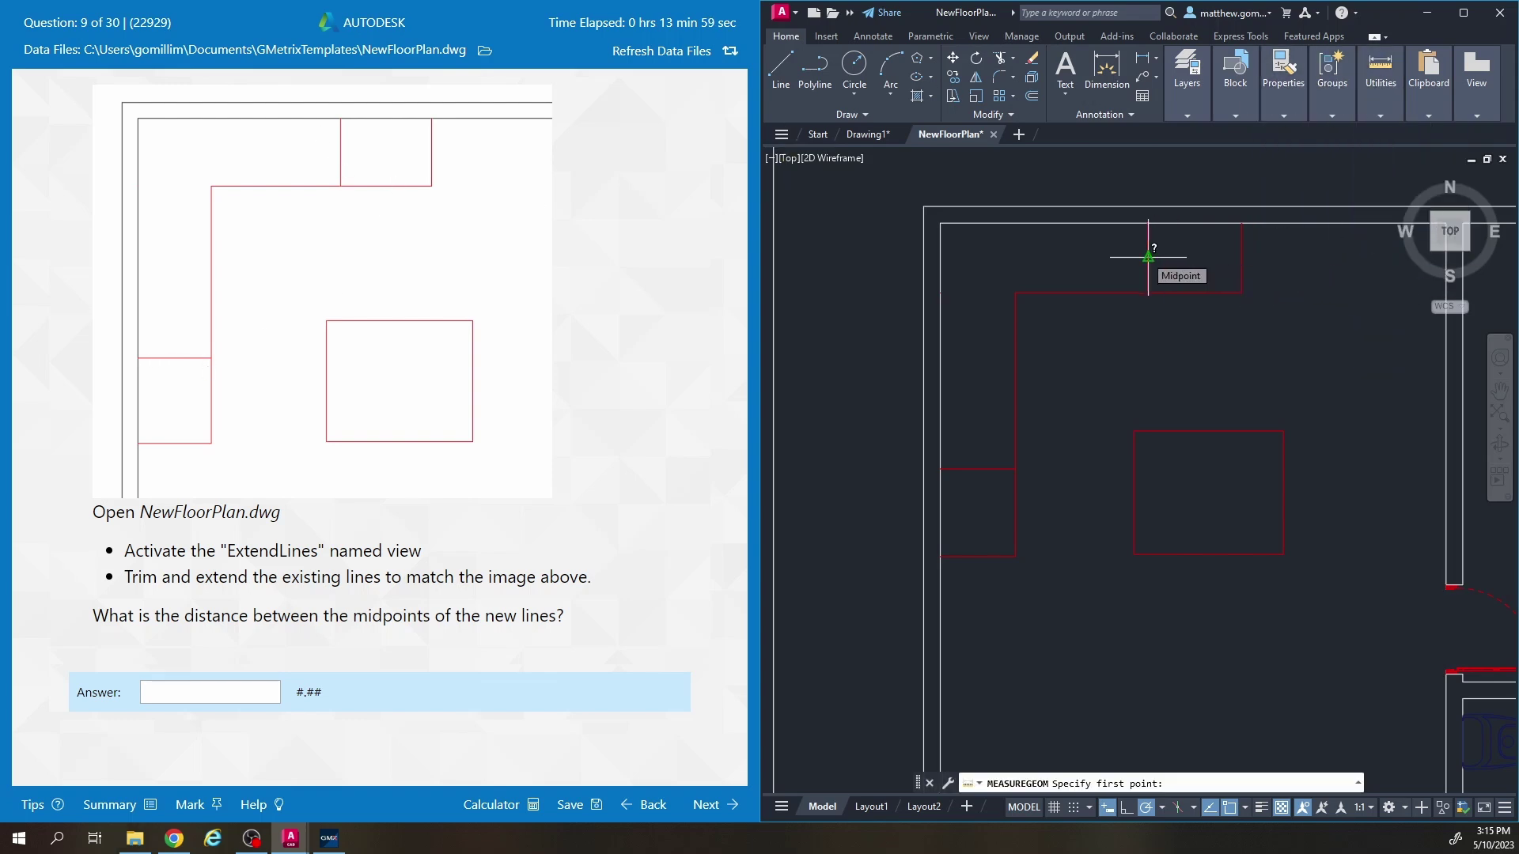
left_click(1148, 257)
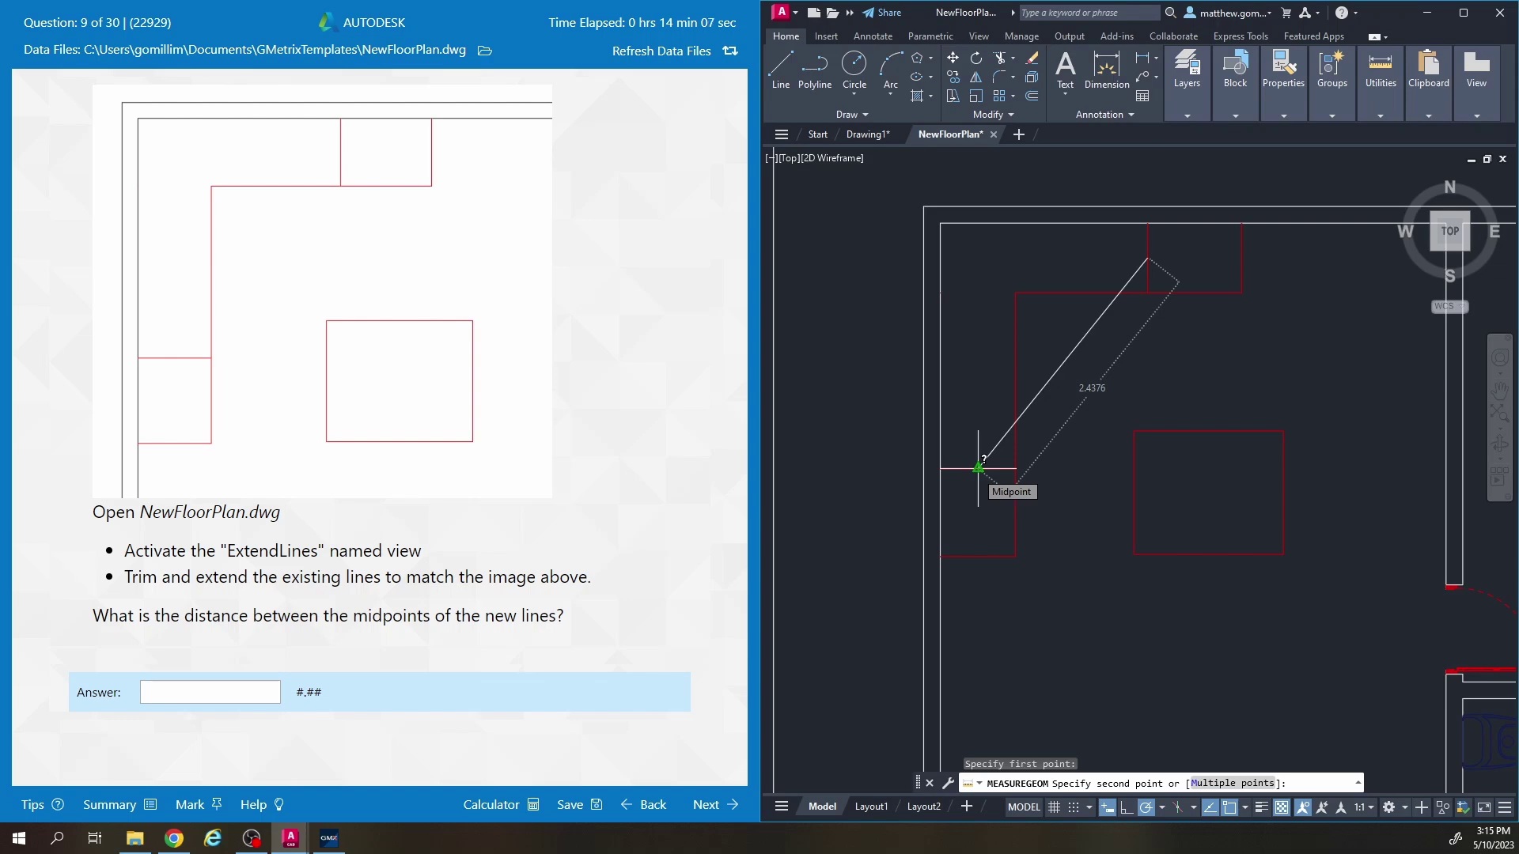
key("Escape")
Enter 2.44 as Question 9's answer and submit it.
left_click(219, 695)
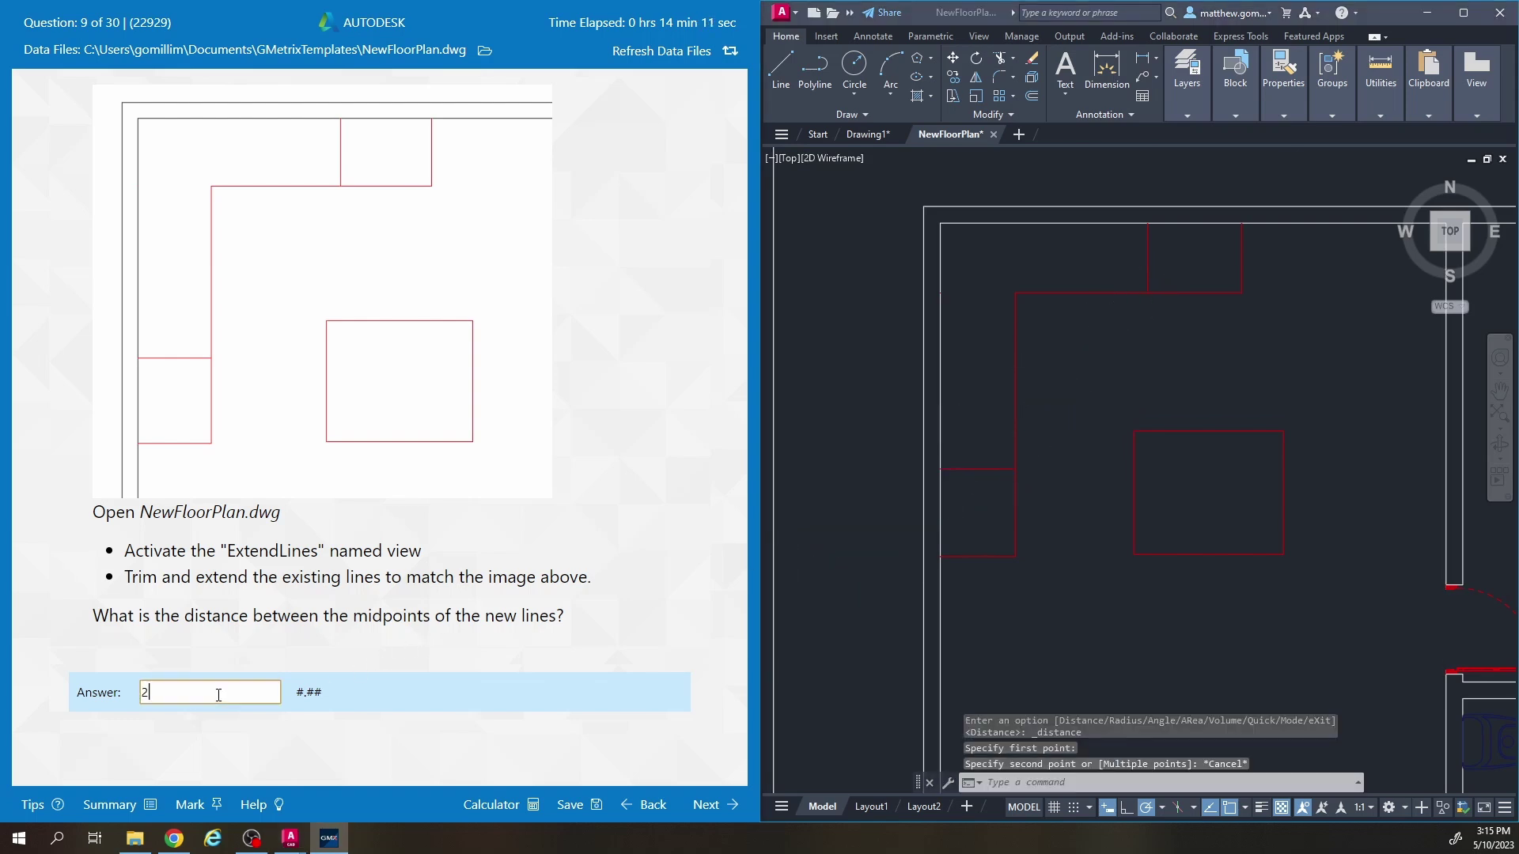
type("2.44")
left_click(706, 805)
Move on to question 10 and restore the Mirror named view in model space.
left_click(431, 458)
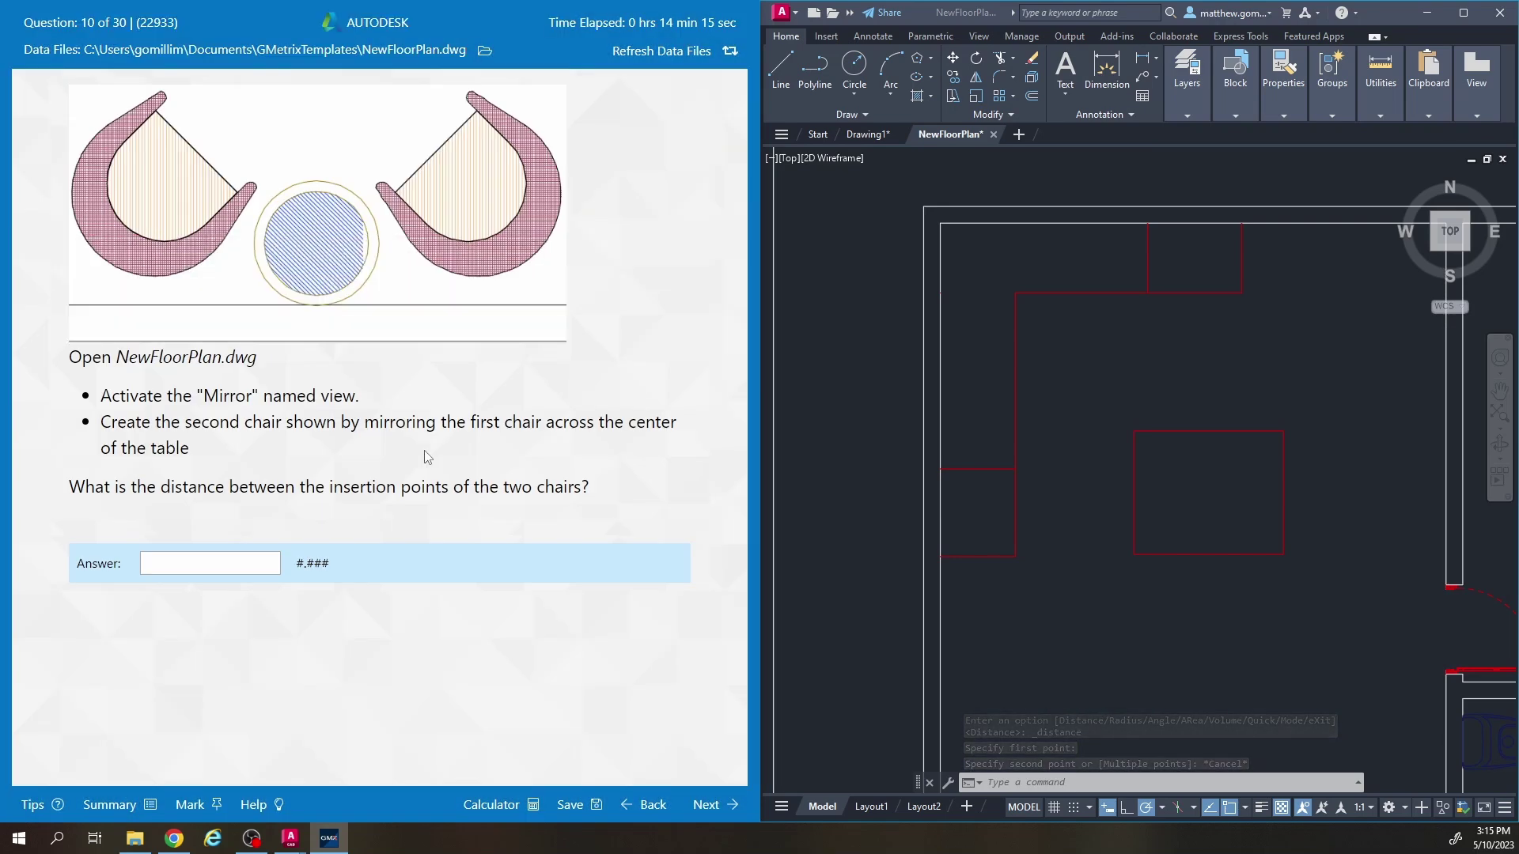
left_click(1077, 429)
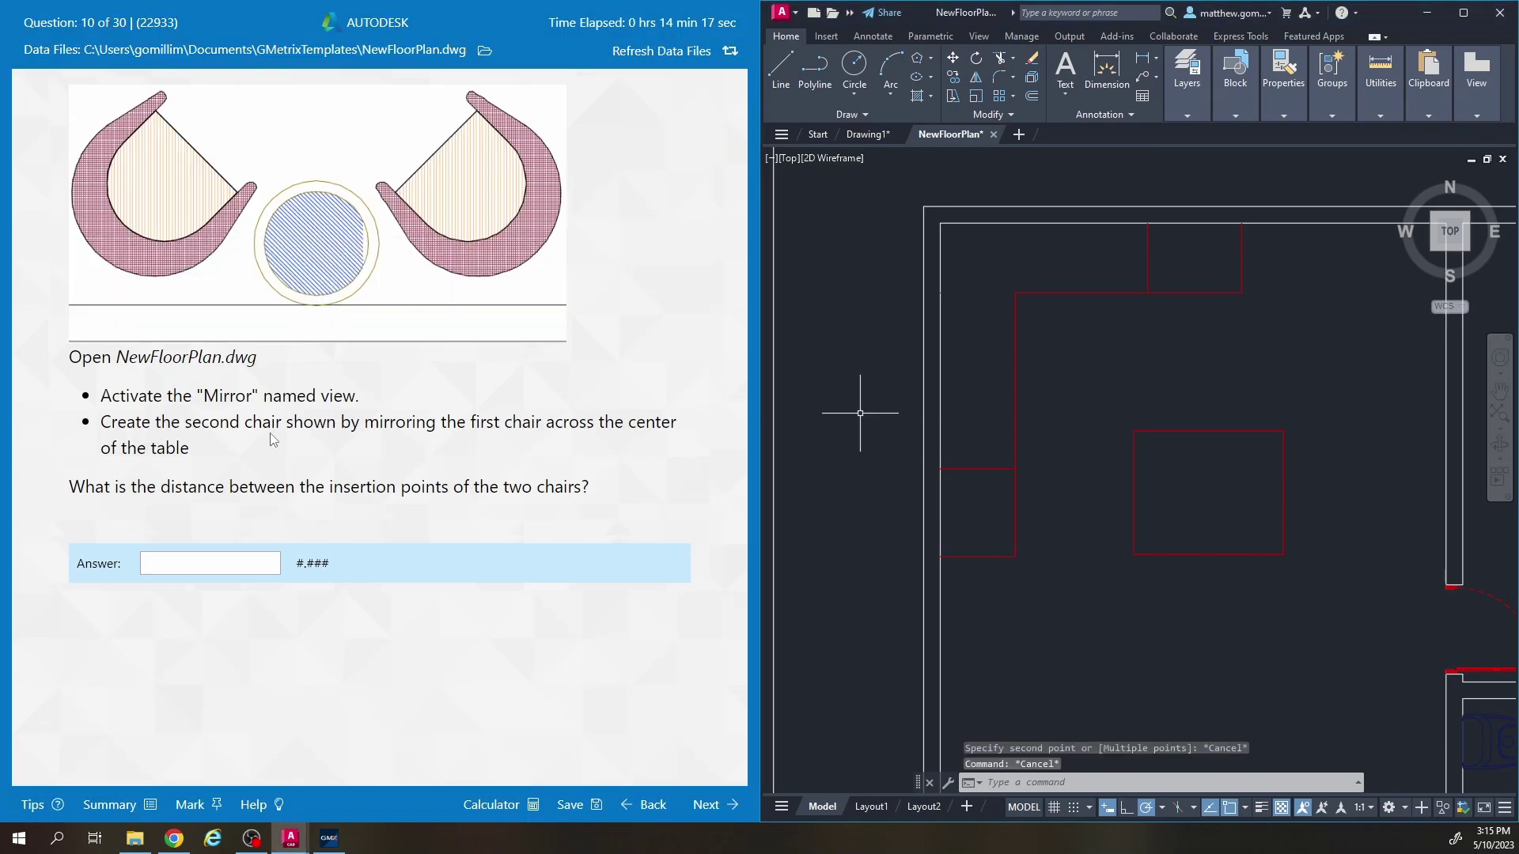
mouse_move(995, 139)
left_click(832, 234)
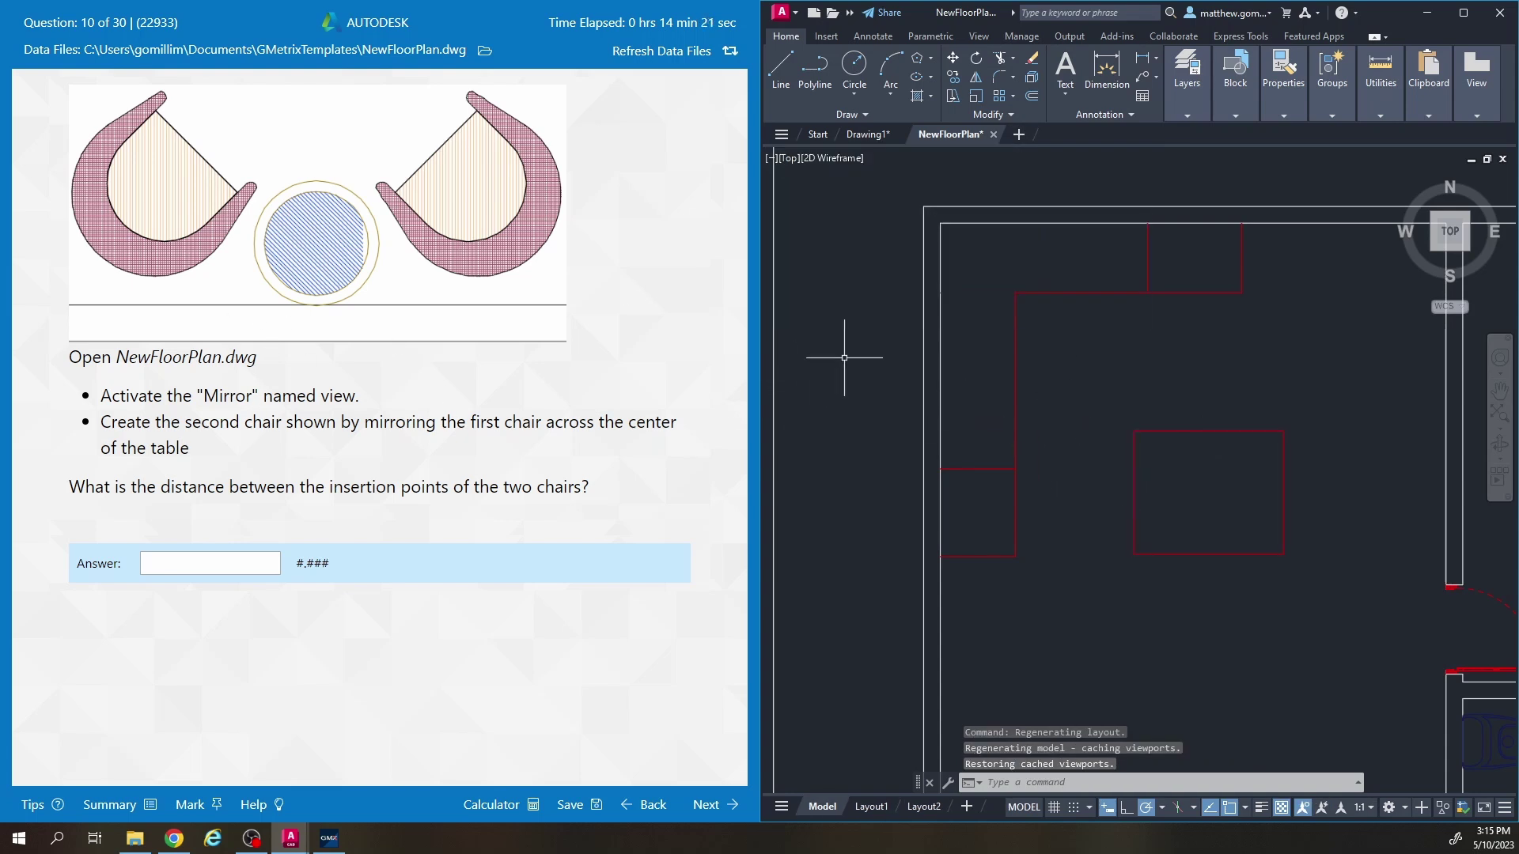
left_click(790, 159)
mouse_move(830, 182)
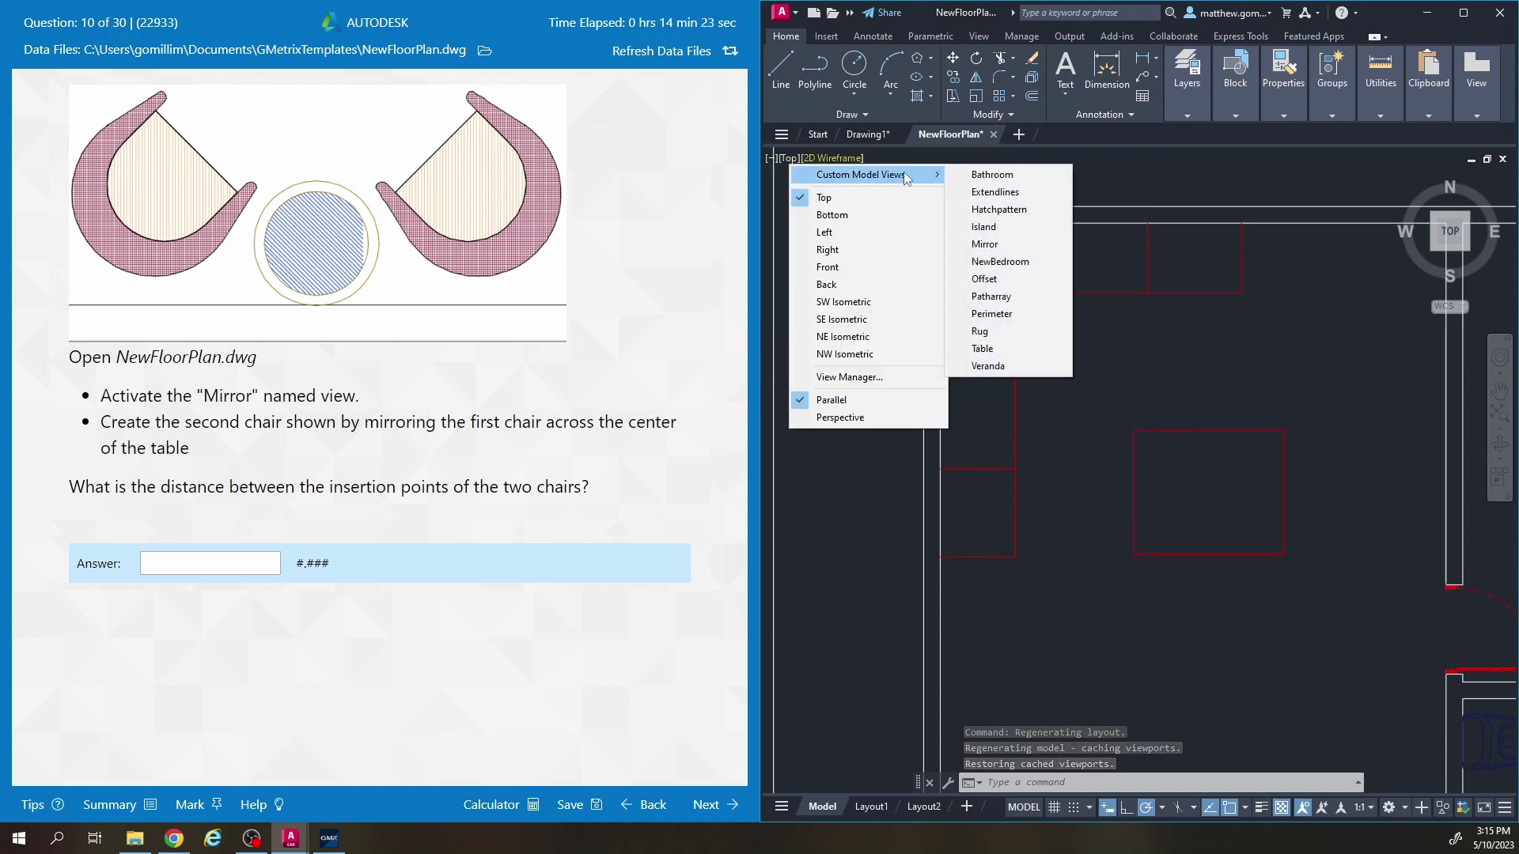
left_click(998, 244)
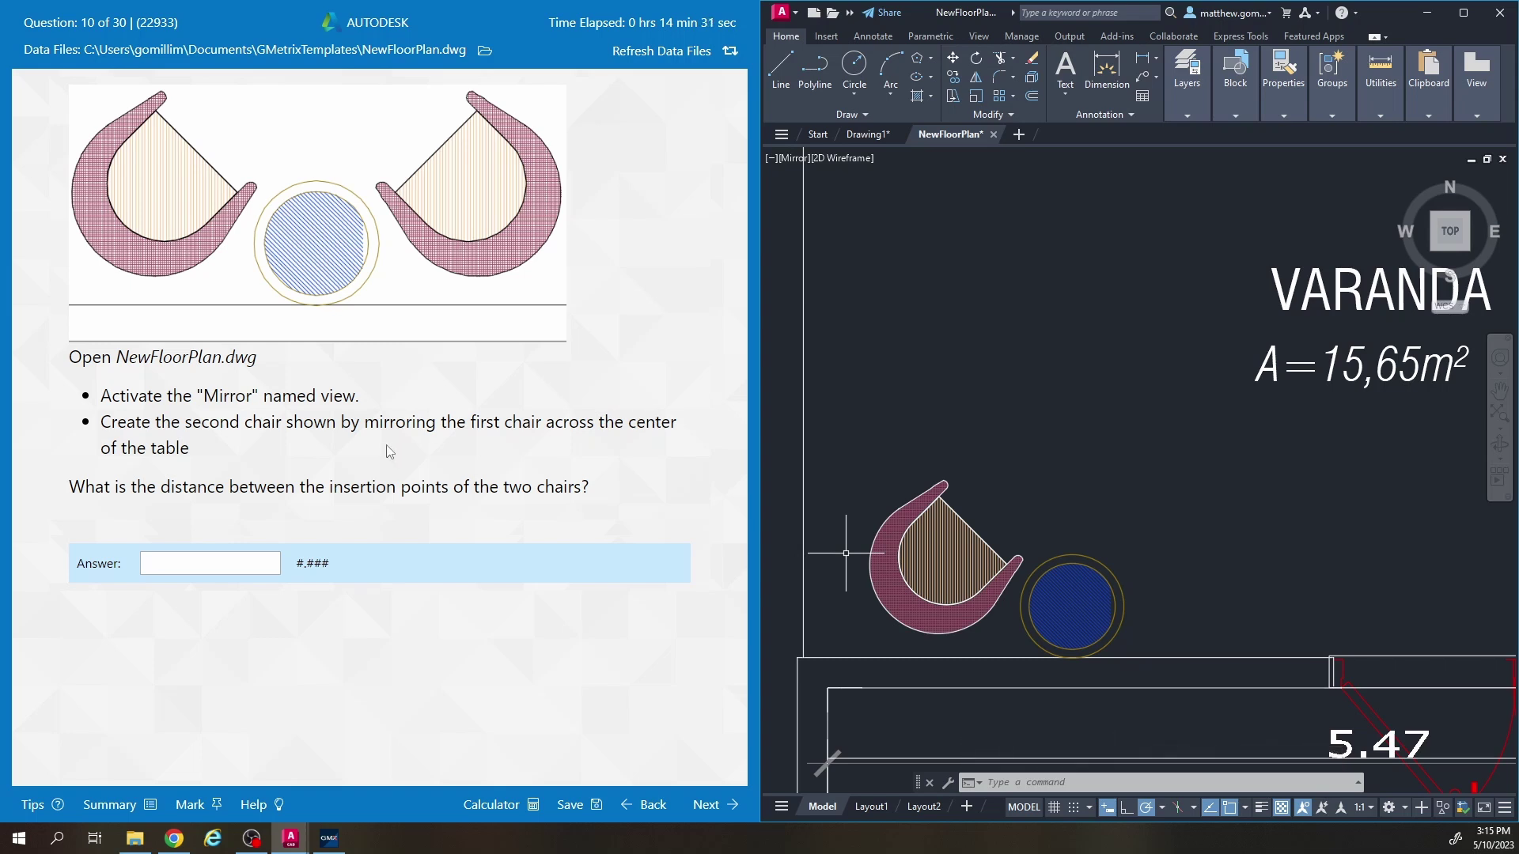
Mirror the chair about a vertical line through the table centre, keeping the original.
left_click(926, 506)
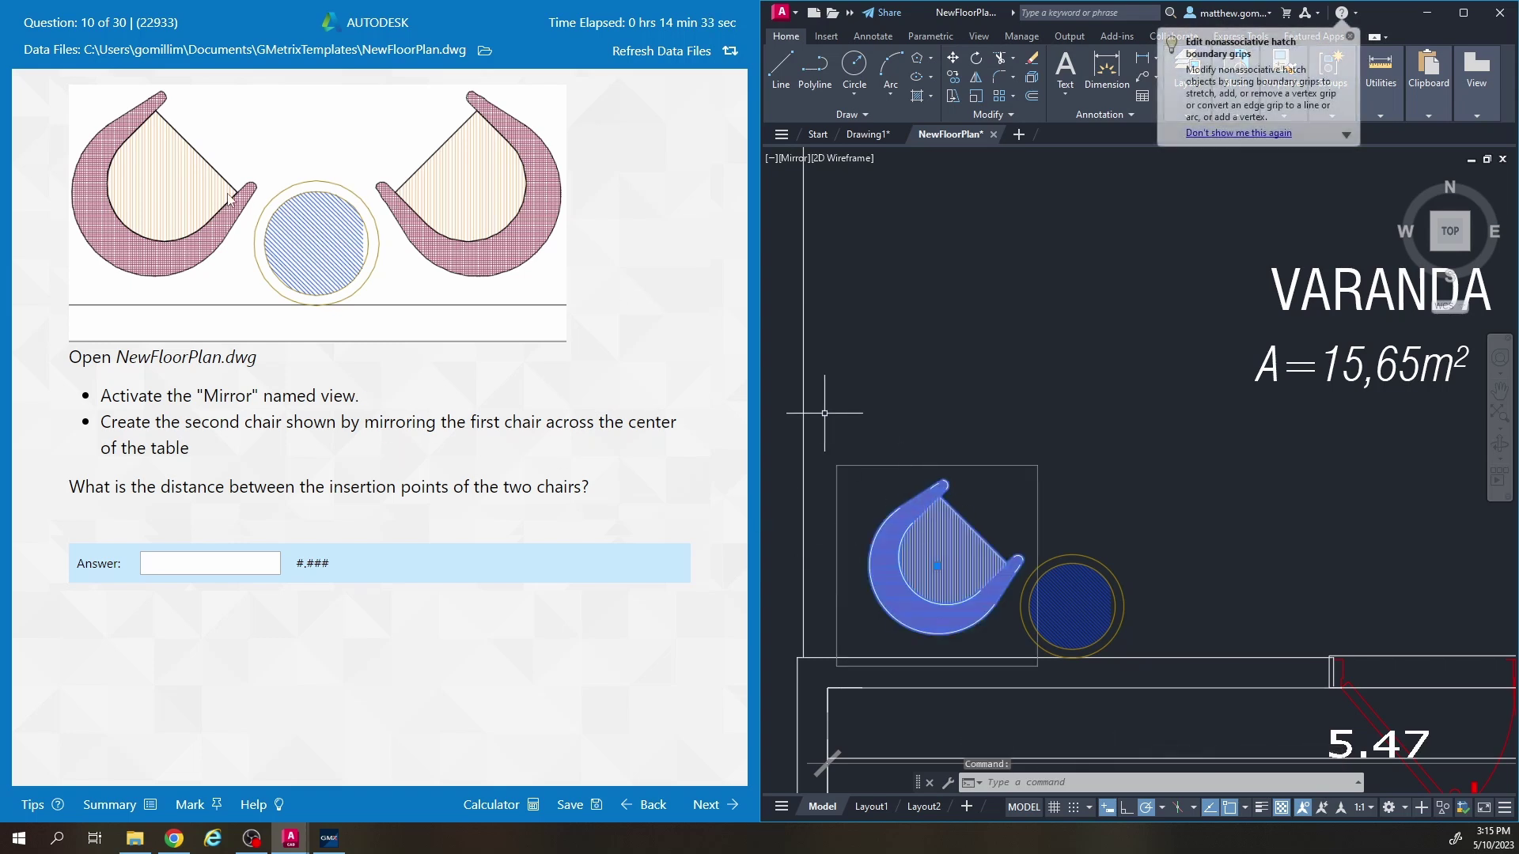
left_click(1349, 37)
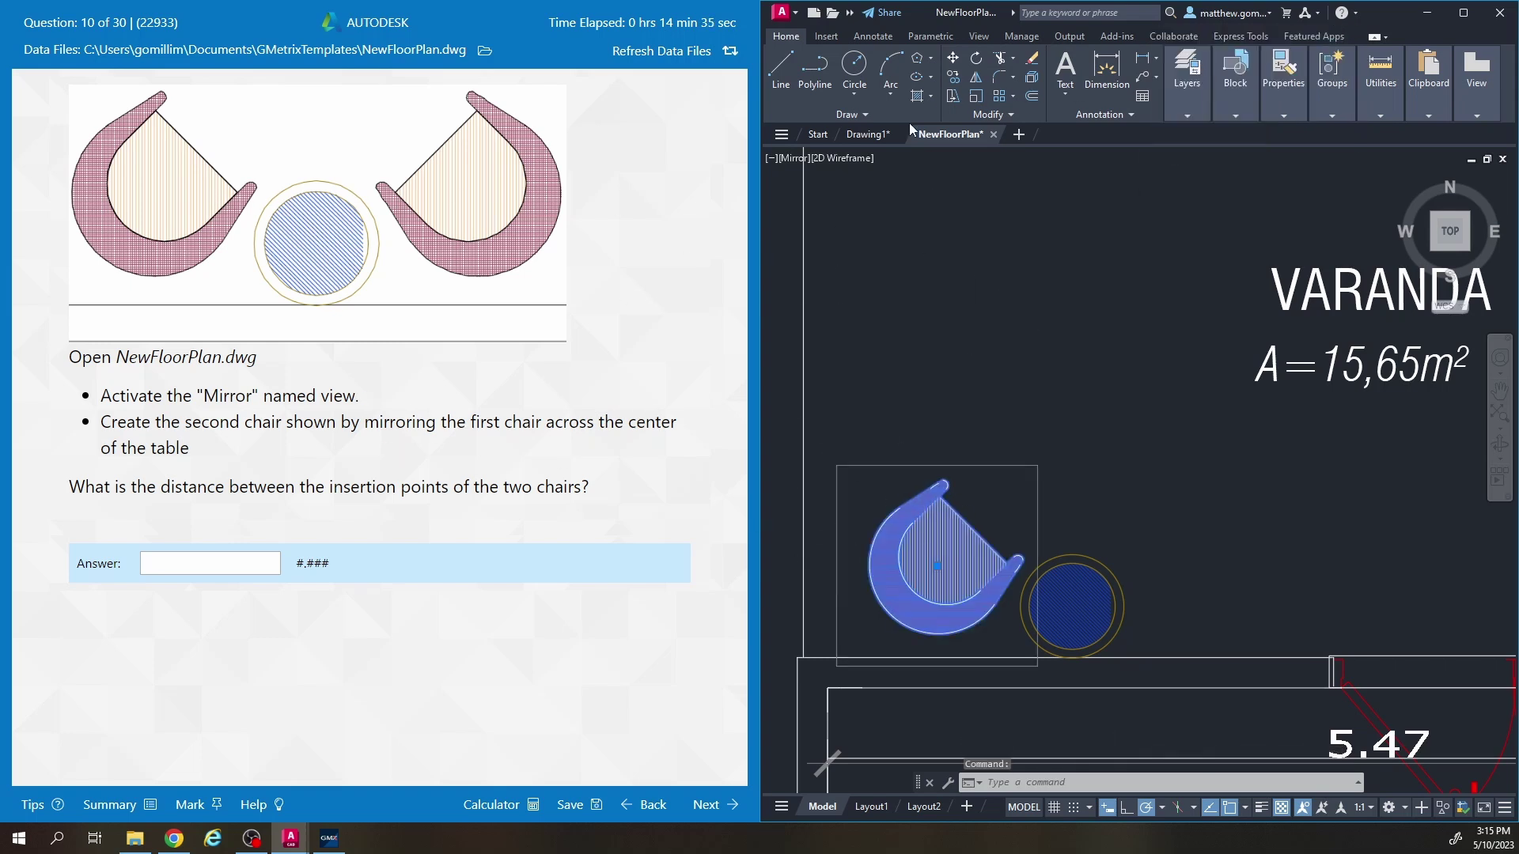
left_click(977, 79)
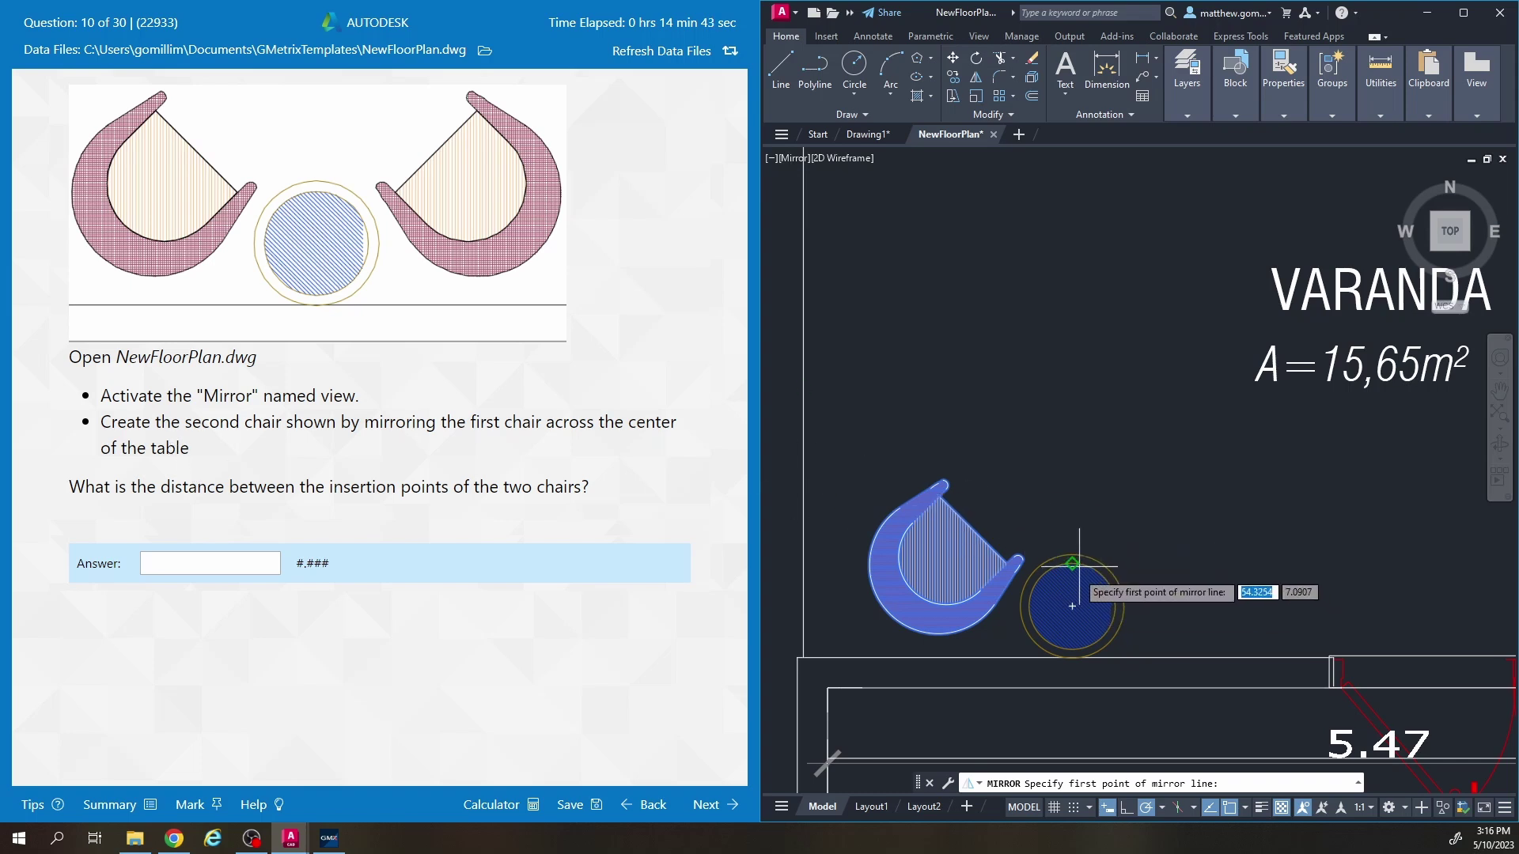
left_click(1072, 607)
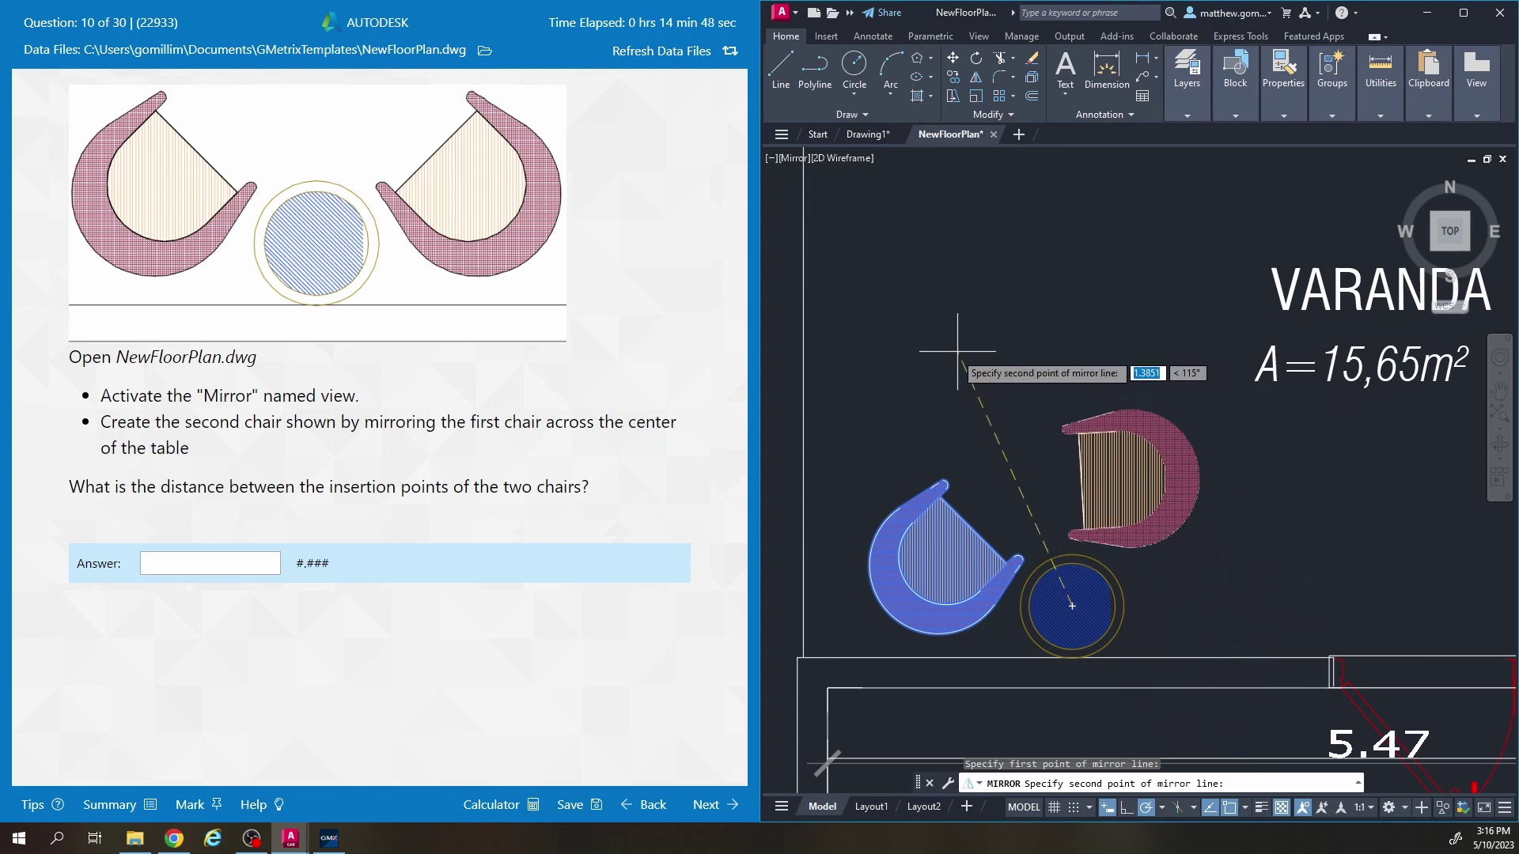
left_click(1074, 341)
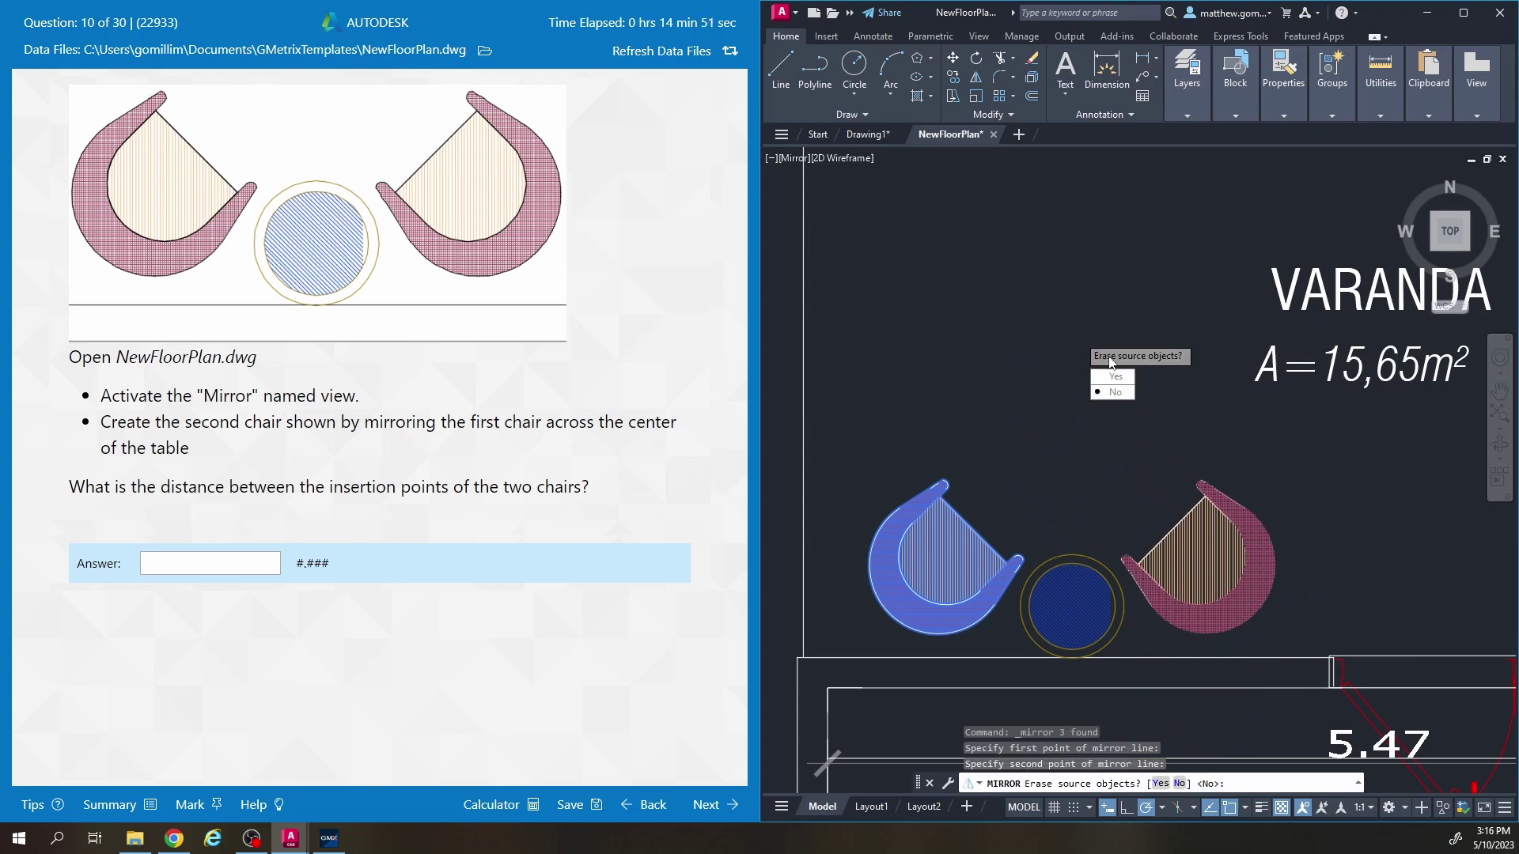
left_click(1115, 393)
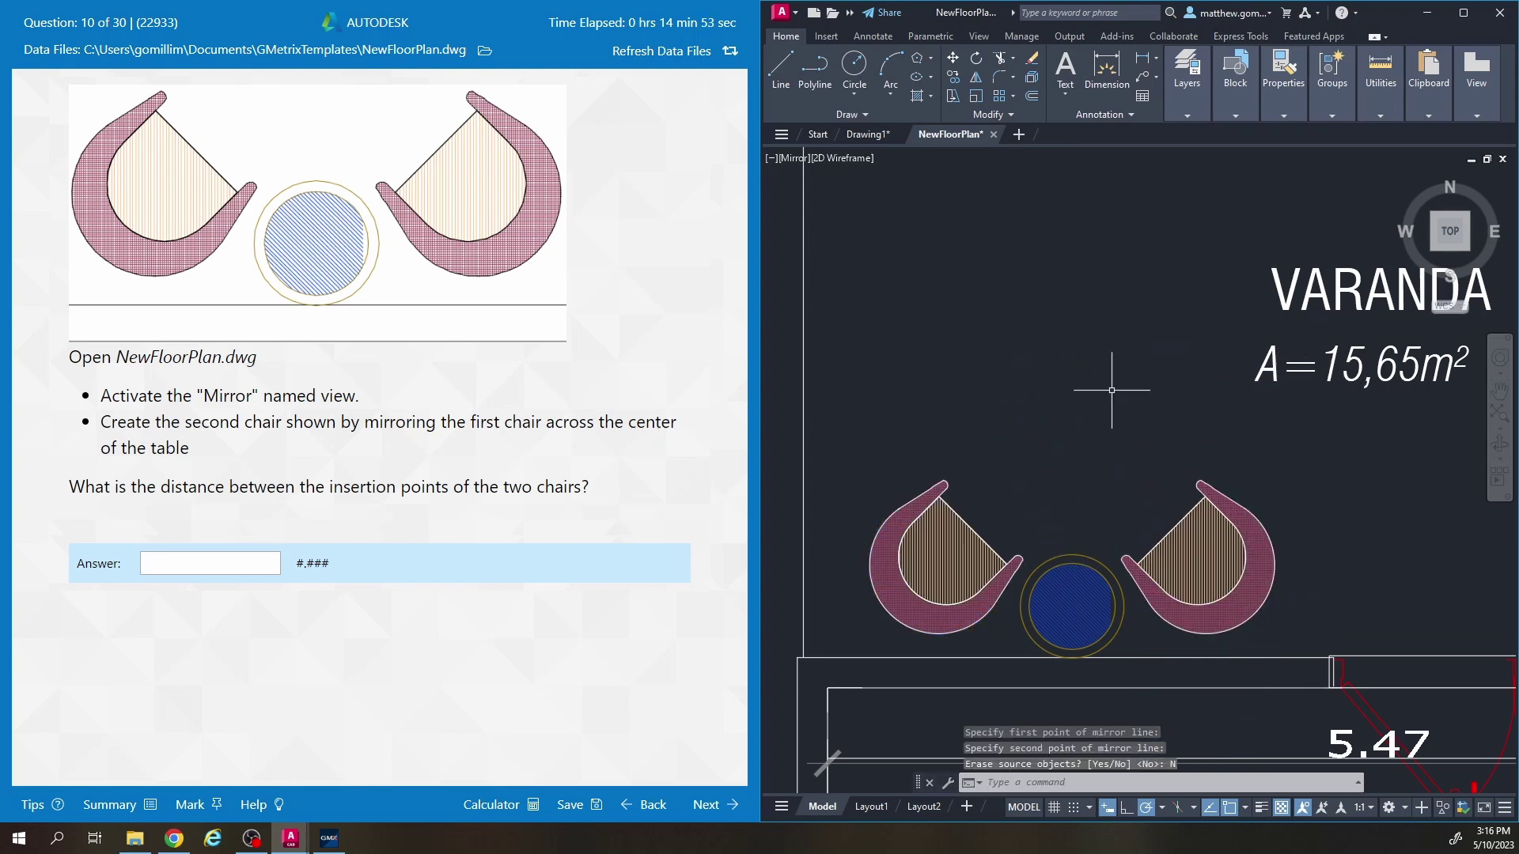
key("Escape")
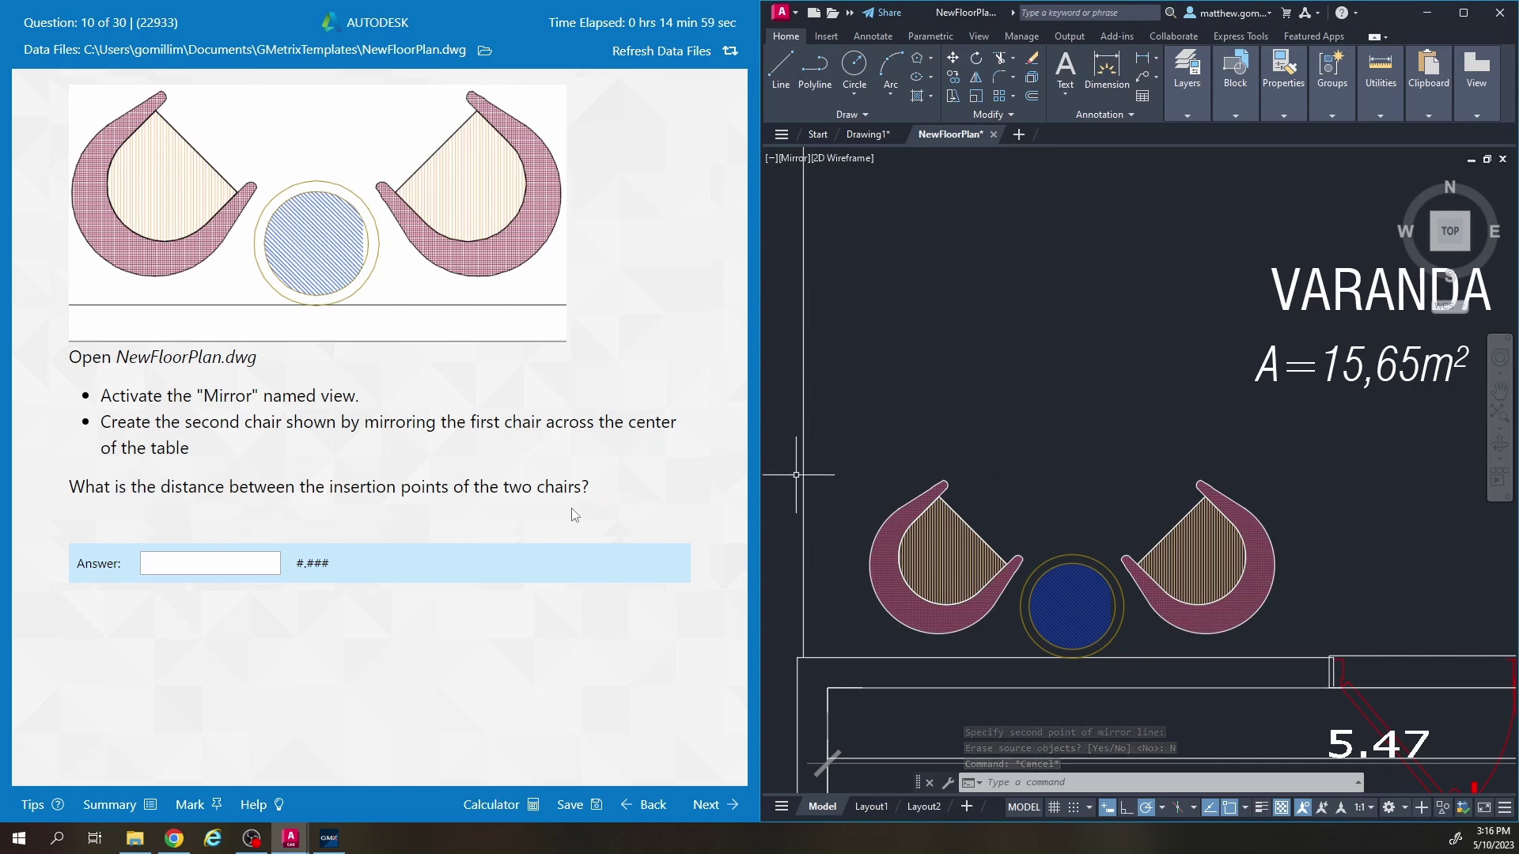
Frame both chairs, browse the block gallery, and inspect the left chair's properties.
middle_click_drag(1128, 500, 1158, 422)
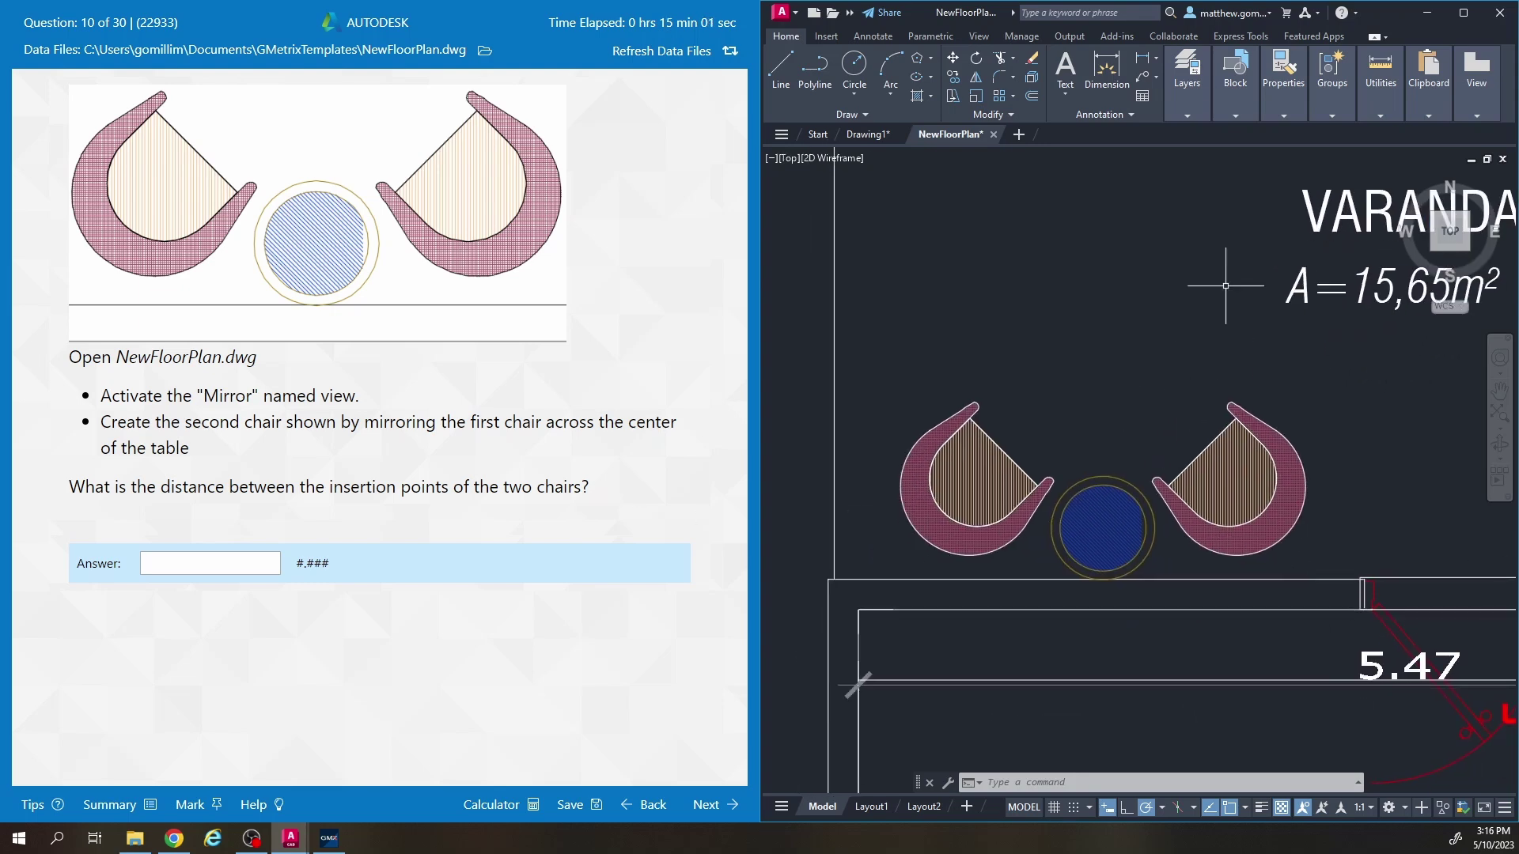
mouse_move(1248, 99)
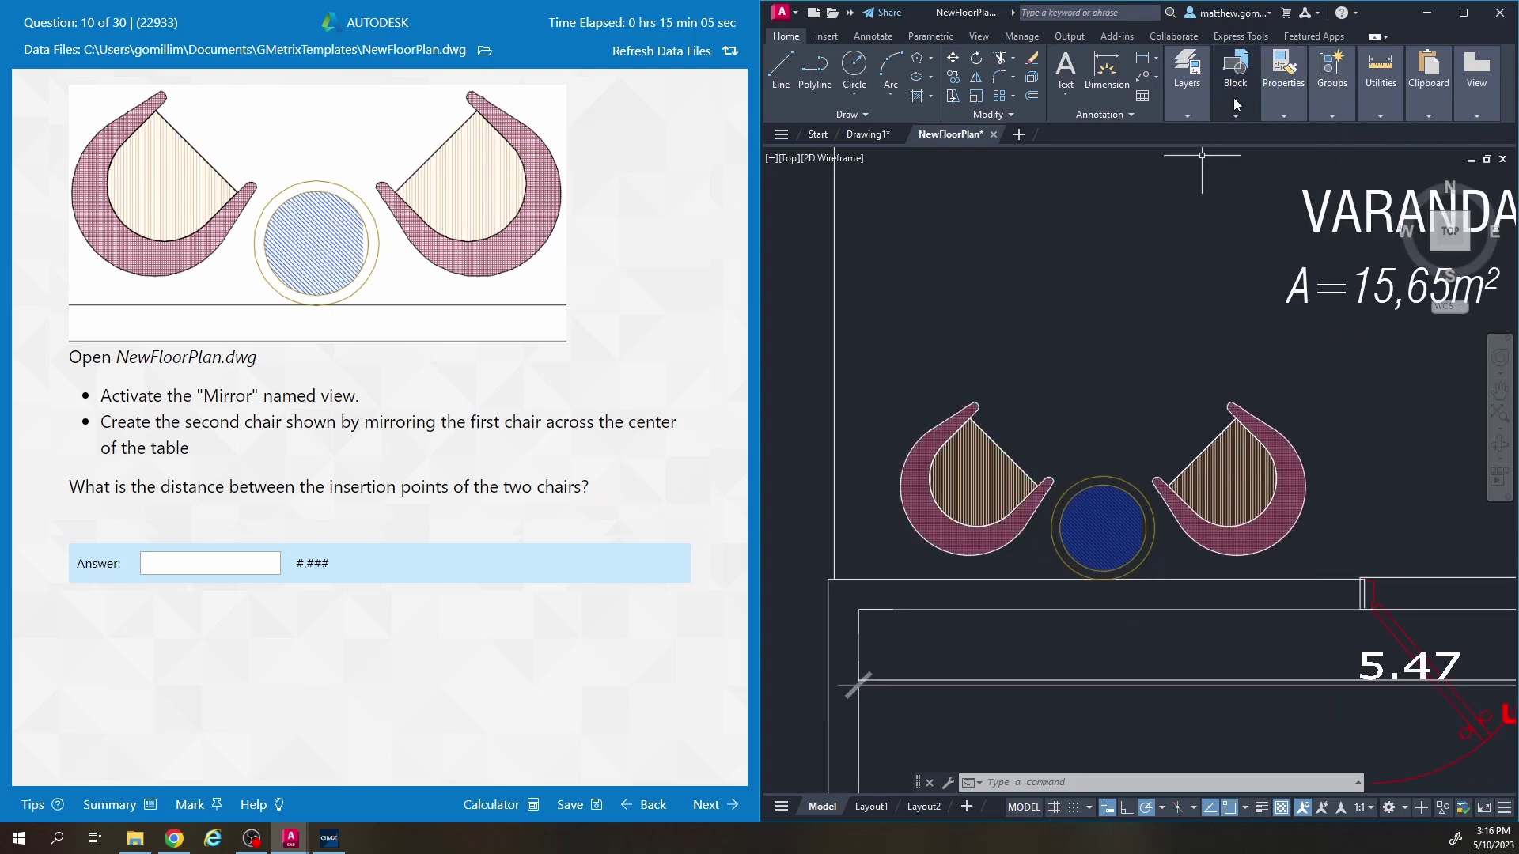
left_click(1229, 159)
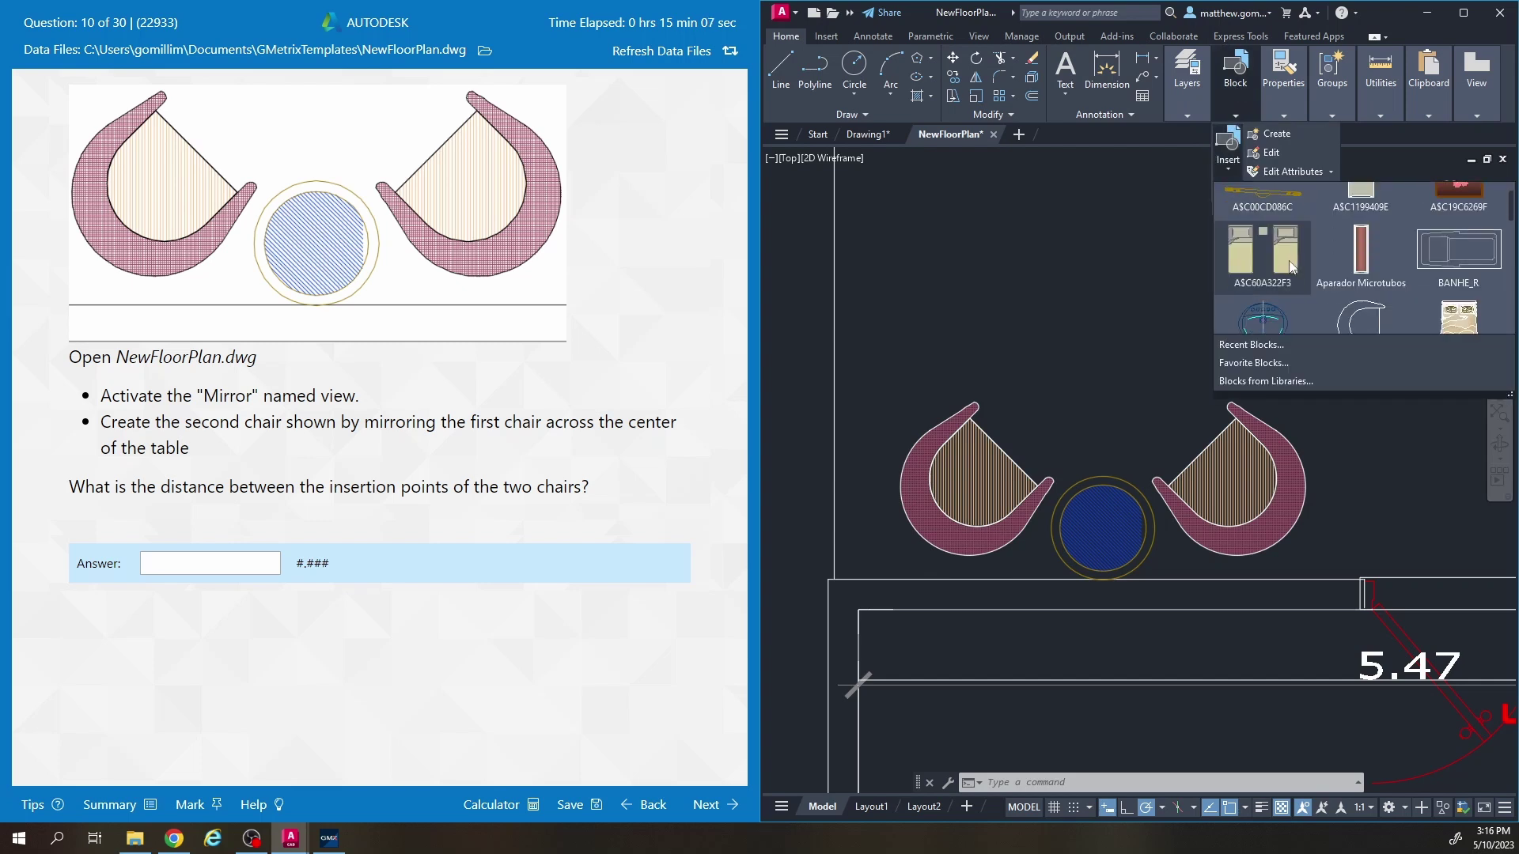
scroll(1297, 285, "down", 8)
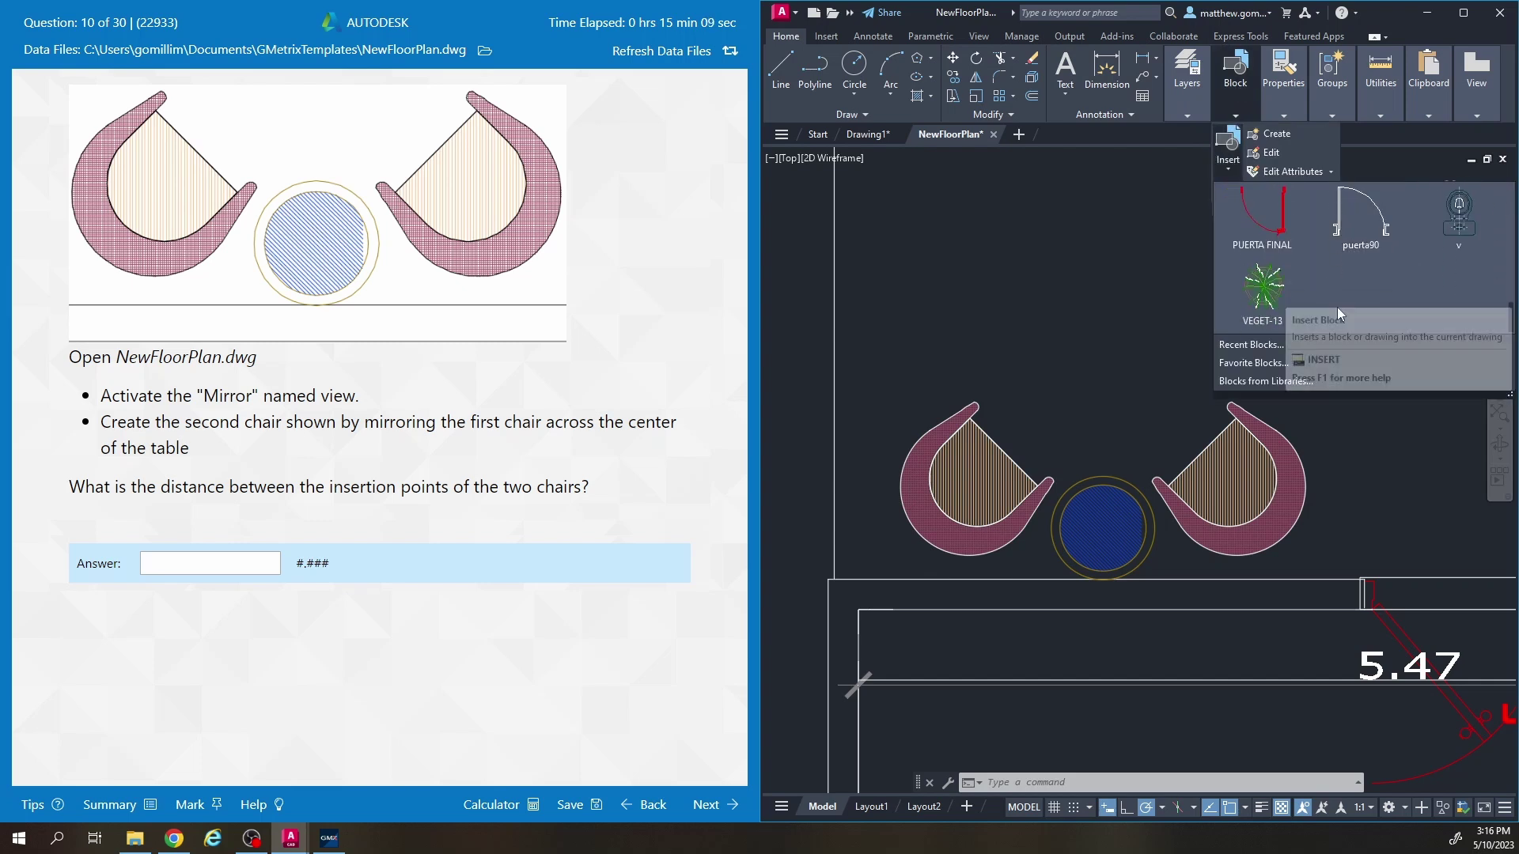
scroll(1366, 276, "up", 7)
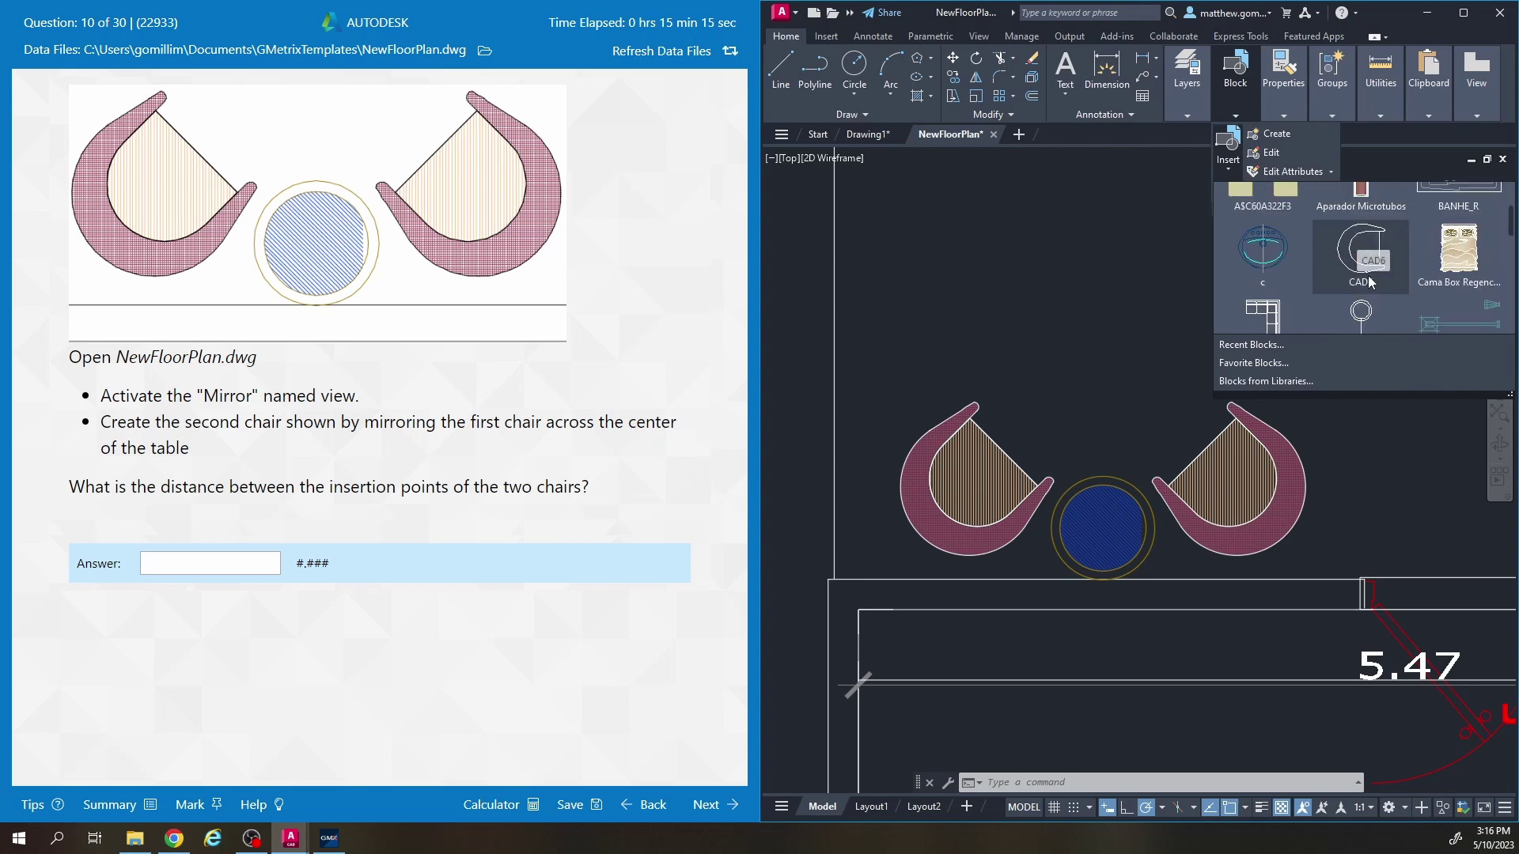
left_click(974, 436)
right_click(974, 436)
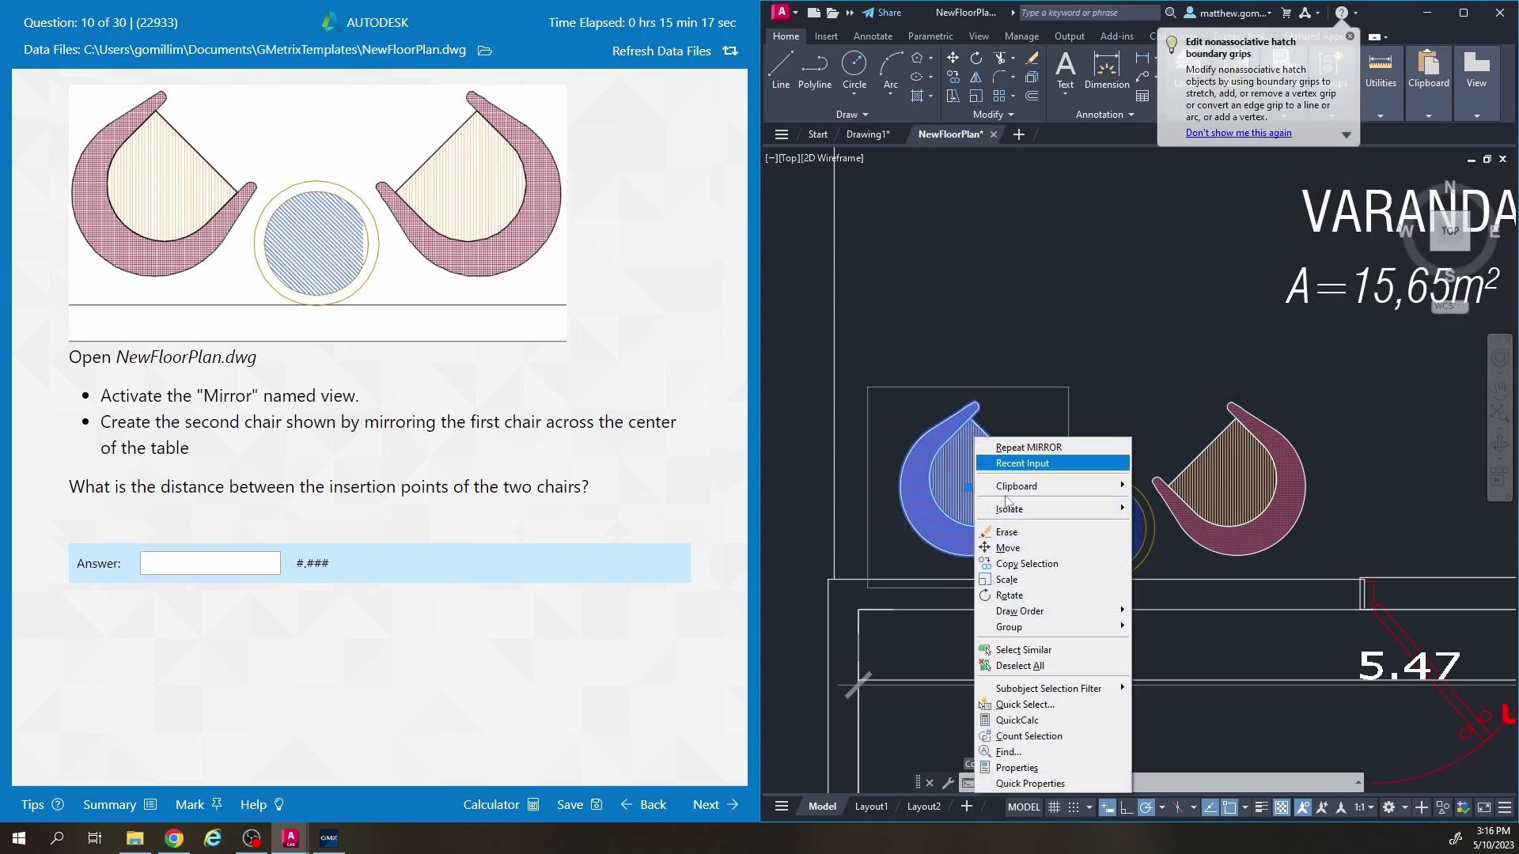
left_click(1024, 769)
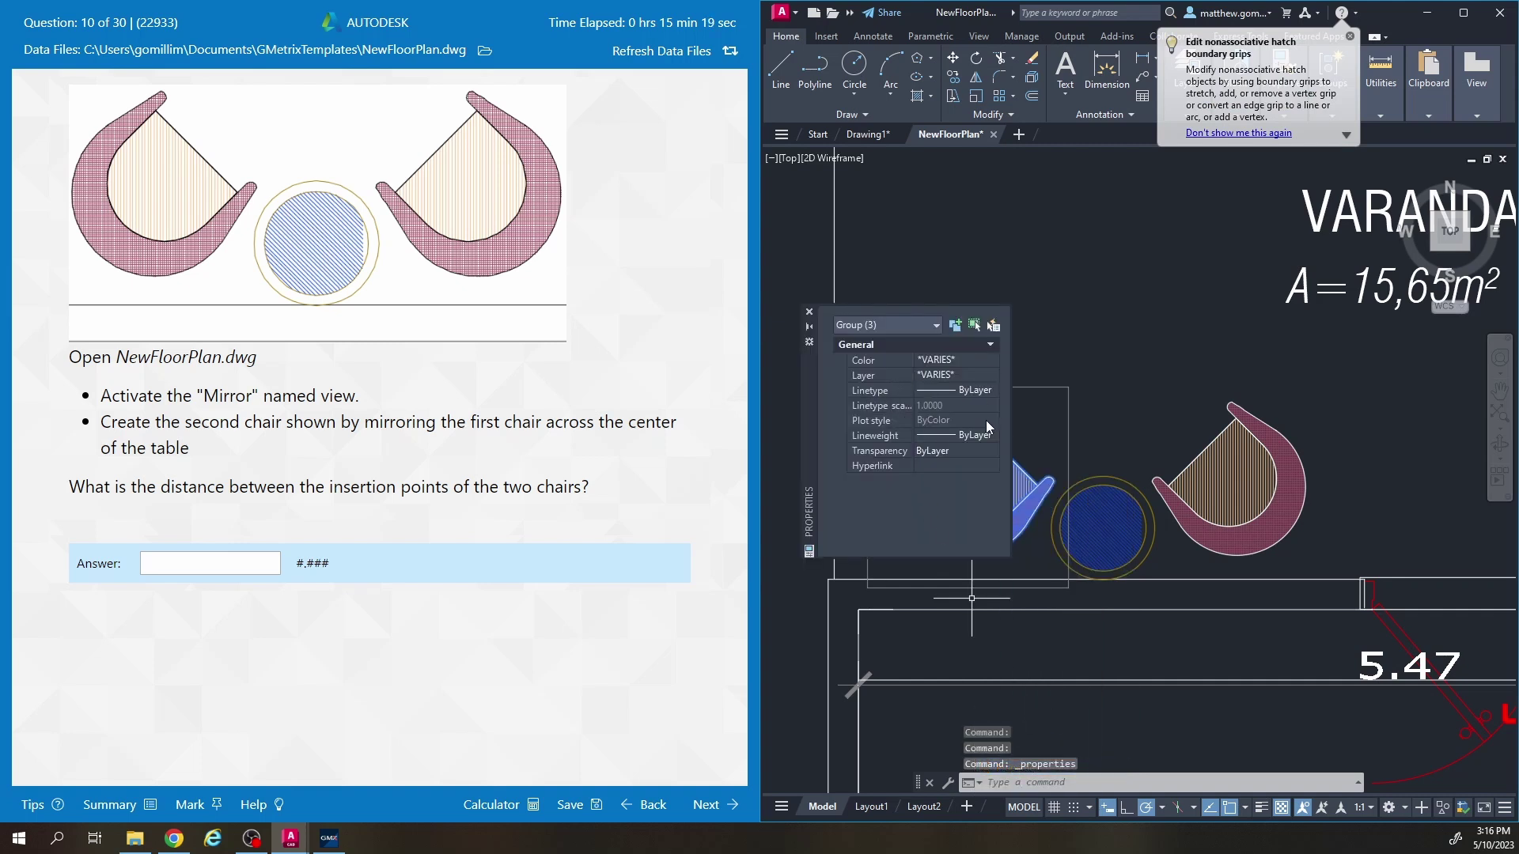
middle_click_drag(1057, 350, 1124, 335)
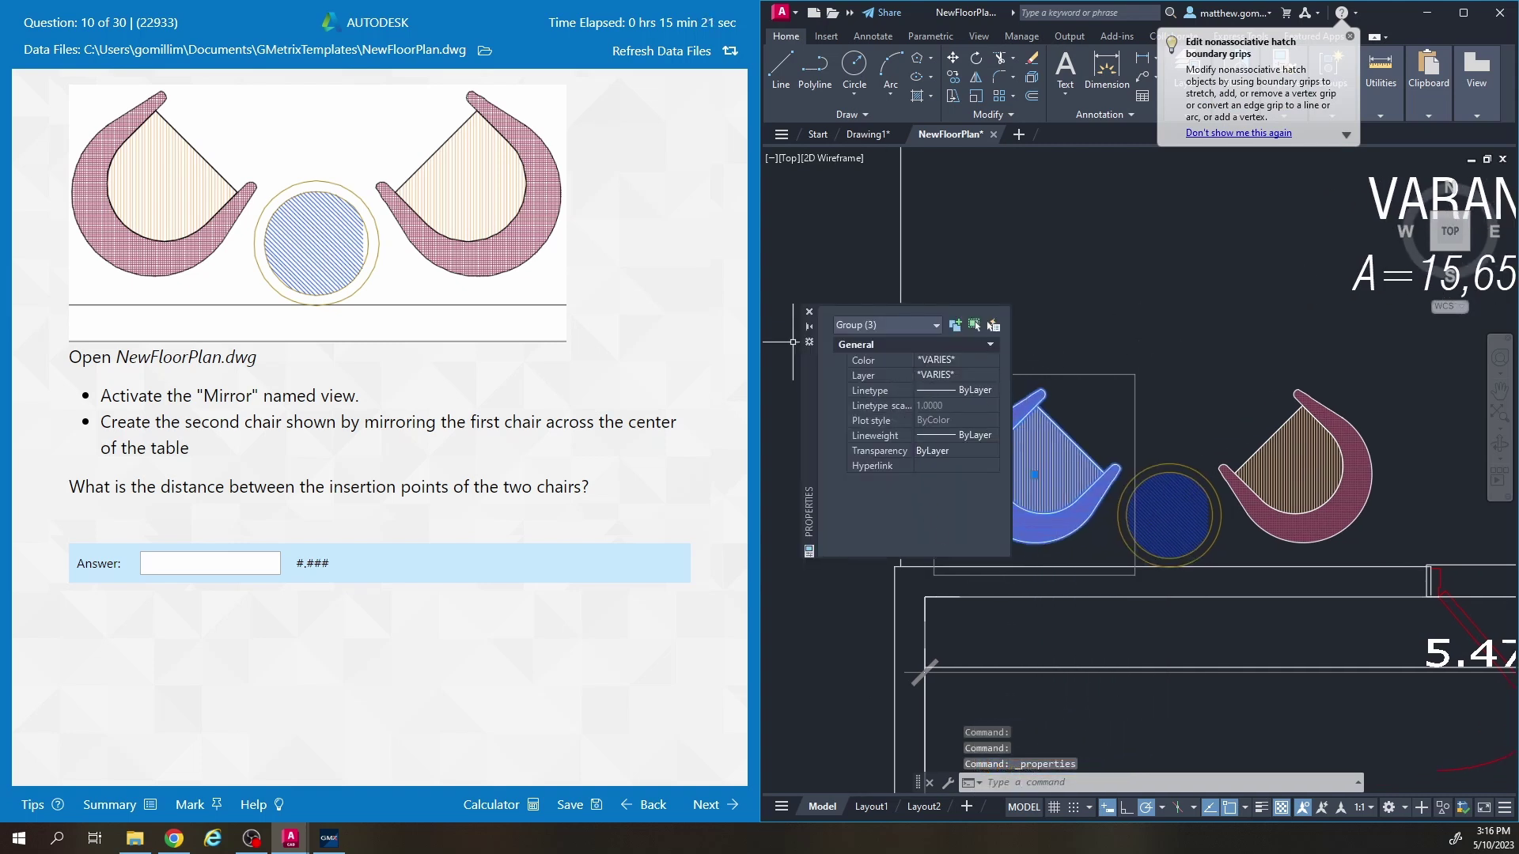
left_click(808, 311)
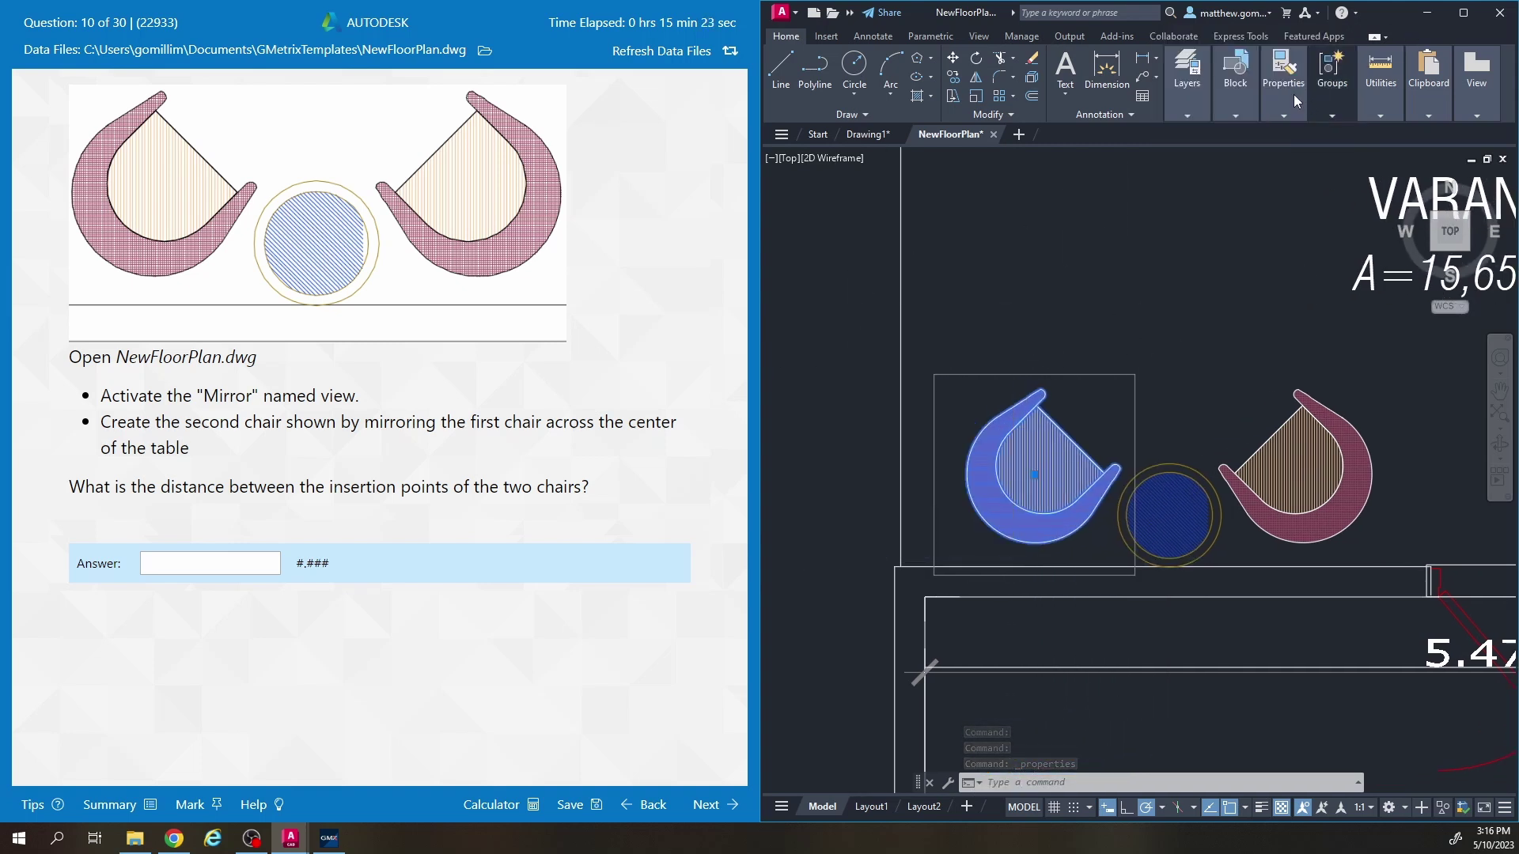
Insert the C-shaped CAD6 block above the two chairs.
mouse_move(1235, 87)
left_click(1235, 150)
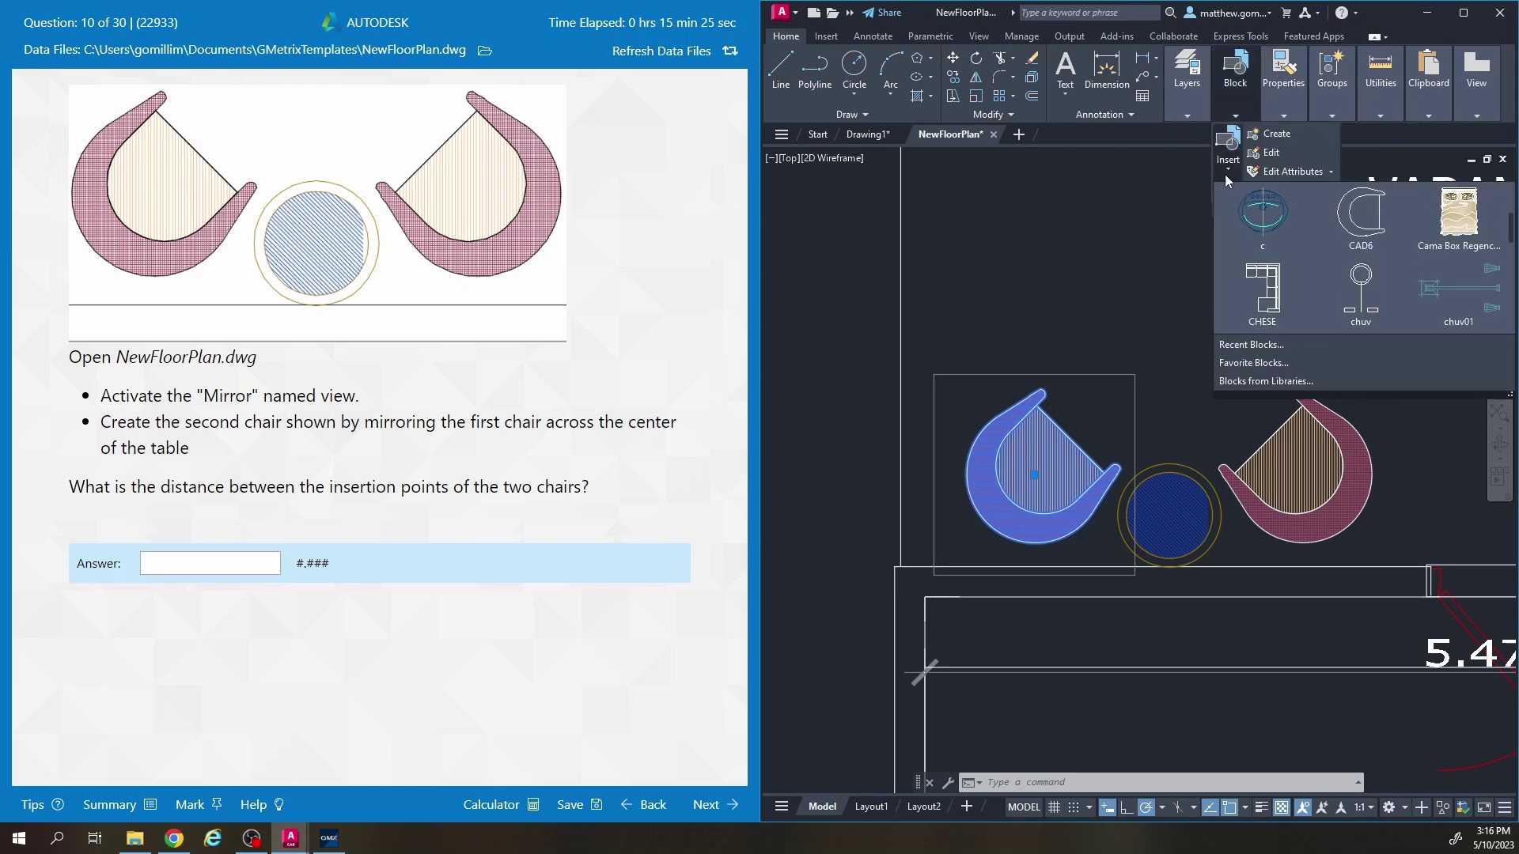
left_click(1361, 222)
left_click(1108, 274)
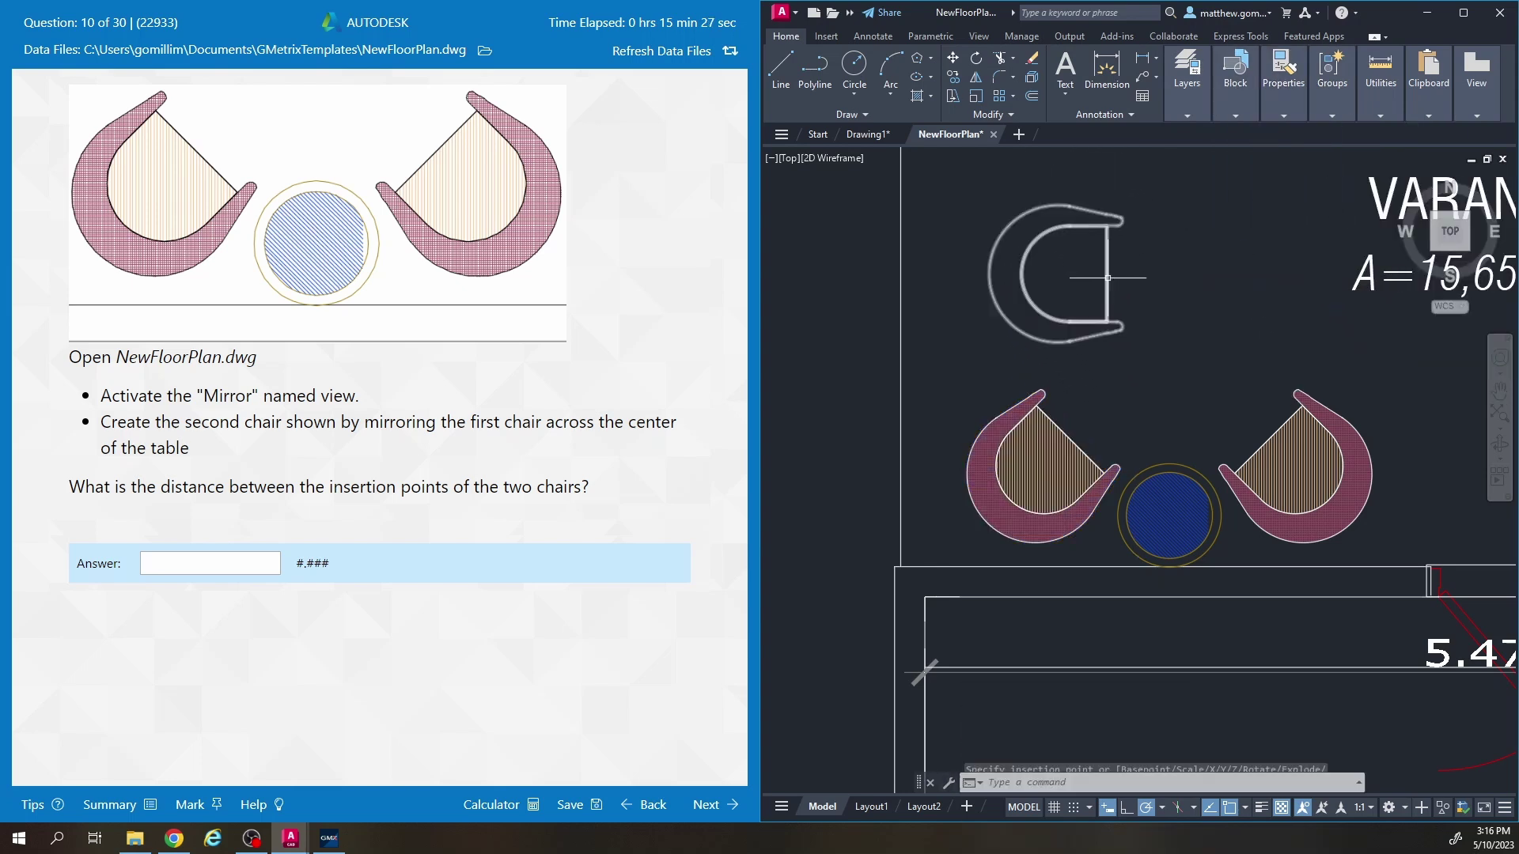
Start inserting a second copy of the CAD6 block.
mouse_move(1242, 94)
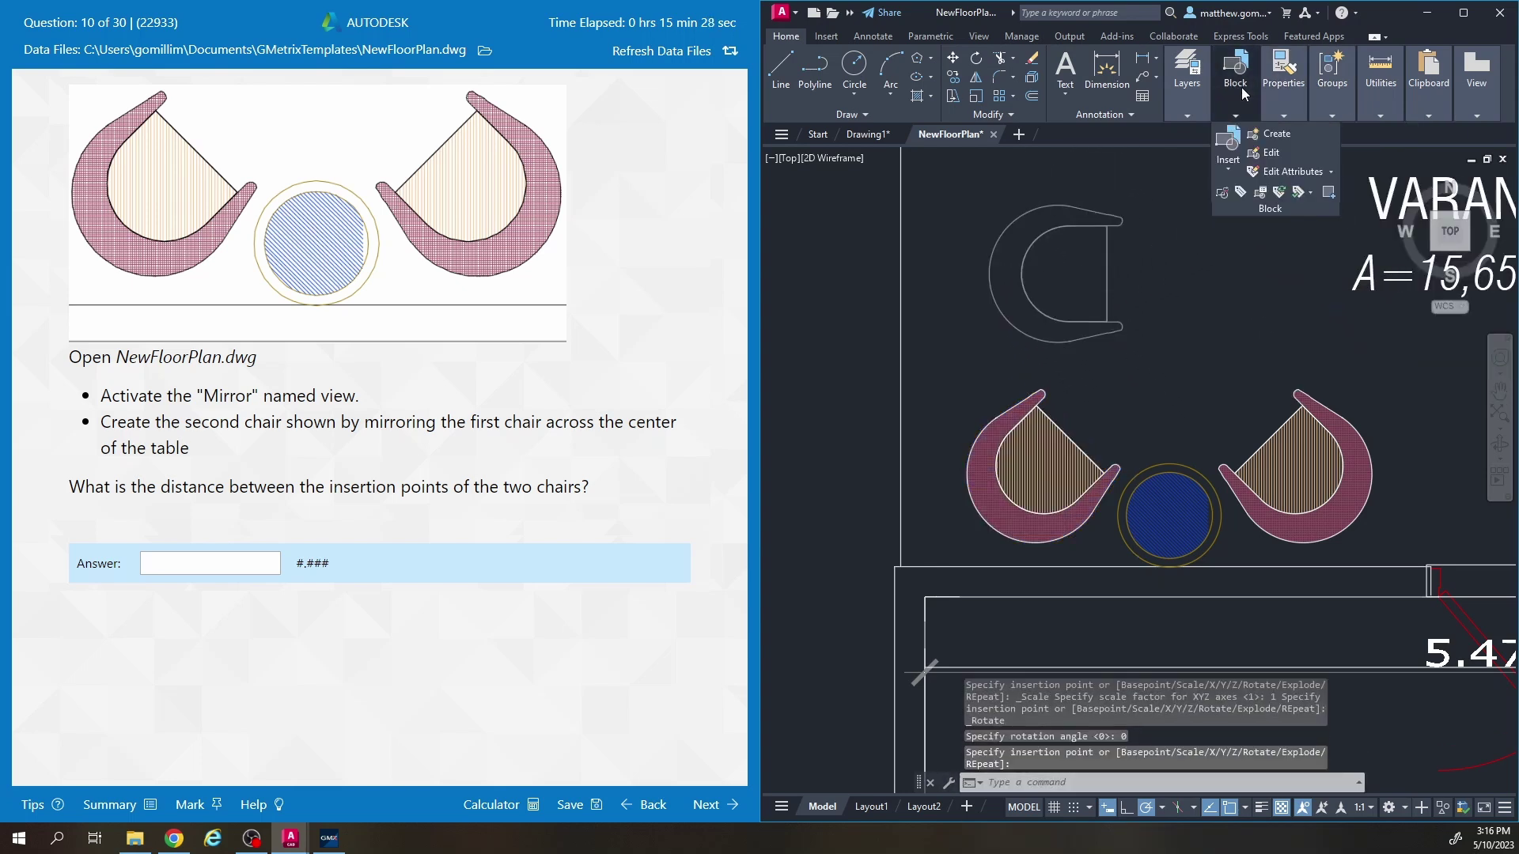
left_click(1236, 159)
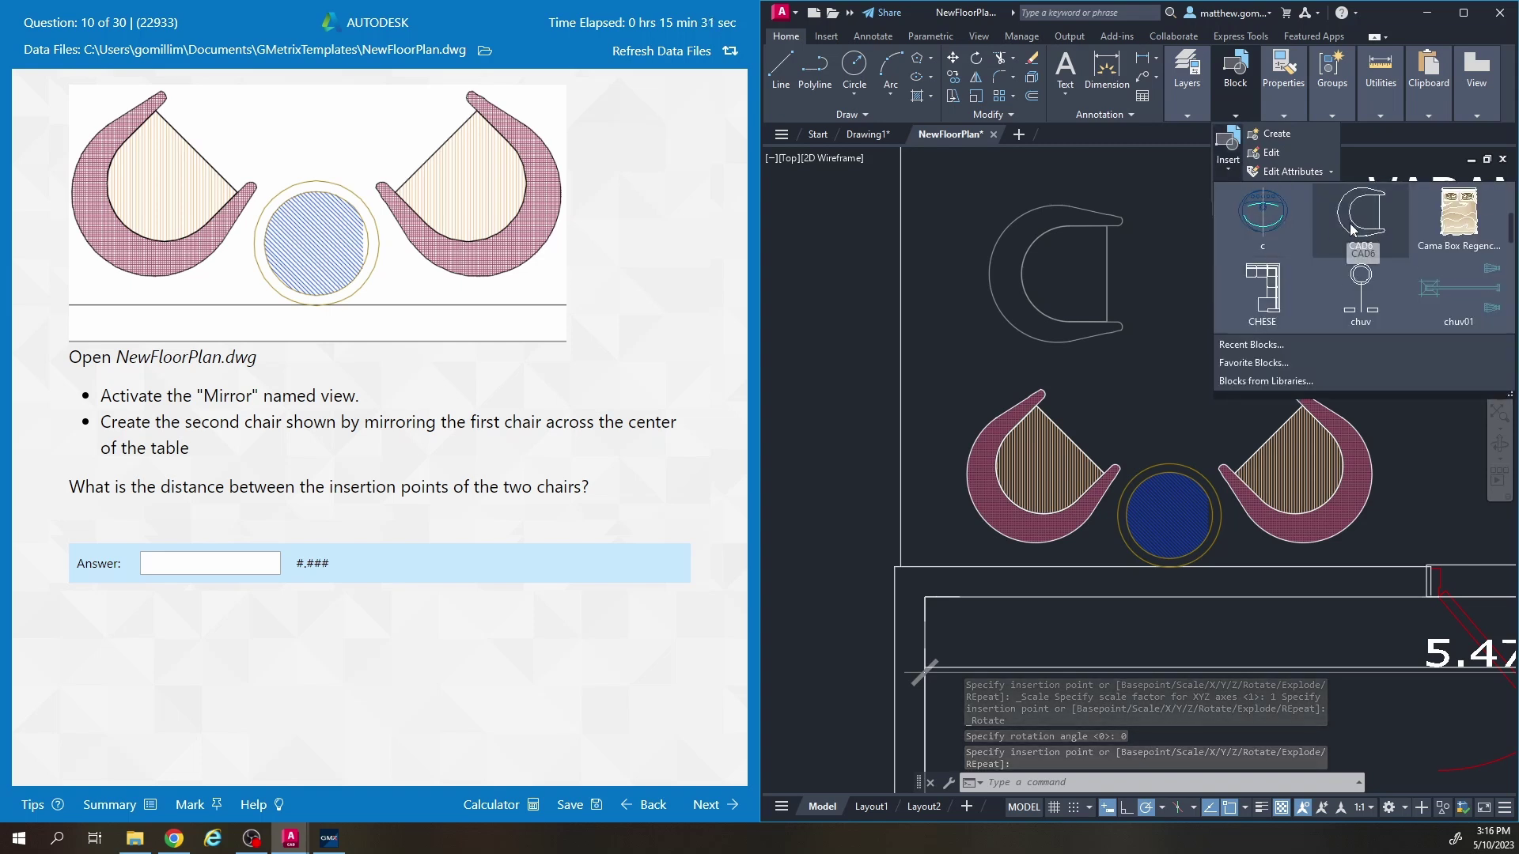
left_click(1355, 230)
mouse_move(1275, 207)
middle_mouse_down()
mouse_move(1016, 284)
mouse_move(1072, 289)
middle_mouse_up()
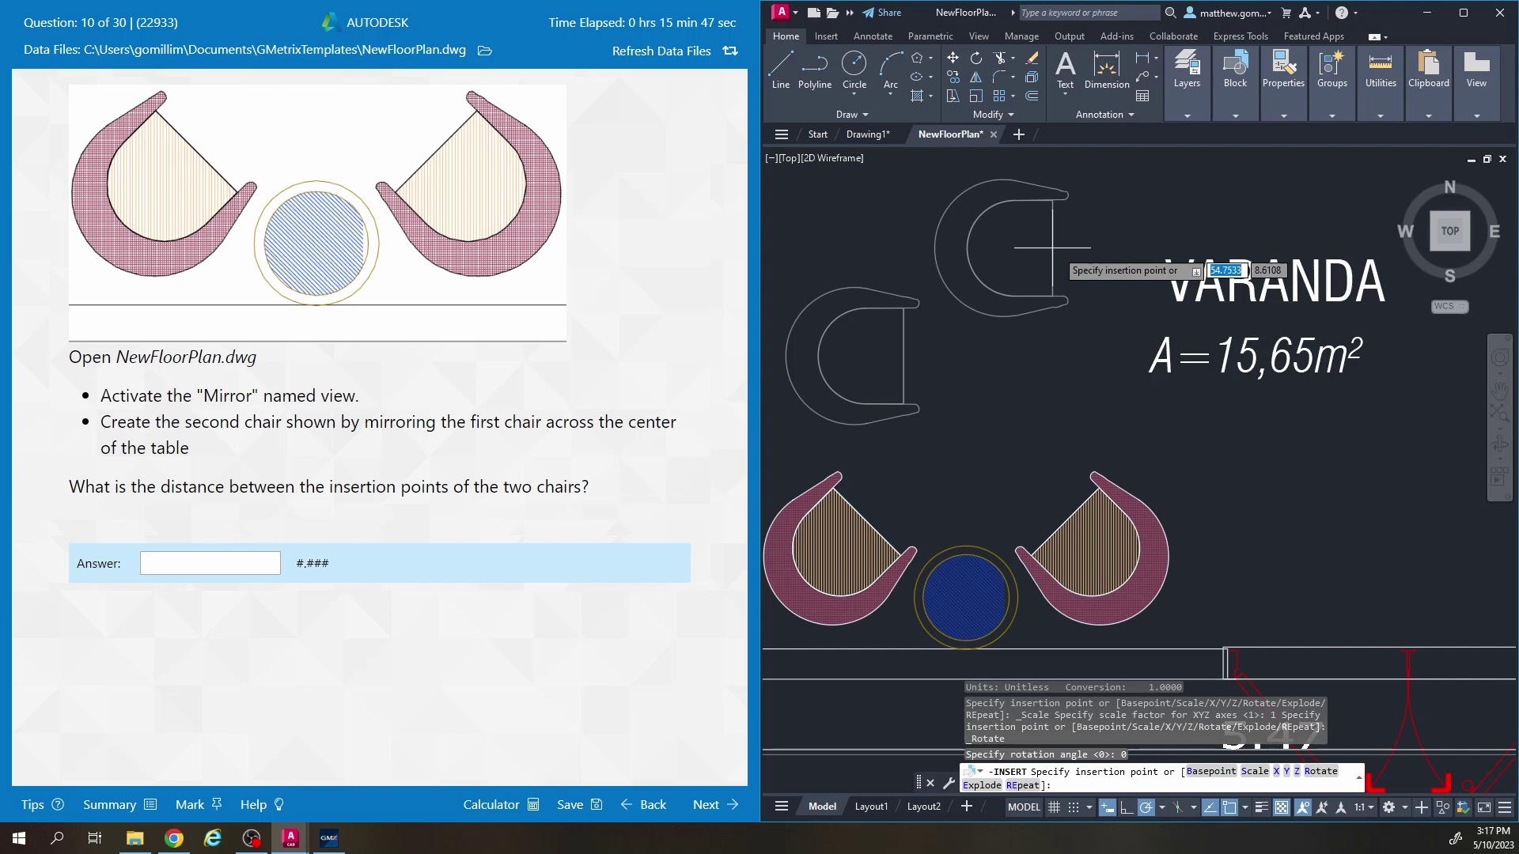
Cancel the insertion and window-select and erase the stray C-shaped block.
key("Escape")
left_click(988, 369)
left_click(875, 329)
key("Delete")
middle_click_drag(1009, 381, 1061, 343)
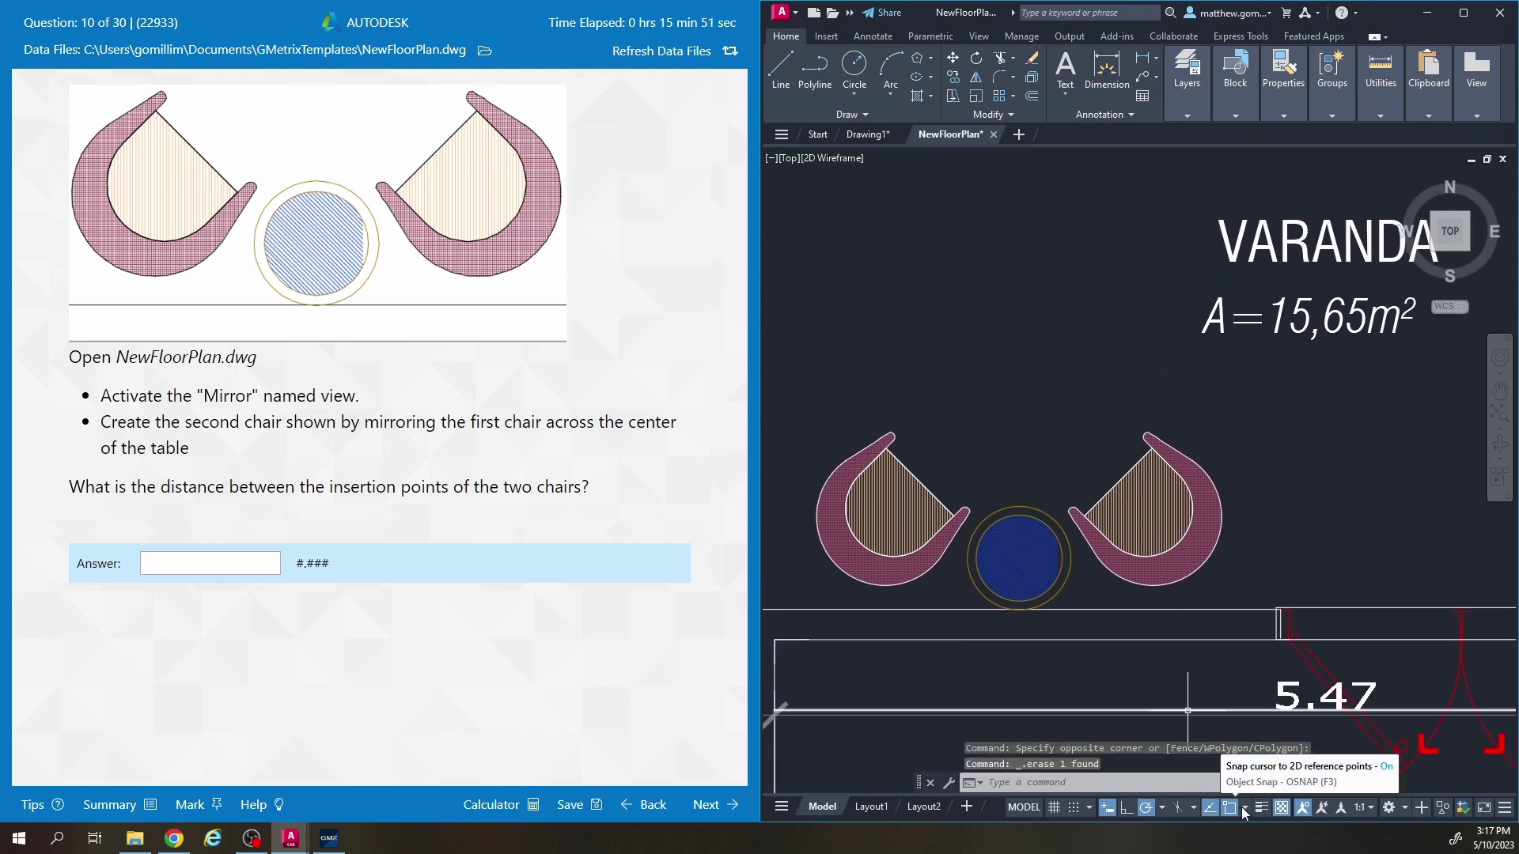
Turn off endpoint, midpoint, center, geometric center, quadrant, intersection and perpendicular snaps, leaving Insertion.
left_click(1245, 808)
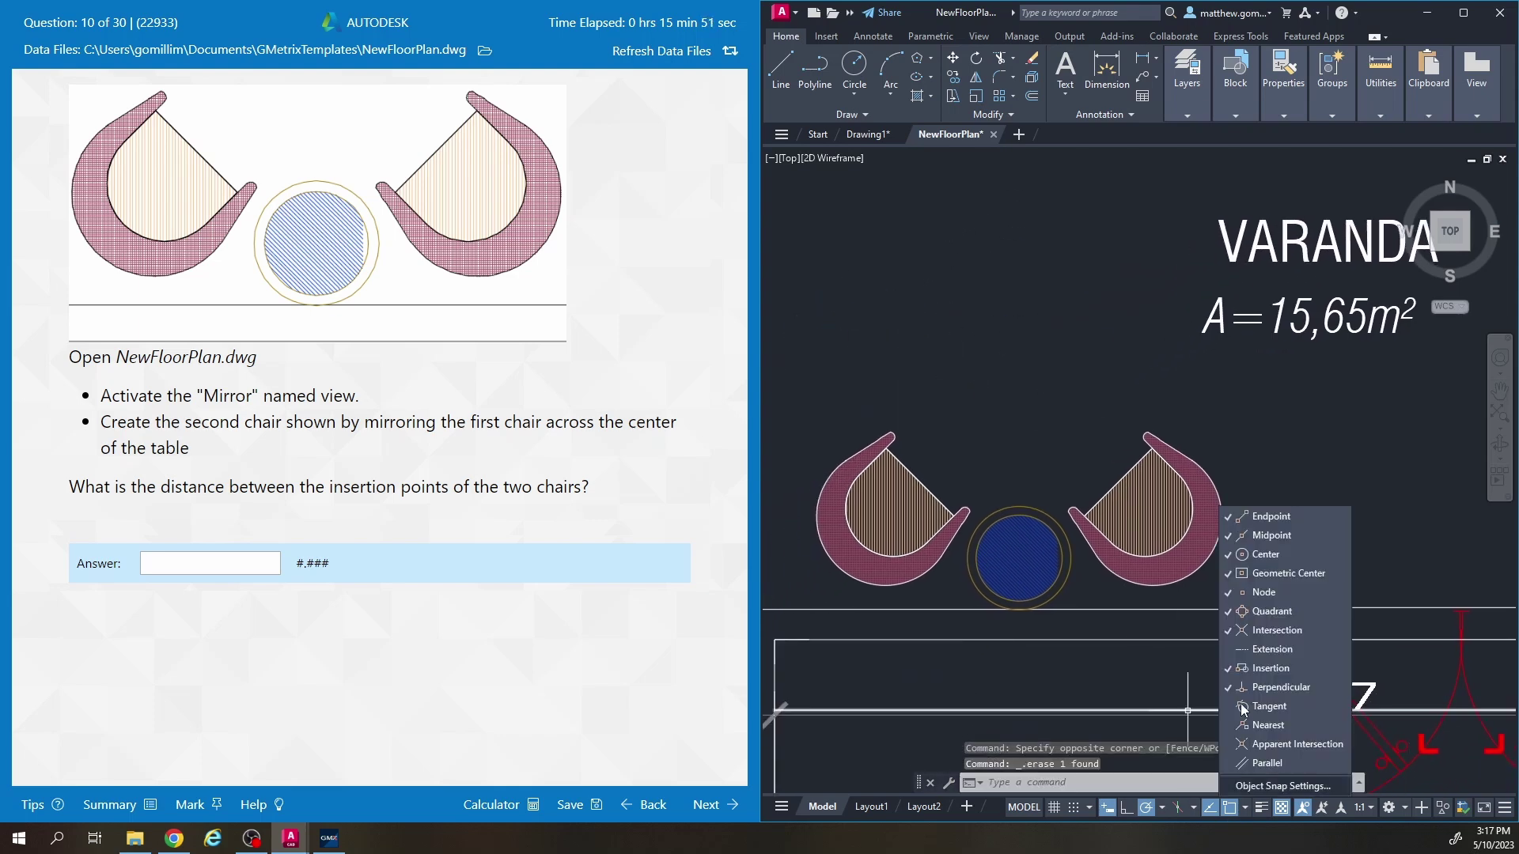
left_click(1266, 518)
left_click(1270, 536)
left_click(1271, 554)
left_click(1272, 573)
left_click(1272, 592)
left_click(1271, 613)
left_click(1275, 631)
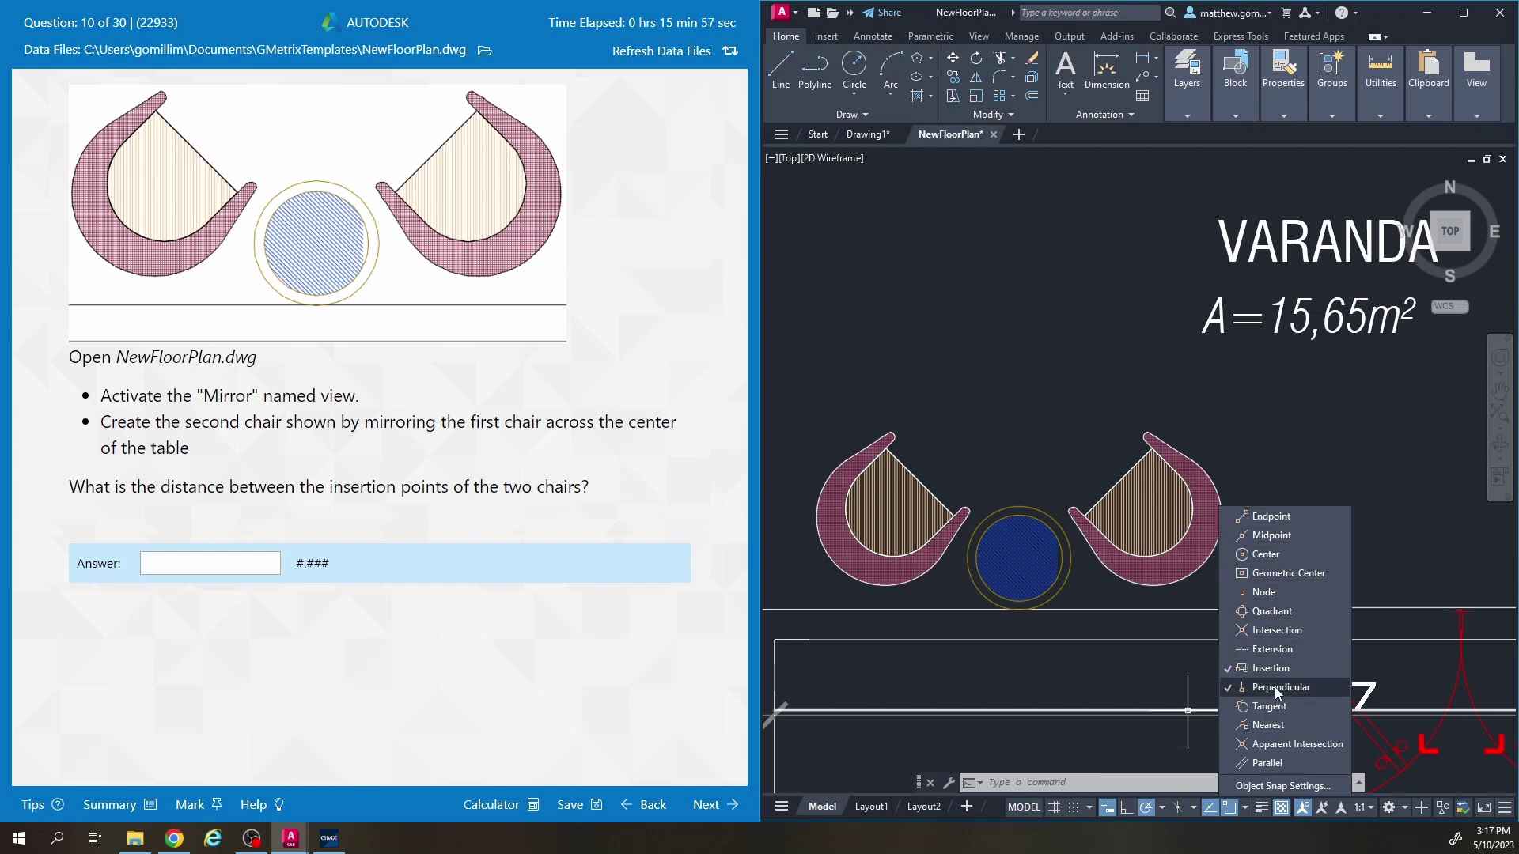
key("Escape")
key("Escape")
key("Escape")
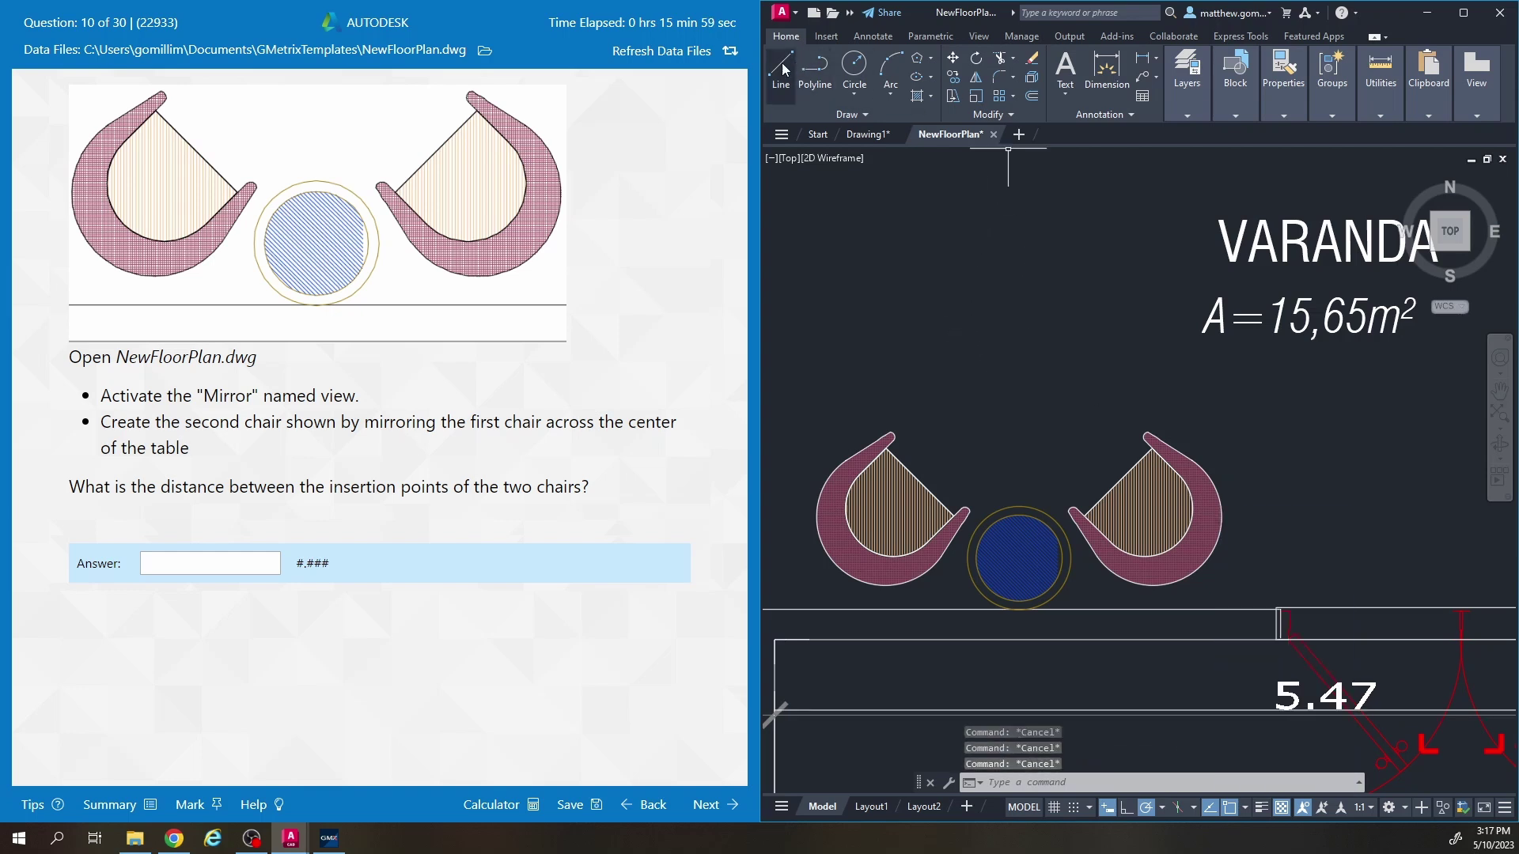
left_click(783, 68)
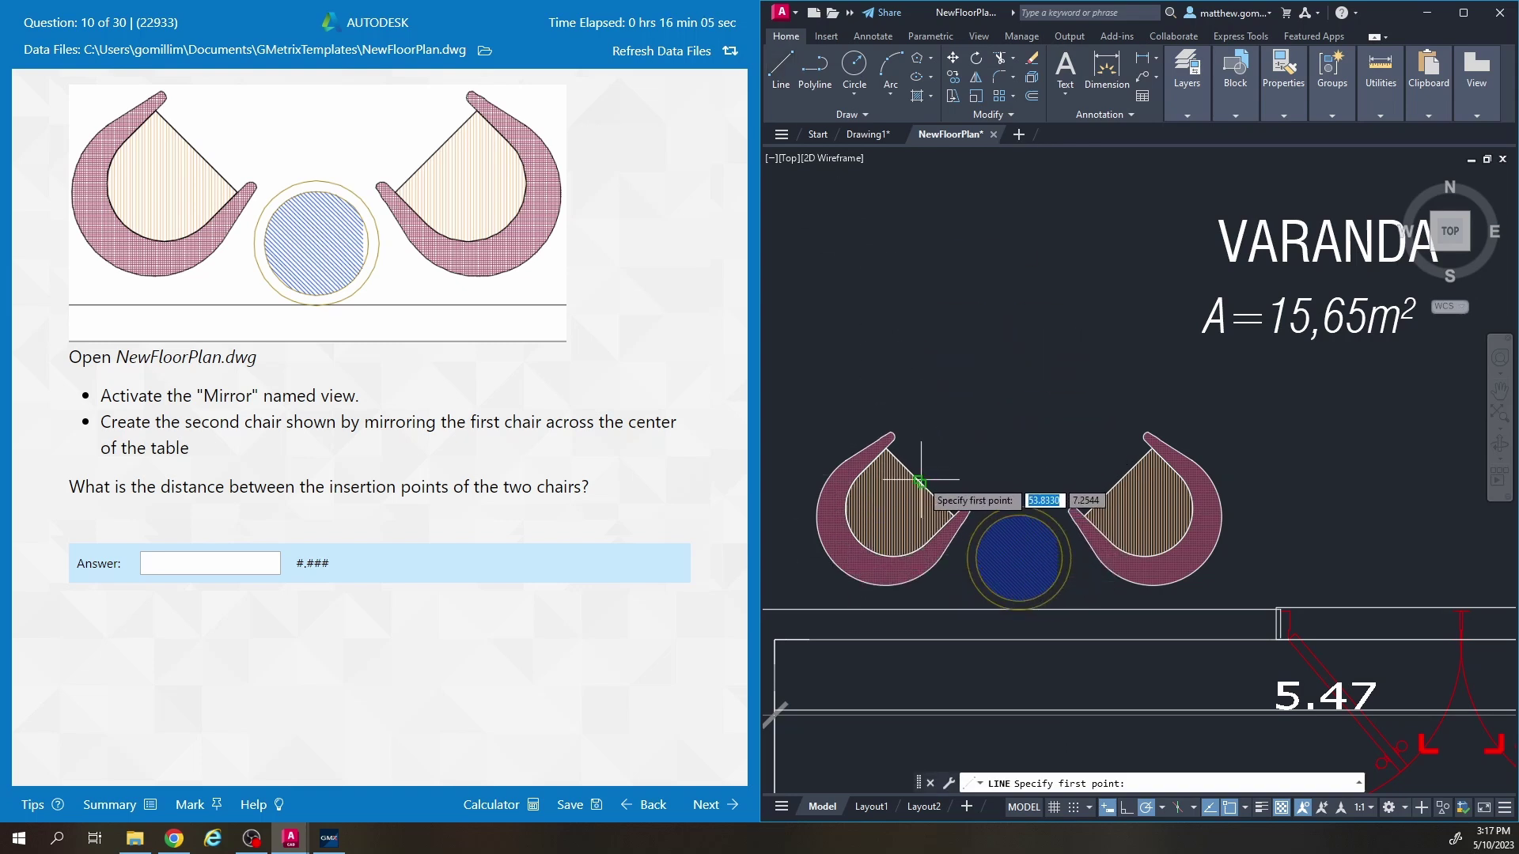
Measure the distance between the two chairs' insertion points (0.9849).
key("Escape")
left_click(1381, 83)
left_click(1385, 168)
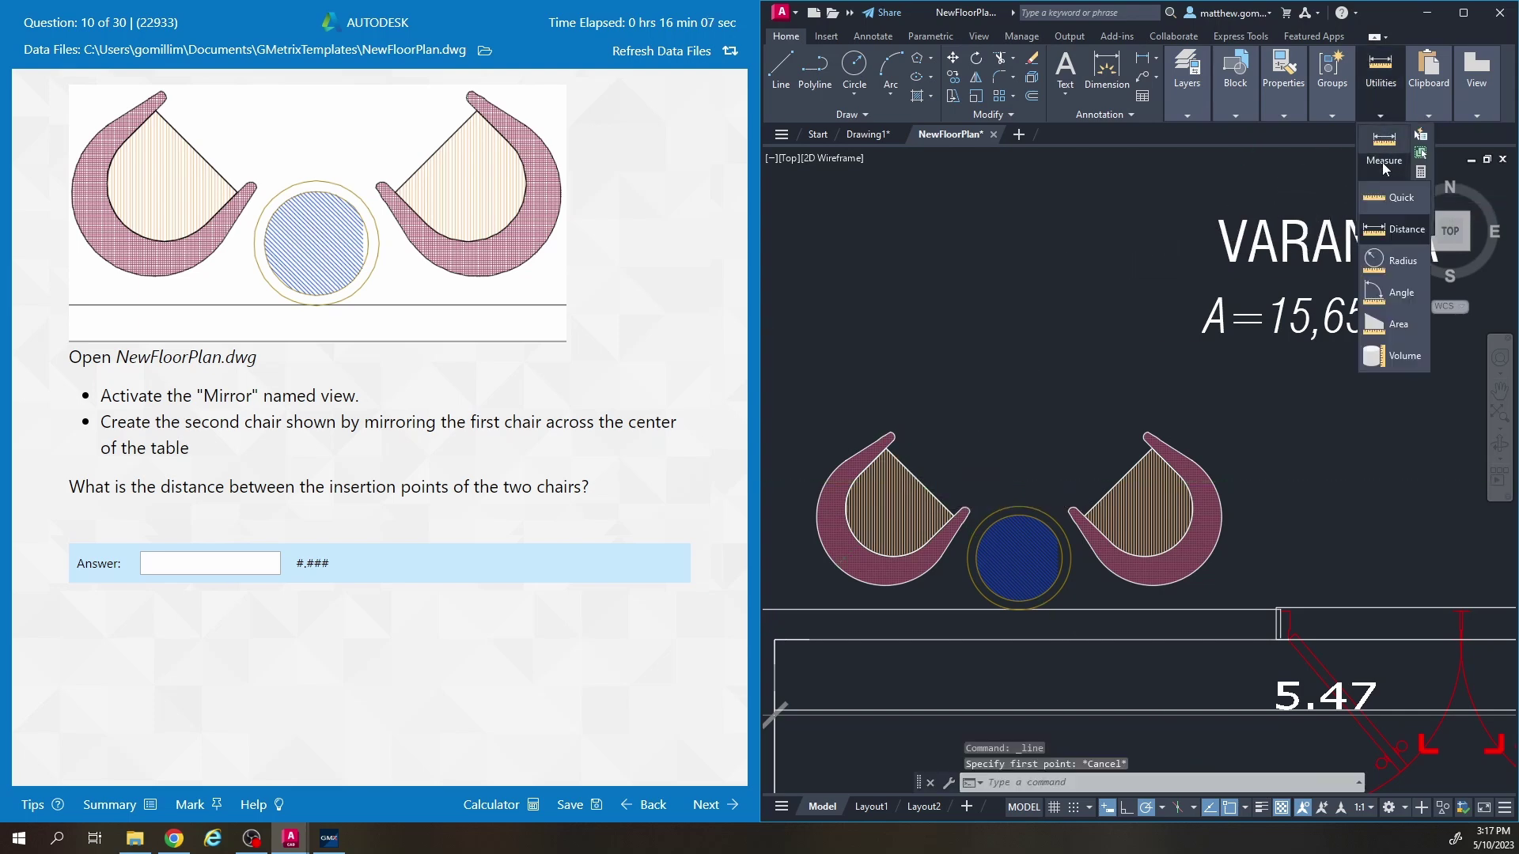
left_click(1401, 230)
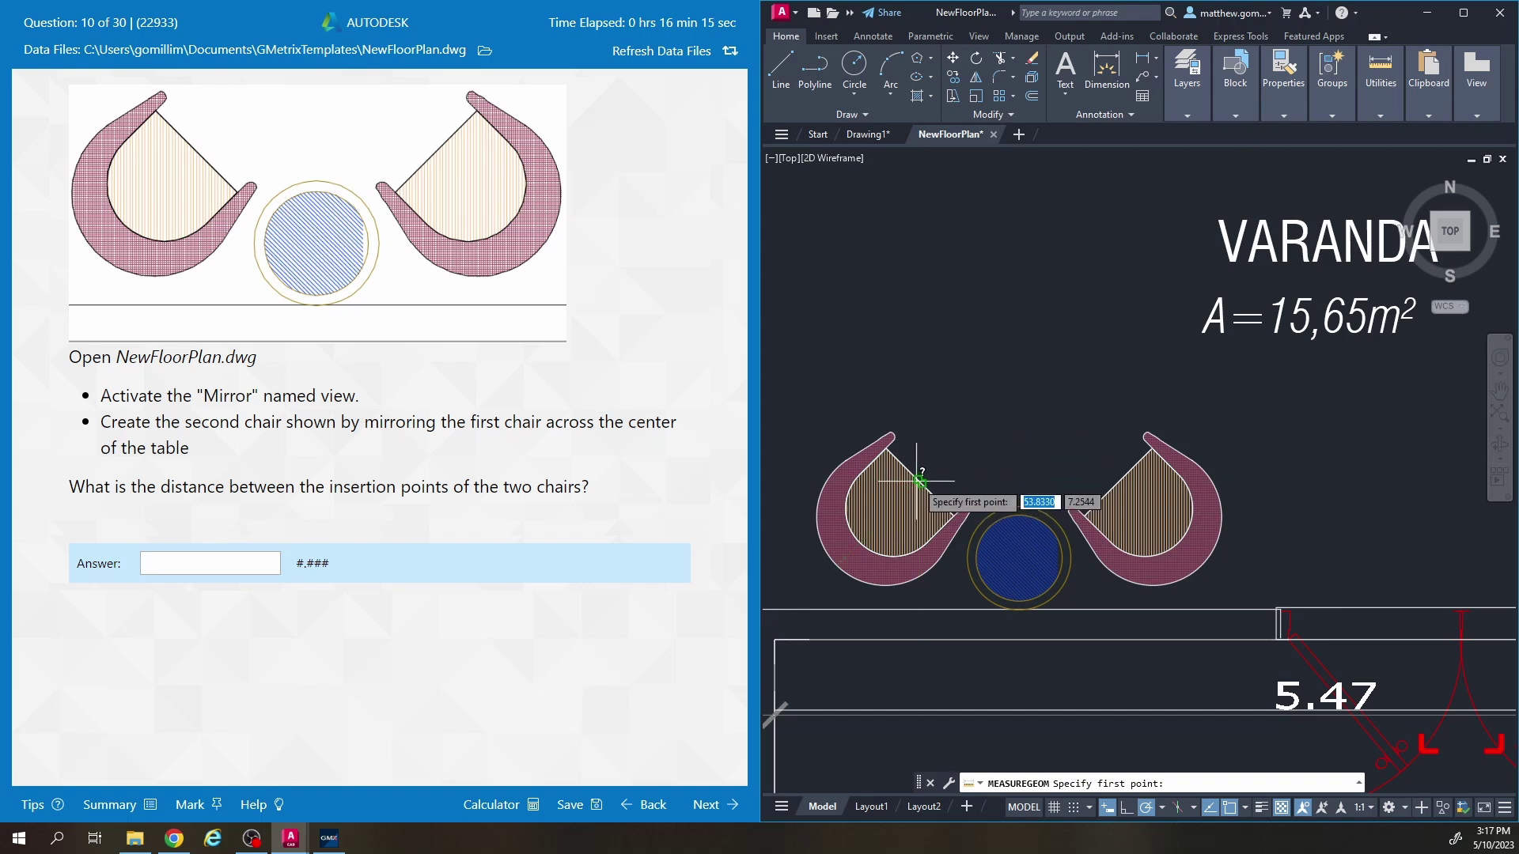
left_click(920, 480)
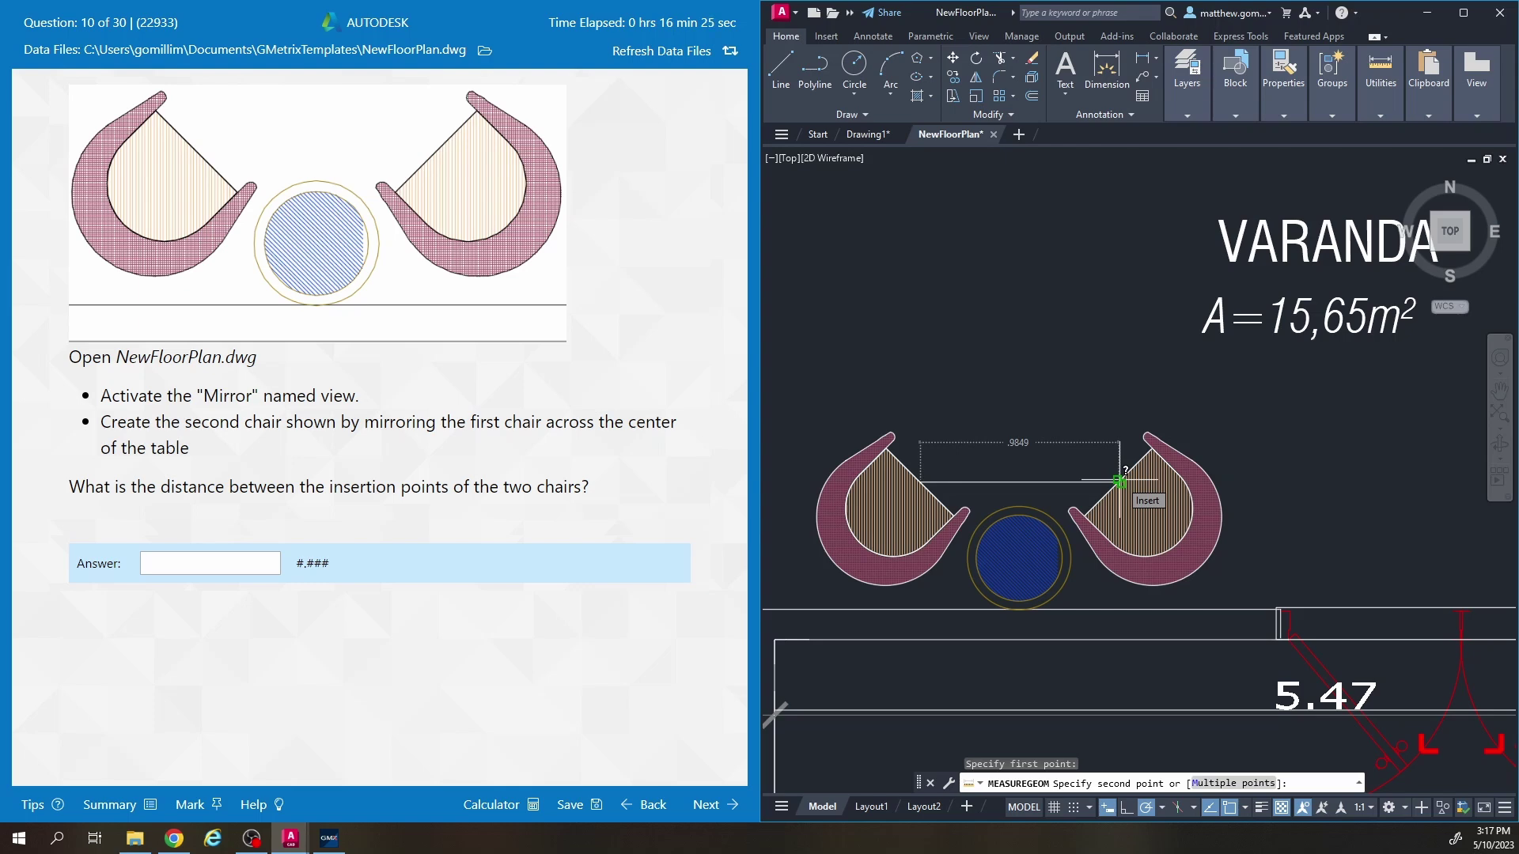
key("Escape")
Enter 0.985 as question 10's answer, grade it, and continue.
left_click(169, 562)
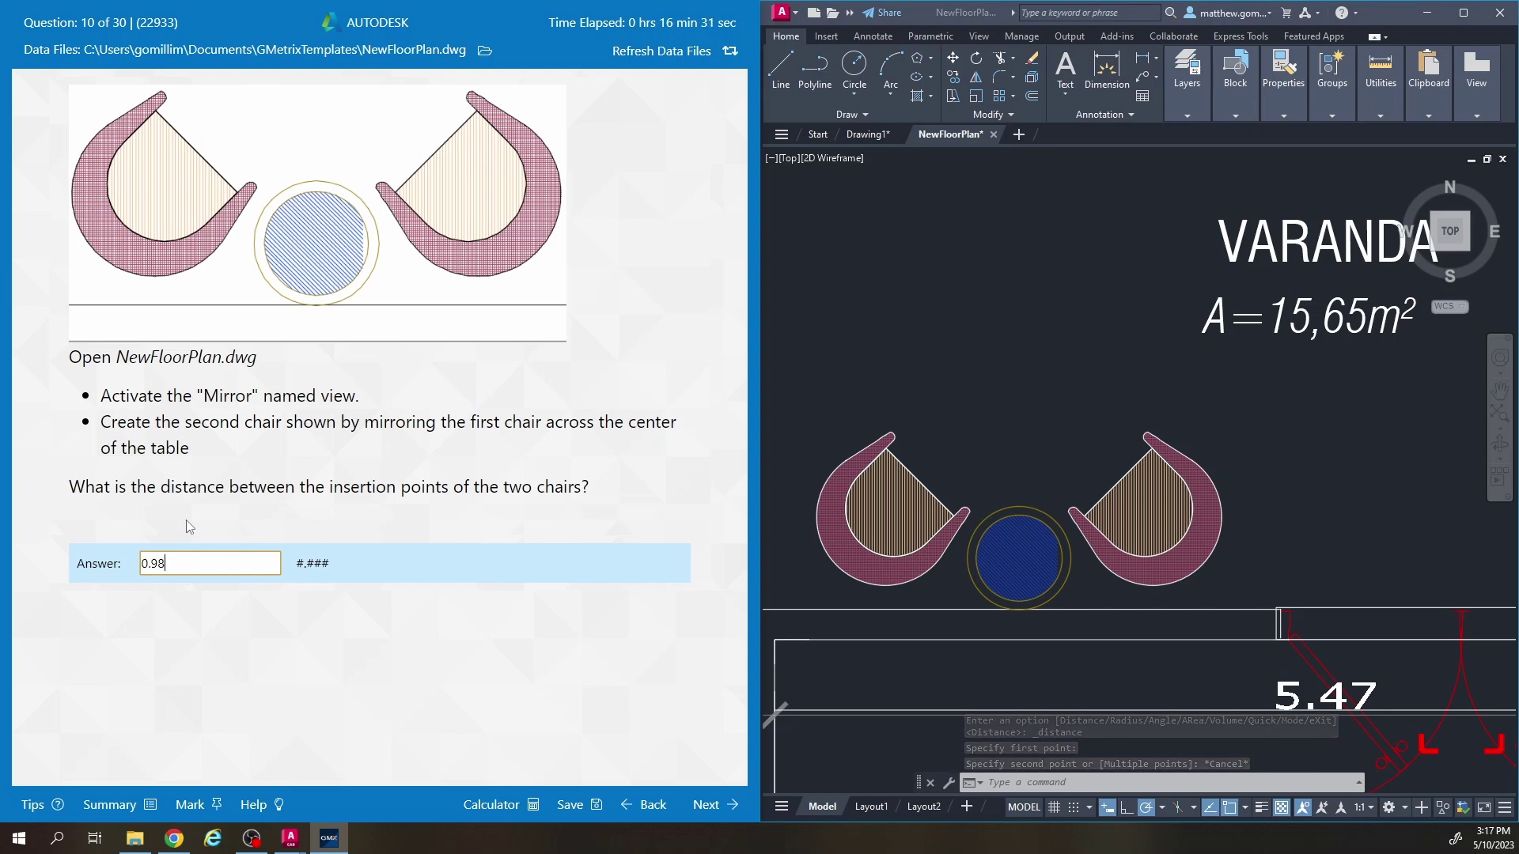
left_click(710, 804)
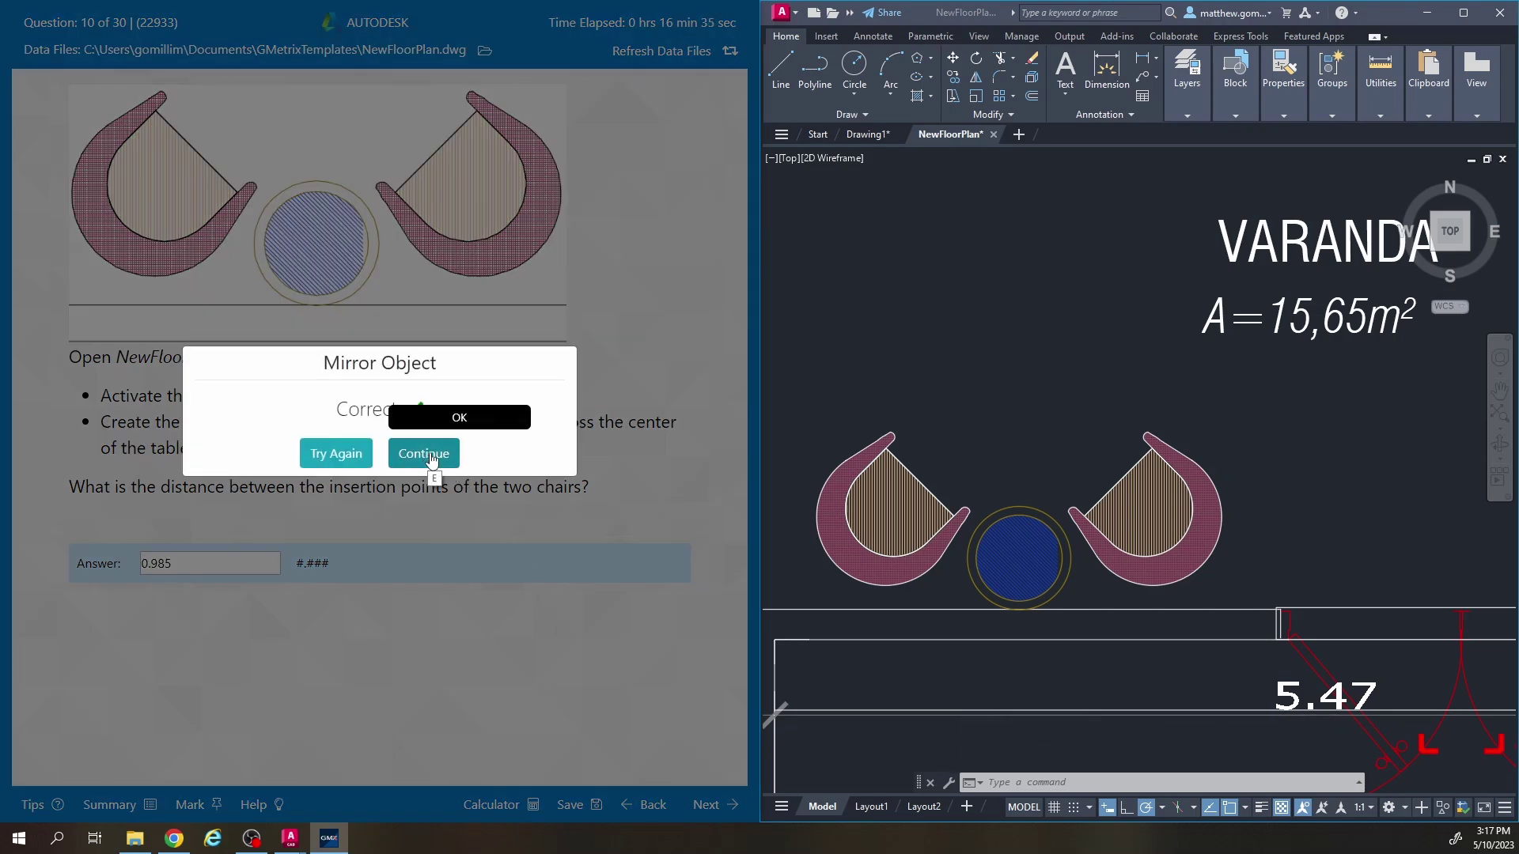
left_click(424, 454)
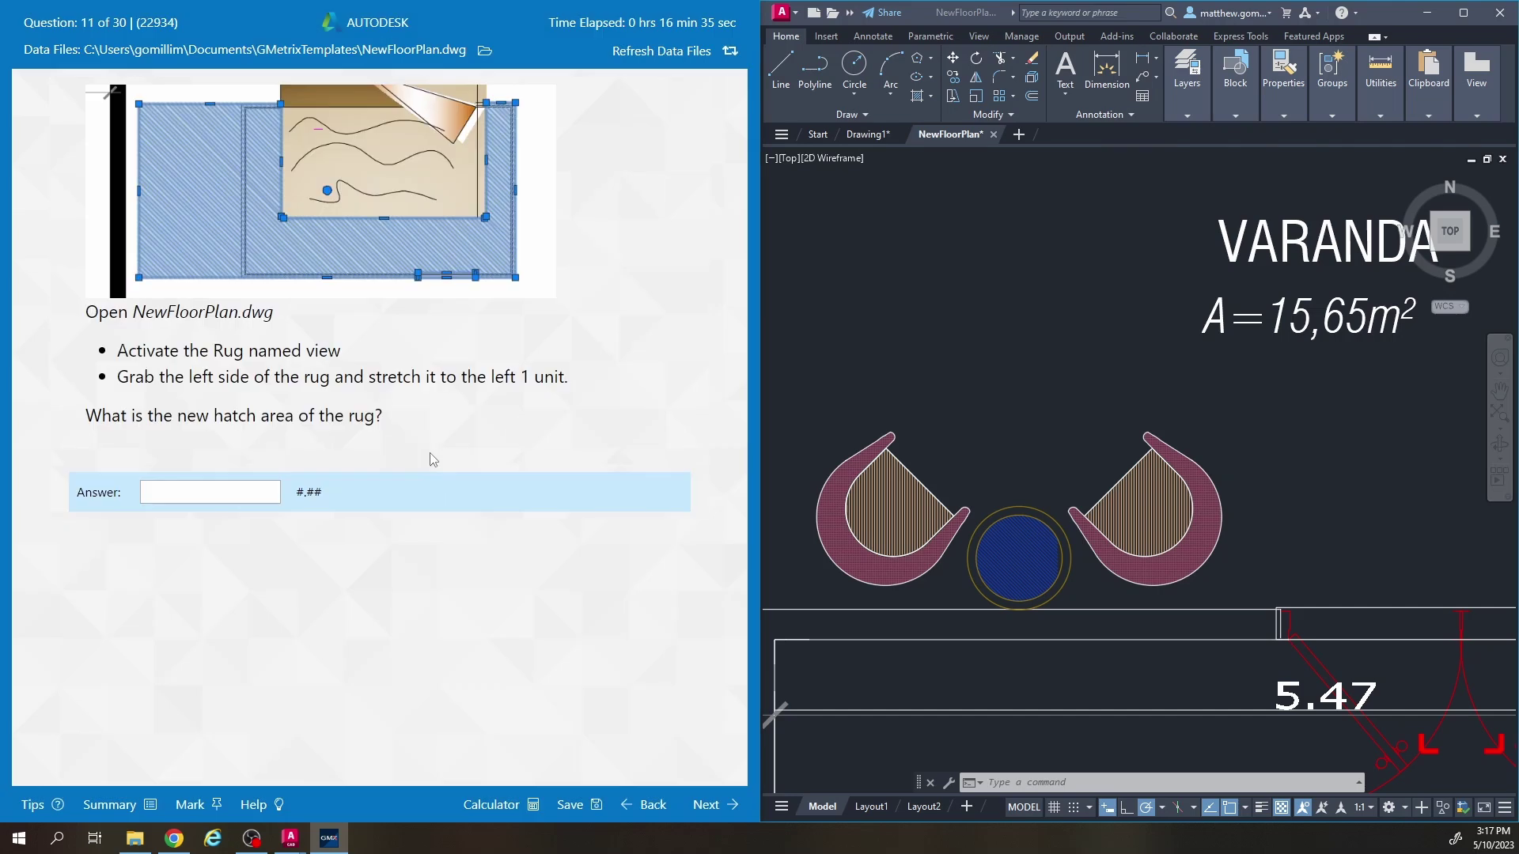
Re-enable endpoint, midpoint, center, geometric center, quadrant, intersection and perpendicular snaps, then zoom out to the rooms.
left_click(1245, 807)
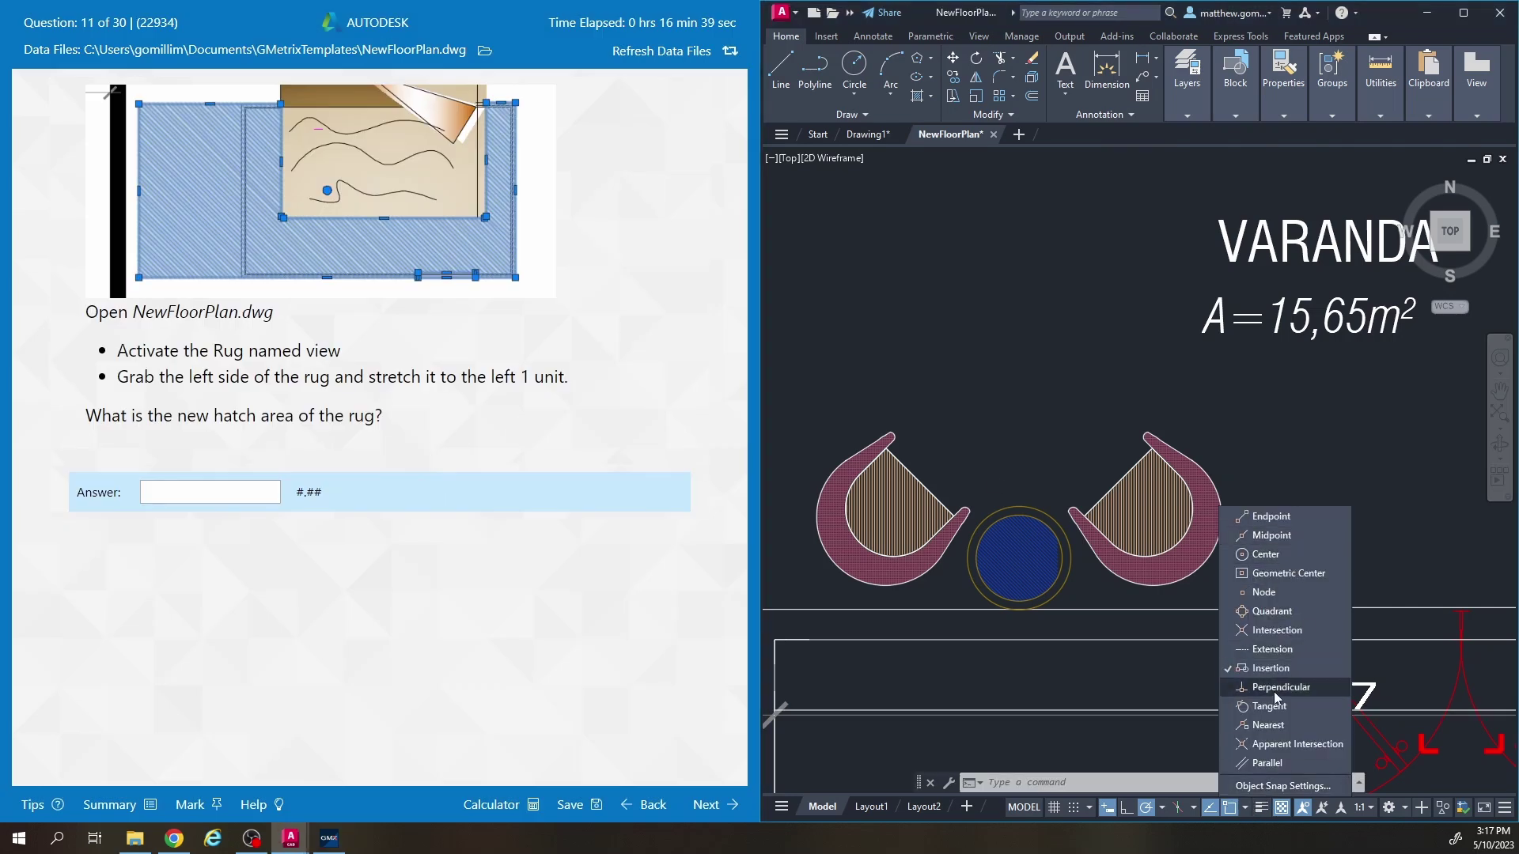
left_click(1271, 518)
left_click(1269, 538)
left_click(1267, 555)
left_click(1270, 574)
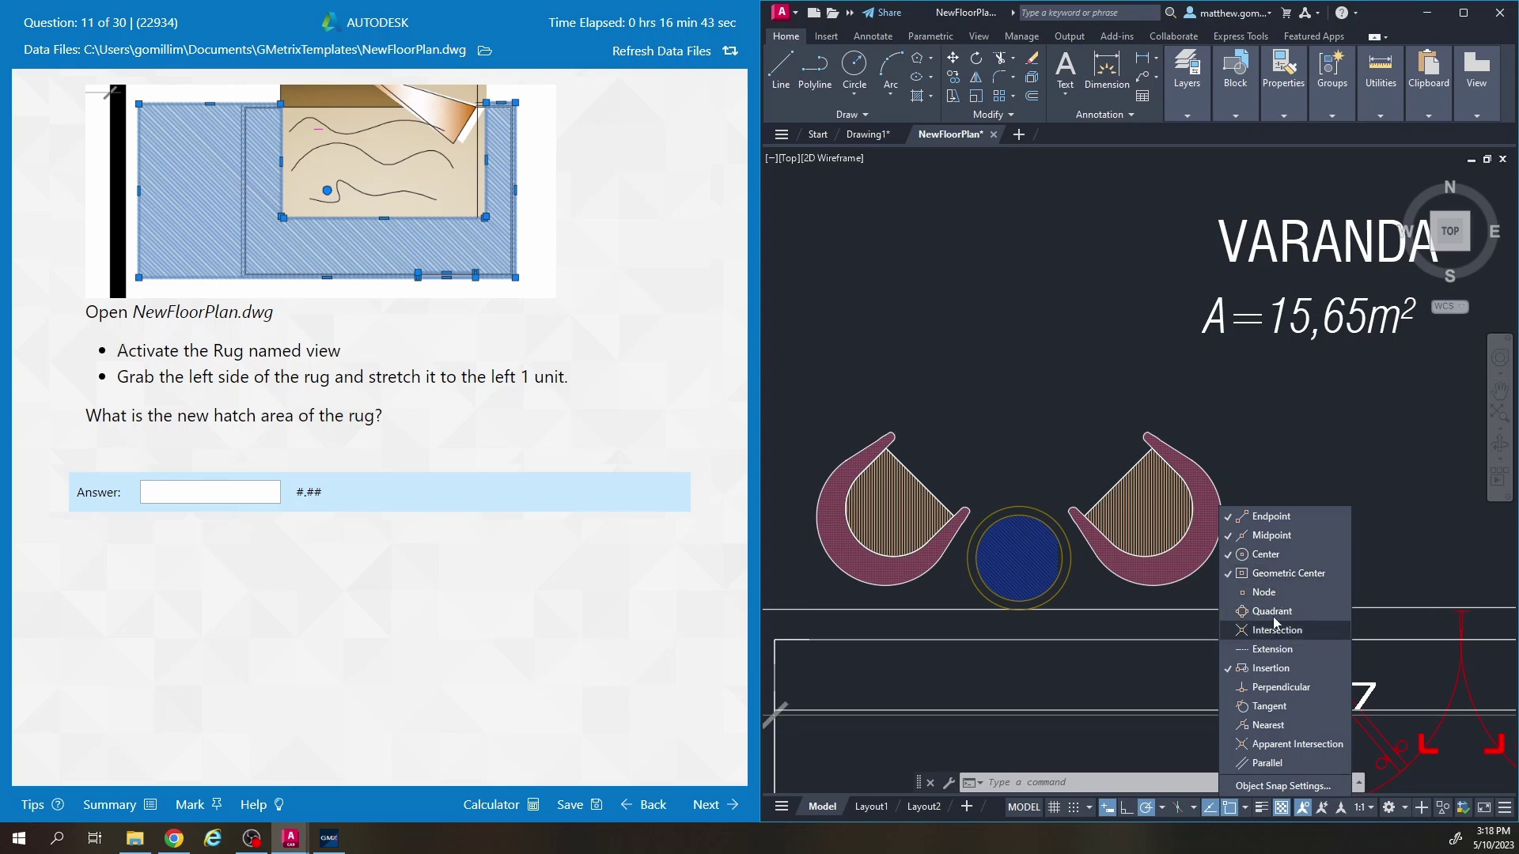
left_click(1271, 617)
left_click(1282, 632)
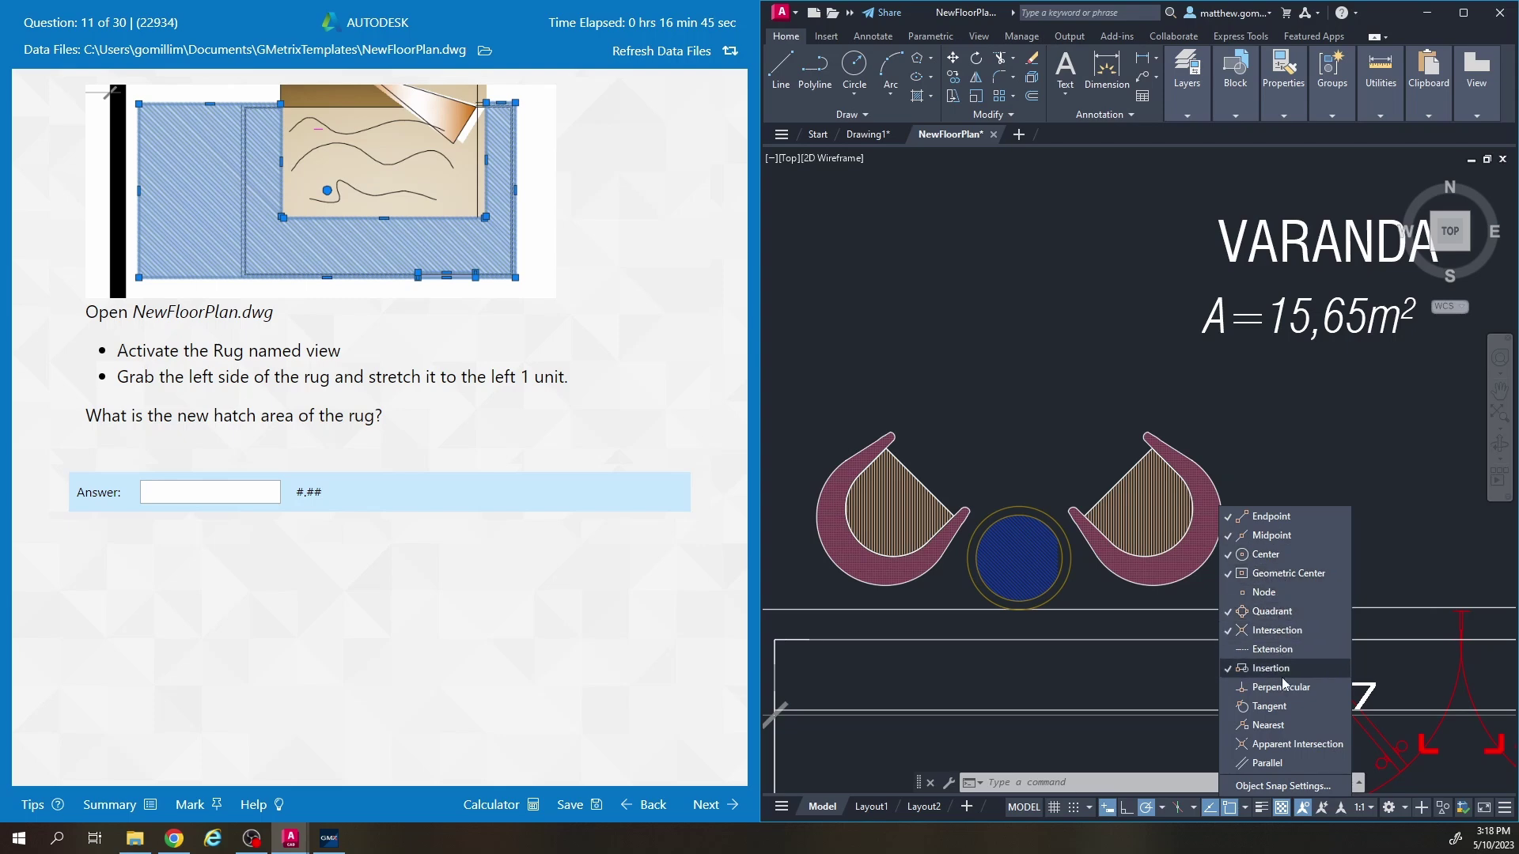
left_click(1280, 687)
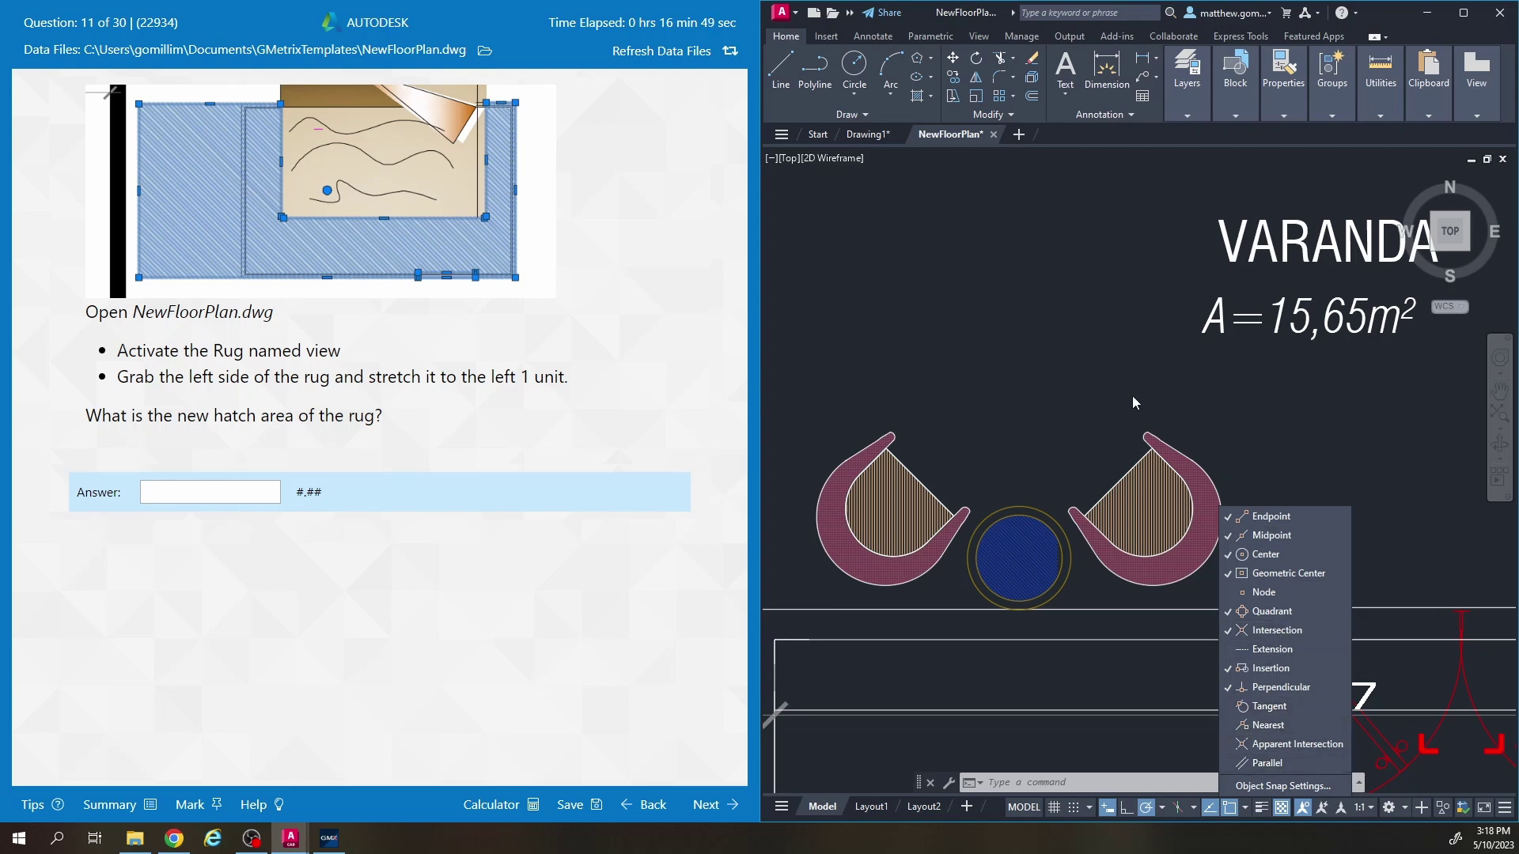
scroll(1110, 373, "down", 5)
key("Escape")
key("Escape")
key("Escape")
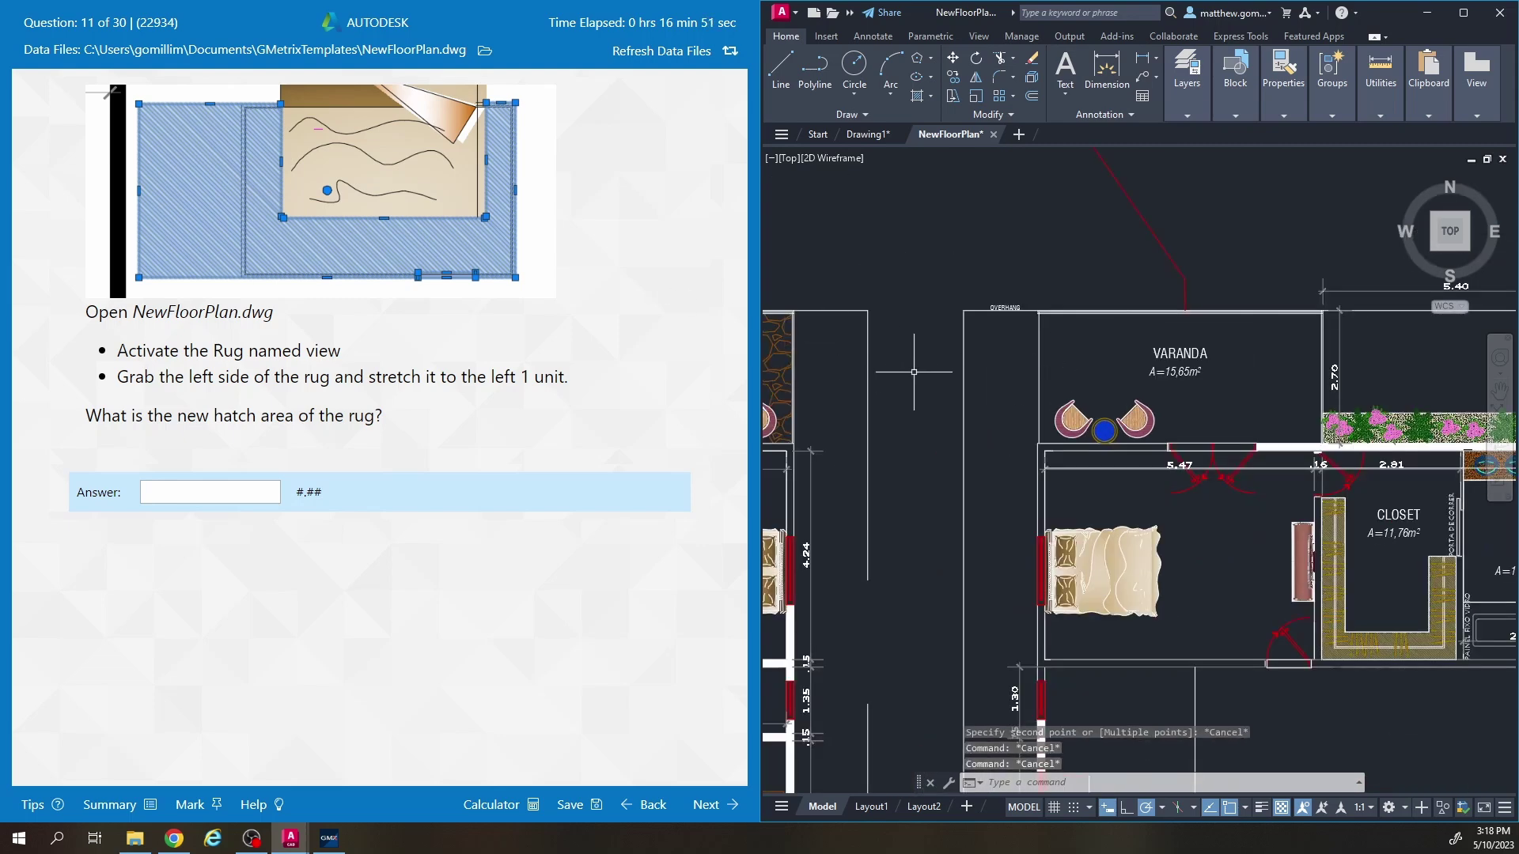
middle_click_drag(945, 371, 1012, 384)
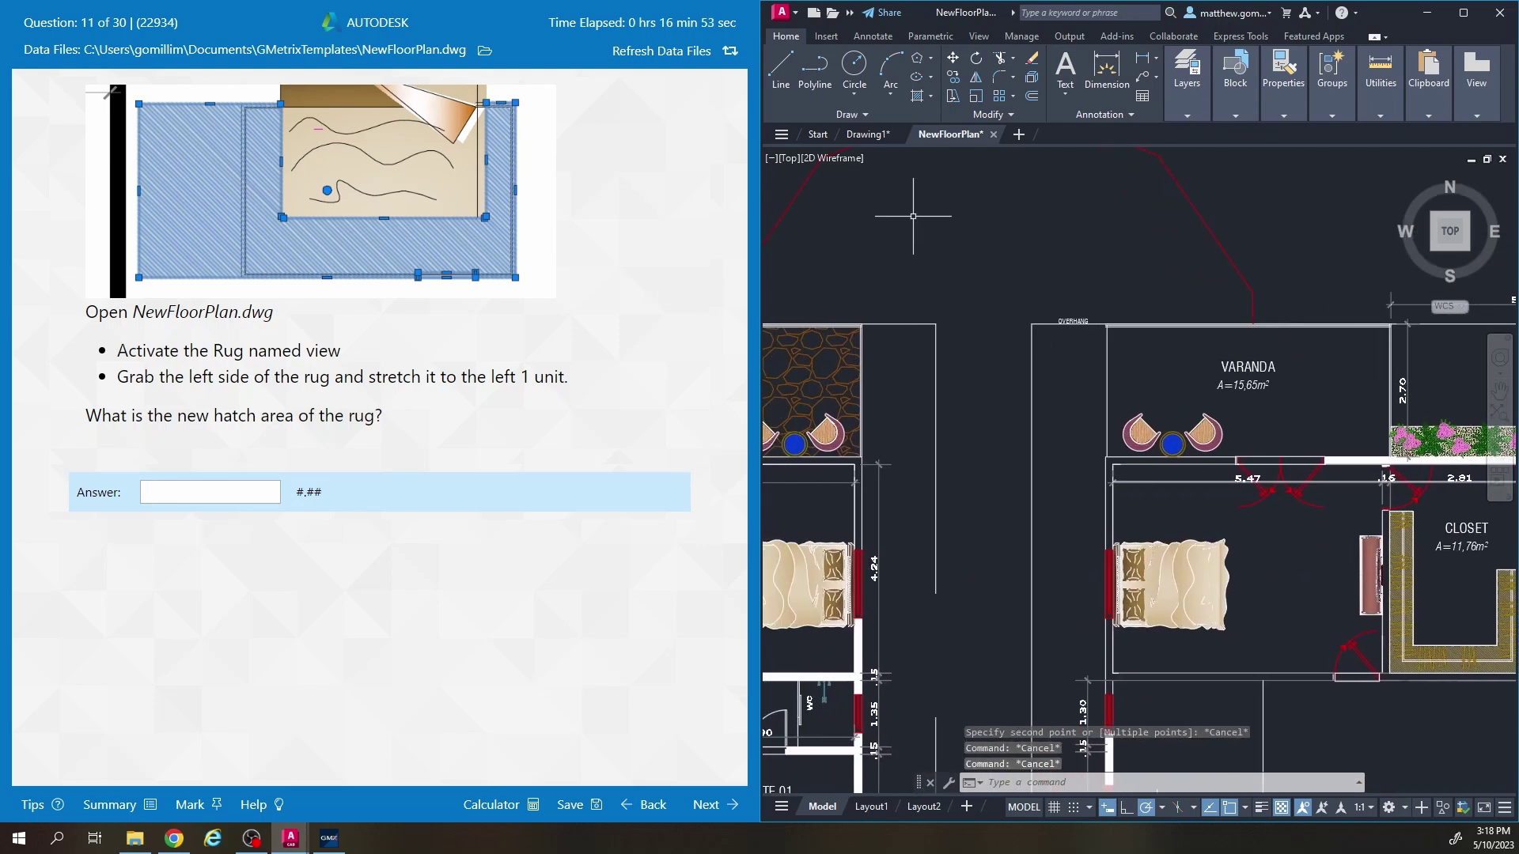